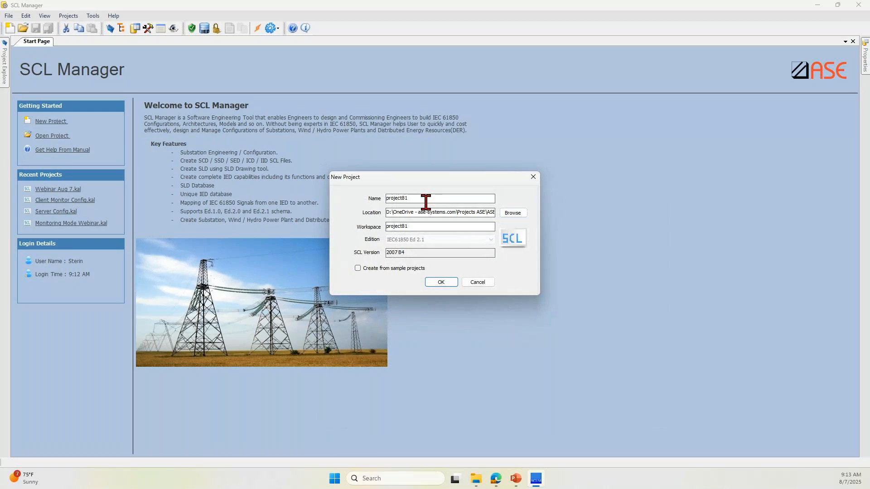
- Create the new project with the name Bay Template Project
{"action": "left_click_drag", "start_coordinate": [427, 201], "coordinate": [386, 200]}
{"action": "type", "text": "Bay Template Projec"}
{"action": "left_click", "coordinate": [443, 283]}
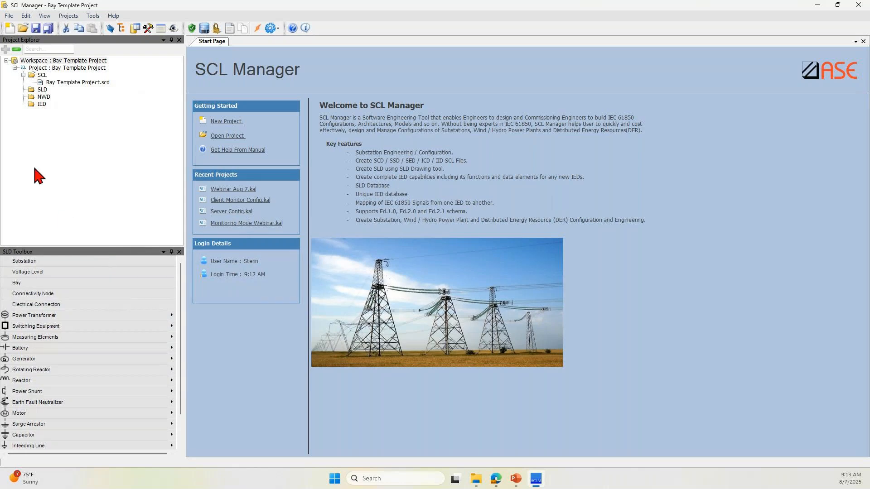
- Examine the new project's structure, including its workspace, project node, SCD file, and SLD and IED folders
{"action": "right_click", "coordinate": [43, 90]}
{"action": "key", "text": "Escape"}
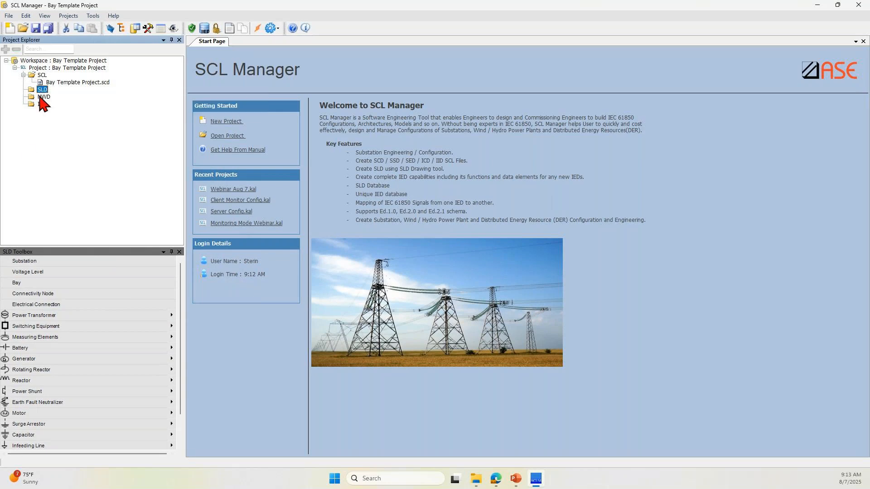
{"action": "left_click", "coordinate": [30, 61]}
{"action": "left_click", "coordinate": [41, 68]}
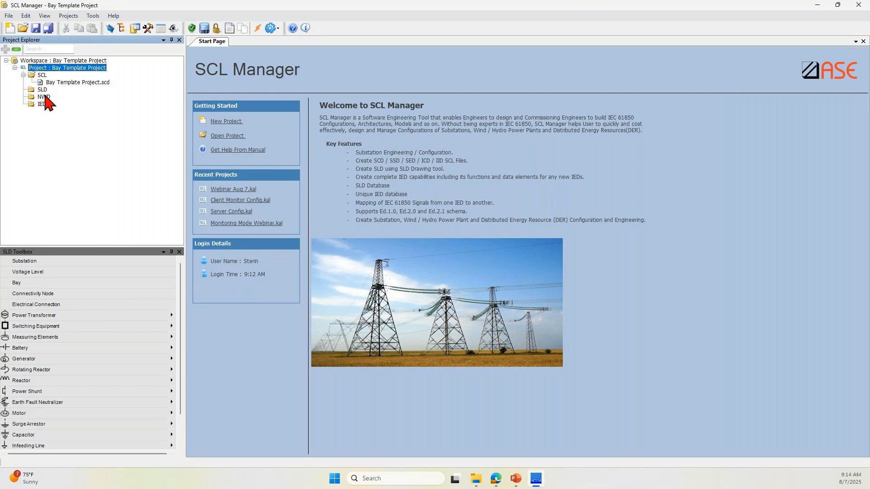
{"action": "left_click", "coordinate": [93, 83]}
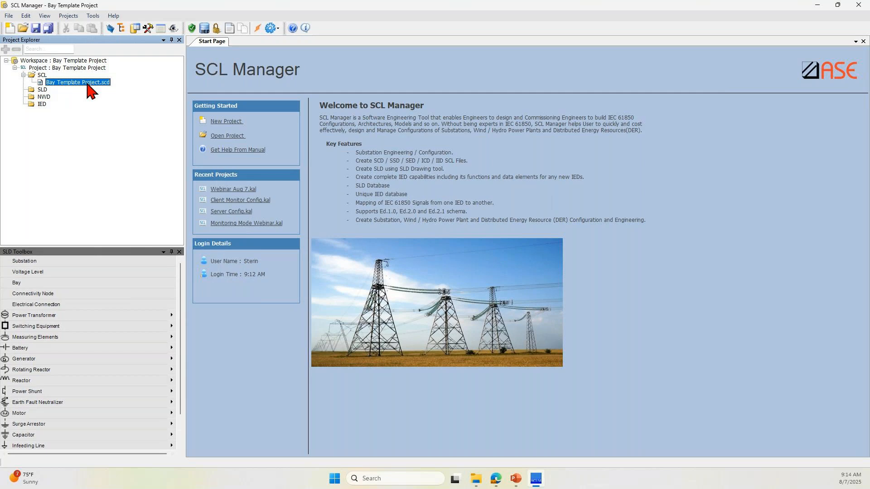
{"action": "left_click", "coordinate": [42, 91]}
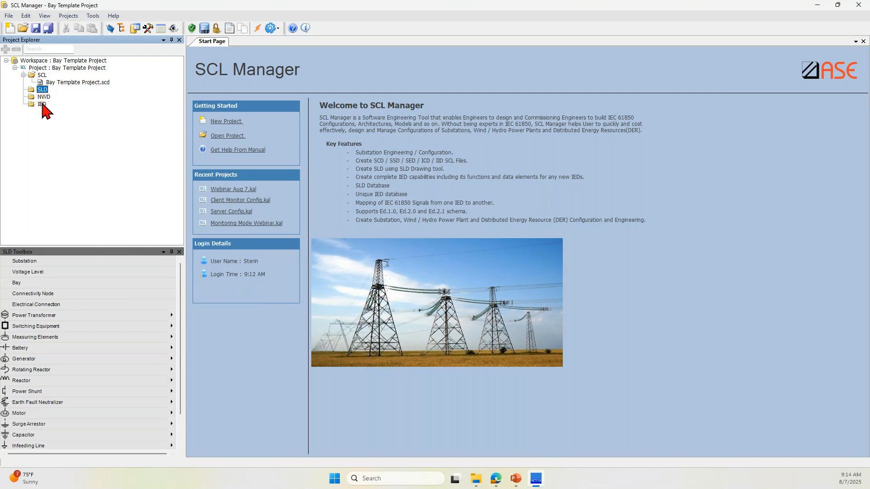
{"action": "left_click", "coordinate": [42, 105]}
- Add an SLD to the project's SLD folder and choose to import it from templates
{"action": "right_click", "coordinate": [43, 91]}
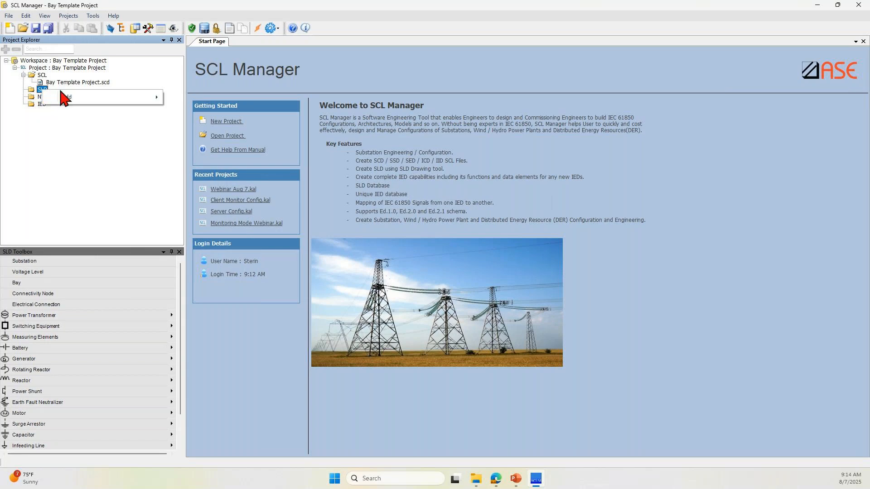
{"action": "mouse_move", "coordinate": [46, 94]}
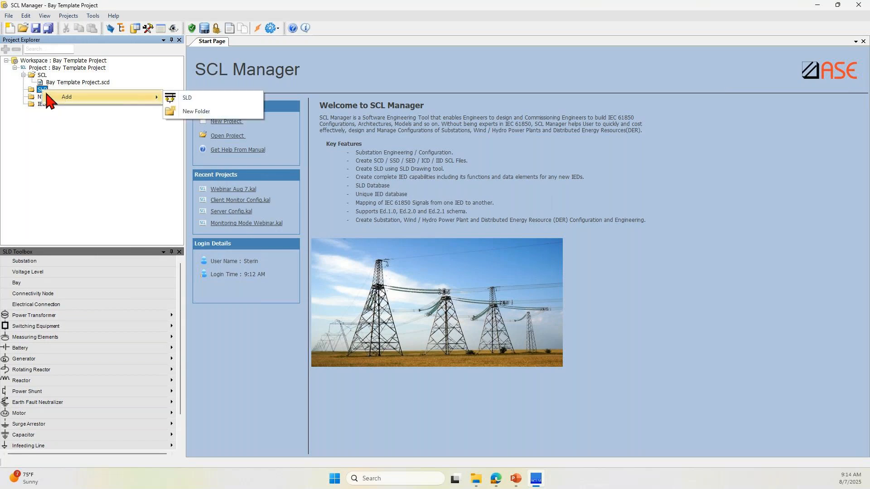
{"action": "left_click", "coordinate": [187, 100]}
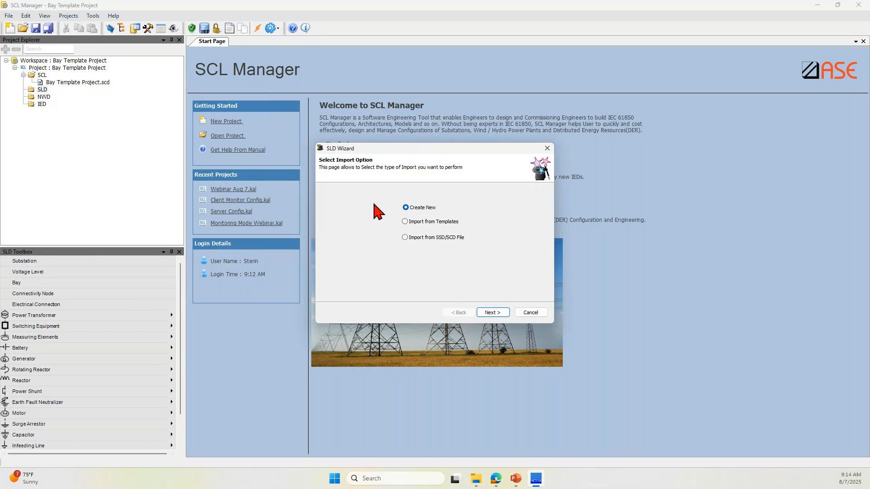
{"action": "left_click", "coordinate": [405, 222]}
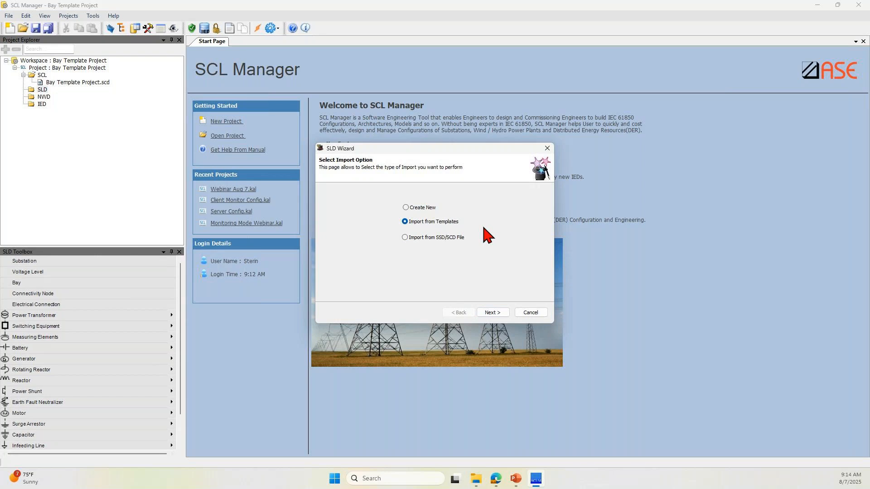
{"action": "left_click", "coordinate": [492, 312]}
- Preview the available SLD templates, including the single bus, ring bus, main and transfer, double bus, and breaker-and-half schemes
{"action": "left_click", "coordinate": [469, 194]}
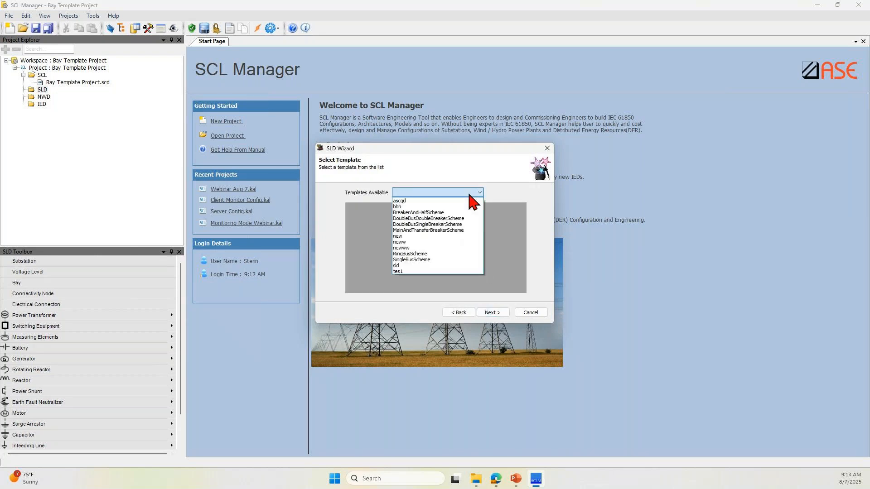
{"action": "left_click", "coordinate": [437, 250]}
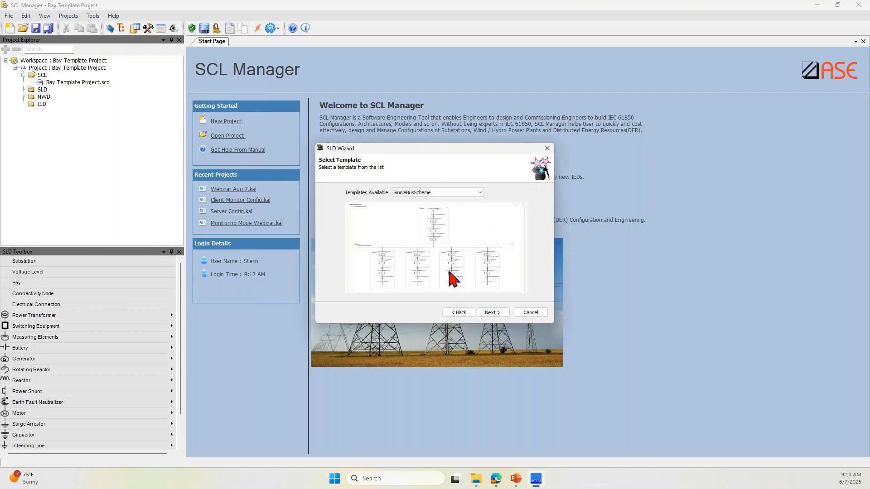
{"action": "left_click", "coordinate": [422, 195]}
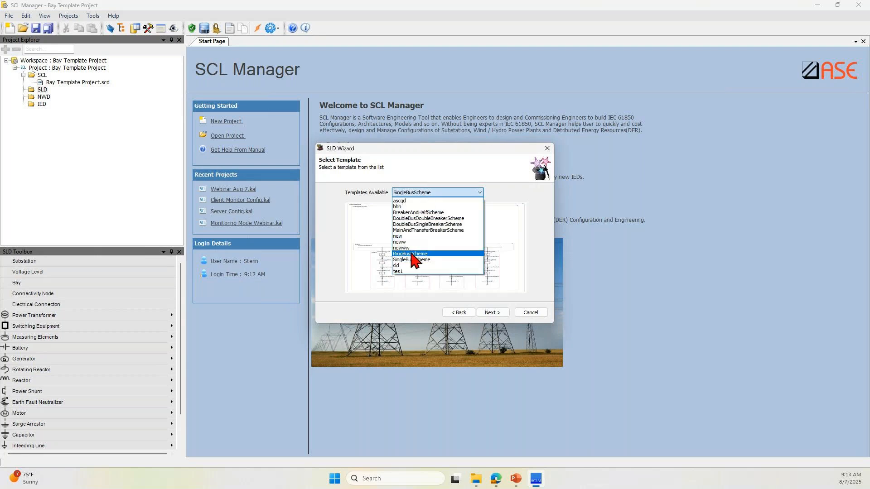
{"action": "left_click", "coordinate": [439, 254]}
{"action": "left_click", "coordinate": [442, 196]}
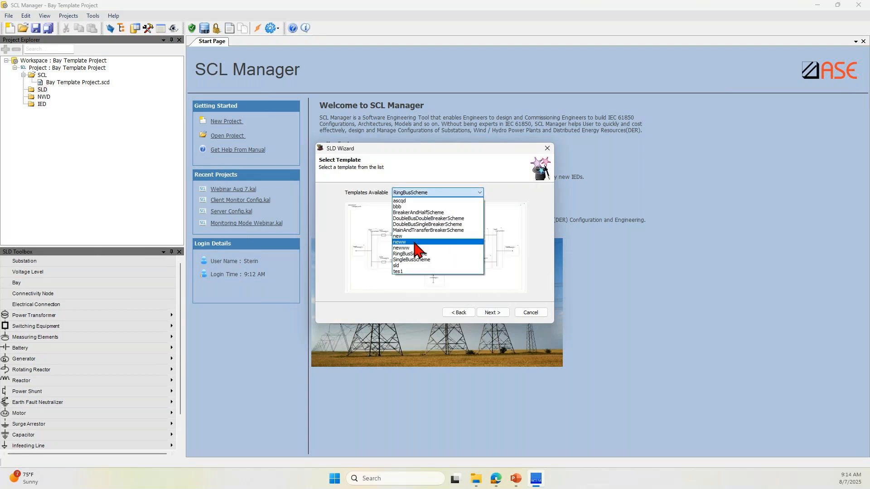
{"action": "left_click", "coordinate": [442, 230]}
{"action": "left_click", "coordinate": [428, 193]}
{"action": "left_click", "coordinate": [417, 225]}
{"action": "left_click", "coordinate": [437, 194]}
{"action": "left_click", "coordinate": [420, 219]}
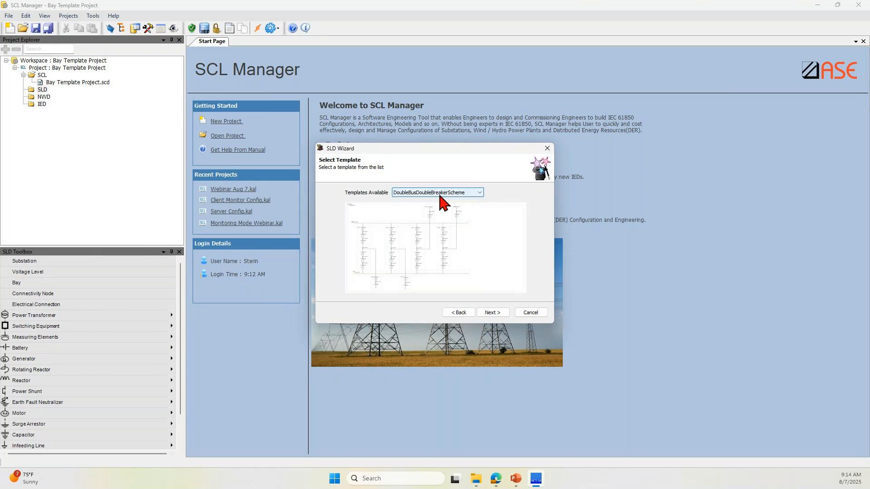
{"action": "left_click", "coordinate": [439, 194]}
{"action": "left_click", "coordinate": [437, 219]}
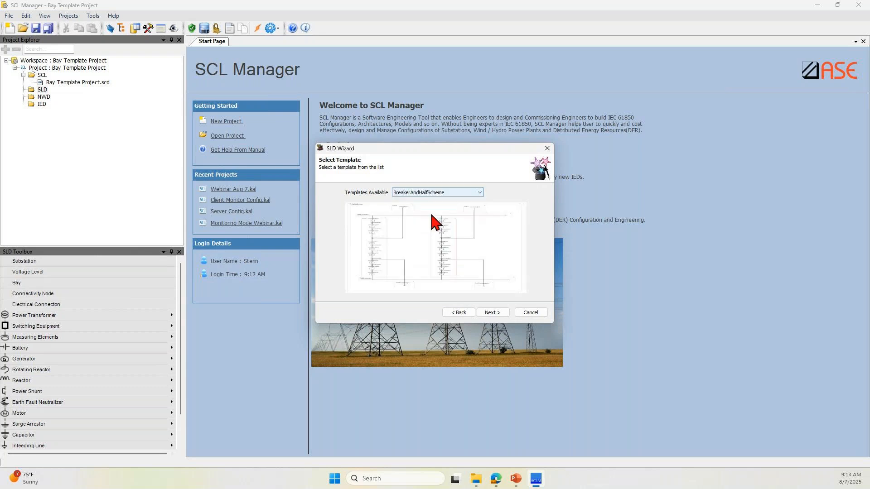
- Select the SingleBusScheme template and finish the wizard to generate the single line diagram
{"action": "left_click", "coordinate": [438, 194]}
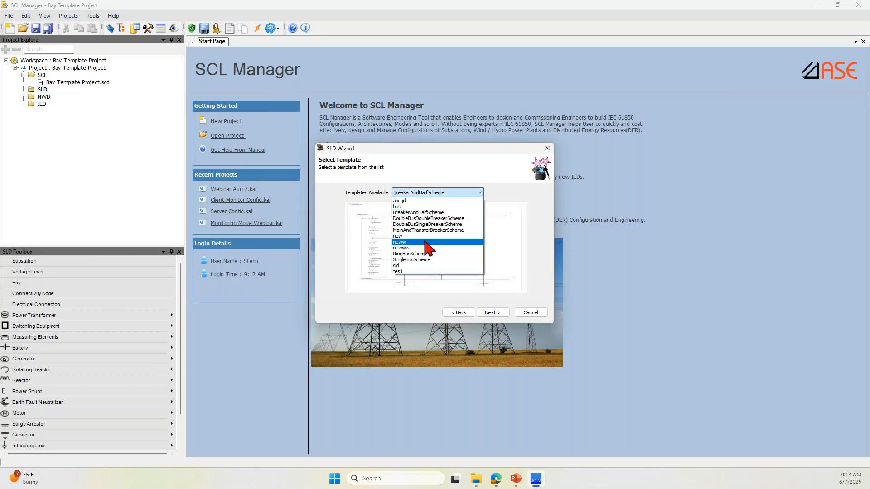
{"action": "left_click", "coordinate": [416, 260]}
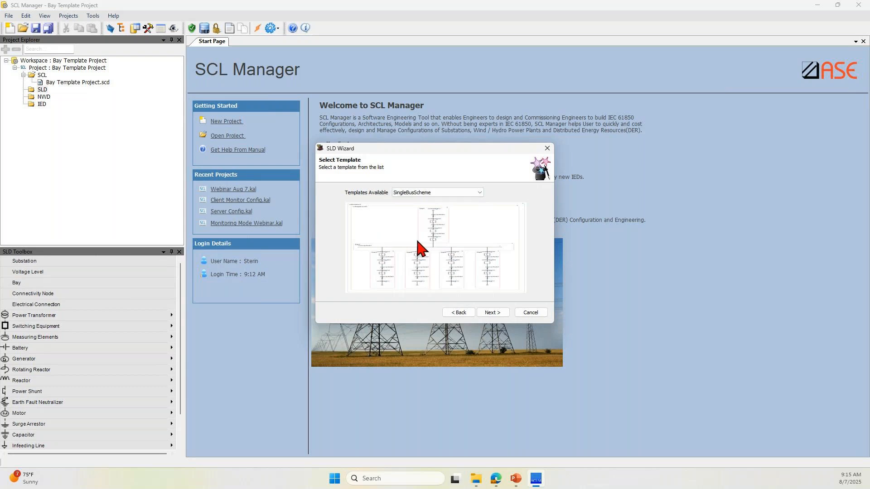
{"action": "left_click", "coordinate": [479, 192]}
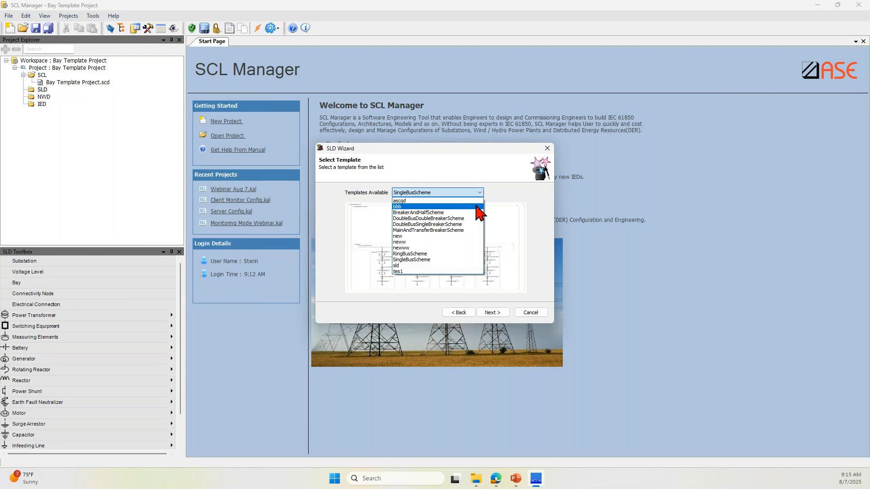
{"action": "left_click", "coordinate": [426, 259]}
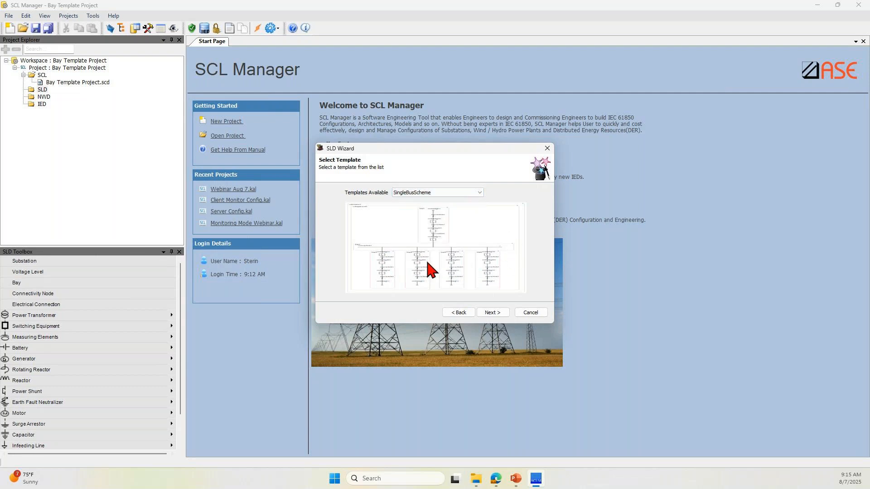
{"action": "left_click", "coordinate": [492, 312]}
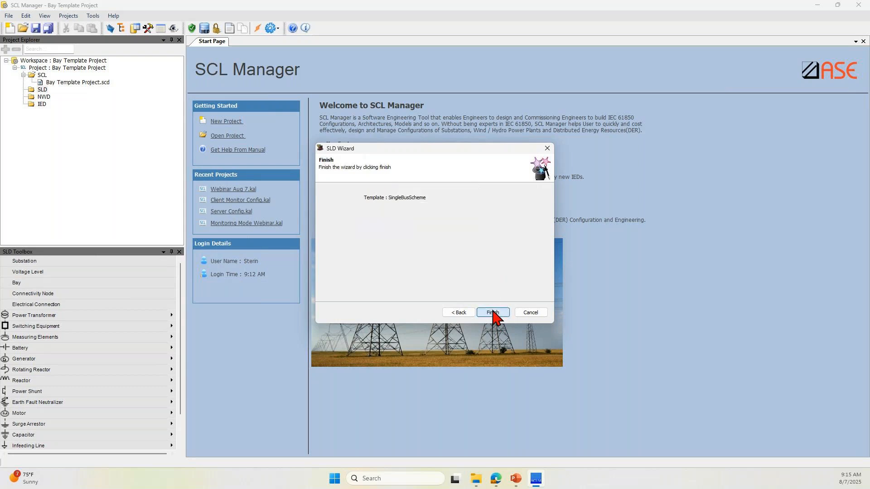
{"action": "left_click", "coordinate": [492, 314]}
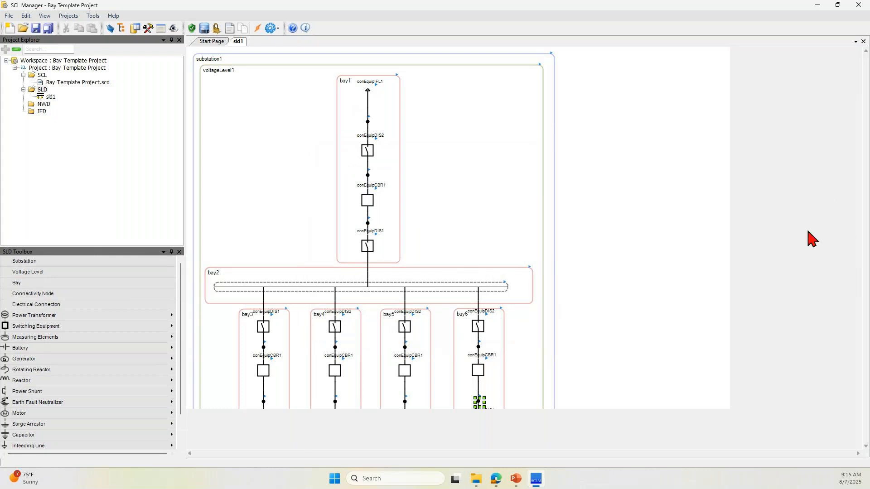
- Examine the imported diagram's voltage level, incoming bay, busbar and lower feeder bays
{"action": "left_click", "coordinate": [462, 222]}
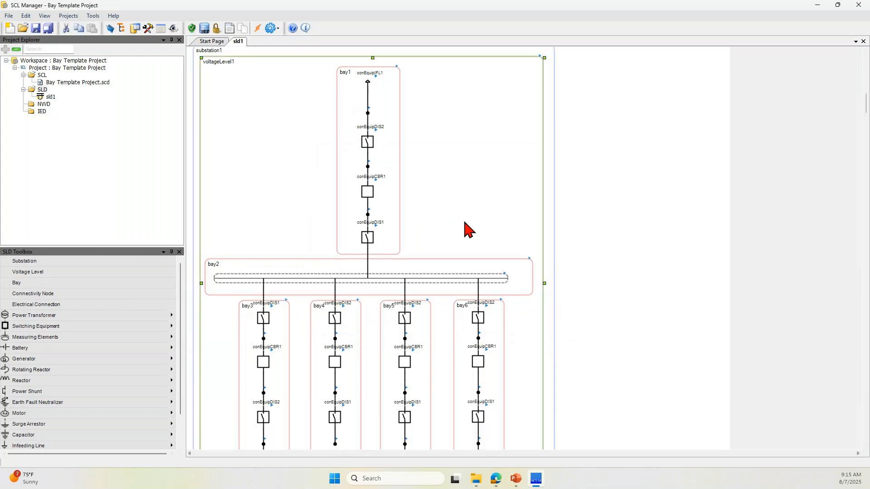
{"action": "left_click", "coordinate": [399, 133]}
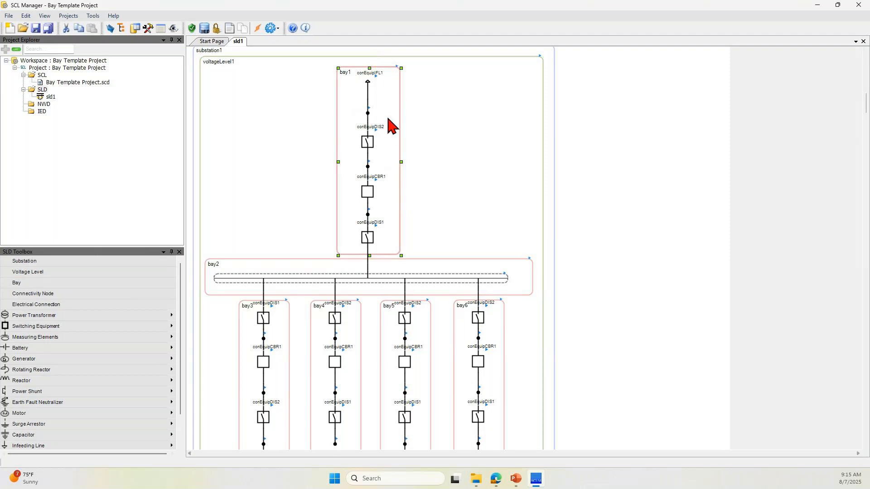
{"action": "scroll", "coordinate": [299, 342], "scroll_direction": "down", "scroll_amount": 1}
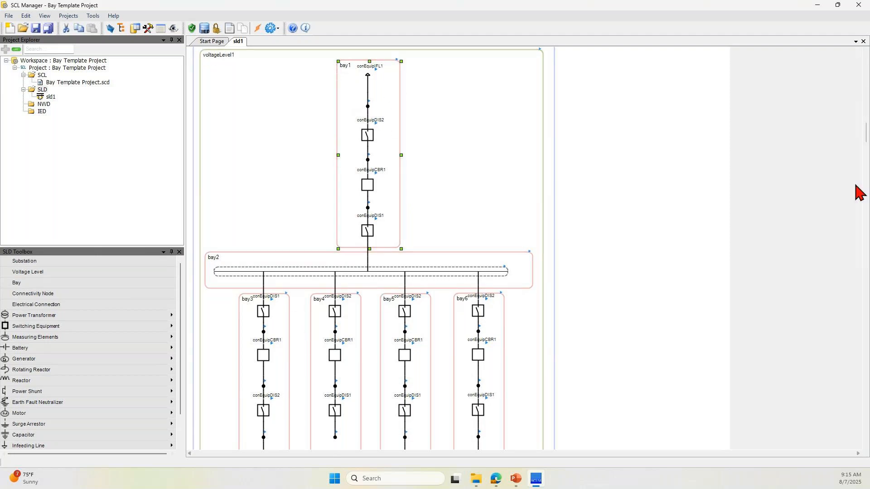
{"action": "left_click_drag", "start_coordinate": [866, 136], "coordinate": [866, 329]}
{"action": "left_click", "coordinate": [290, 268]}
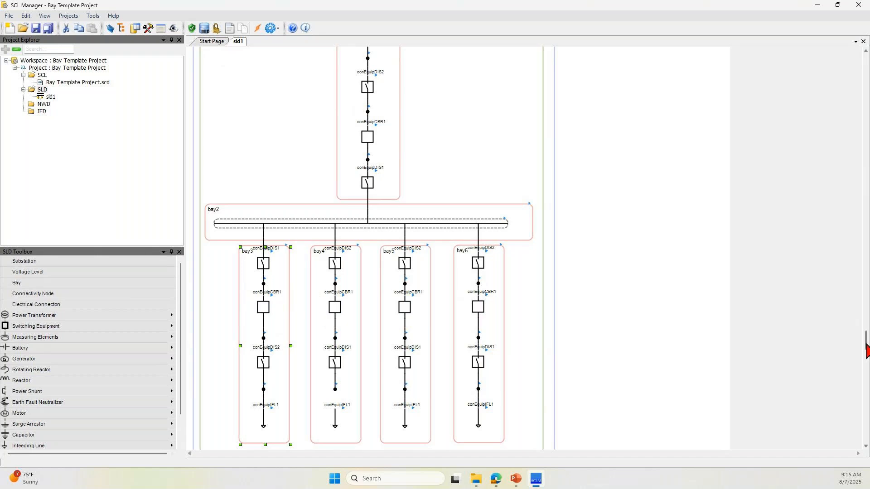
- Delete the incoming bay1 and the busbar bay2 from voltageLevel1
{"action": "left_click_drag", "start_coordinate": [866, 344], "coordinate": [865, 197]}
{"action": "left_click", "coordinate": [390, 90]}
{"action": "key", "text": "Delete"}
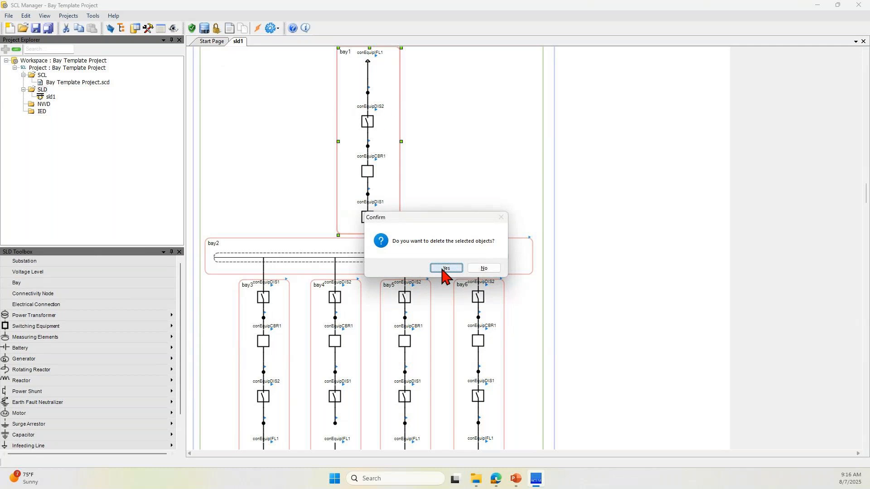
{"action": "left_click", "coordinate": [447, 271]}
{"action": "key", "text": "Delete"}
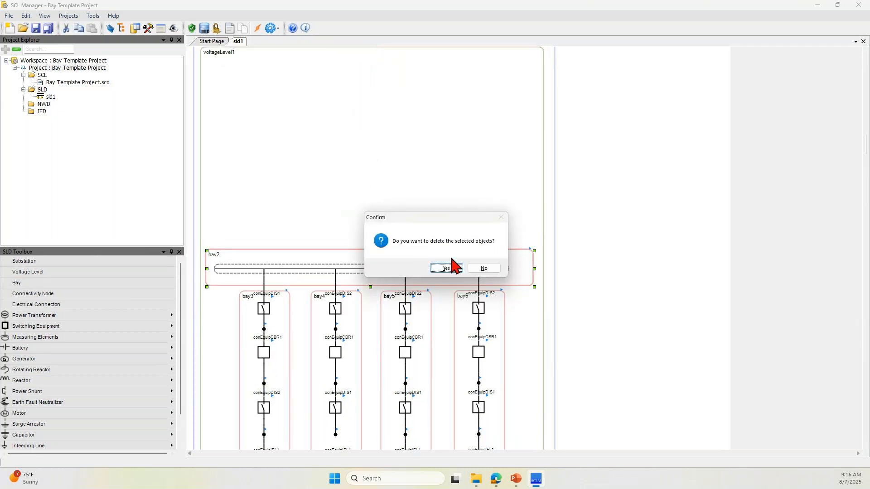
{"action": "left_click", "coordinate": [450, 271]}
- Delete bay4, bay5 and bay6, keeping only bay3 in voltageLevel1
{"action": "left_click", "coordinate": [362, 335]}
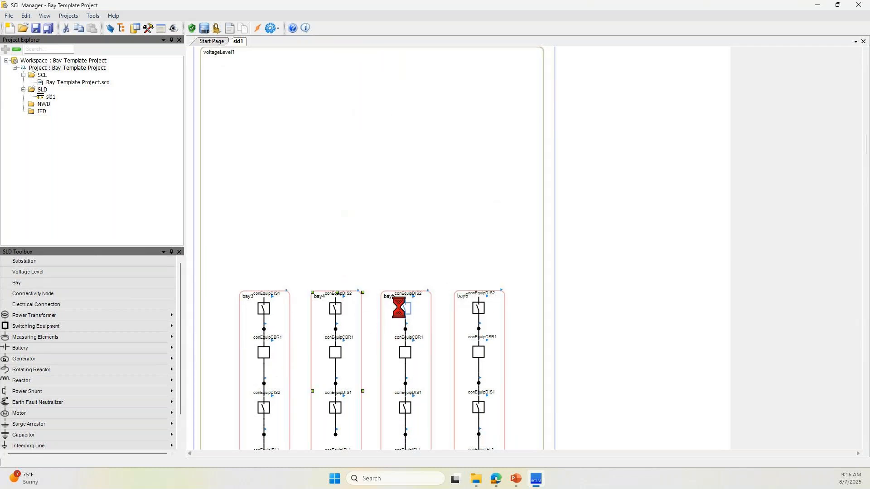
{"action": "key", "text": "Delete"}
{"action": "left_click", "coordinate": [449, 270]}
{"action": "left_click", "coordinate": [448, 269]}
{"action": "left_click", "coordinate": [423, 321]}
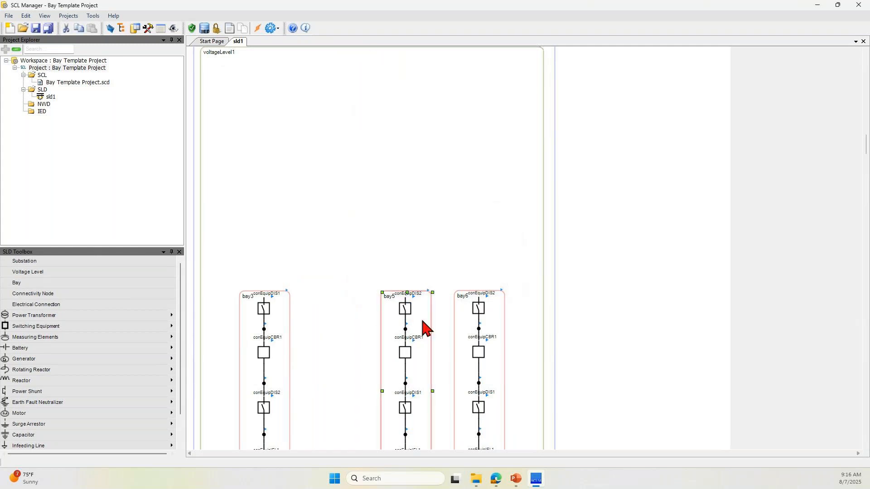
{"action": "key", "text": "Delete"}
{"action": "left_click", "coordinate": [448, 271]}
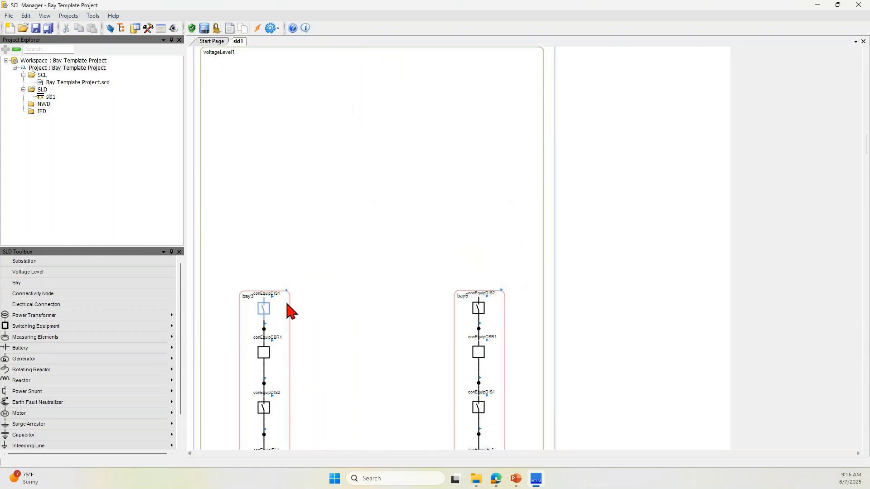
{"action": "left_click", "coordinate": [470, 305]}
{"action": "key", "text": "Delete"}
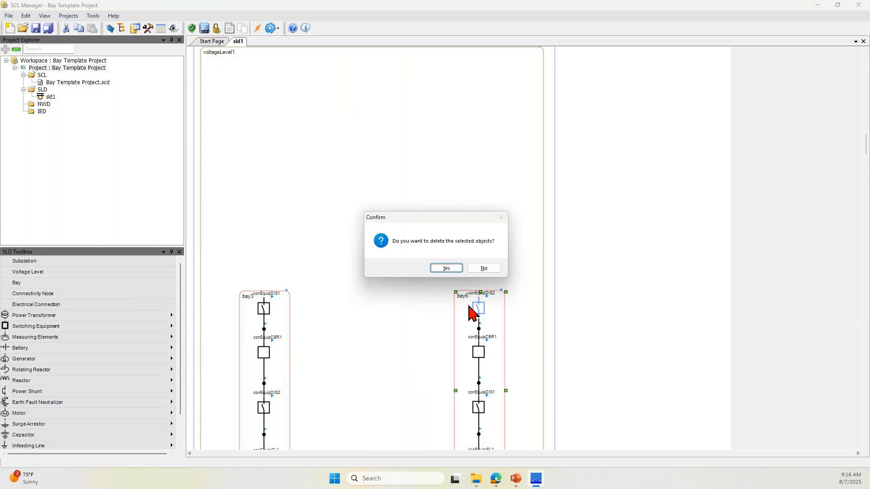
{"action": "left_click", "coordinate": [444, 269]}
- Move bay3 to the upper middle of voltageLevel1 and show the logical node lists of conEquipDIS1 and conEquipCBR1
{"action": "left_click_drag", "start_coordinate": [249, 321], "coordinate": [333, 113]}
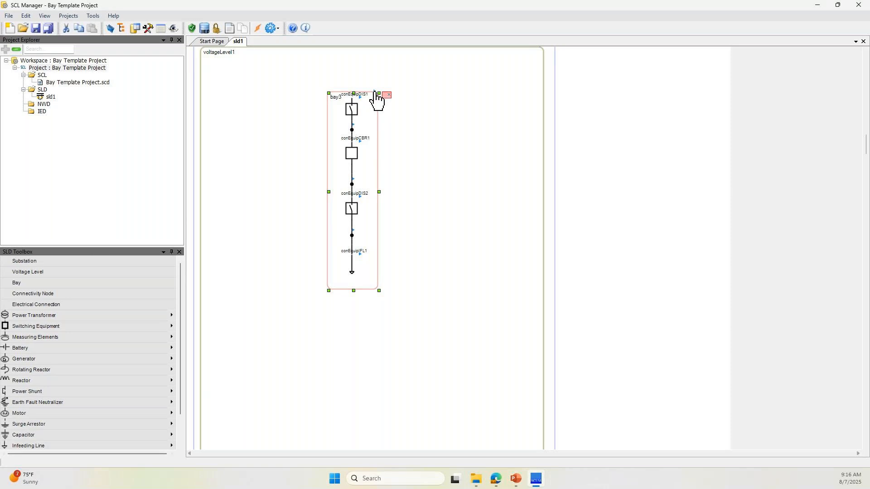
{"action": "left_click", "coordinate": [363, 104]}
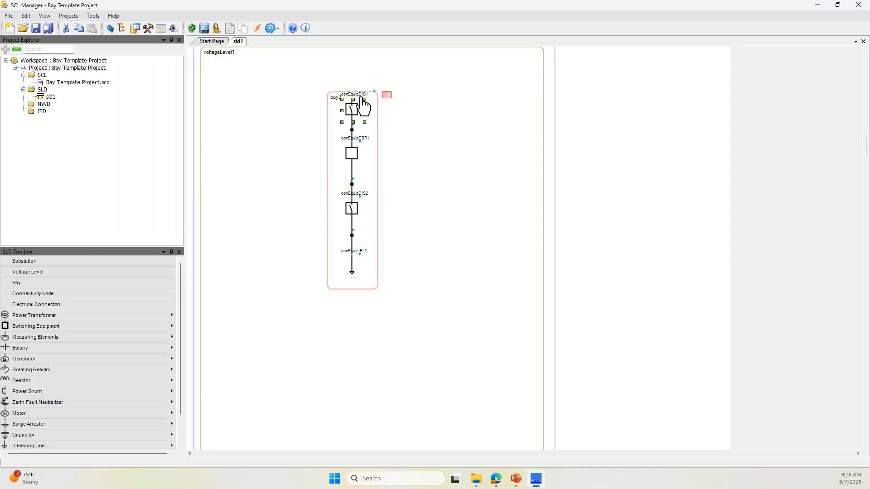
{"action": "left_click", "coordinate": [361, 98]}
{"action": "left_click", "coordinate": [387, 95]}
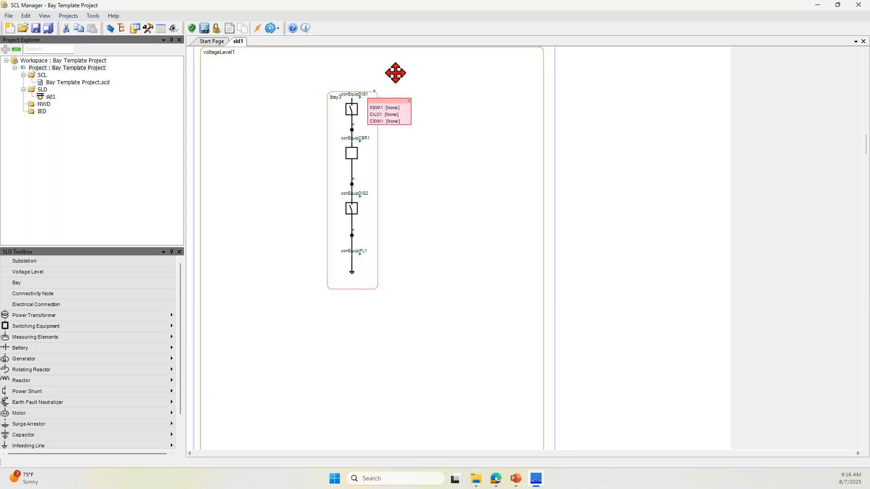
{"action": "left_click", "coordinate": [362, 141]}
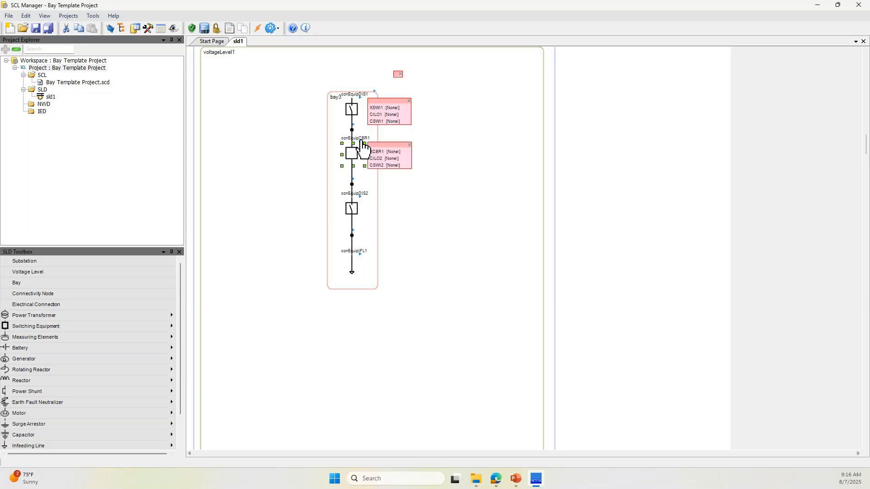
- Show the logical node lists of conEquipDIS2 and conEquipIFL1 in bay3
{"action": "left_click", "coordinate": [363, 204]}
{"action": "left_click", "coordinate": [361, 197]}
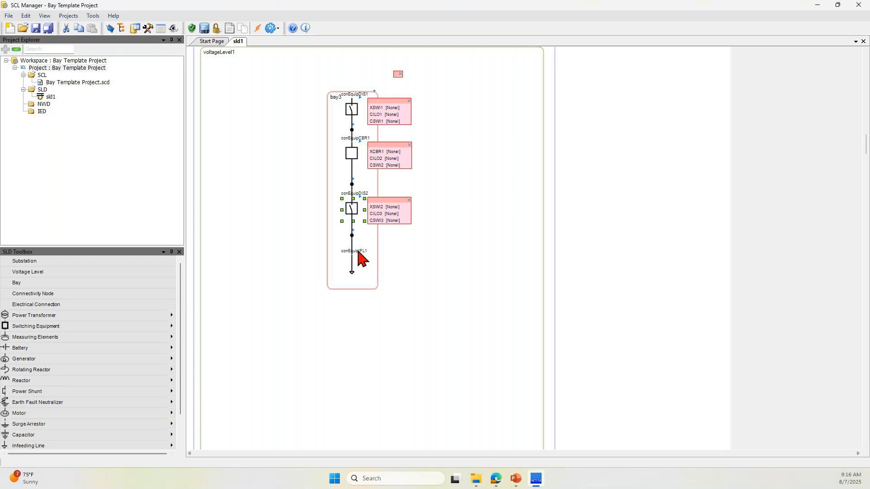
{"action": "left_click", "coordinate": [360, 263]}
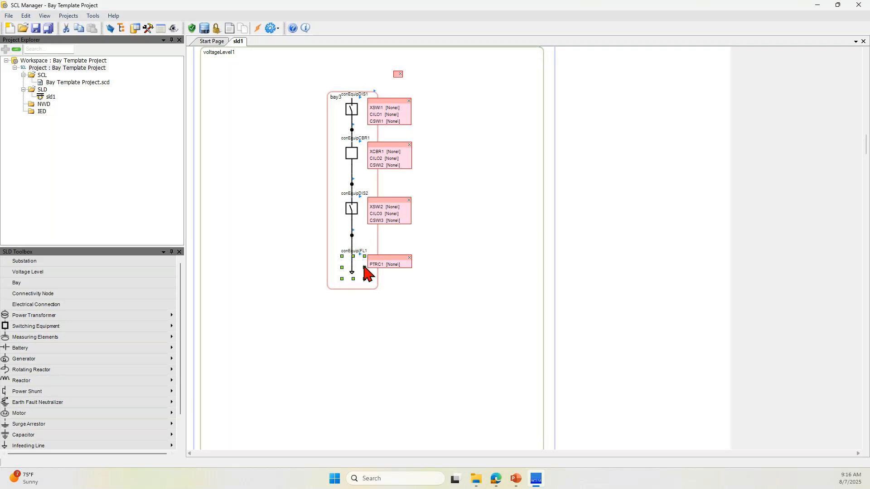
{"action": "right_click", "coordinate": [333, 113]}
{"action": "mouse_move", "coordinate": [358, 121]}
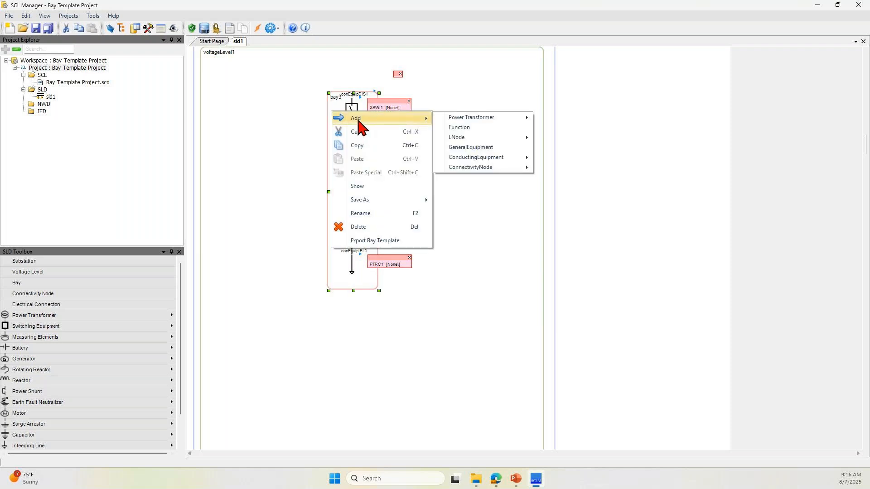
{"action": "left_click", "coordinate": [297, 128]}
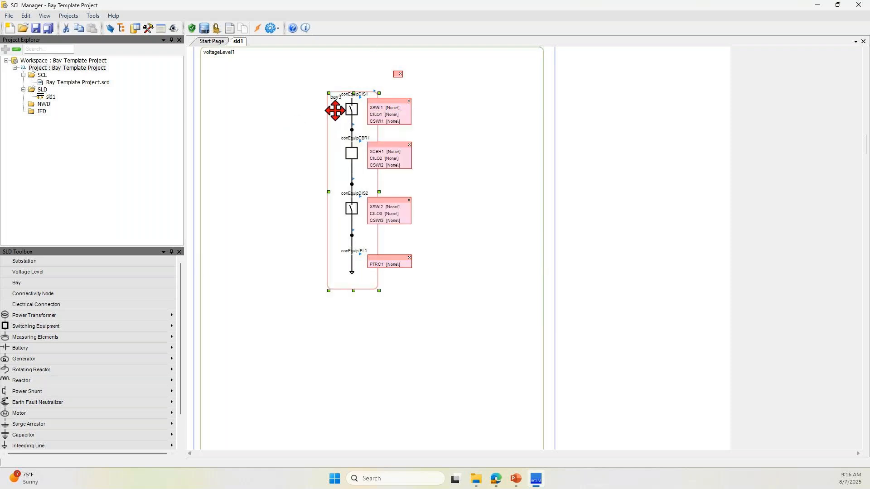
{"action": "right_click", "coordinate": [336, 111]}
{"action": "left_click", "coordinate": [319, 115]}
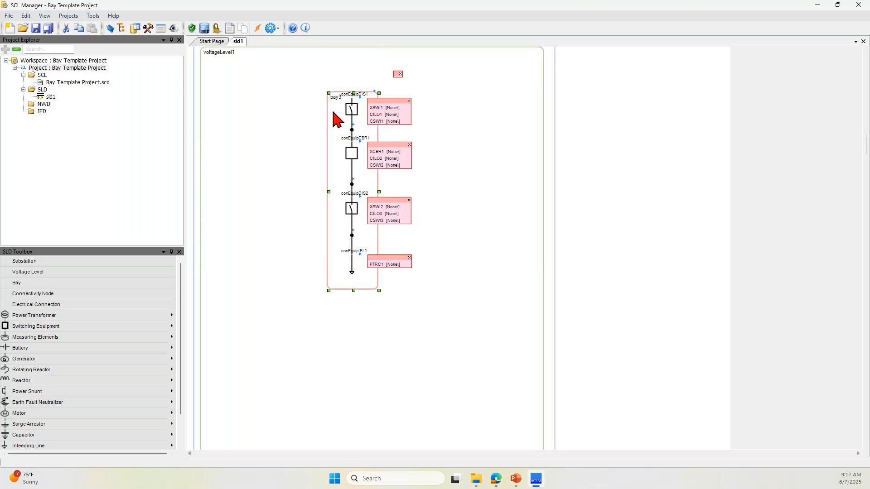
- Add a TCTR current transformer logical node to bay3
{"action": "right_click", "coordinate": [334, 112]}
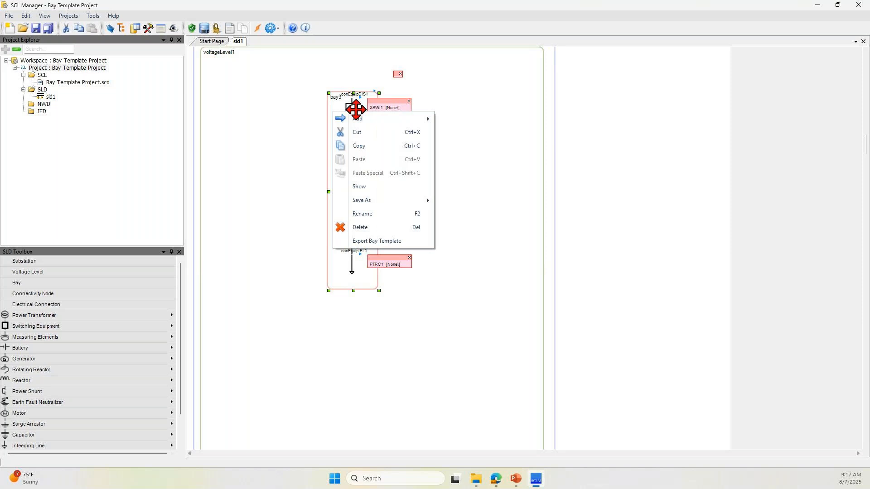
{"action": "mouse_move", "coordinate": [385, 118]}
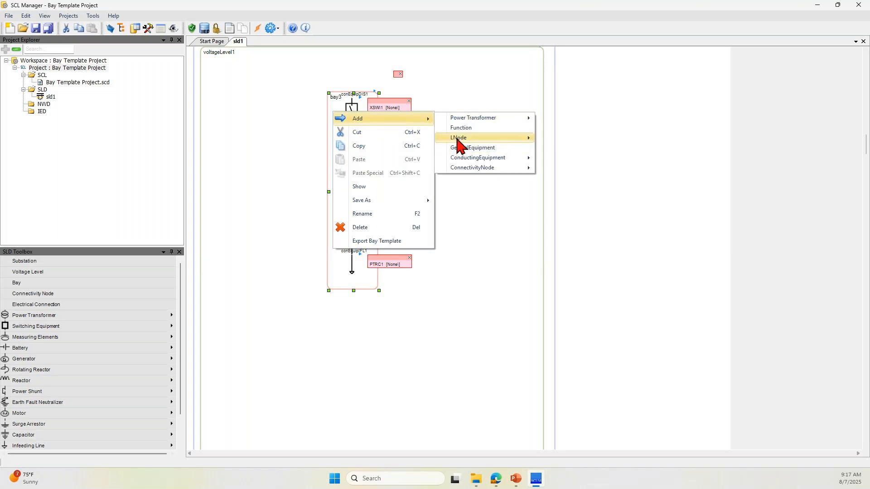
{"action": "mouse_move", "coordinate": [457, 139]}
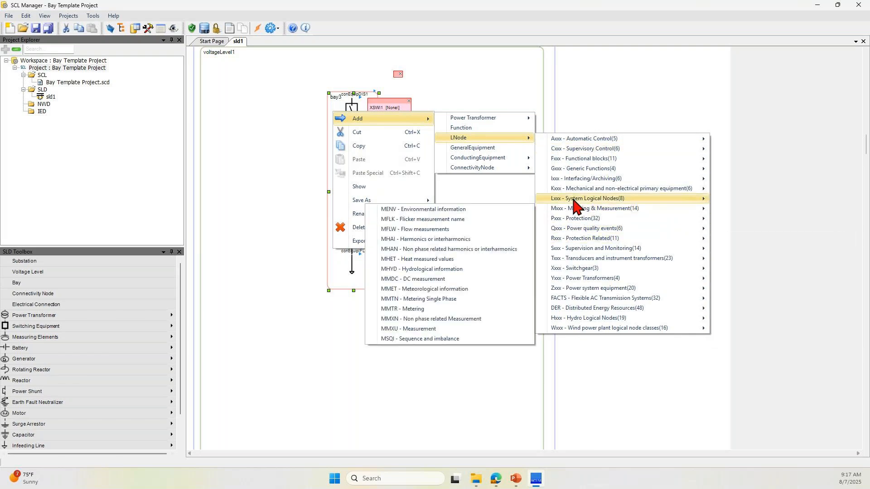
{"action": "mouse_move", "coordinate": [571, 258]}
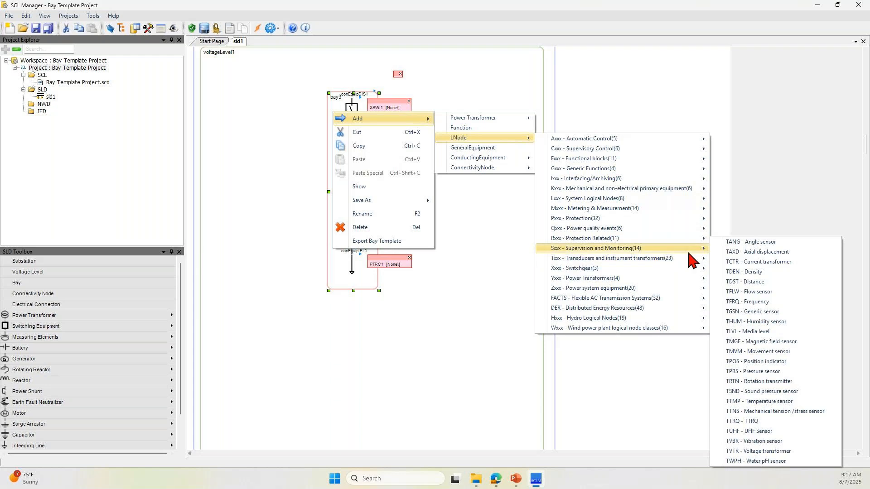
{"action": "left_click", "coordinate": [735, 263]}
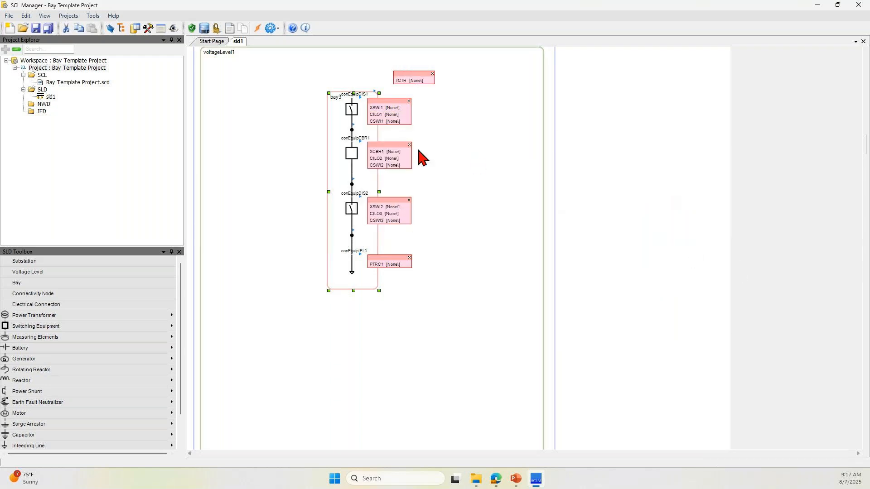
- Add two more TCTR logical nodes to bay3 and move the bay's logical node list clear of the conEquipDIS1 list
{"action": "right_click", "coordinate": [335, 147]}
{"action": "mouse_move", "coordinate": [384, 156]}
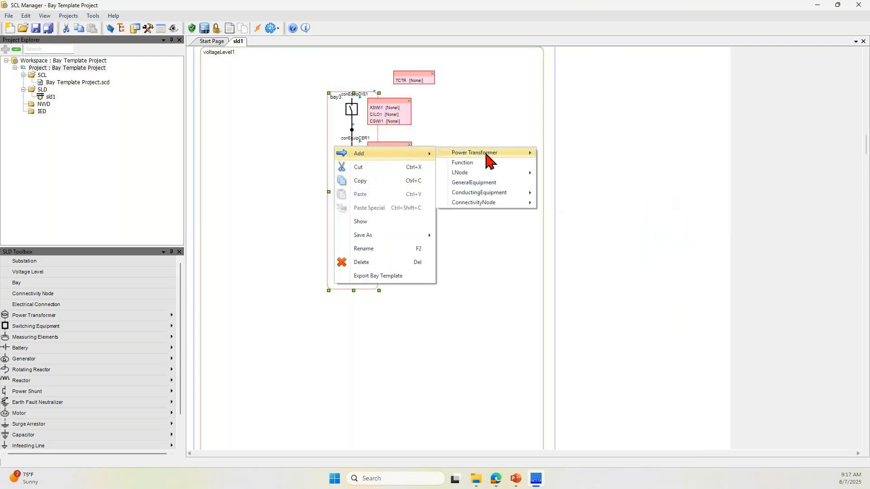
{"action": "mouse_move", "coordinate": [483, 177]}
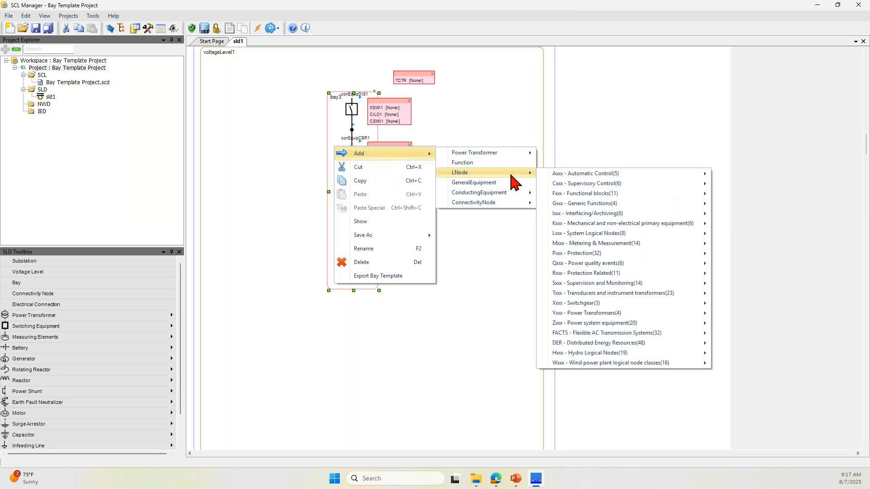
{"action": "mouse_move", "coordinate": [626, 294]}
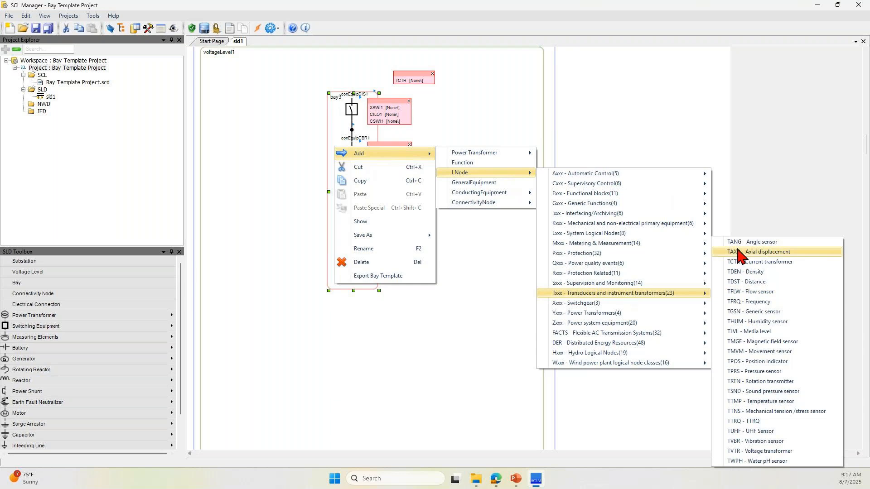
{"action": "left_click", "coordinate": [746, 262]}
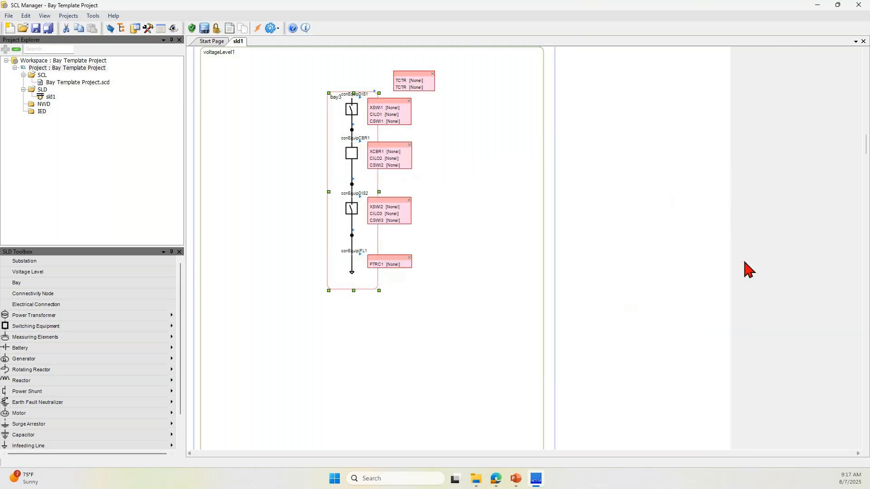
{"action": "right_click", "coordinate": [330, 128]}
{"action": "mouse_move", "coordinate": [385, 135]}
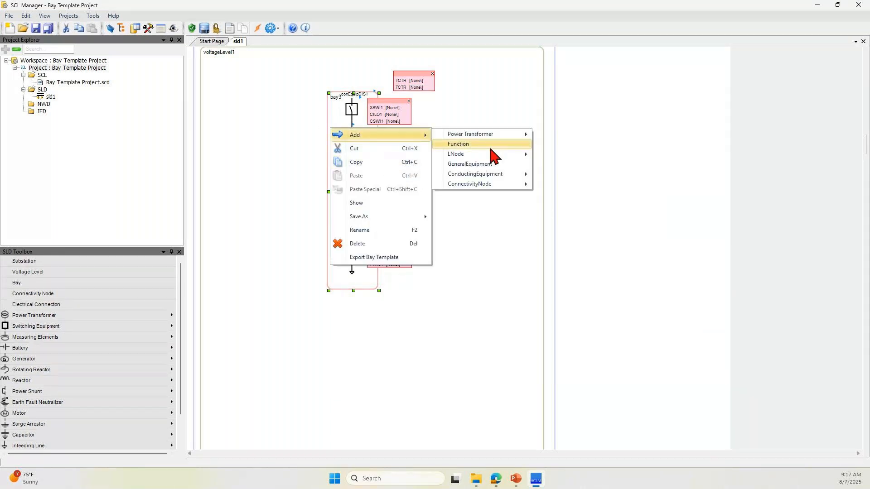
{"action": "mouse_move", "coordinate": [488, 162]}
{"action": "mouse_move", "coordinate": [607, 274]}
{"action": "left_click", "coordinate": [738, 250]}
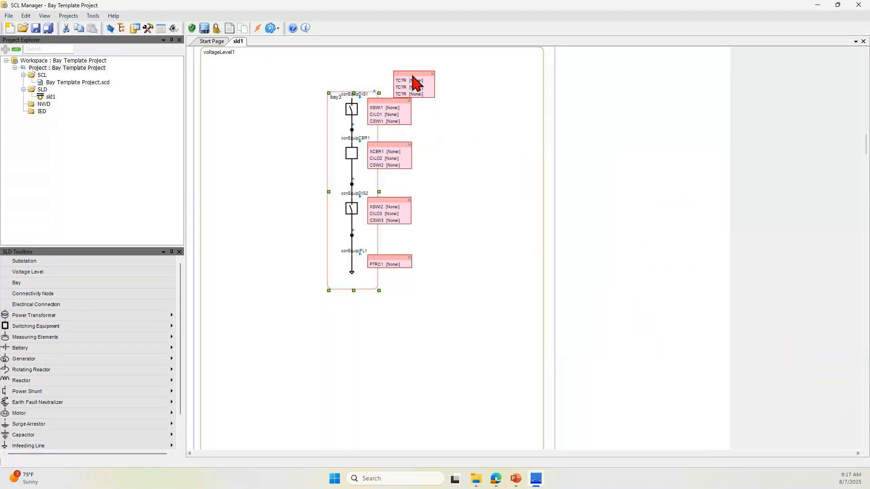
{"action": "left_click_drag", "start_coordinate": [414, 82], "coordinate": [446, 72]}
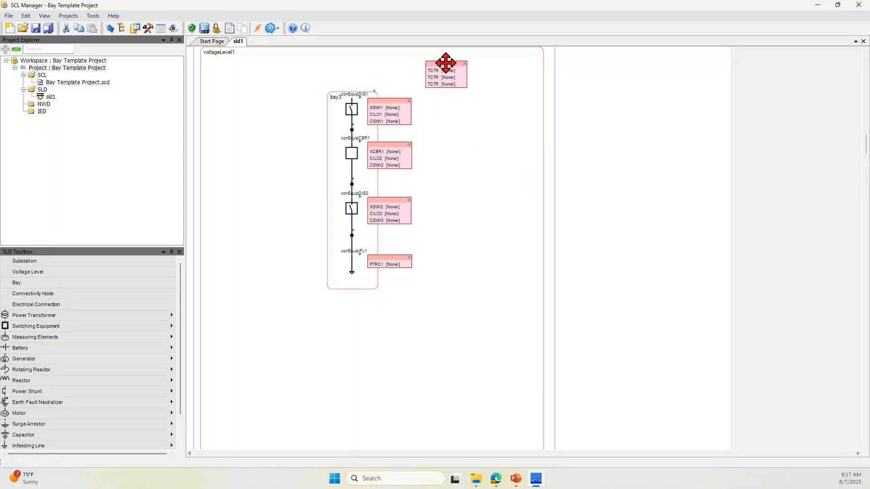
- Add a TVTR voltage transformer logical node to bay3
{"action": "right_click", "coordinate": [331, 130]}
{"action": "mouse_move", "coordinate": [379, 137]}
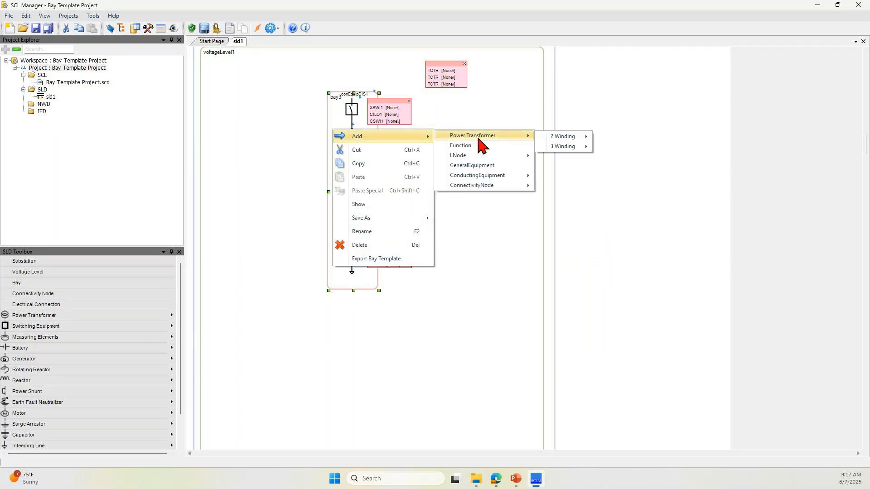
{"action": "mouse_move", "coordinate": [480, 156]}
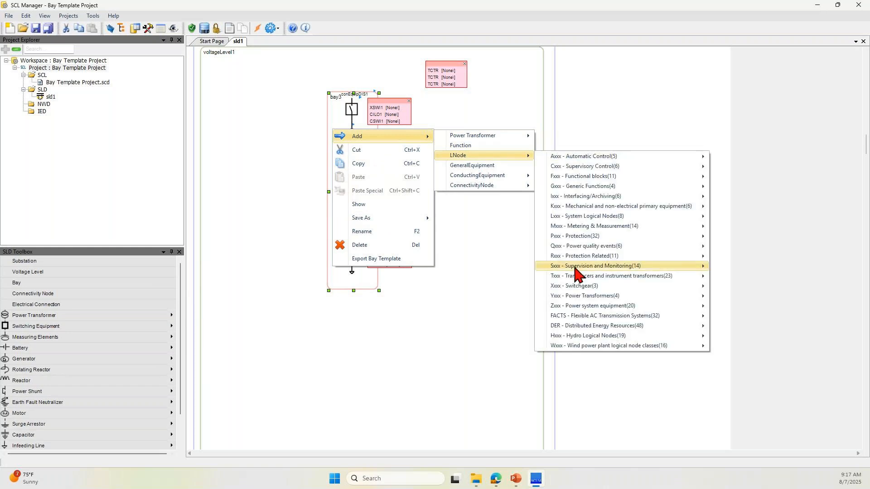
{"action": "mouse_move", "coordinate": [662, 277]}
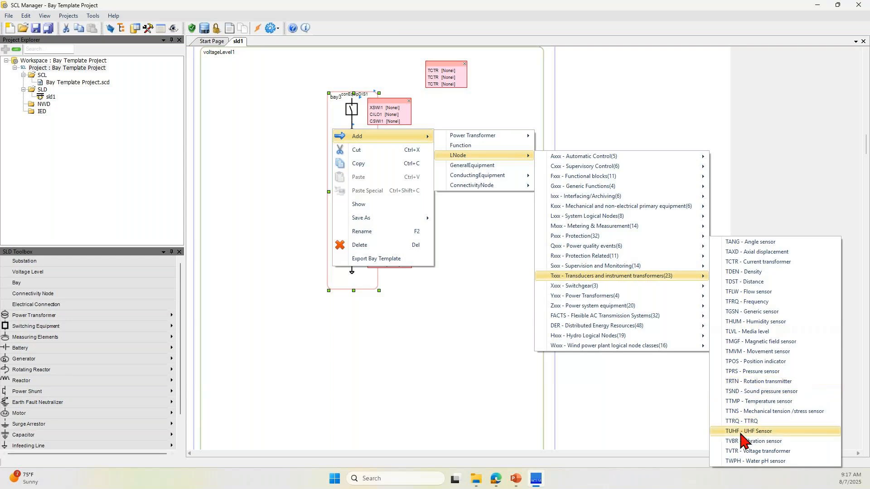
{"action": "left_click", "coordinate": [756, 451]}
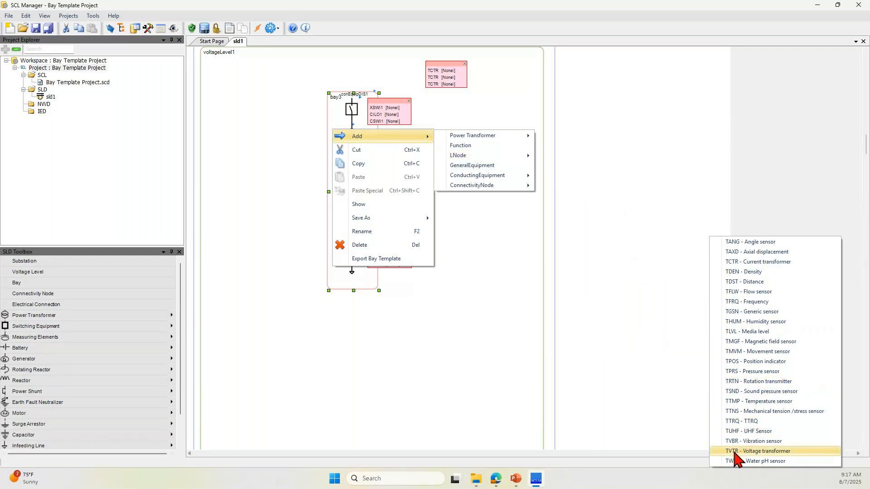
- Add two more TVTR voltage transformer logical nodes to bay3, making one per phase
{"action": "right_click", "coordinate": [335, 117]}
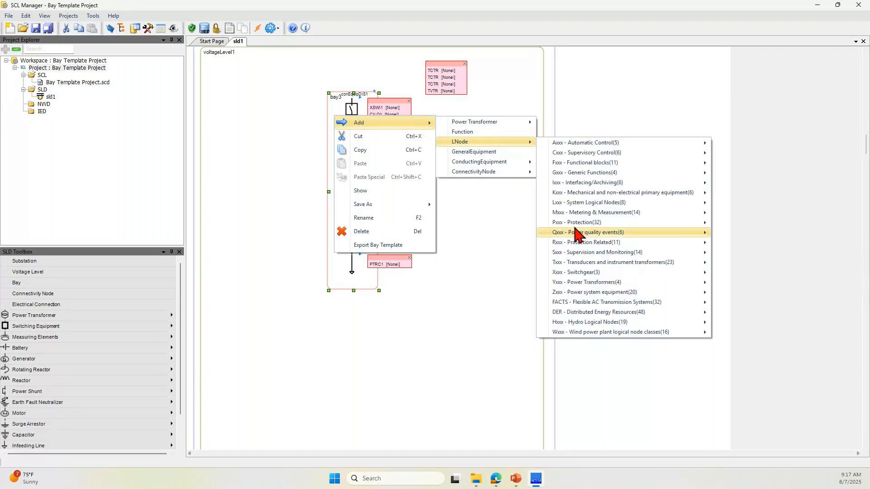
{"action": "mouse_move", "coordinate": [585, 283]}
{"action": "mouse_move", "coordinate": [586, 264]}
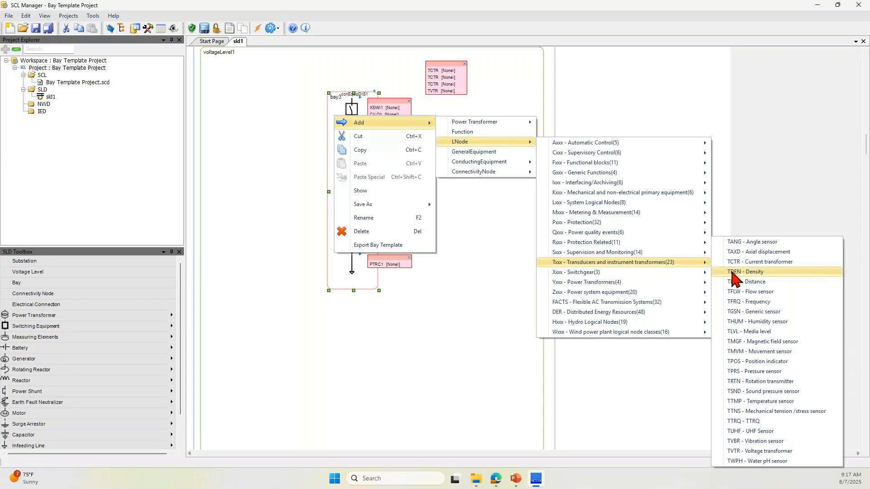
{"action": "left_click", "coordinate": [759, 451]}
{"action": "right_click", "coordinate": [333, 114]}
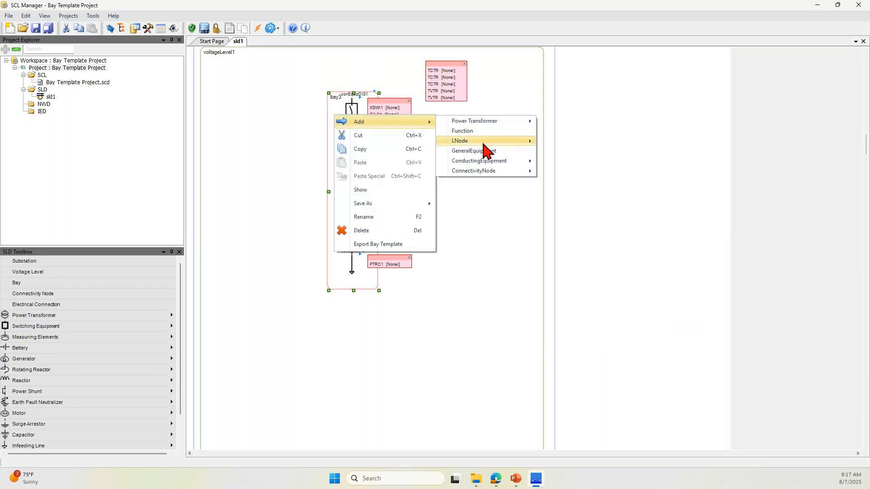
{"action": "mouse_move", "coordinate": [483, 144]}
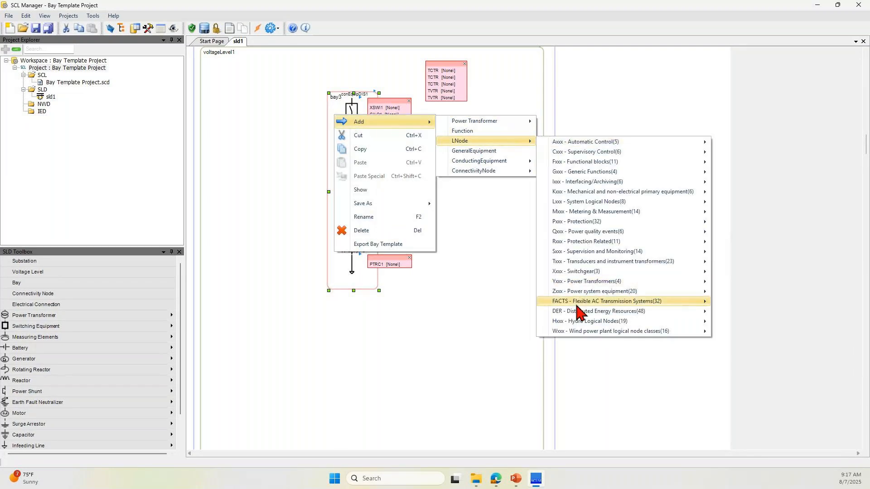
{"action": "mouse_move", "coordinate": [688, 261]}
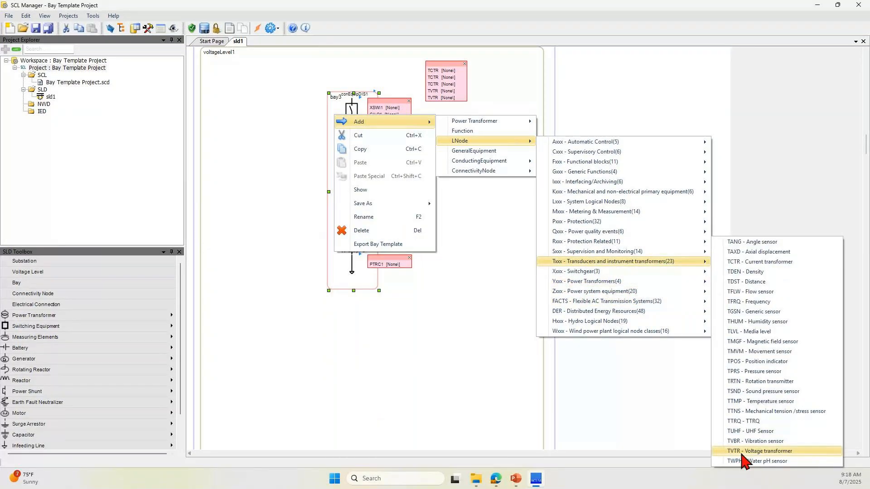
{"action": "left_click", "coordinate": [741, 451]}
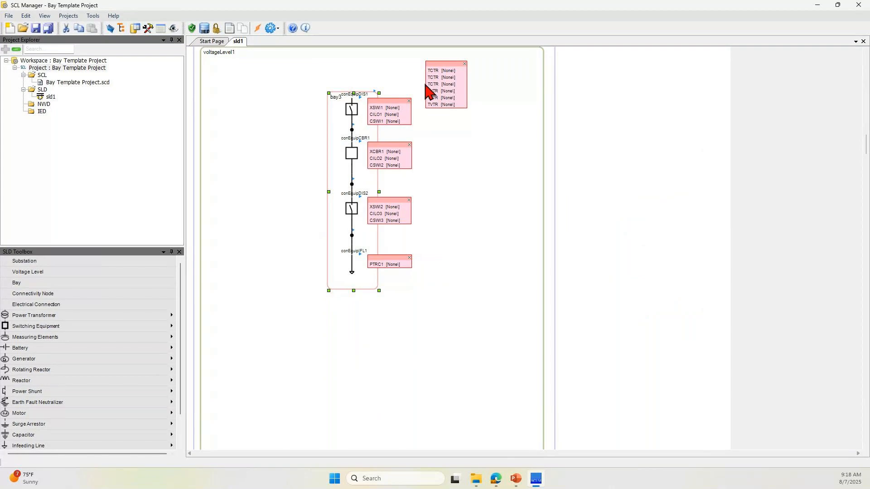
- Examine the logical node groups available for bay3, including the FACTS, distributed energy resources and wind power plant classes
{"action": "right_click", "coordinate": [332, 121]}
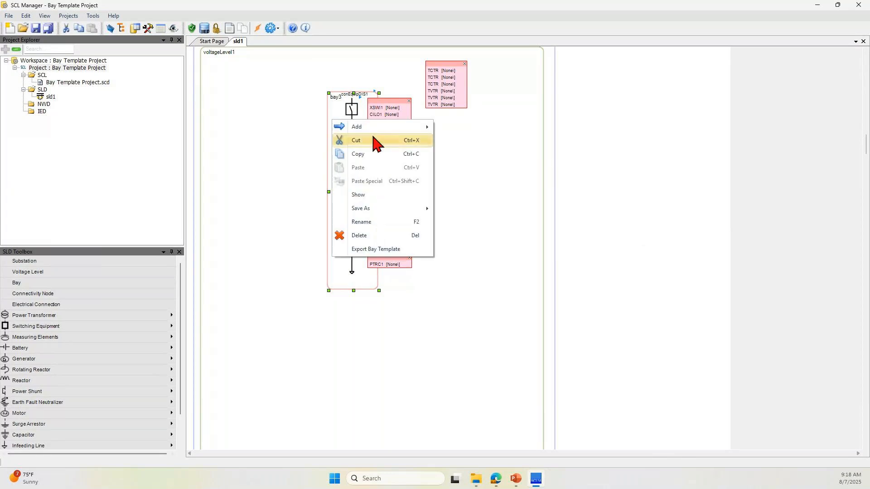
{"action": "mouse_move", "coordinate": [483, 146]}
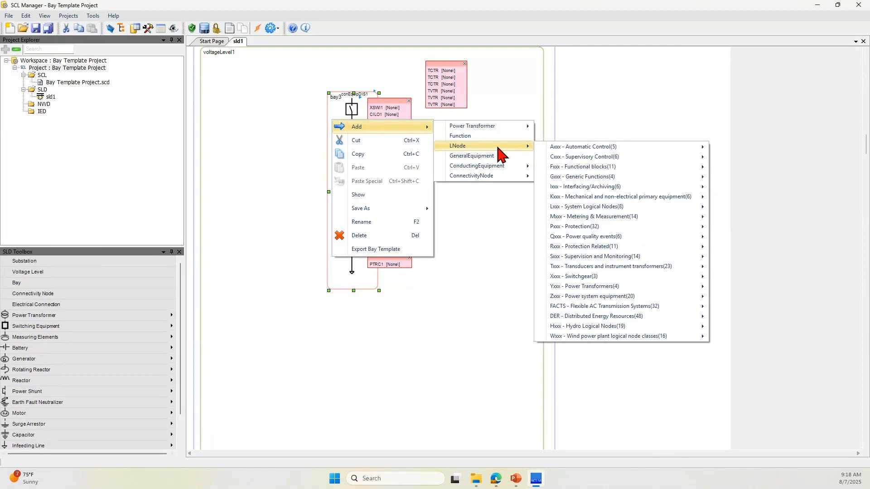
{"action": "mouse_move", "coordinate": [566, 147]}
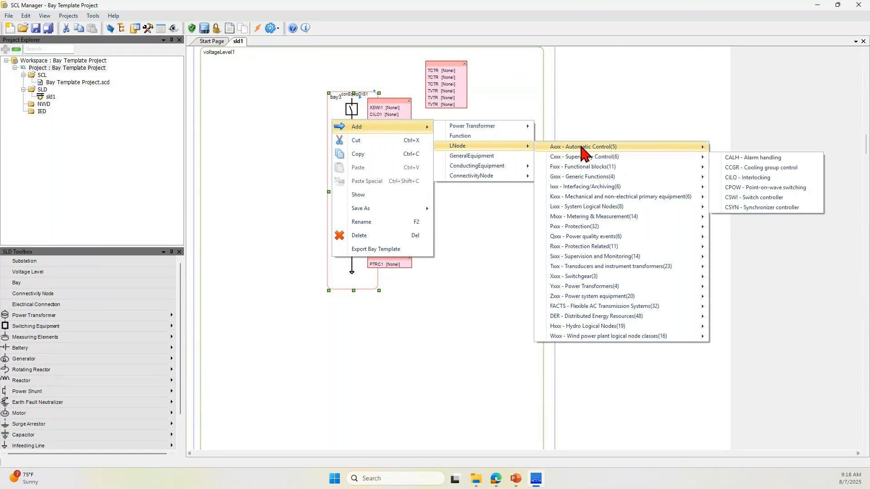
{"action": "mouse_move", "coordinate": [579, 242]}
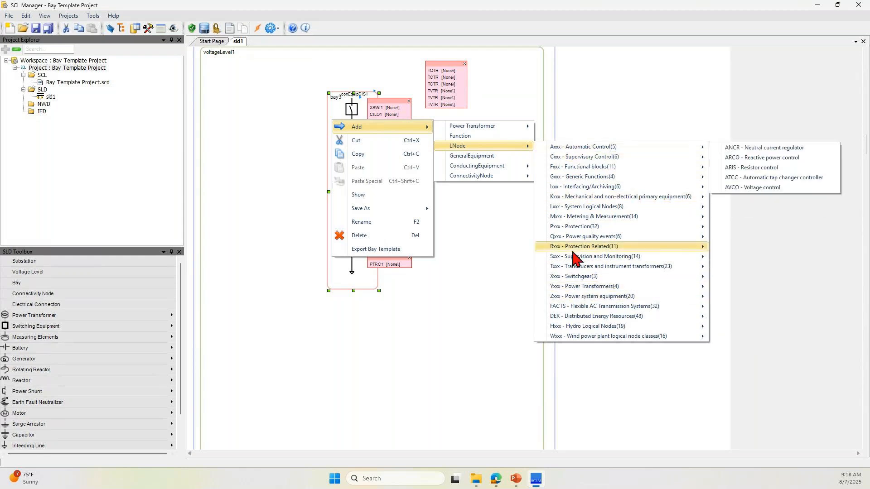
{"action": "mouse_move", "coordinate": [574, 308]}
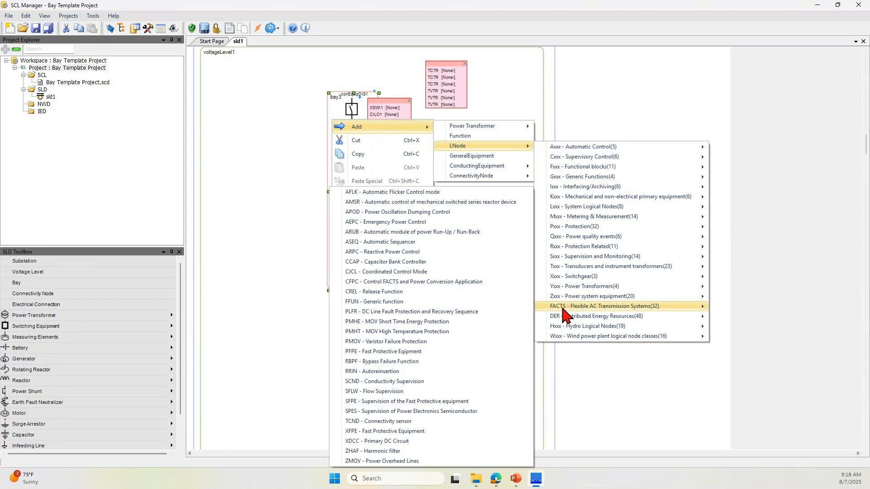
{"action": "mouse_move", "coordinate": [568, 323]}
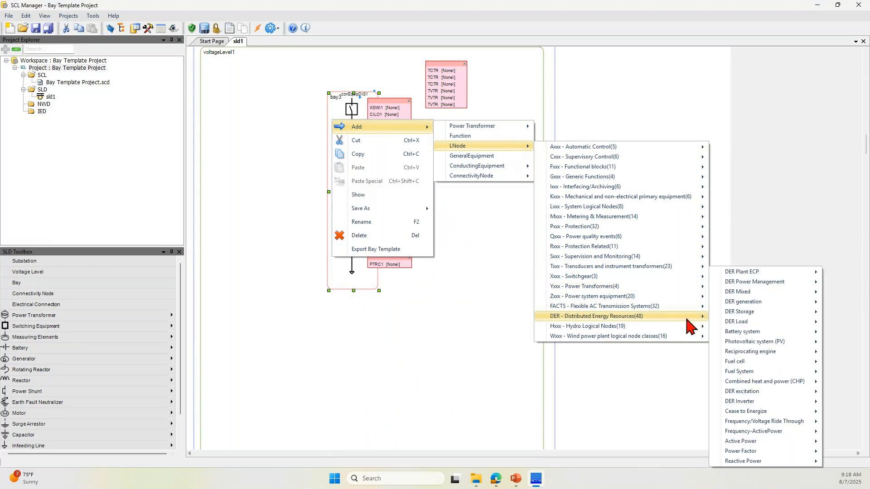
{"action": "mouse_move", "coordinate": [738, 273]}
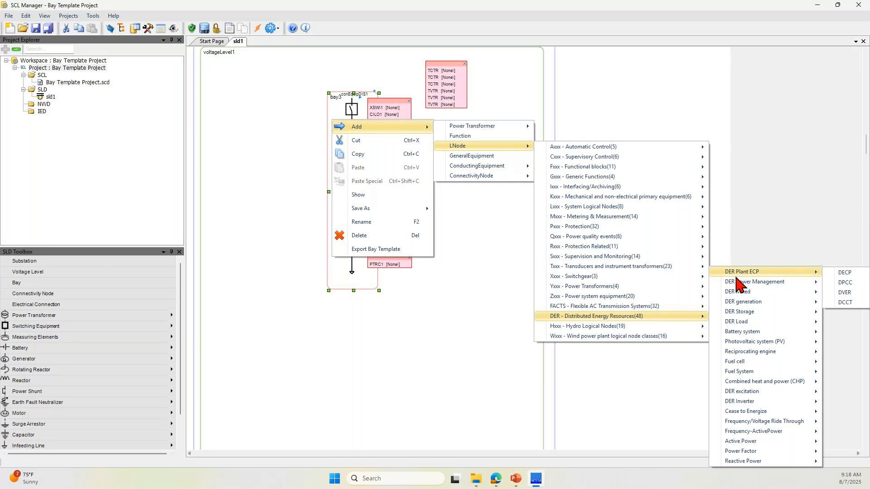
{"action": "mouse_move", "coordinate": [616, 326]}
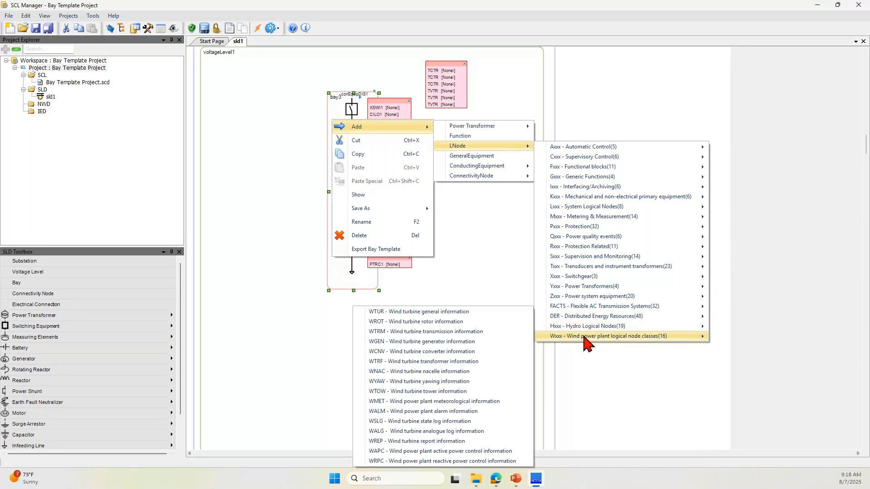
{"action": "left_click", "coordinate": [581, 110]}
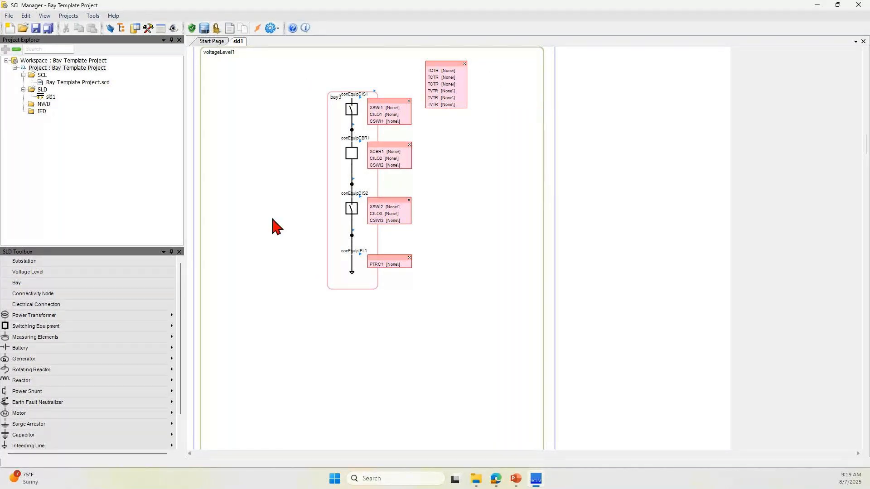
- Rename bay3 as bayTemp and check the new name in the Bay Template Project.scd file
{"action": "right_click", "coordinate": [338, 100]}
{"action": "left_click", "coordinate": [365, 199]}
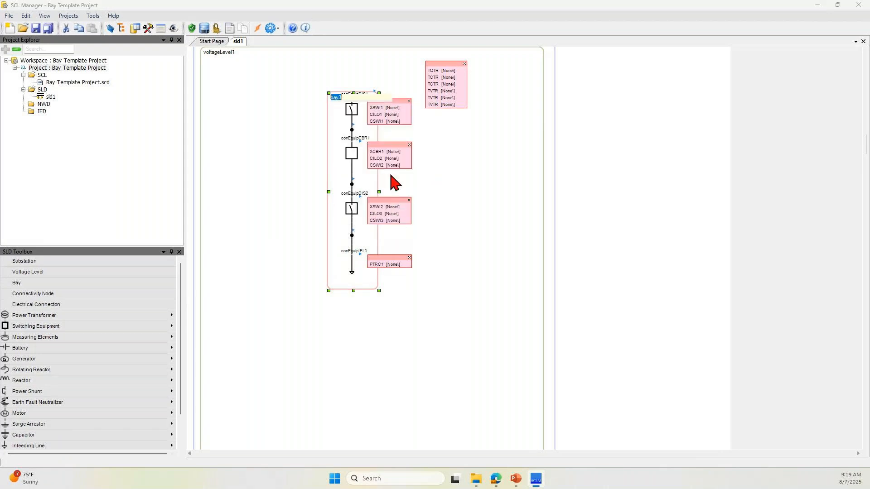
{"action": "left_click", "coordinate": [343, 98]}
{"action": "type", "text": "Template"}
{"action": "key", "text": "Return"}
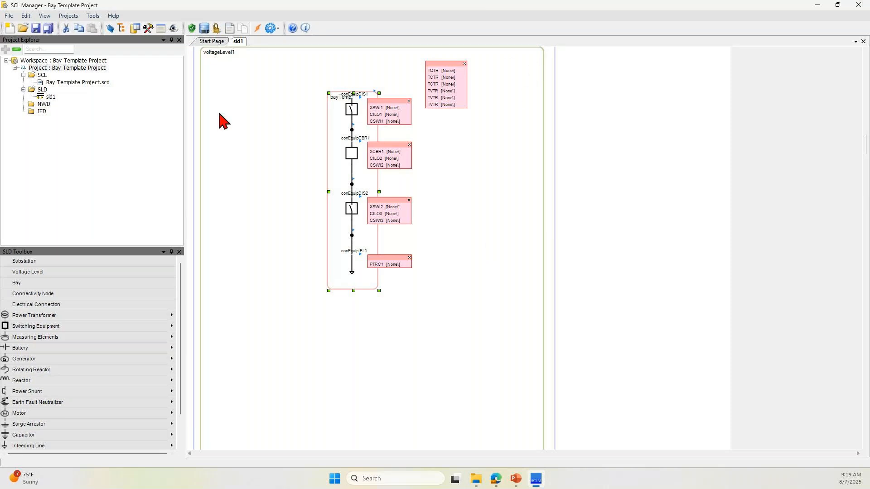
{"action": "double_click", "coordinate": [77, 83]}
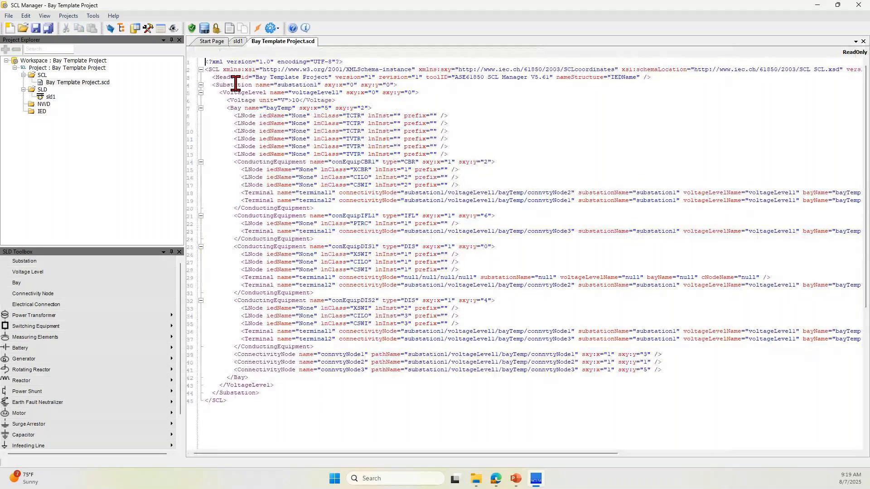
{"action": "left_click", "coordinate": [863, 41]}
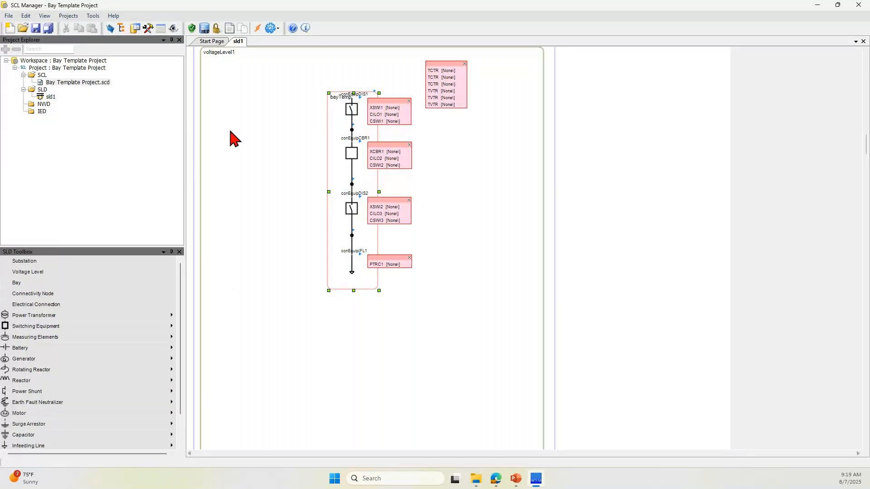
- Move bayTemp's TCTR and TVTR logical node list to the left of the bay in the diagram
{"action": "left_click_drag", "start_coordinate": [438, 64], "coordinate": [291, 73]}
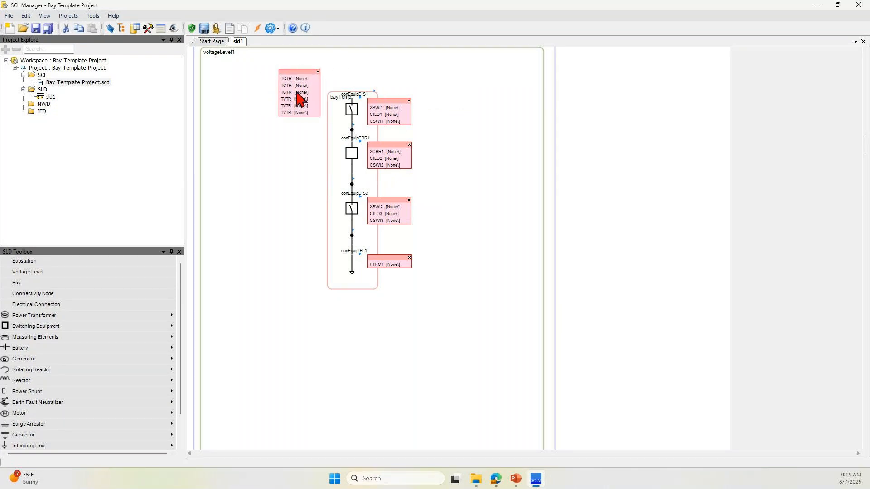
{"action": "left_click", "coordinate": [336, 125]}
- Start adding an IED to the project with the import from file or folder option
{"action": "right_click", "coordinate": [41, 113]}
{"action": "mouse_move", "coordinate": [87, 120]}
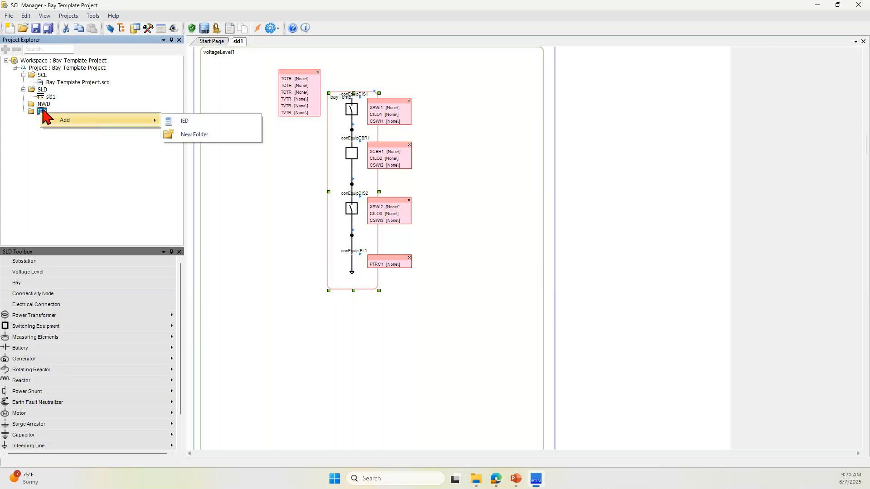
{"action": "left_click", "coordinate": [216, 122]}
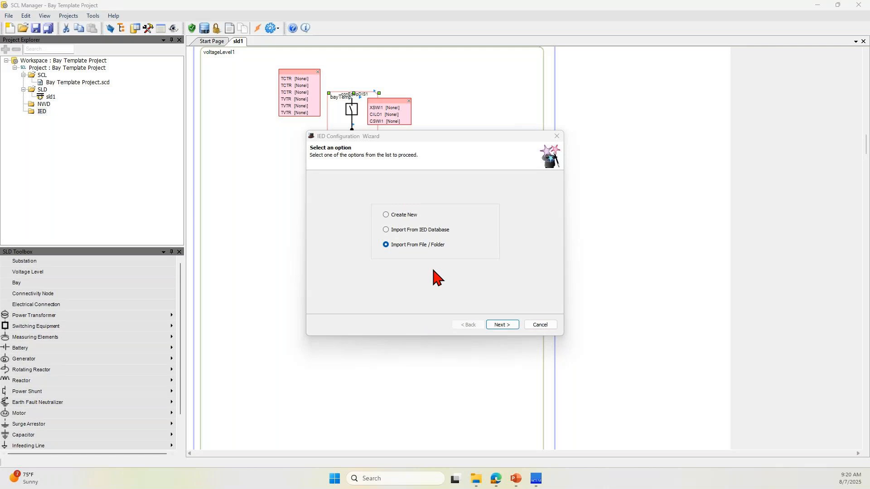
{"action": "left_click_drag", "start_coordinate": [442, 139], "coordinate": [573, 109]}
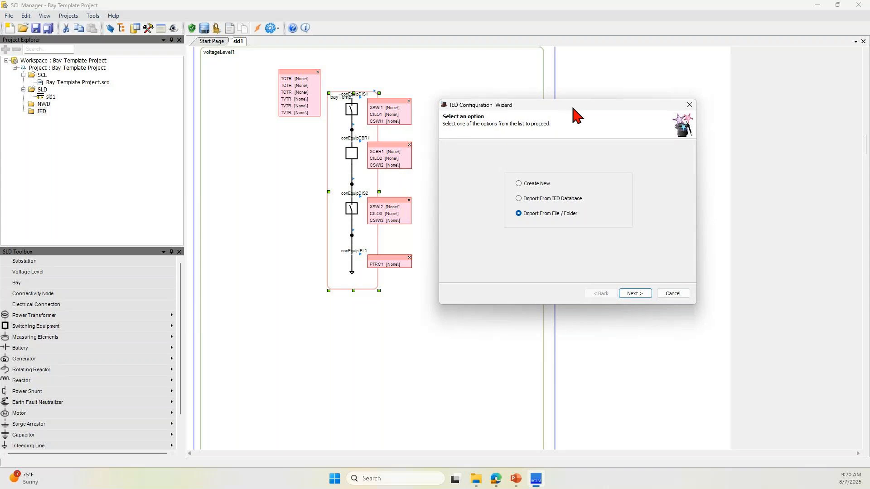
{"action": "left_click", "coordinate": [635, 294]}
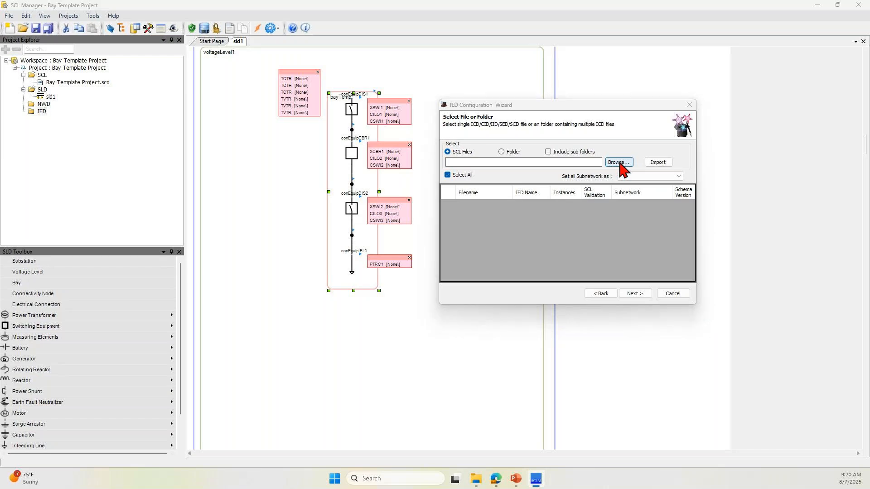
- Load the IEDs from the substation configuration file IOP-2024-Line-Bay-Test.scd for import
{"action": "left_click", "coordinate": [617, 162]}
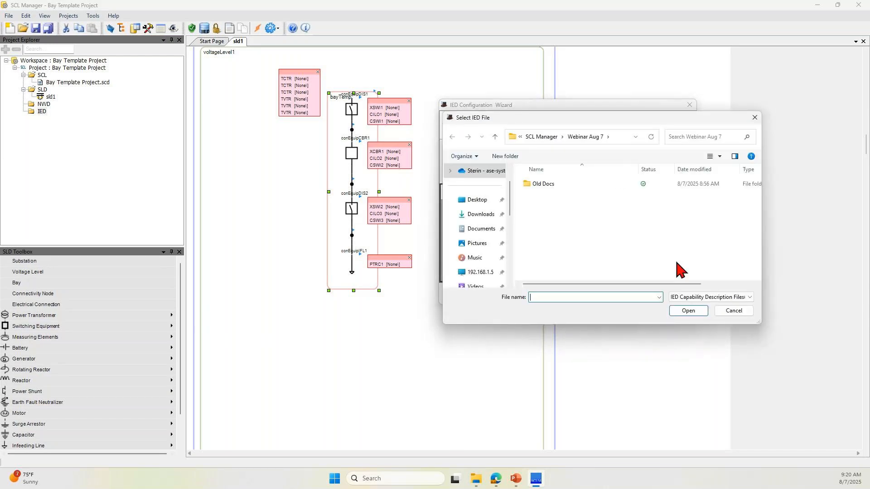
{"action": "left_click", "coordinate": [691, 297]}
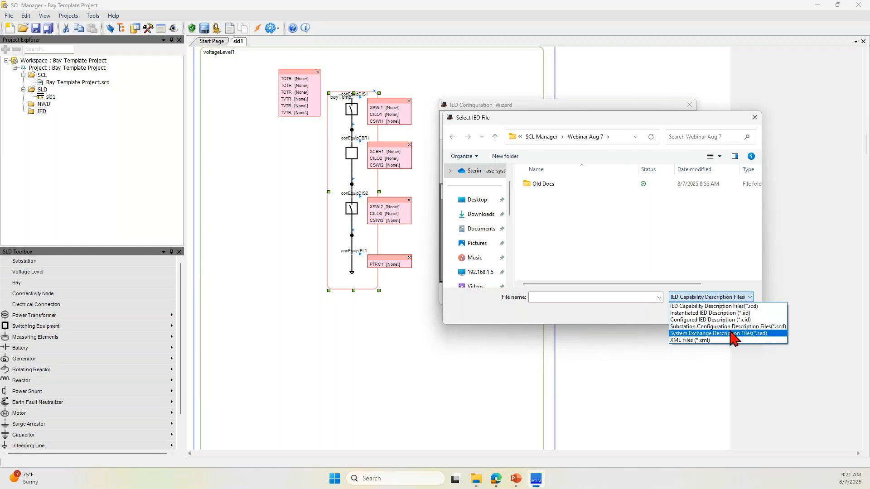
{"action": "left_click", "coordinate": [709, 326]}
{"action": "left_click", "coordinate": [651, 200]}
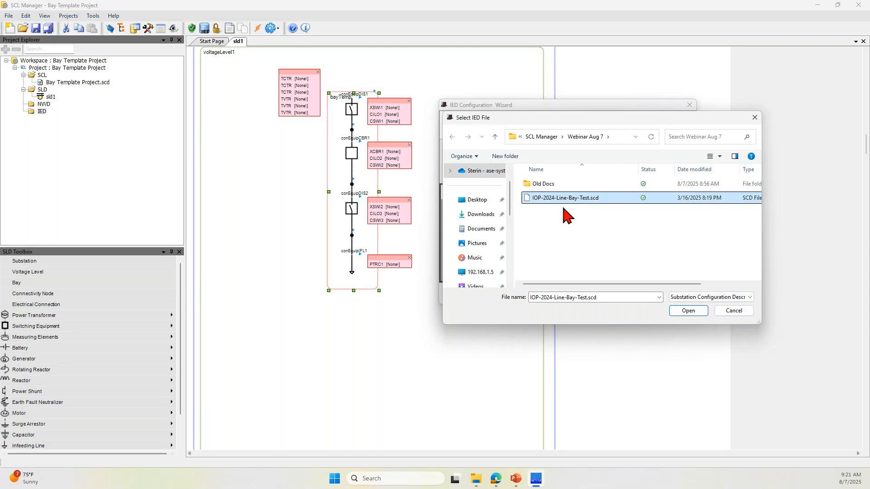
{"action": "left_click", "coordinate": [688, 310]}
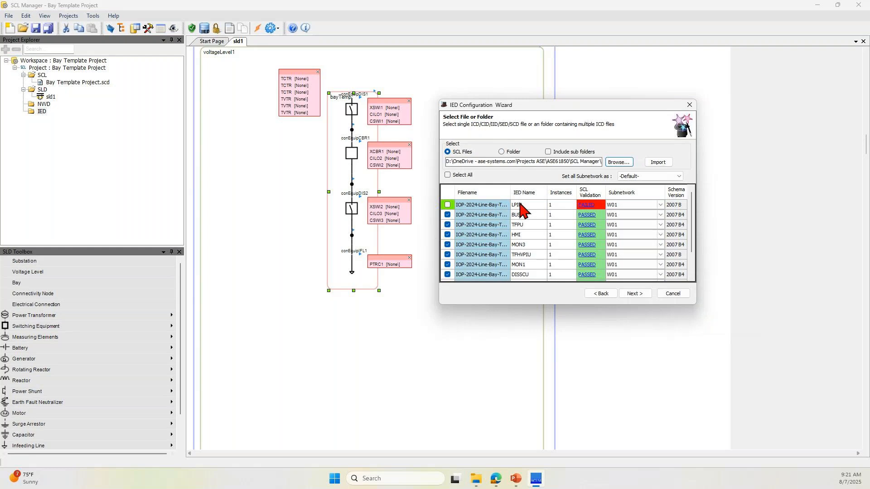
- Review the names of the IEDs listed from the loaded SCD file, from LPIU through BCU
{"action": "left_click", "coordinate": [487, 204]}
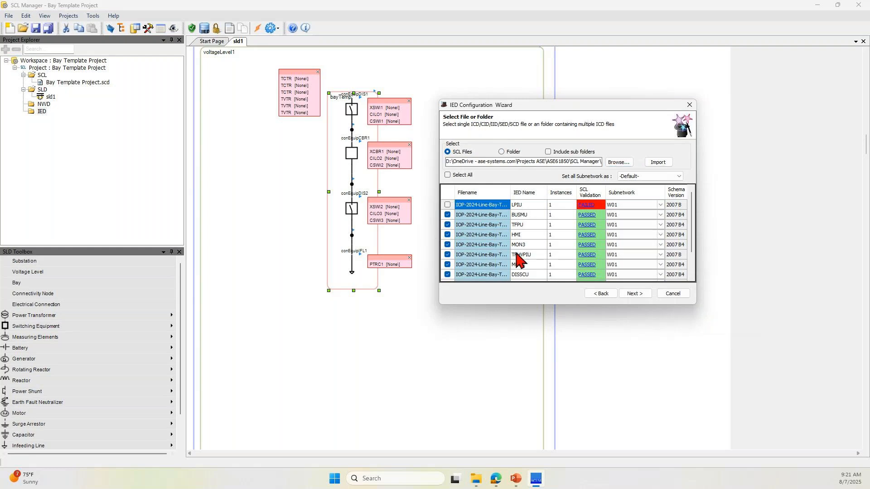
{"action": "double_click", "coordinate": [522, 205]}
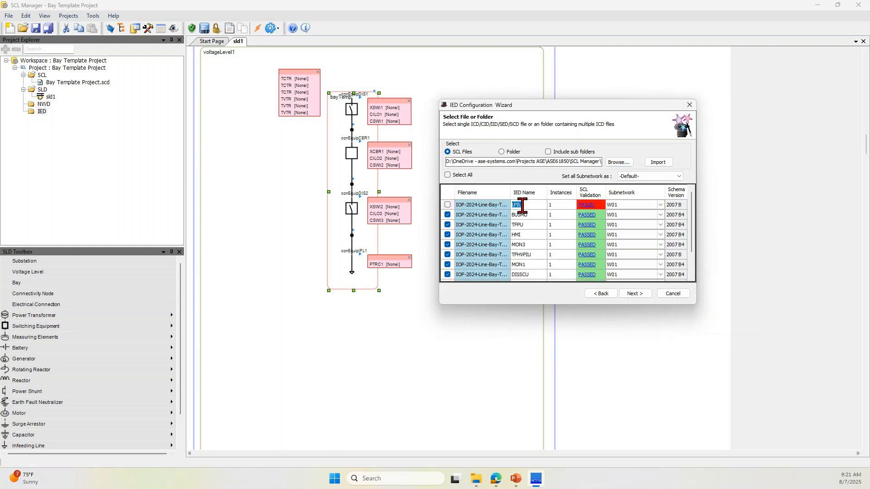
{"action": "double_click", "coordinate": [518, 215]}
{"action": "double_click", "coordinate": [517, 225]}
{"action": "double_click", "coordinate": [520, 245]}
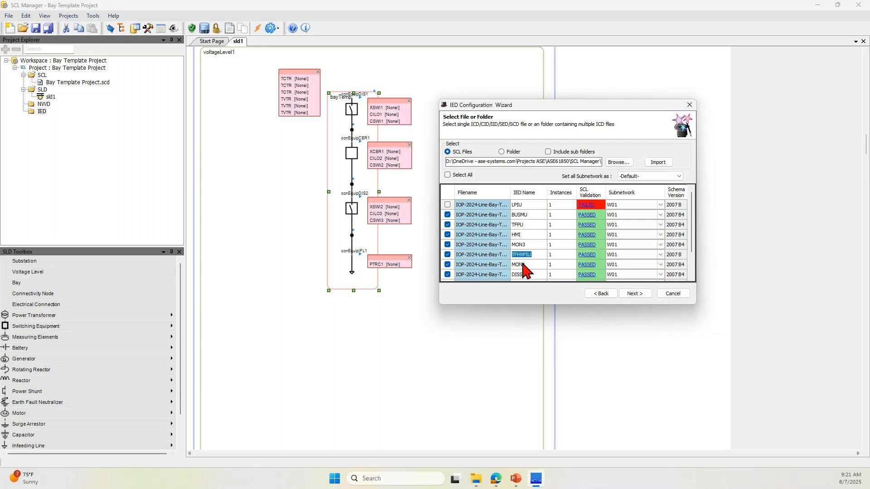
{"action": "double_click", "coordinate": [523, 265]}
{"action": "scroll", "coordinate": [526, 260], "scroll_direction": "down", "scroll_amount": 1}
{"action": "double_click", "coordinate": [525, 245]}
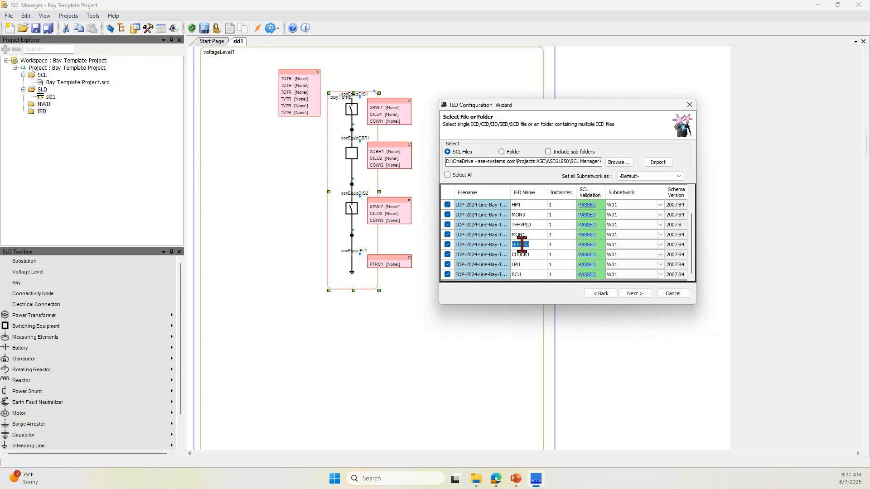
{"action": "double_click", "coordinate": [521, 265]}
{"action": "double_click", "coordinate": [532, 275]}
{"action": "scroll", "coordinate": [533, 253], "scroll_direction": "up", "scroll_amount": 1}
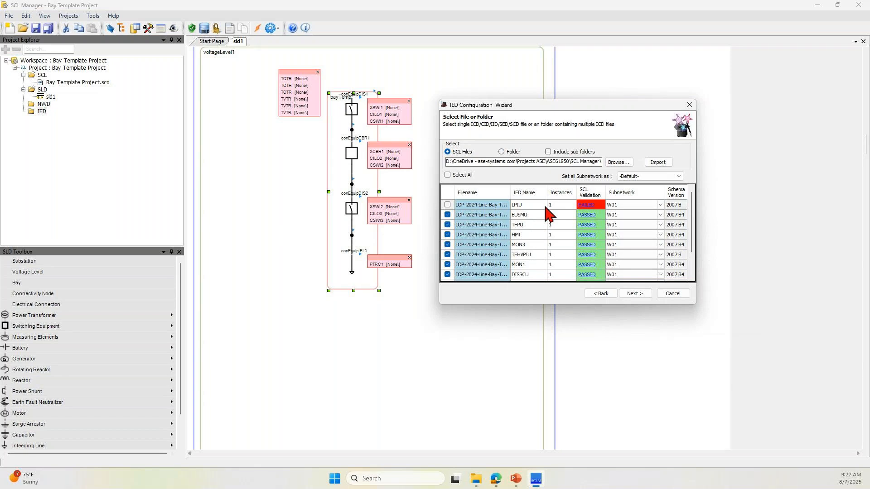
- Open the SCL validation report for the LPIU IED and examine the listed schema errors
{"action": "left_click", "coordinate": [587, 208]}
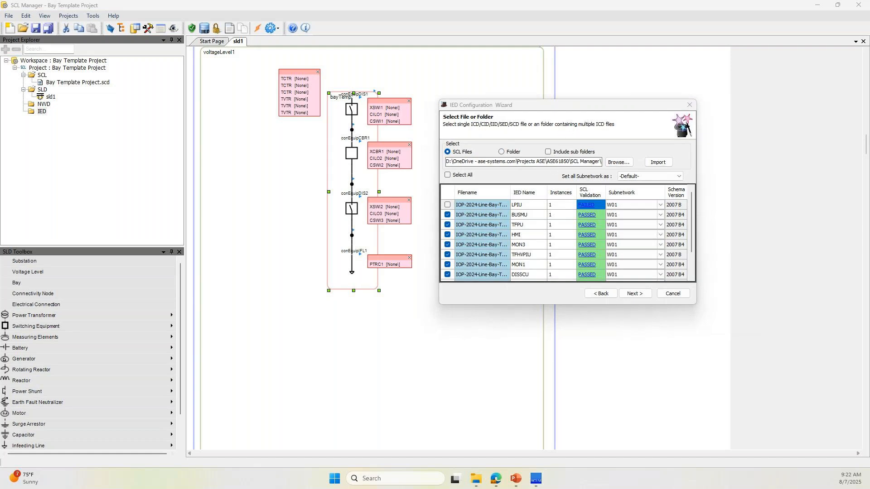
{"action": "left_click", "coordinate": [586, 205]}
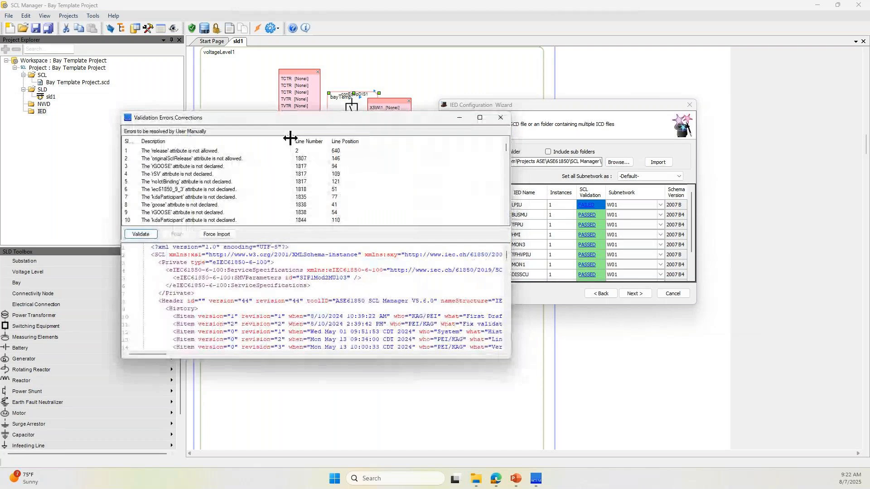
{"action": "left_click_drag", "start_coordinate": [301, 122], "coordinate": [215, 77]}
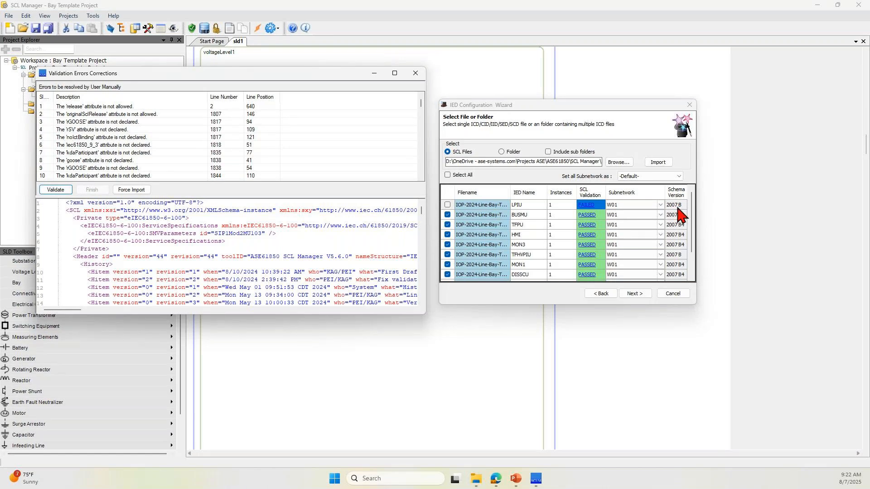
{"action": "left_click", "coordinate": [102, 108]}
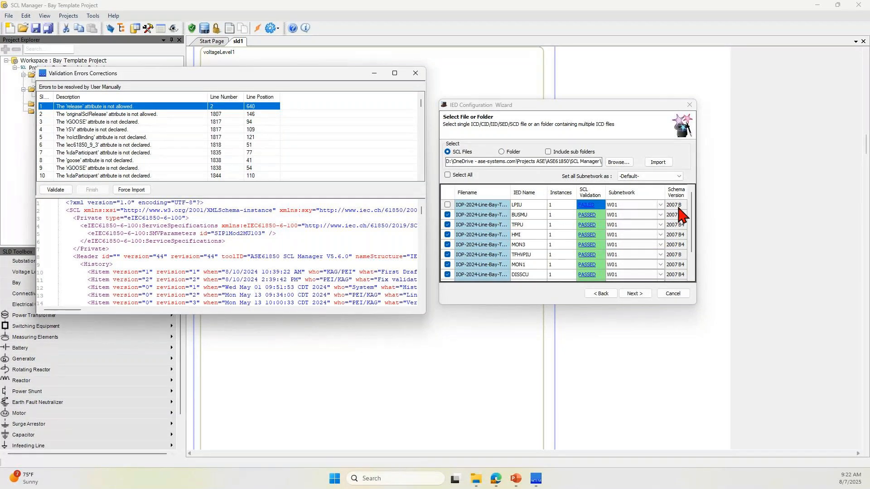
{"action": "scroll", "coordinate": [154, 163], "scroll_direction": "down", "scroll_amount": 2}
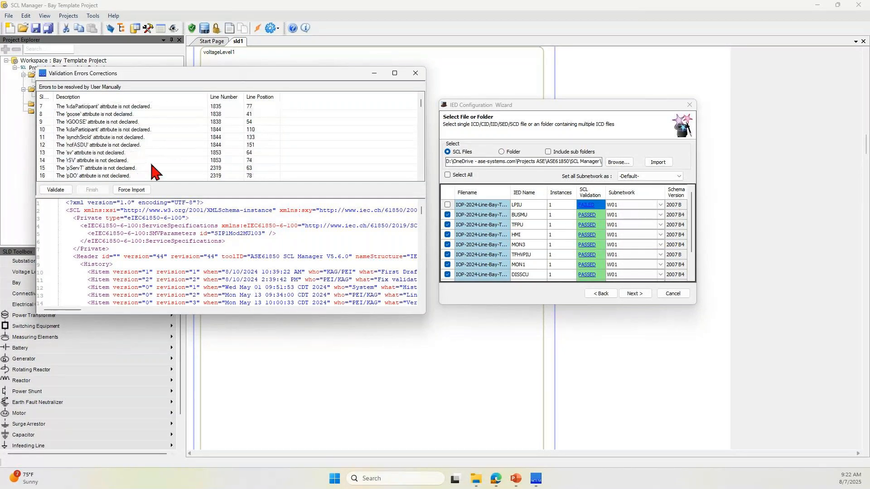
{"action": "scroll", "coordinate": [154, 172], "scroll_direction": "down", "scroll_amount": 2}
{"action": "mouse_move", "coordinate": [421, 103]}
{"action": "left_mouse_down"}
{"action": "mouse_move", "coordinate": [421, 156]}
{"action": "mouse_move", "coordinate": [428, 94]}
{"action": "left_mouse_up"}
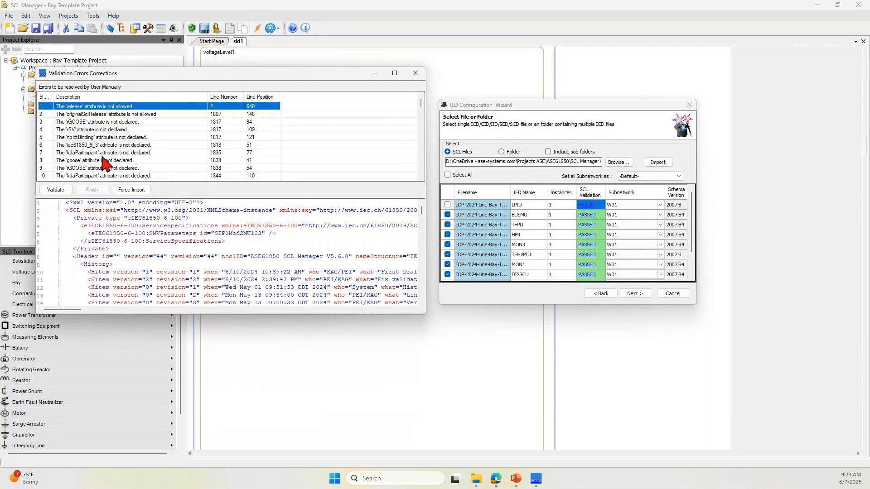
{"action": "left_click", "coordinate": [96, 115]}
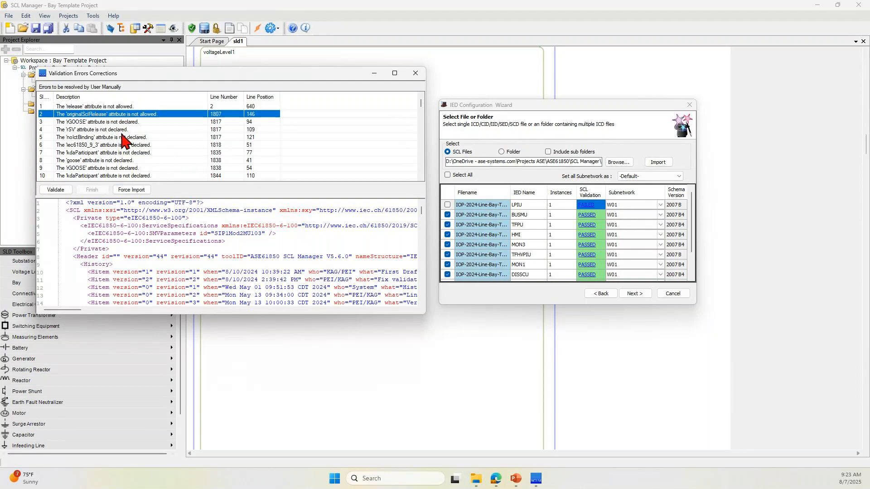
{"action": "key", "text": "Down"}
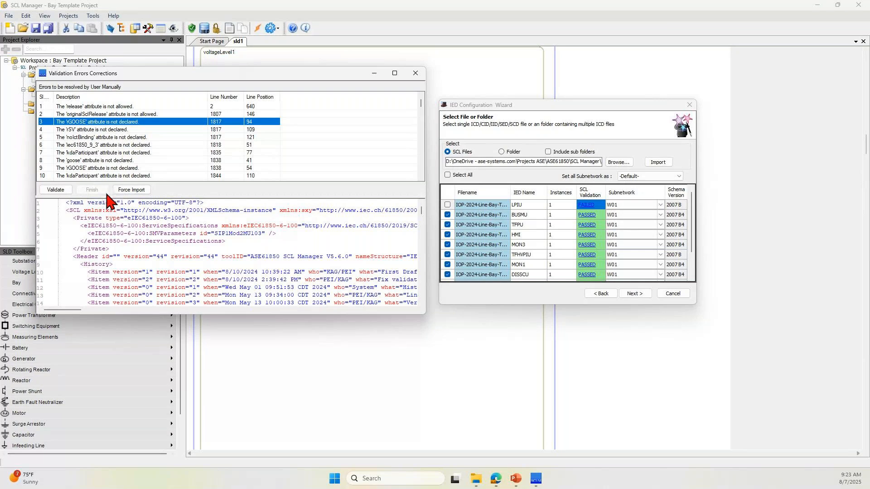
- Force the import of the LPIU IED and limit the import selection to LPIU, LPU and BCU
{"action": "left_click", "coordinate": [136, 190]}
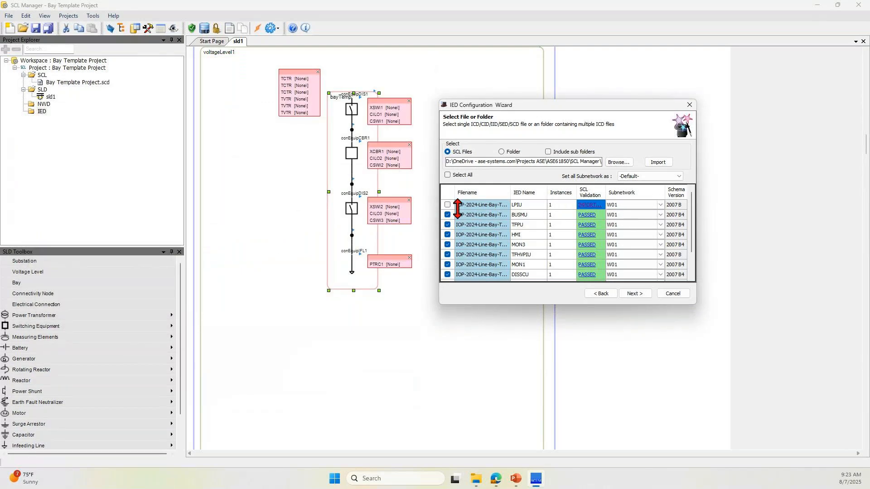
{"action": "left_click", "coordinate": [447, 205]}
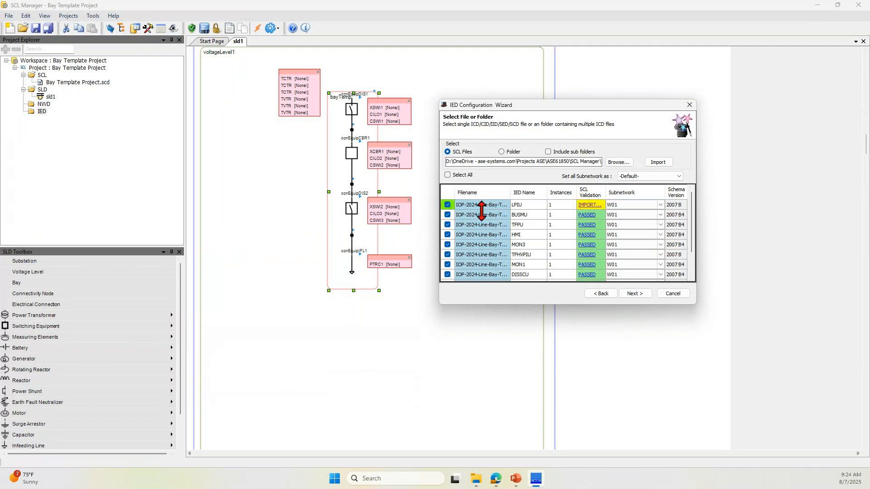
{"action": "left_click", "coordinate": [447, 174]}
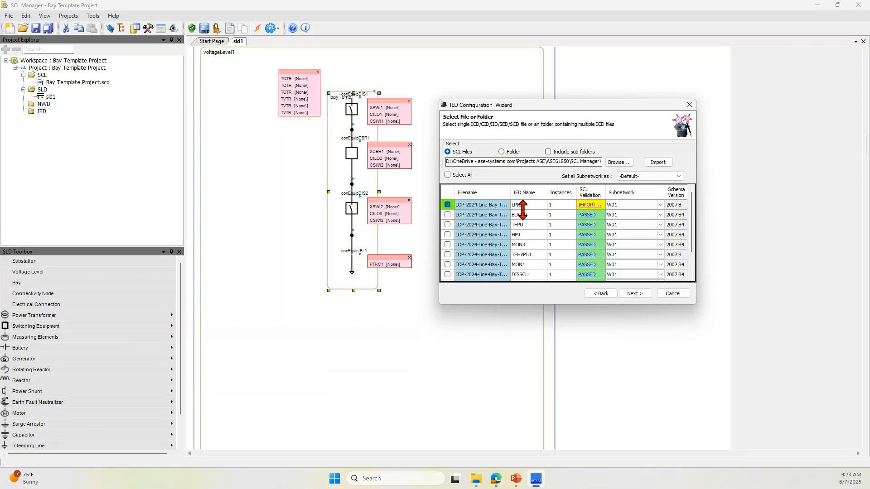
{"action": "scroll", "coordinate": [498, 261], "scroll_direction": "down", "scroll_amount": 1}
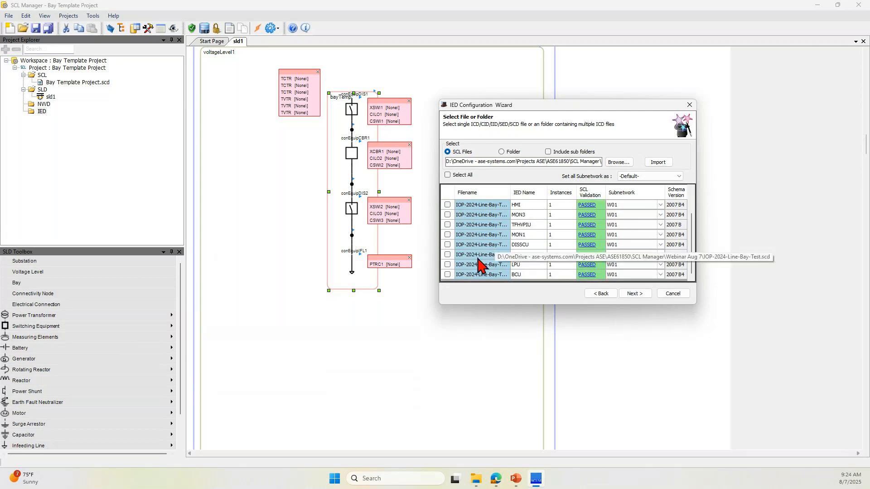
{"action": "left_click", "coordinate": [447, 264]}
{"action": "left_click", "coordinate": [447, 274]}
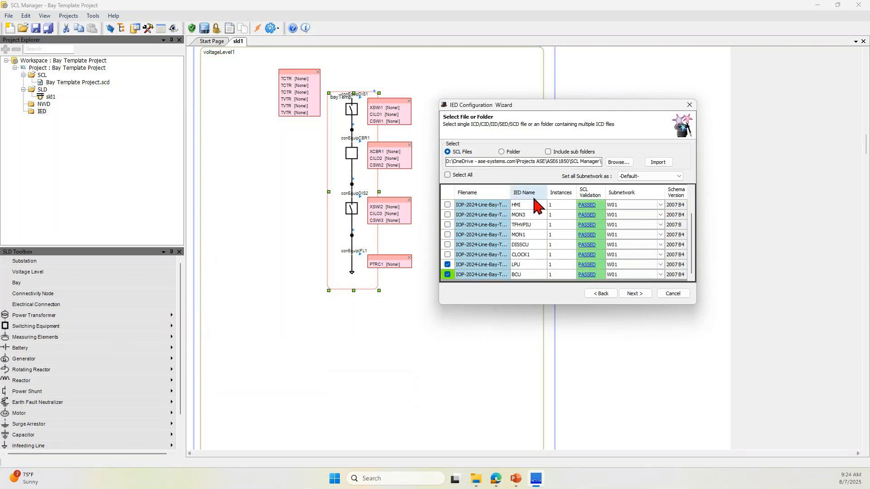
- Switch to PowerPoint to consult the intra-bay signal transactions slide, and return to SCL Manager to recheck the selected IEDs
{"action": "left_click", "coordinate": [517, 479]}
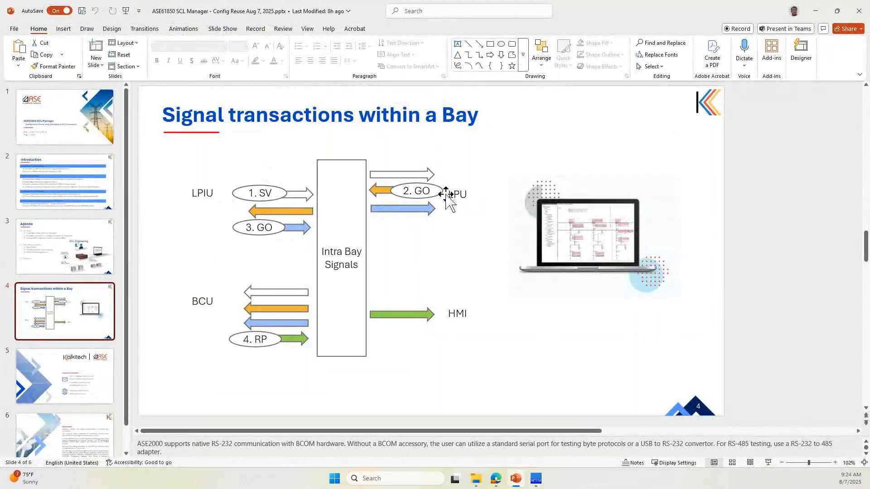
{"action": "left_click", "coordinate": [814, 12]}
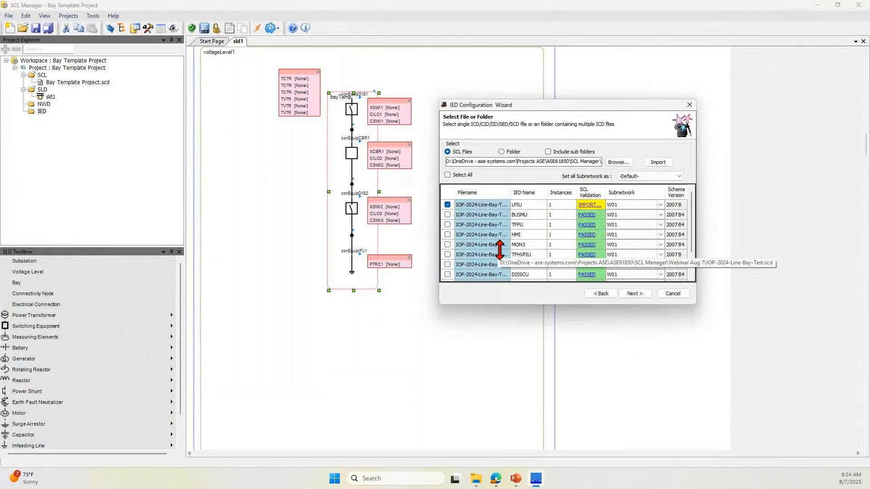
{"action": "scroll", "coordinate": [502, 245], "scroll_direction": "down", "scroll_amount": 1}
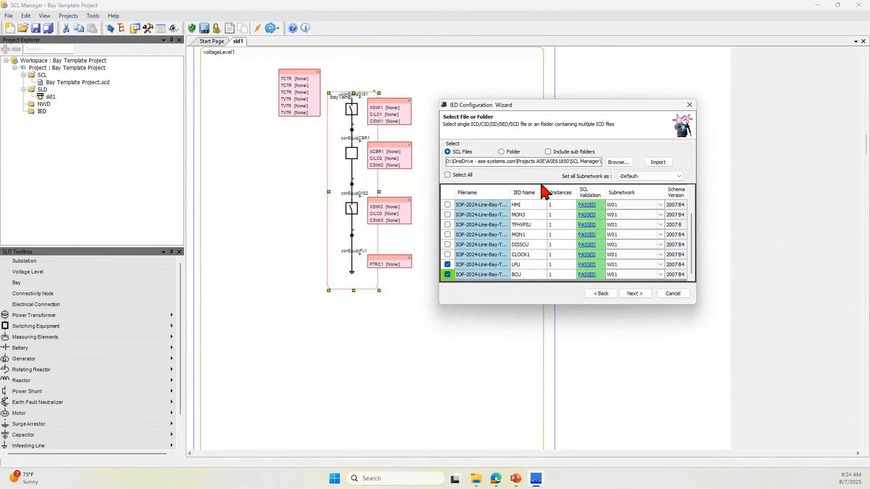
- Finish importing the selected IEDs and check the LPIU, LPU and BCU entries in the project's IED folder
{"action": "left_click", "coordinate": [640, 295]}
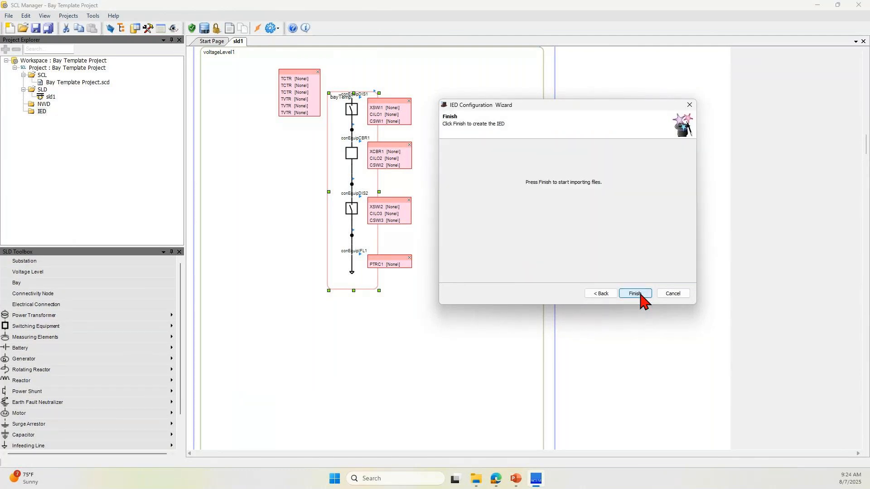
{"action": "left_click", "coordinate": [640, 294]}
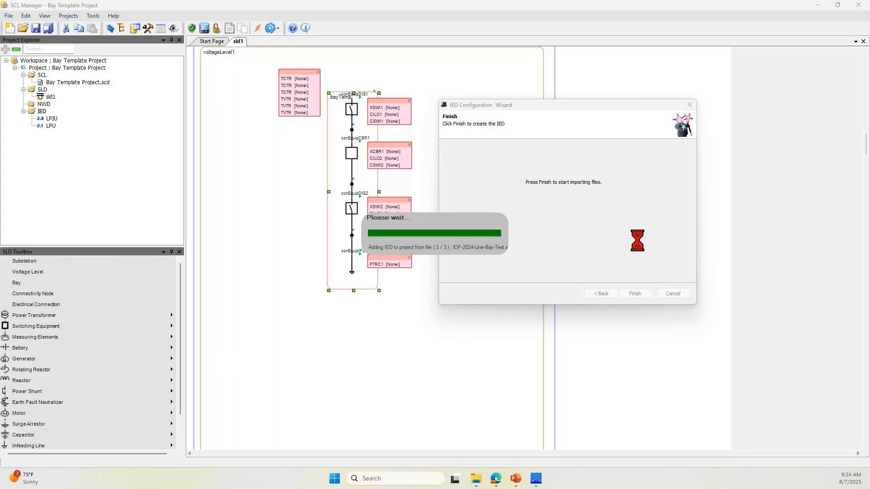
{"action": "left_click", "coordinate": [55, 120]}
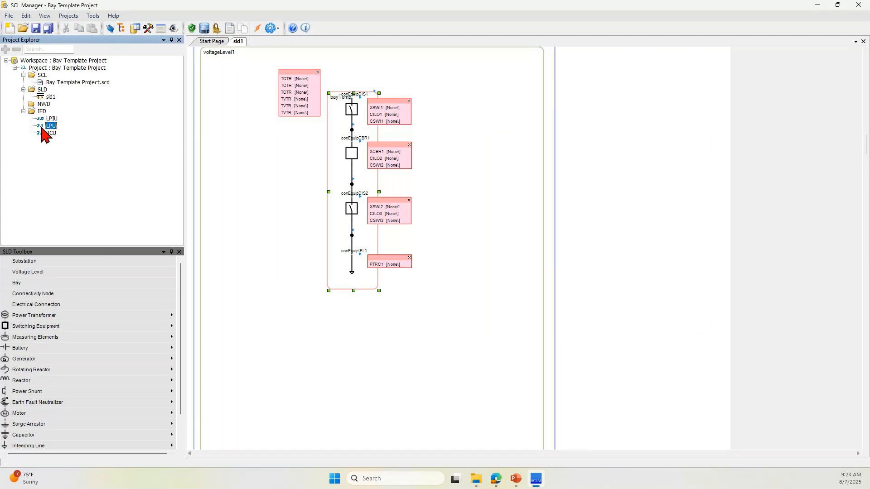
{"action": "left_click", "coordinate": [51, 133]}
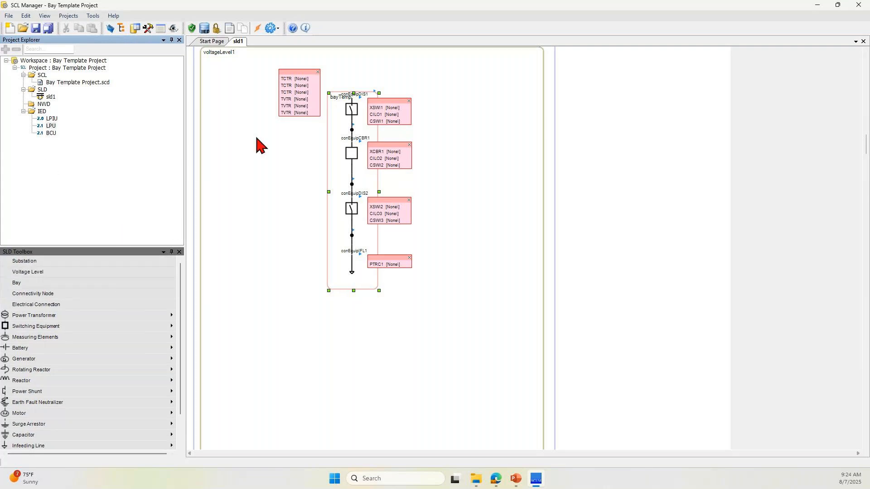
{"action": "left_click", "coordinate": [51, 119]}
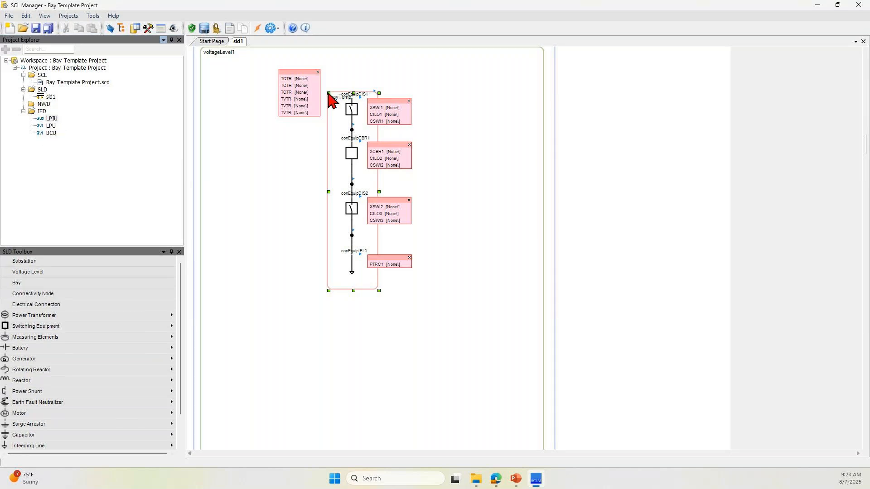
- Link the bay's first TCTR logical node to TCTR11 in logical device MU01 of the LPIU IED
{"action": "left_click", "coordinate": [295, 80]}
{"action": "right_click", "coordinate": [296, 81]}
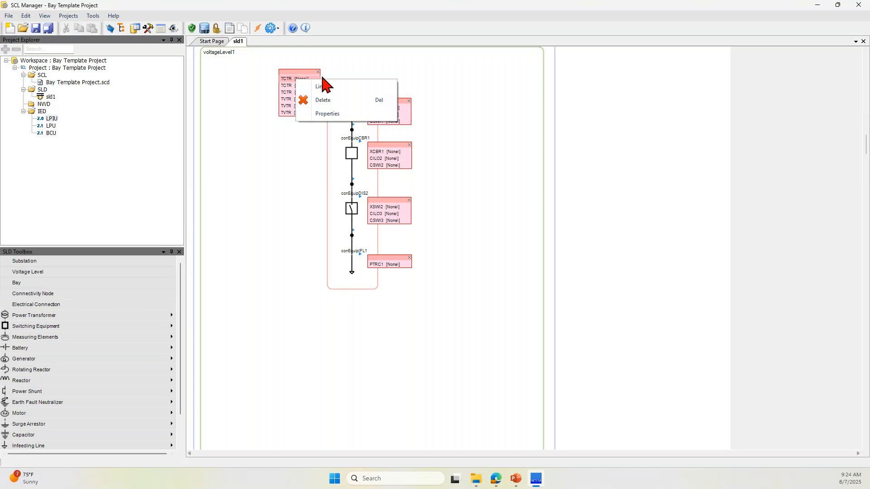
{"action": "left_click", "coordinate": [323, 86]}
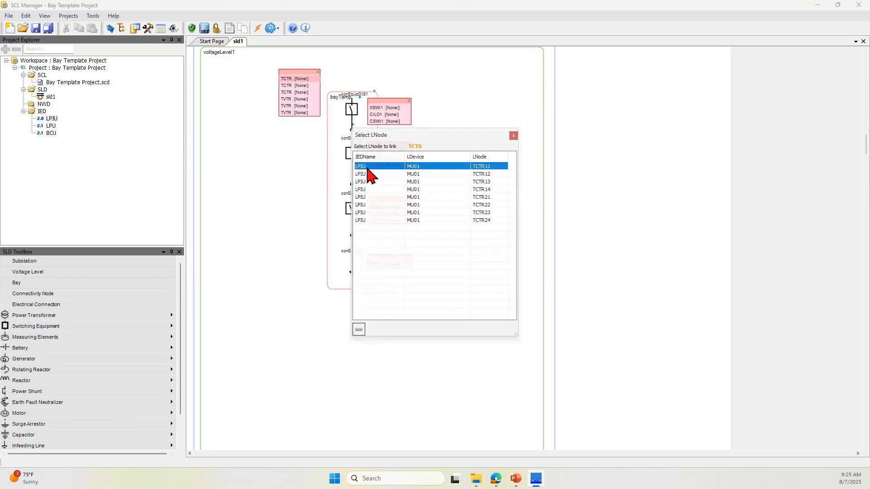
{"action": "left_click_drag", "start_coordinate": [460, 139], "coordinate": [537, 96]}
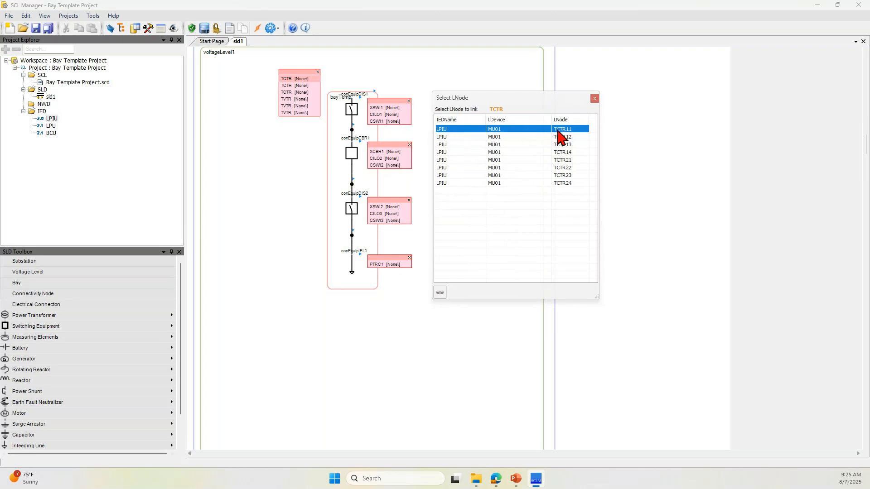
{"action": "left_click", "coordinate": [439, 292]}
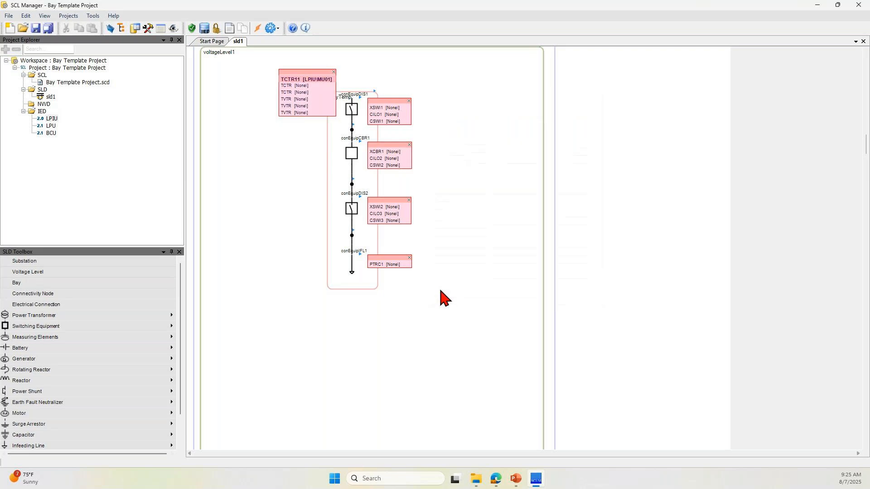
- Link the bay's second TCTR logical node to TCTR12 in MU01 of the LPIU IED
{"action": "right_click", "coordinate": [303, 93]}
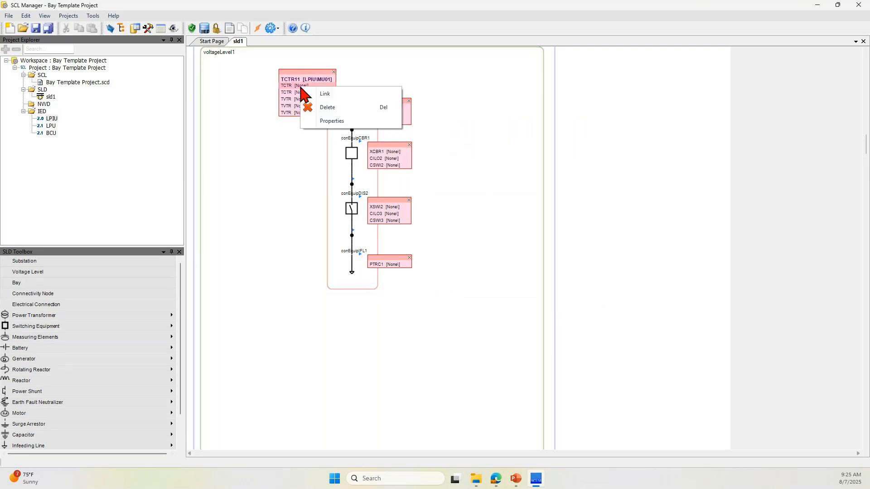
{"action": "left_click", "coordinate": [331, 91]}
{"action": "left_click_drag", "start_coordinate": [433, 135], "coordinate": [531, 98]}
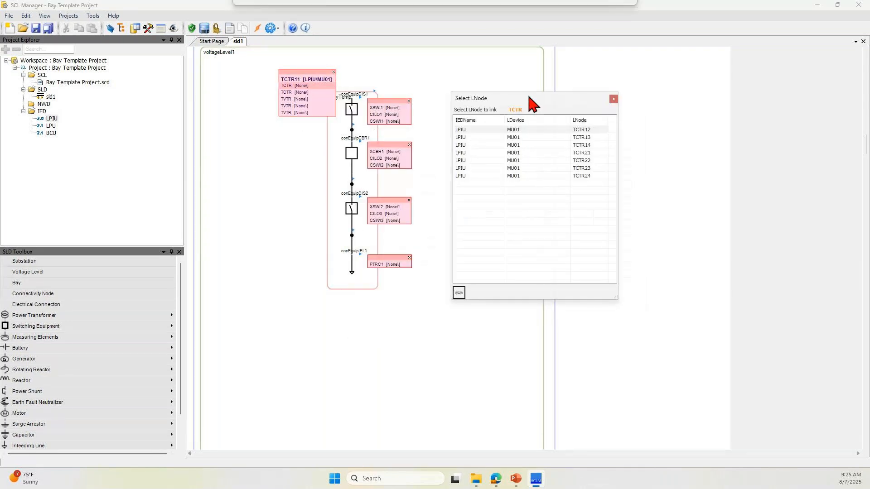
{"action": "left_click", "coordinate": [493, 130]}
{"action": "left_click", "coordinate": [458, 293]}
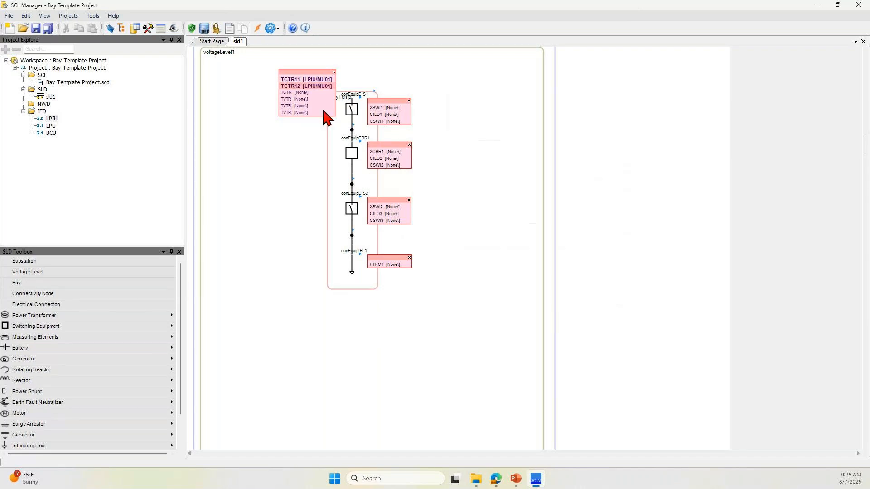
- Link the bay's third TCTR logical node to TCTR13 in MU01 of the LPIU IED
{"action": "right_click", "coordinate": [300, 94]}
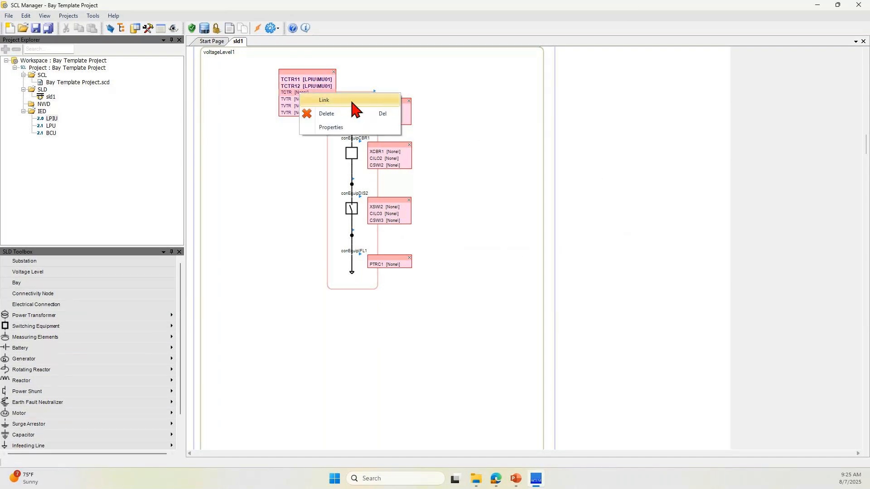
{"action": "left_click", "coordinate": [383, 103]}
{"action": "left_click_drag", "start_coordinate": [436, 135], "coordinate": [528, 126]}
{"action": "left_click", "coordinate": [478, 153]}
{"action": "left_click", "coordinate": [448, 317]}
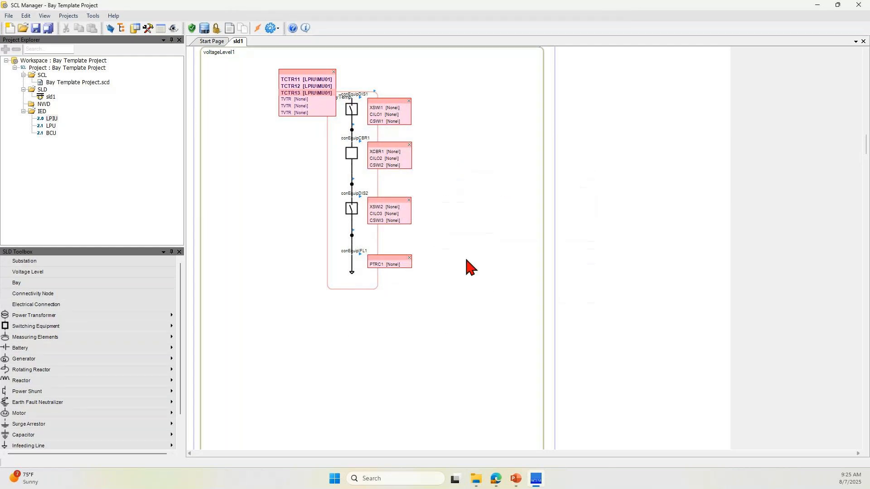
- Link the bay's first TVTR logical node to TVTR11 in MU01 of the LPIU IED
{"action": "right_click", "coordinate": [301, 99]}
{"action": "left_click", "coordinate": [383, 109]}
{"action": "left_click_drag", "start_coordinate": [431, 130], "coordinate": [498, 109]}
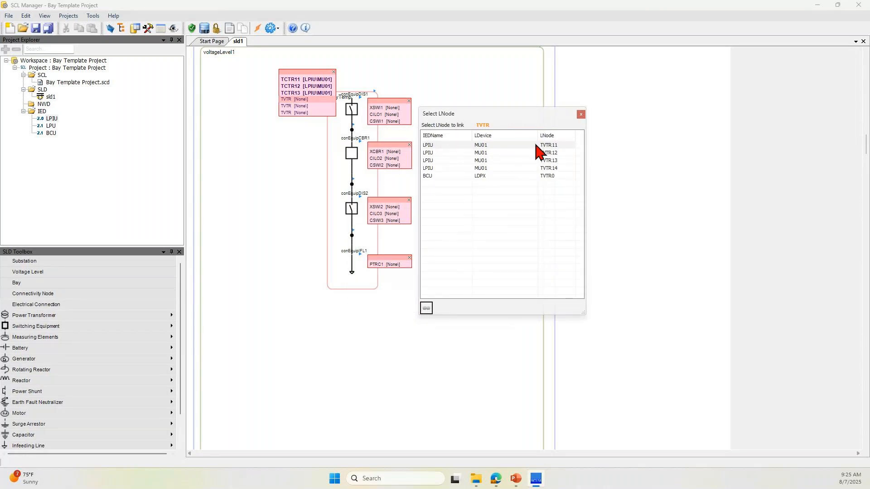
{"action": "left_click", "coordinate": [439, 145]}
{"action": "left_click", "coordinate": [426, 308]}
- Link the bay's second TVTR logical node to TVTR12 in MU01 of the LPIU IED
{"action": "right_click", "coordinate": [294, 107]}
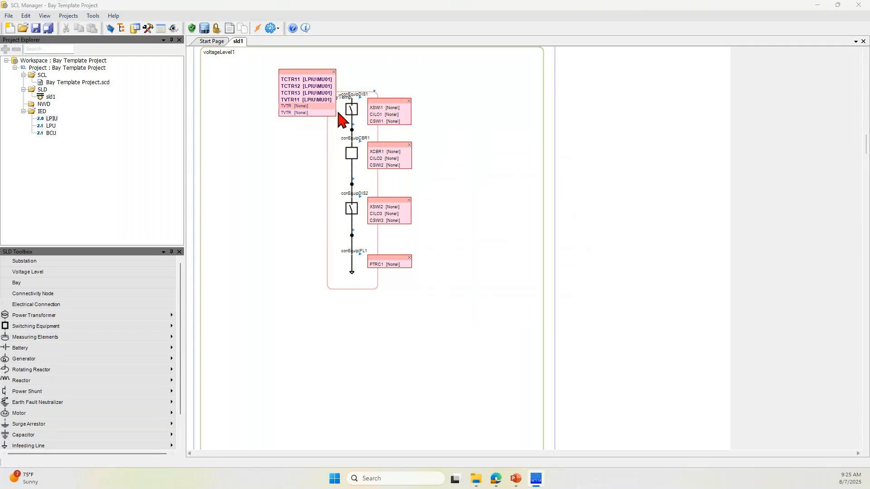
{"action": "left_click", "coordinate": [340, 113]}
{"action": "left_click_drag", "start_coordinate": [459, 131], "coordinate": [556, 85]}
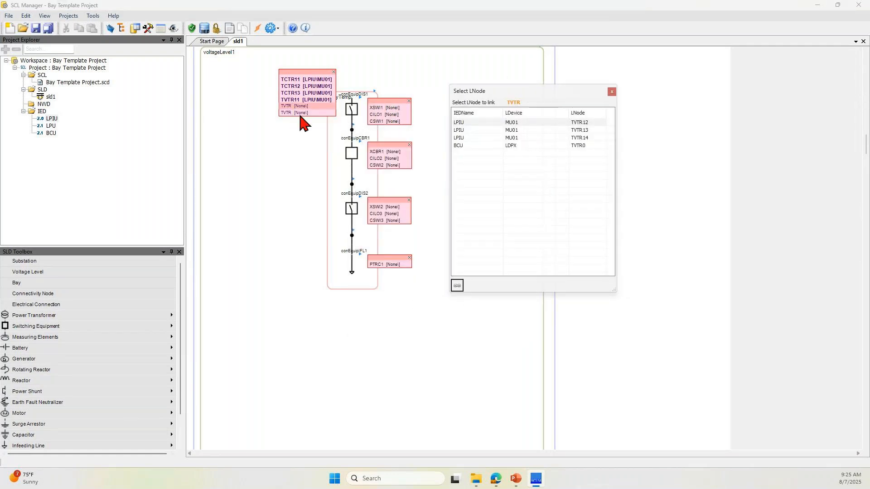
{"action": "left_click", "coordinate": [466, 124]}
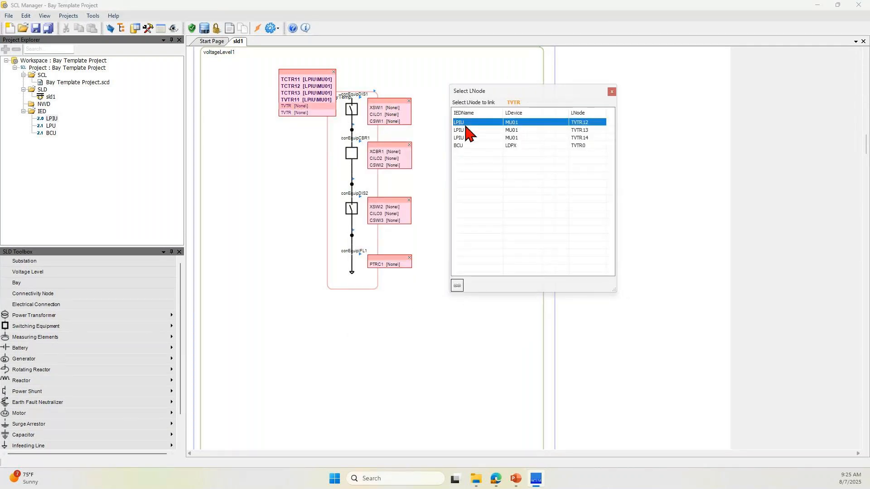
{"action": "left_click", "coordinate": [457, 285]}
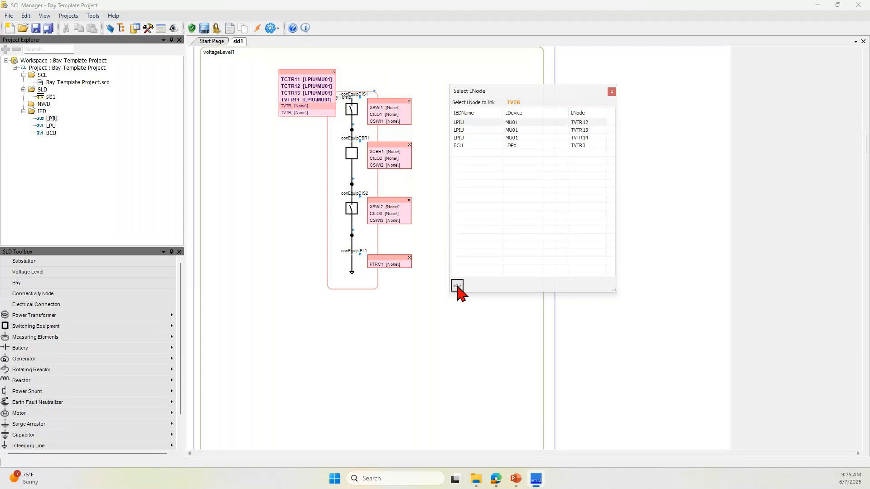
- Link the bay's third TVTR logical node to LPIU MU01 TVTR13 and move the logical node box clear of the bay outline
{"action": "right_click", "coordinate": [292, 113]}
{"action": "left_click", "coordinate": [349, 122]}
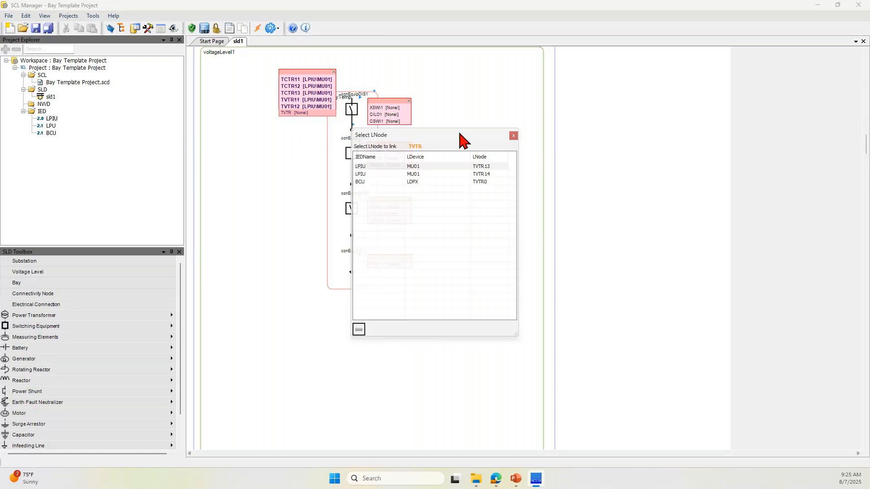
{"action": "left_click_drag", "start_coordinate": [458, 133], "coordinate": [534, 123]}
{"action": "left_click", "coordinate": [453, 151]}
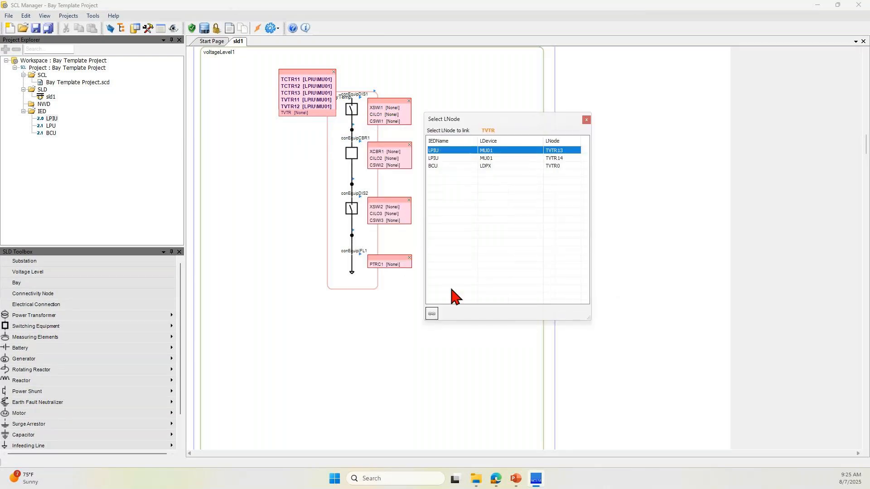
{"action": "left_click", "coordinate": [432, 314]}
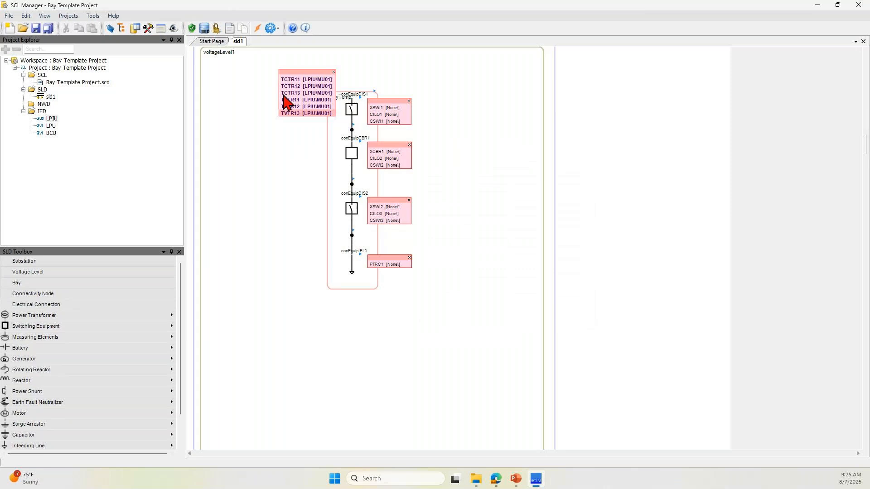
{"action": "left_click_drag", "start_coordinate": [311, 75], "coordinate": [293, 107]}
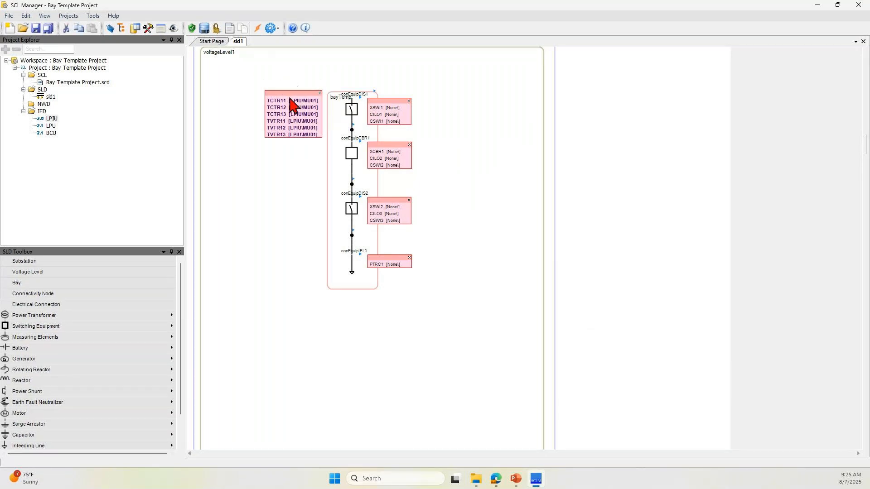
- Link the XSWI1 logical node of disconnector conEquipDIS1 to DC1XSWI1 in logical device PRO of the LPU IED
{"action": "right_click", "coordinate": [378, 111]}
{"action": "left_click", "coordinate": [401, 116]}
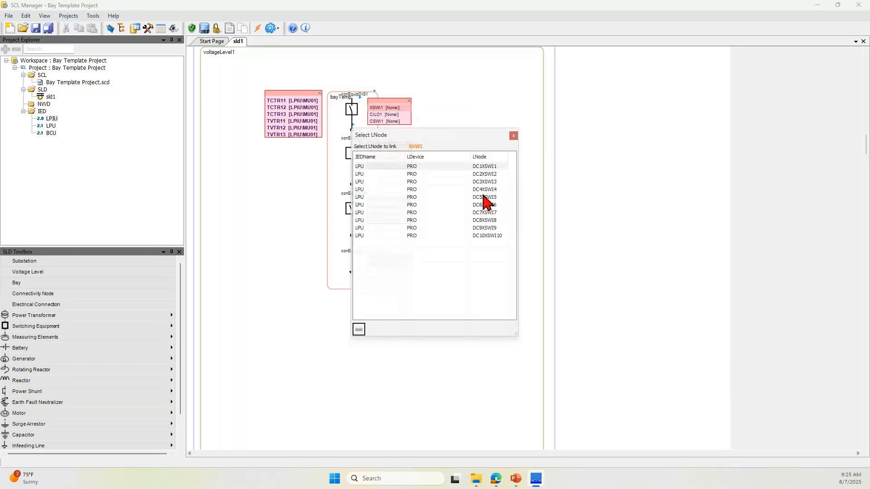
{"action": "left_click_drag", "start_coordinate": [444, 136], "coordinate": [523, 128]}
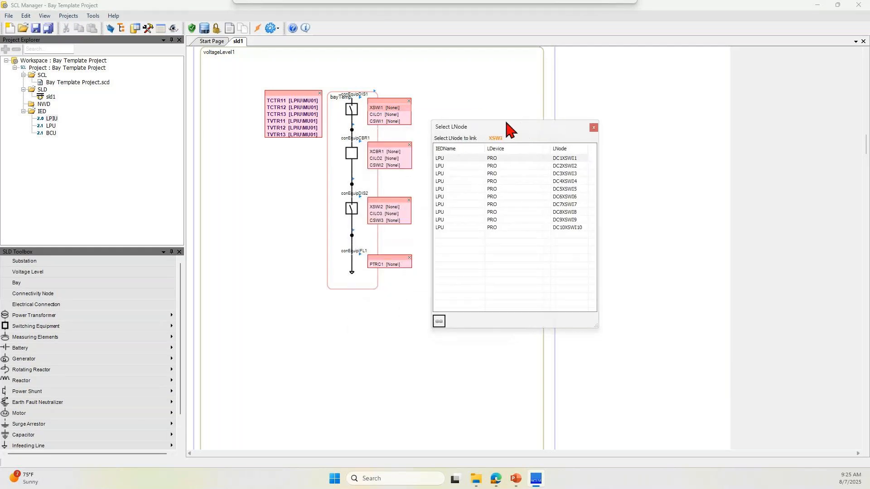
{"action": "left_click", "coordinate": [457, 158]}
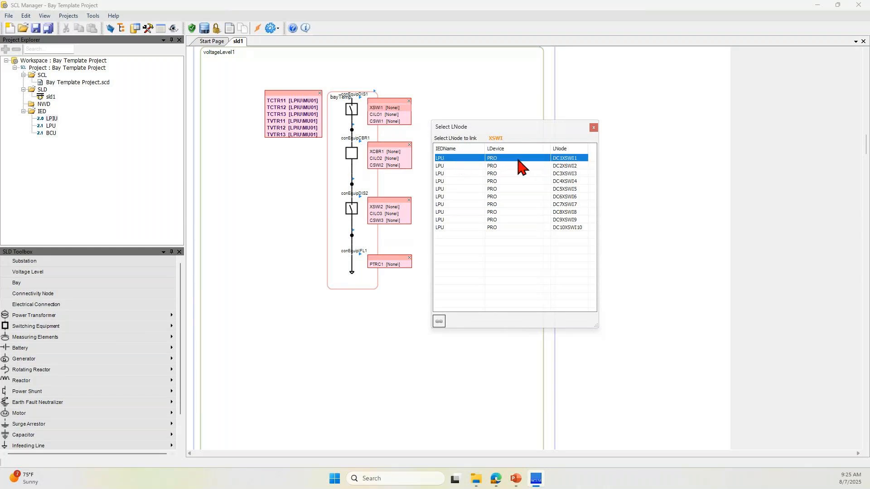
{"action": "left_click", "coordinate": [439, 322]}
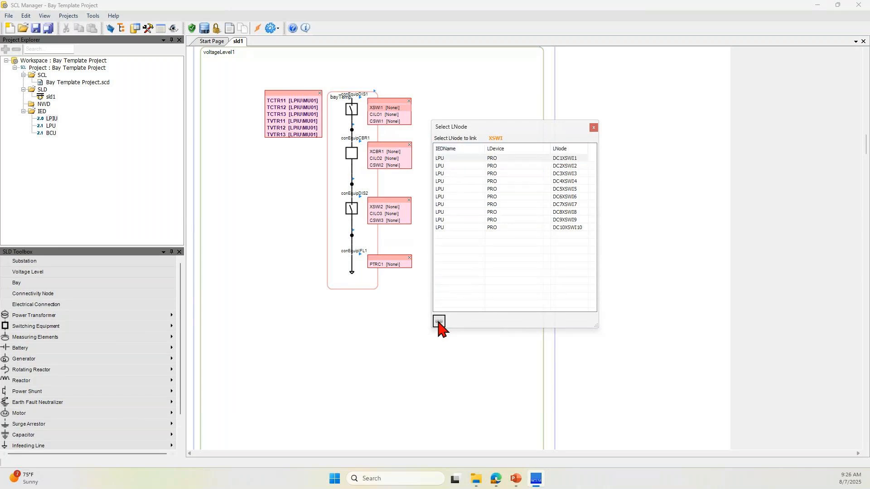
- Link the CILO1 logical node of disconnector conEquipDIS1 to CILO0 in logical device LDCMDDJ of the BCU IED
{"action": "right_click", "coordinate": [382, 118]}
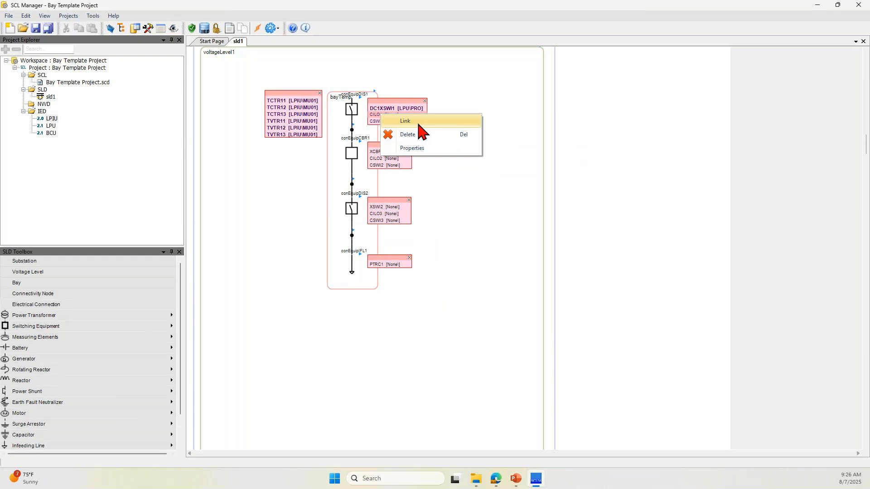
{"action": "left_click", "coordinate": [416, 121]}
{"action": "left_click_drag", "start_coordinate": [444, 134], "coordinate": [530, 107]}
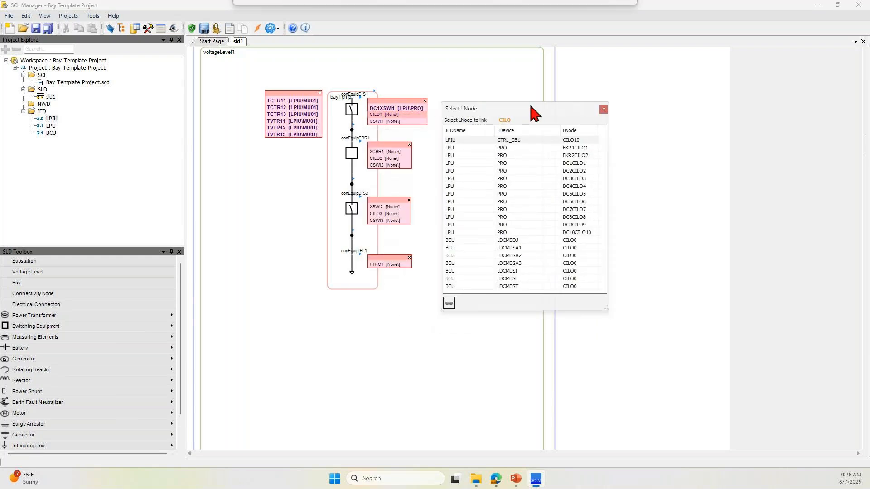
{"action": "left_click", "coordinate": [466, 241]}
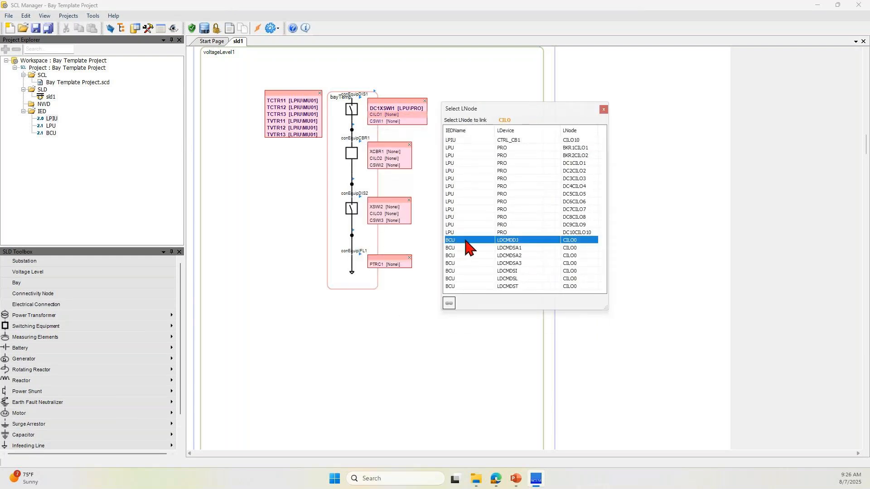
{"action": "left_click", "coordinate": [449, 304]}
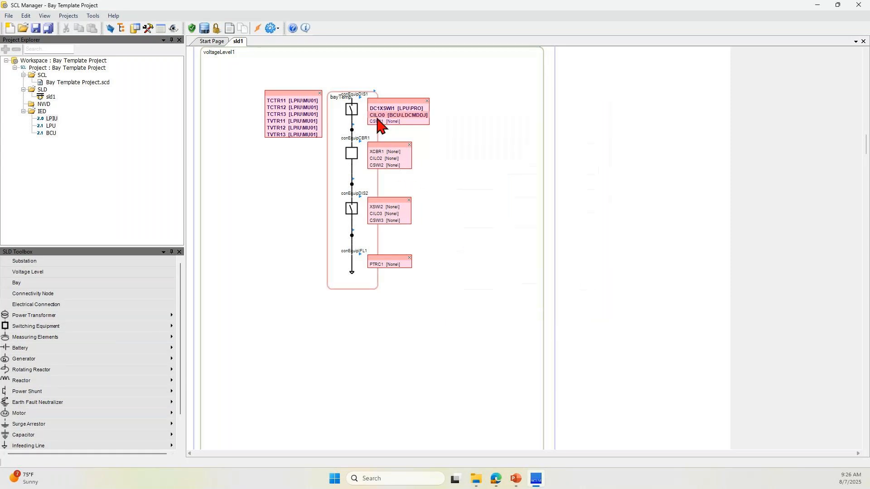
- Link the CSWI1 logical node of disconnector conEquipDIS1 to CSWI1 in logical device LDCMDDJ of the BCU IED
{"action": "right_click", "coordinate": [379, 122]}
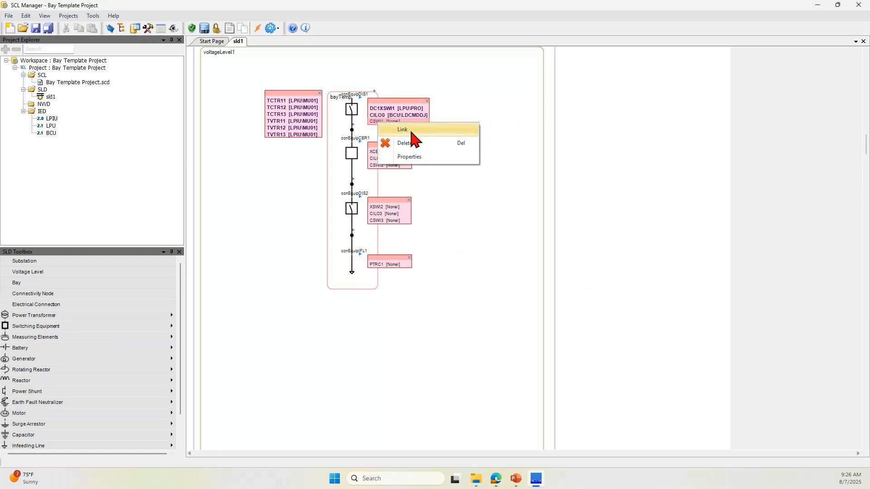
{"action": "left_click", "coordinate": [411, 130]}
{"action": "left_click_drag", "start_coordinate": [437, 138], "coordinate": [518, 102]}
{"action": "left_click", "coordinate": [476, 238]}
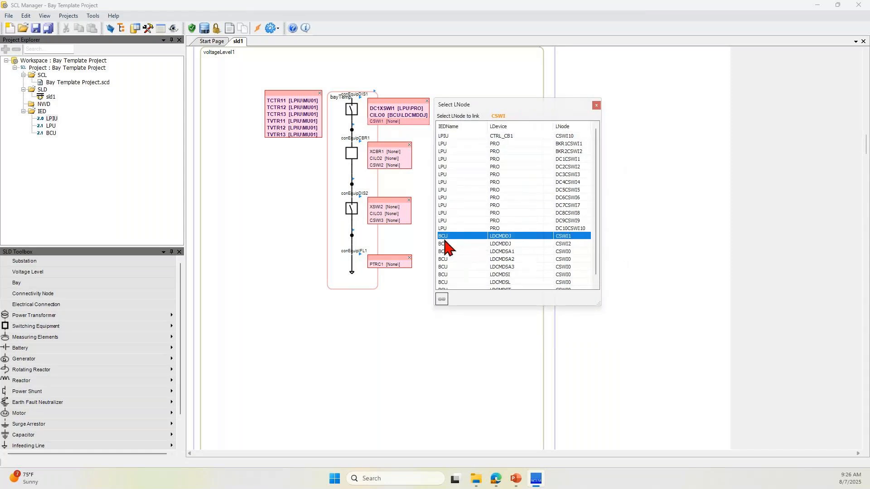
{"action": "left_click", "coordinate": [442, 300]}
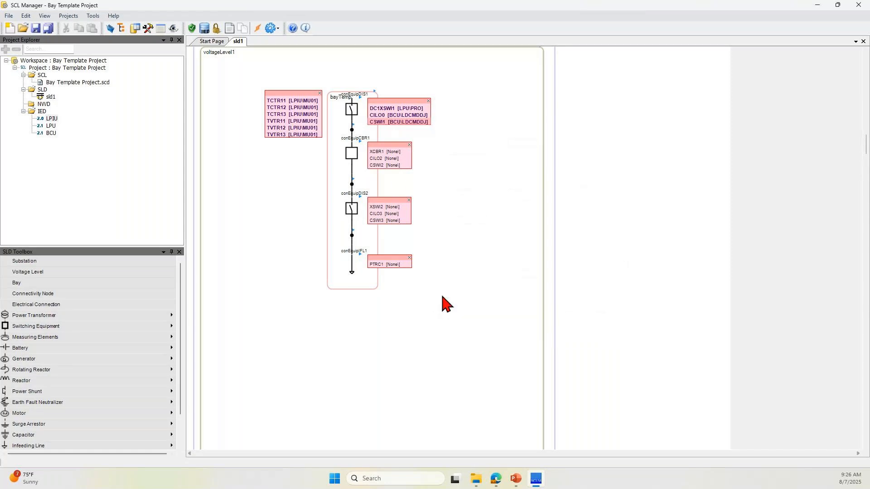
- Link the XSWI2 logical node of disconnector conEquipDIS2 to DC2XSWI2 in logical device PRO of the LPU IED
{"action": "right_click", "coordinate": [383, 209]}
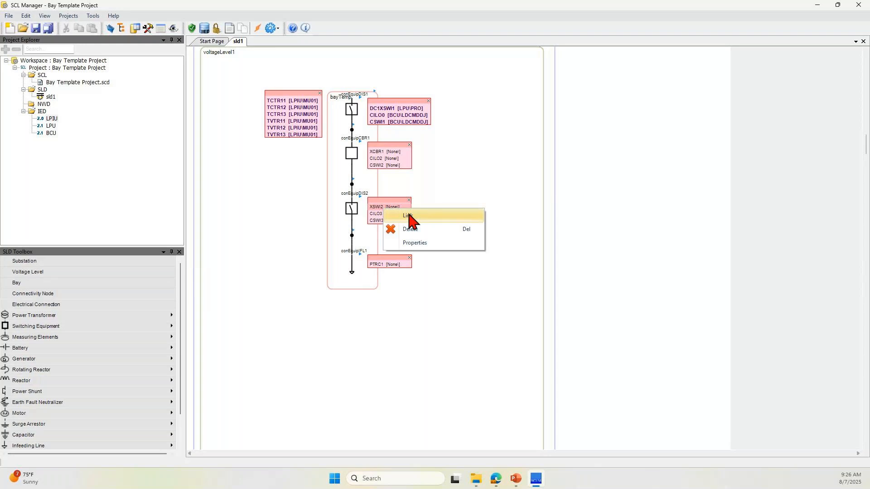
{"action": "left_click", "coordinate": [458, 225]}
{"action": "left_click_drag", "start_coordinate": [466, 142], "coordinate": [544, 144]}
{"action": "left_click", "coordinate": [457, 169]}
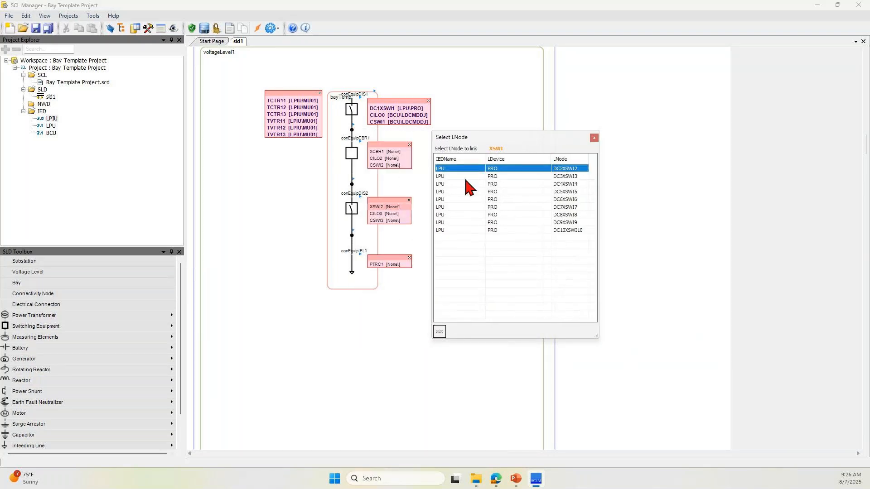
{"action": "left_click", "coordinate": [439, 333]}
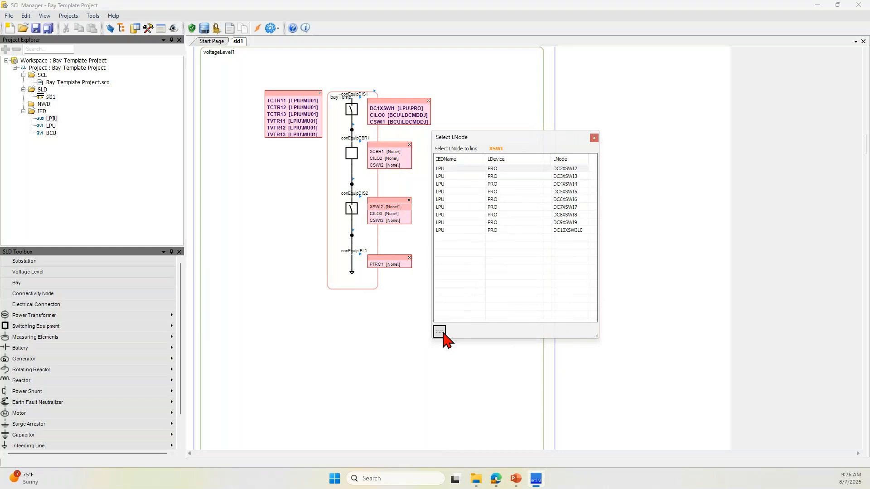
- Link the CILO3 logical node of disconnector conEquipDIS2 to CILO0 in logical device LDCMDSA1 of the BCU IED
{"action": "right_click", "coordinate": [384, 214]}
{"action": "left_click", "coordinate": [407, 221]}
{"action": "left_click_drag", "start_coordinate": [471, 137], "coordinate": [585, 141]}
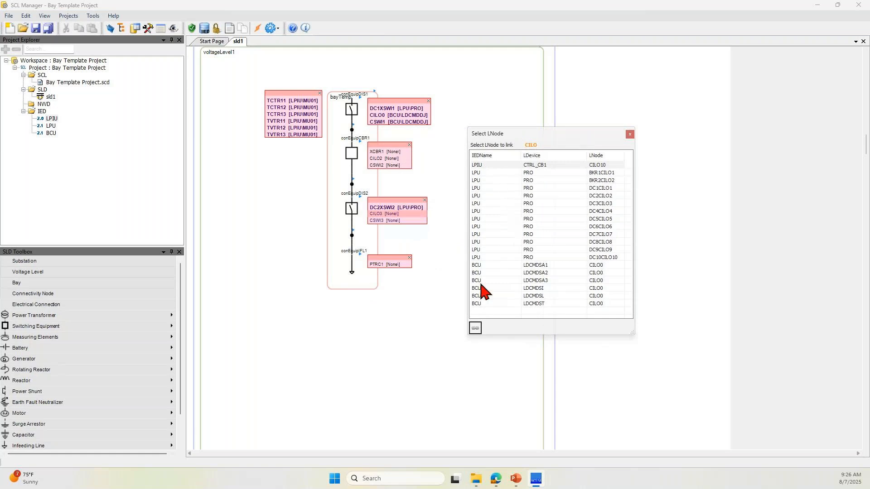
{"action": "left_click", "coordinate": [481, 265]}
{"action": "left_click", "coordinate": [474, 327]}
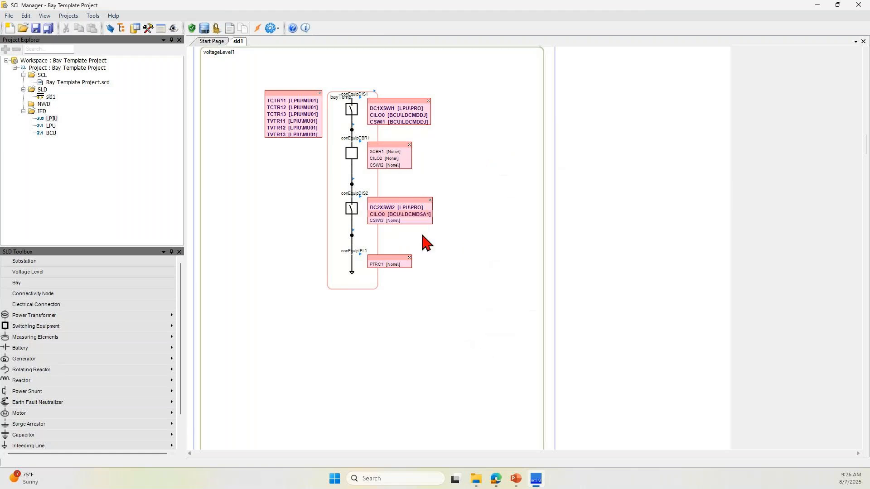
- Link the CSWI3 logical node of disconnector conEquipDIS2 to CSWI2 in logical device LDCMDDJ of the BCU IED
{"action": "right_click", "coordinate": [388, 221]}
{"action": "left_click", "coordinate": [421, 228]}
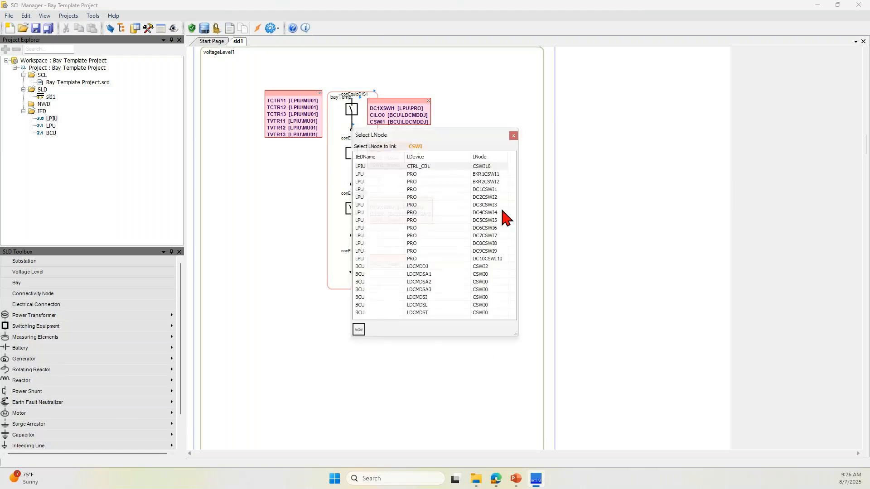
{"action": "left_click_drag", "start_coordinate": [456, 136], "coordinate": [574, 137]}
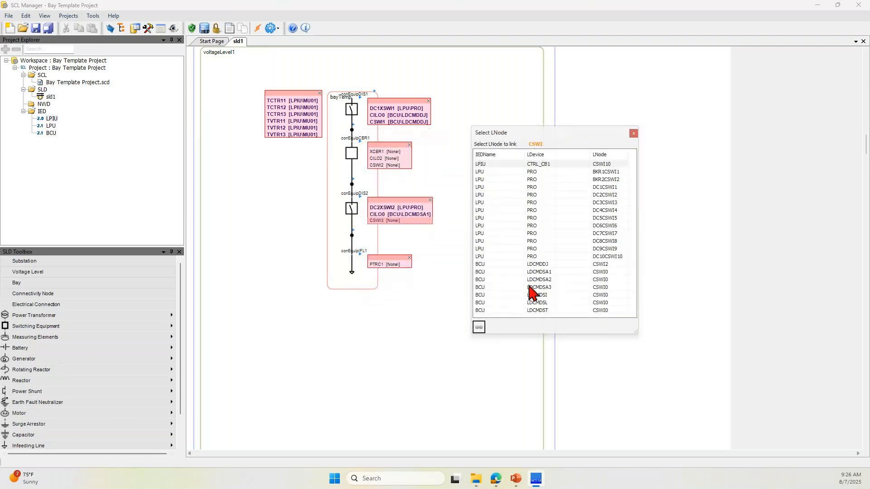
{"action": "left_click", "coordinate": [486, 264]}
{"action": "left_click", "coordinate": [480, 327]}
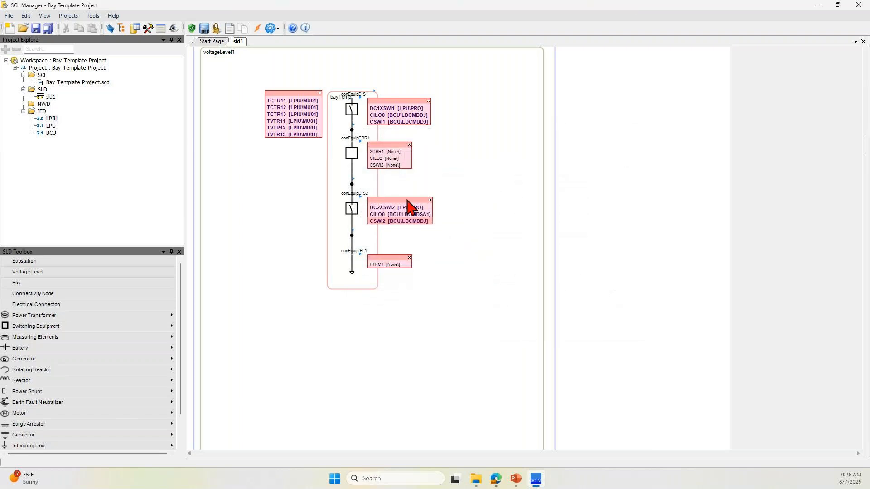
- Link the XCBR1 logical node of circuit breaker conEquipCBR1 to BK1AXCBR1 in logical device PRO of the LPU IED
{"action": "right_click", "coordinate": [380, 153]}
{"action": "left_click", "coordinate": [408, 160]}
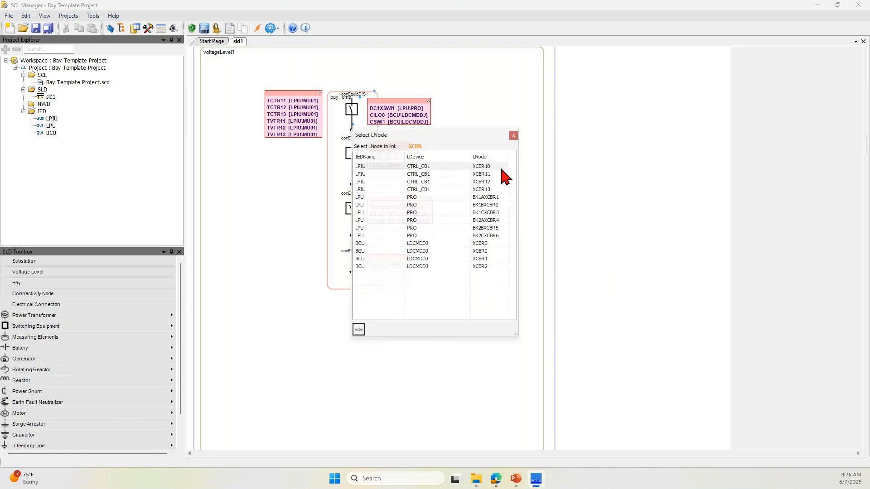
{"action": "left_click_drag", "start_coordinate": [458, 141], "coordinate": [547, 128]}
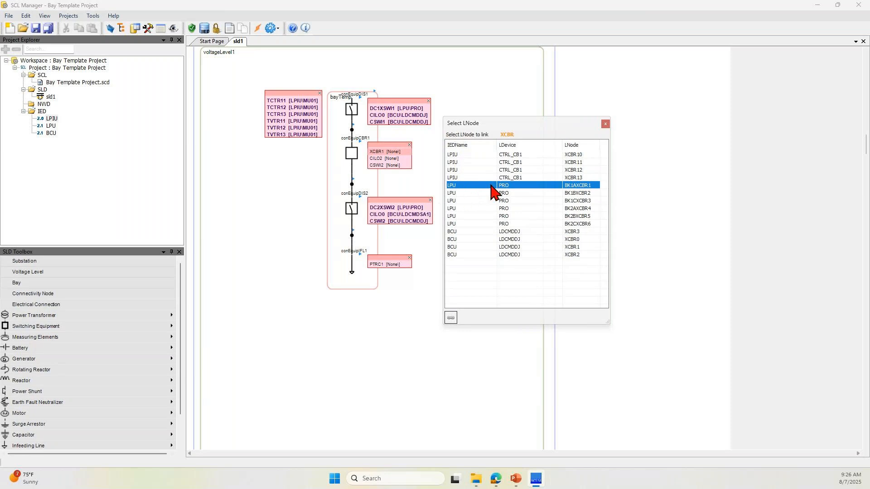
{"action": "left_click", "coordinate": [451, 318]}
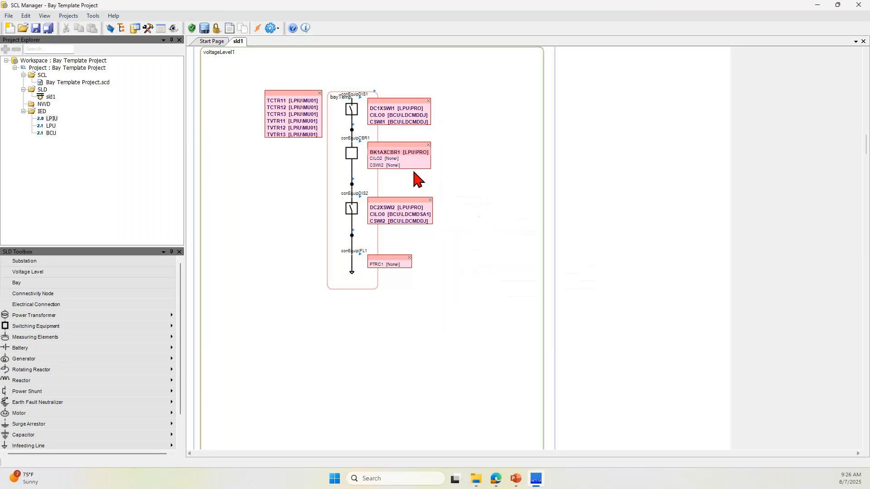
- Link the CILO2 logical node of circuit breaker conEquipCBR1 to BKR1CILO1 in logical device PRO of the LPU IED
{"action": "right_click", "coordinate": [383, 161]}
{"action": "left_click", "coordinate": [407, 167]}
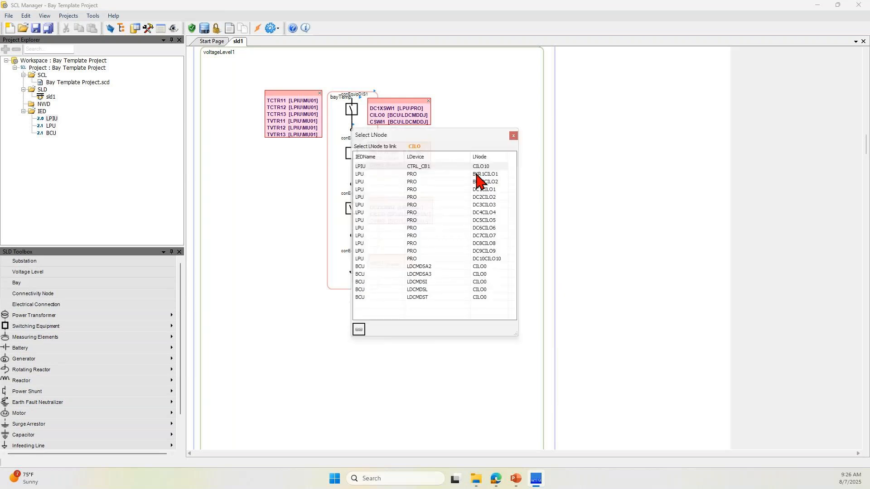
{"action": "left_click_drag", "start_coordinate": [446, 135], "coordinate": [558, 128]}
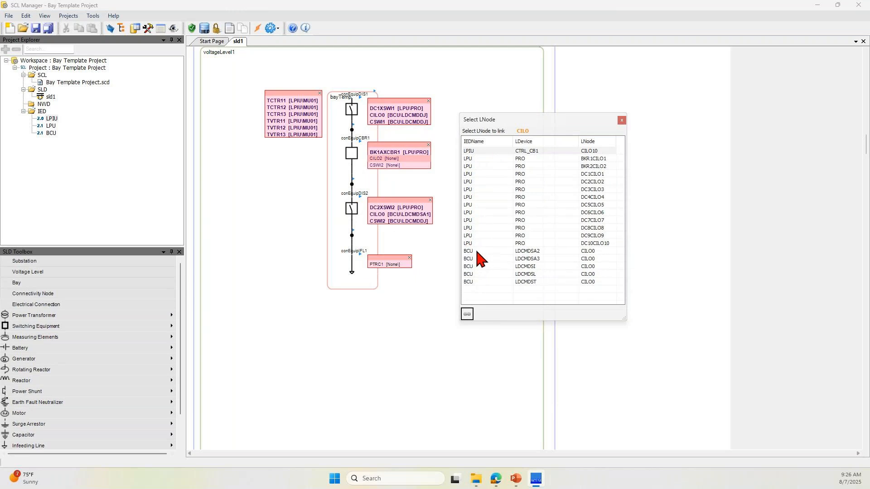
{"action": "left_click", "coordinate": [472, 159]}
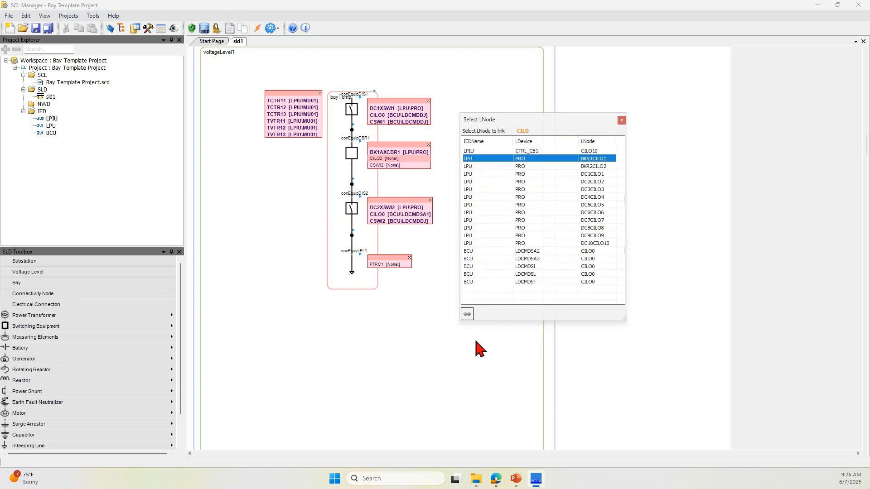
{"action": "left_click", "coordinate": [467, 314]}
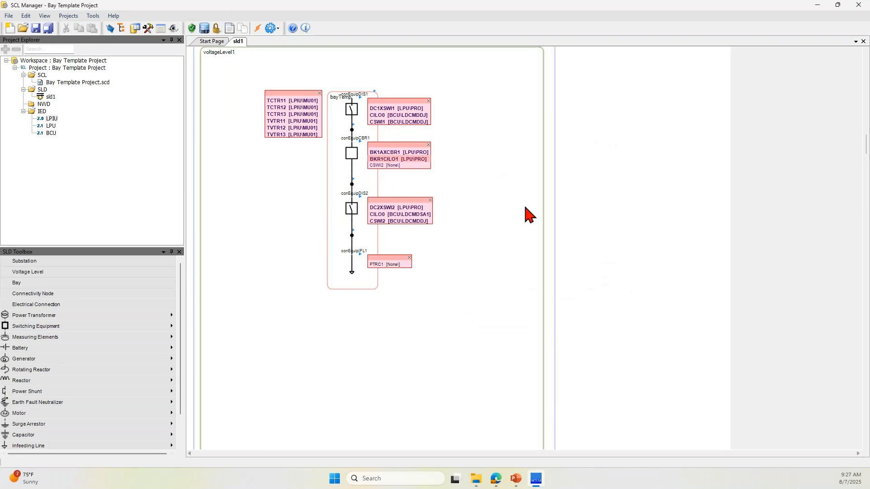
- Link the CSWI2 logical node of circuit breaker conEquipCBR1 to BKR1CSWI1 in logical device PRO of the LPU IED
{"action": "right_click", "coordinate": [387, 166]}
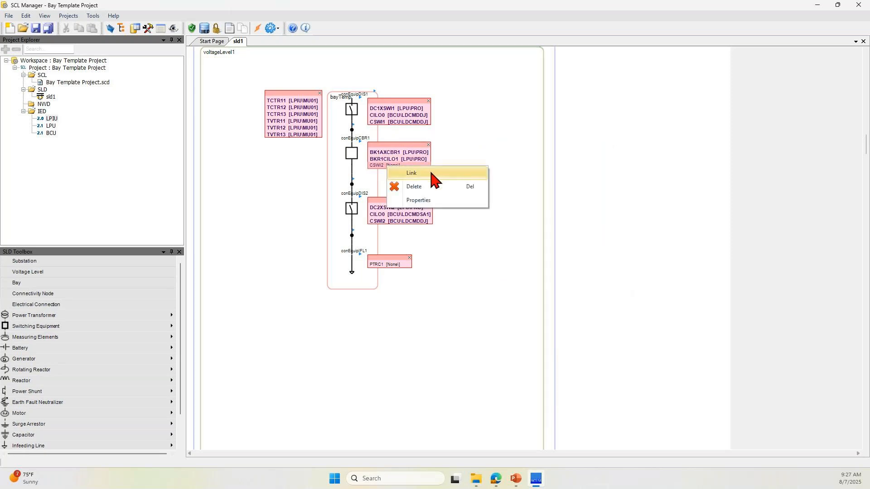
{"action": "left_click", "coordinate": [431, 173]}
{"action": "left_click_drag", "start_coordinate": [471, 136], "coordinate": [559, 130]}
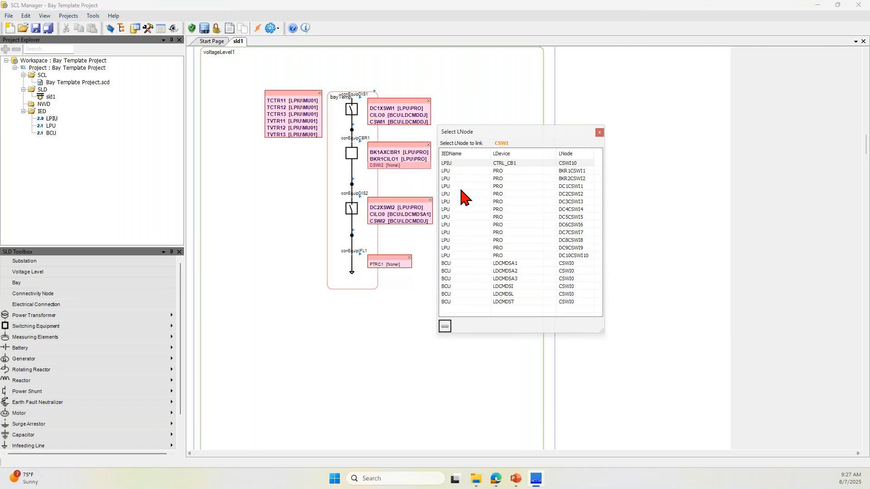
{"action": "left_click", "coordinate": [469, 165]}
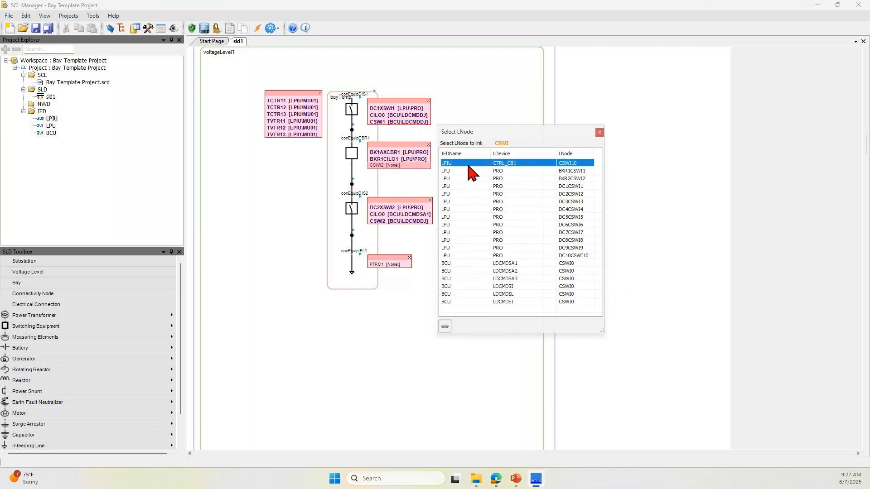
{"action": "left_click", "coordinate": [465, 173]}
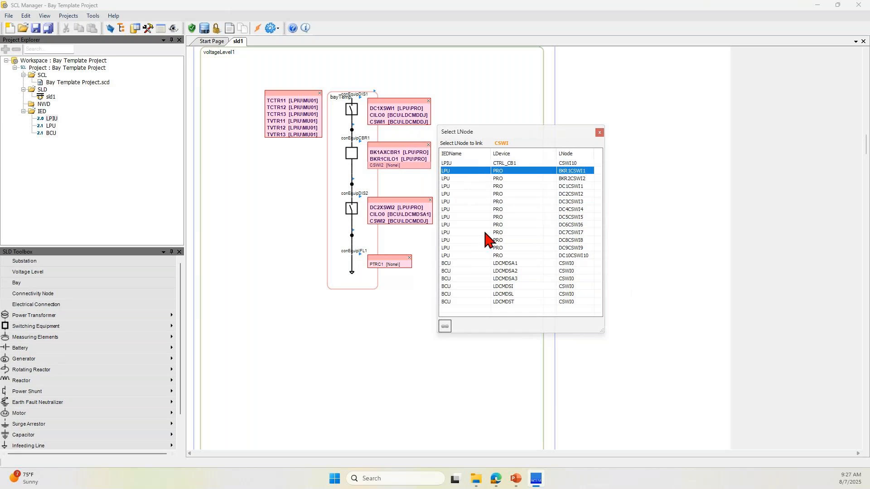
{"action": "left_click", "coordinate": [445, 327]}
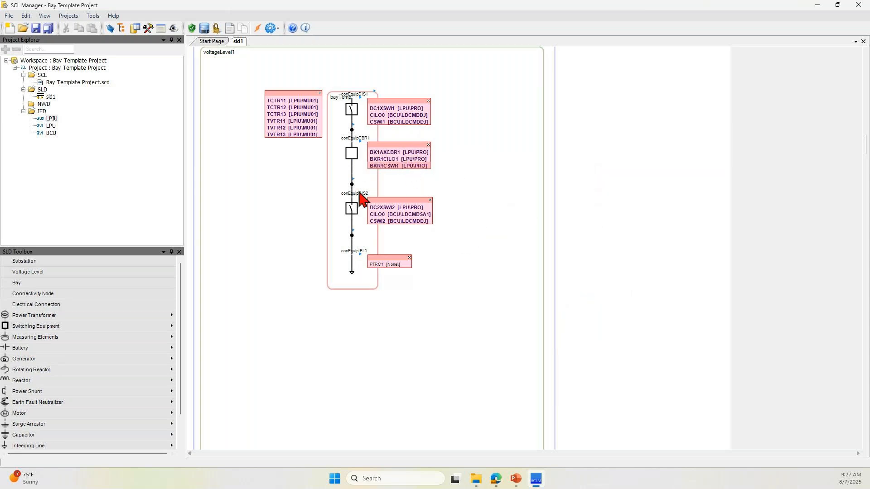
- Link the PTRC1 logical node of infeeding line conEquipIFL1 to TRIPPTRC1 in logical device PRO of the LPU IED
{"action": "right_click", "coordinate": [379, 268]}
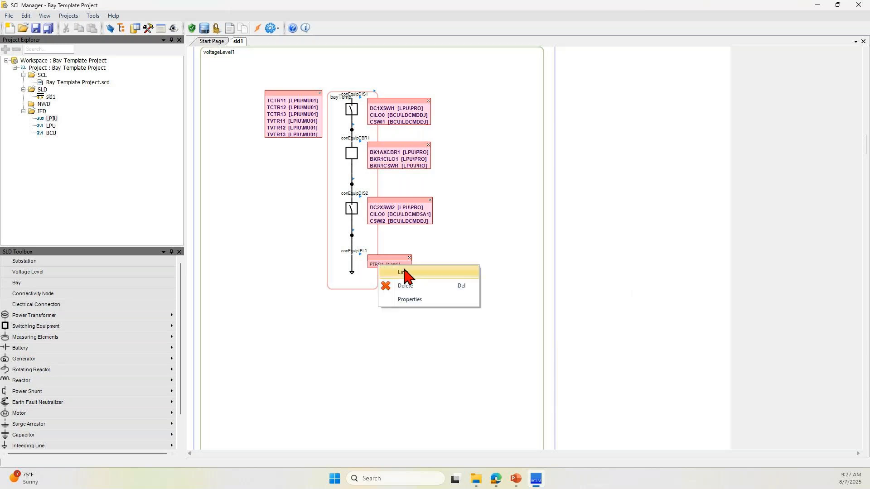
{"action": "left_click", "coordinate": [405, 276]}
{"action": "left_click_drag", "start_coordinate": [441, 134], "coordinate": [540, 128]}
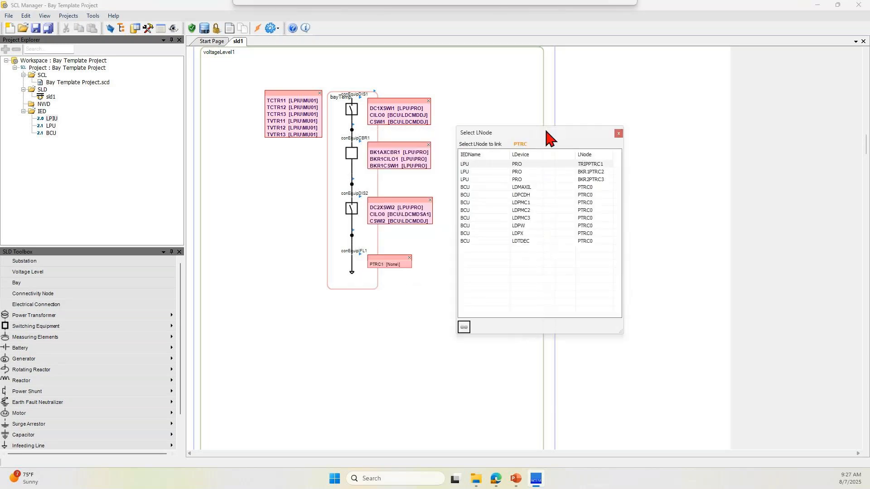
{"action": "left_click", "coordinate": [490, 159]}
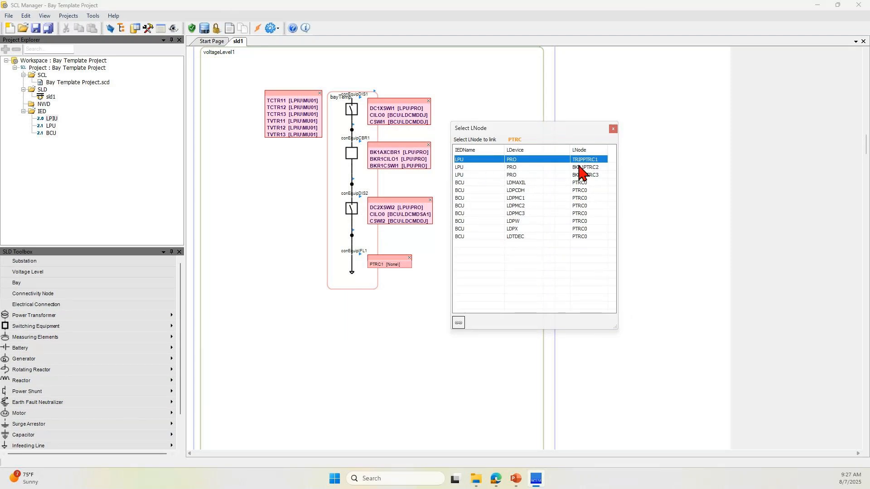
{"action": "left_click", "coordinate": [458, 323]}
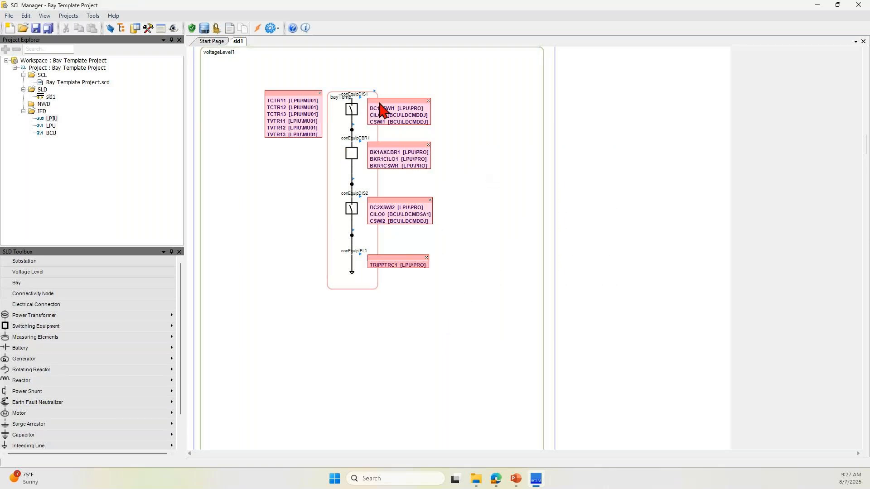
- Move the four equipment logical node boxes clear of the bayTemp outline, each beside its own equipment
{"action": "left_click_drag", "start_coordinate": [379, 109], "coordinate": [390, 89]}
{"action": "left_click_drag", "start_coordinate": [398, 156], "coordinate": [408, 134]}
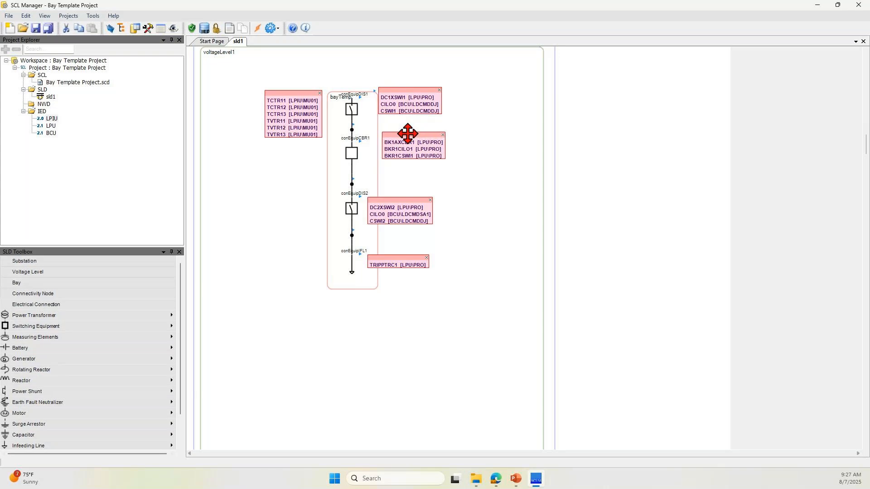
{"action": "left_click_drag", "start_coordinate": [390, 200], "coordinate": [405, 183]}
{"action": "left_click_drag", "start_coordinate": [387, 257], "coordinate": [405, 244]}
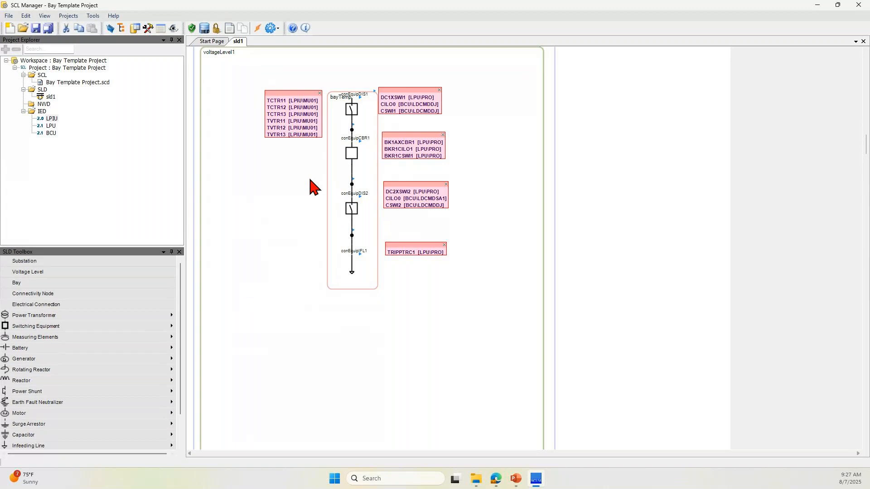
- Shrink the voltageLevel1 and substation1 frames to fit around the bay, and nudge bayTemp's LPIU logical node box closer to the bay
{"action": "left_click", "coordinate": [507, 290]}
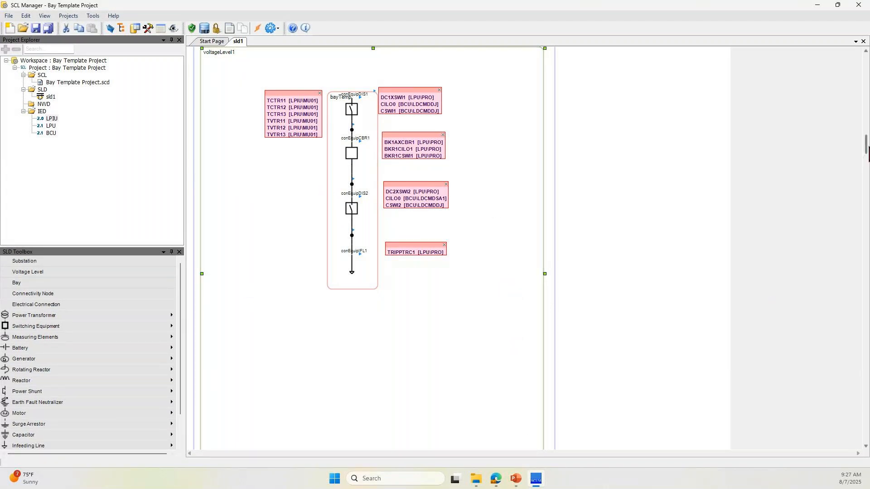
{"action": "left_click_drag", "start_coordinate": [866, 154], "coordinate": [865, 430]}
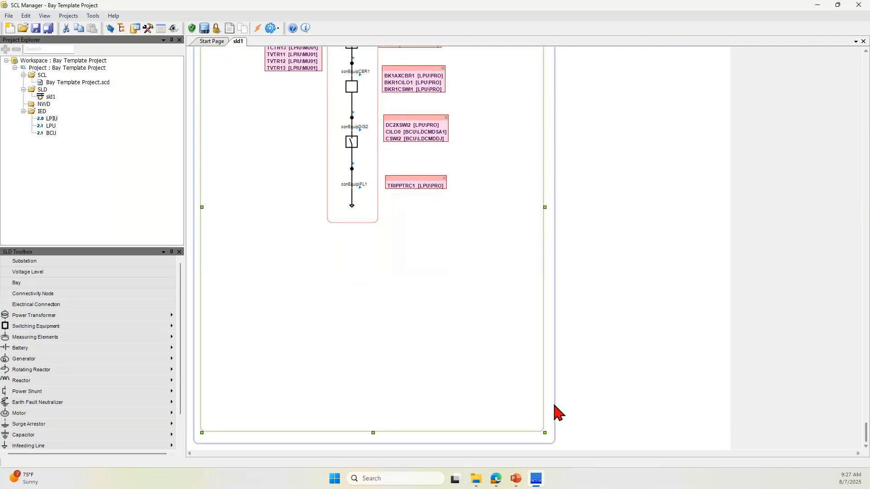
{"action": "left_click_drag", "start_coordinate": [545, 432], "coordinate": [527, 251]}
{"action": "left_click", "coordinate": [553, 443]}
{"action": "left_click_drag", "start_coordinate": [556, 445], "coordinate": [544, 259]}
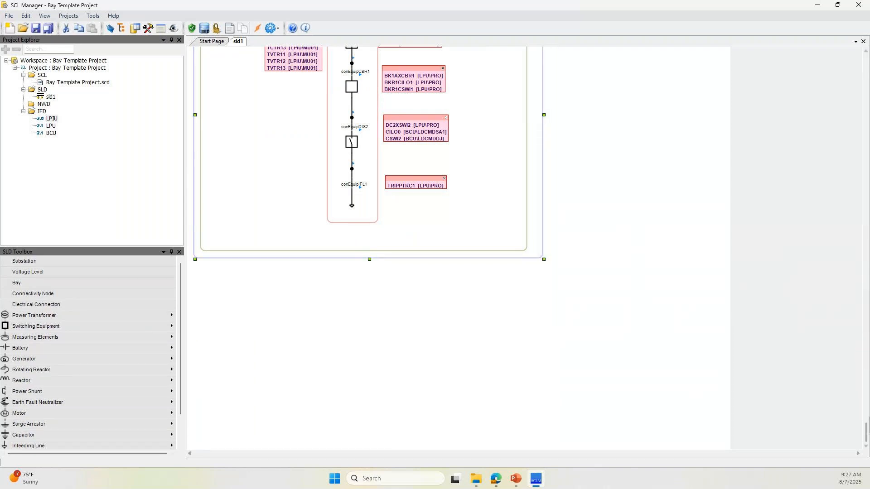
{"action": "left_click_drag", "start_coordinate": [865, 436], "coordinate": [369, 157]}
{"action": "scroll", "coordinate": [600, 206], "scroll_direction": "up", "scroll_amount": 5}
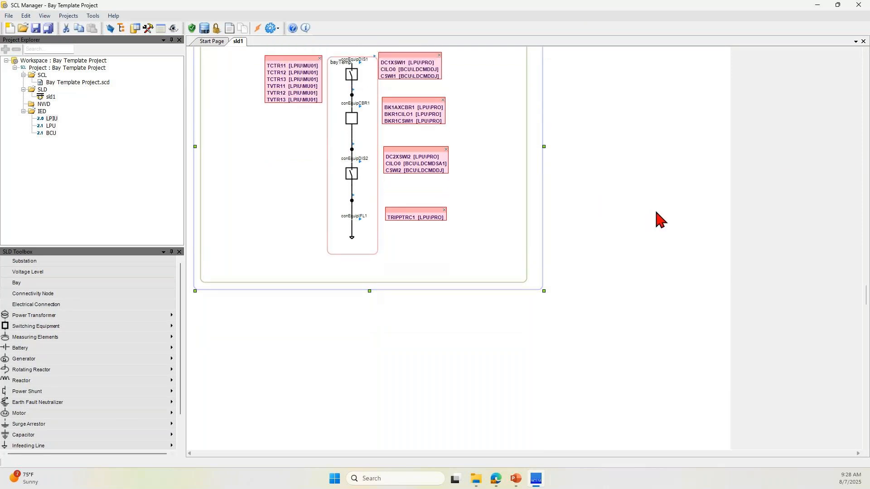
{"action": "scroll", "coordinate": [660, 220], "scroll_direction": "up", "scroll_amount": 5}
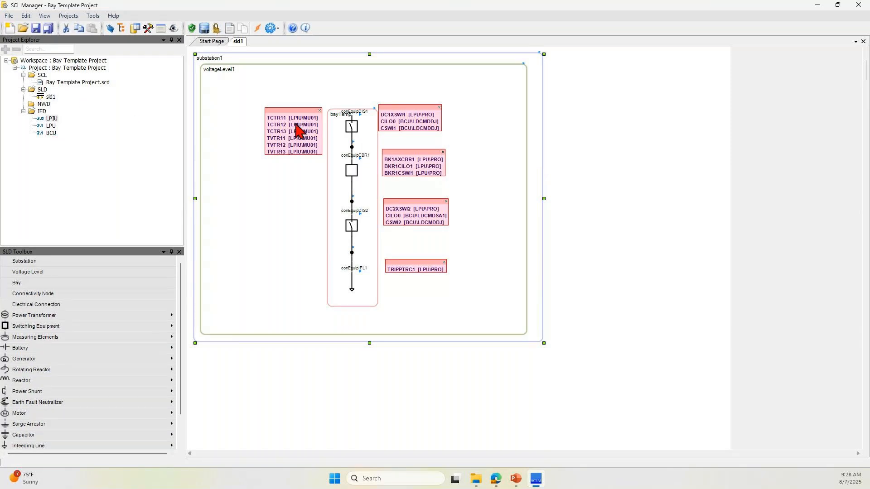
{"action": "mouse_move", "coordinate": [291, 113]}
{"action": "left_mouse_down"}
{"action": "mouse_move", "coordinate": [289, 120]}
{"action": "mouse_move", "coordinate": [295, 114]}
{"action": "left_mouse_up"}
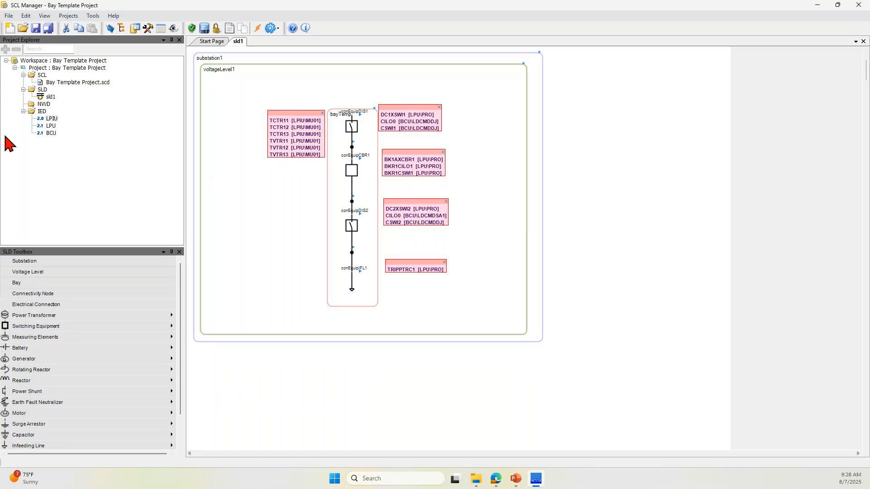
- Open the LPIU IED's sampled value control blocks, select MSVCB03 and widen the Number of ASDU column to read its full heading
{"action": "left_click", "coordinate": [53, 120]}
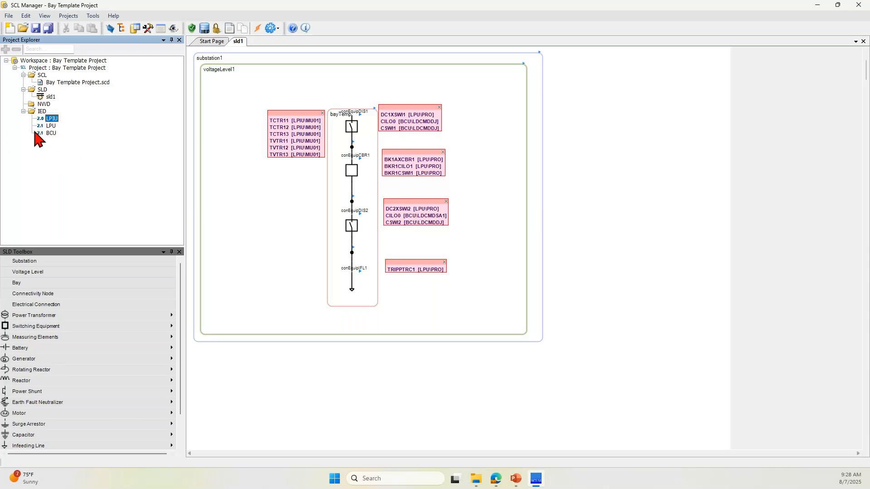
{"action": "left_click", "coordinate": [252, 225]}
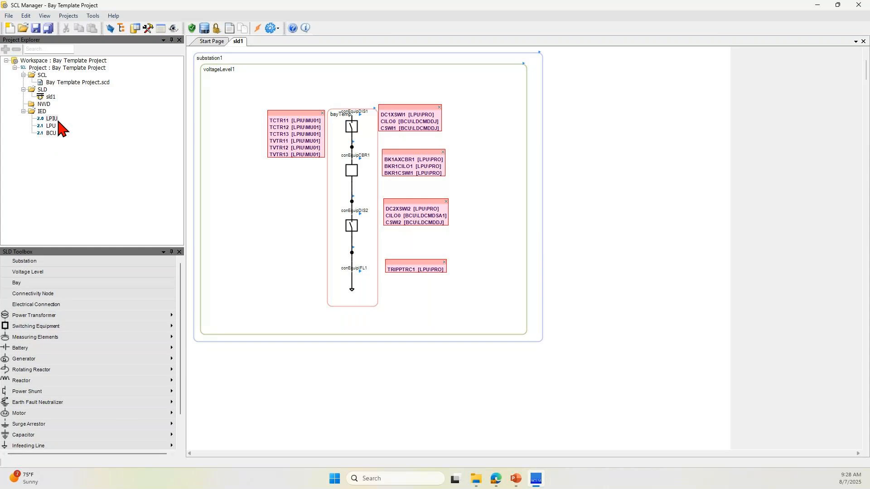
{"action": "double_click", "coordinate": [52, 120]}
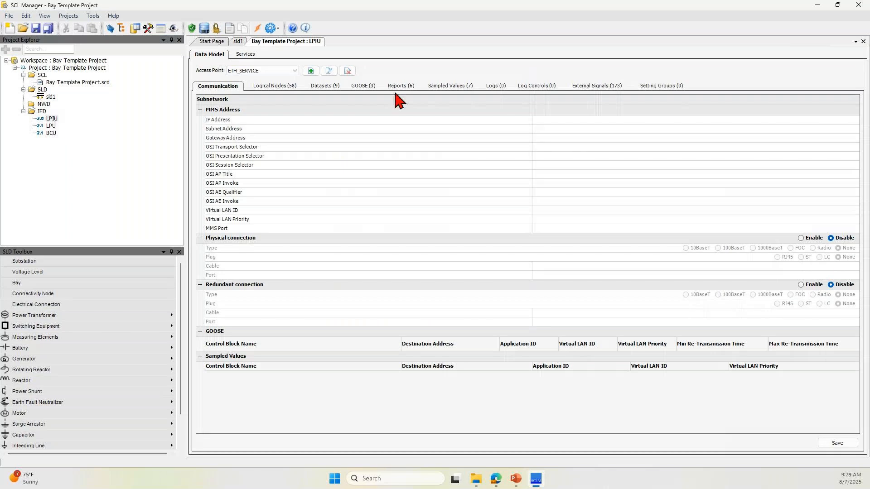
{"action": "left_click", "coordinate": [450, 86]}
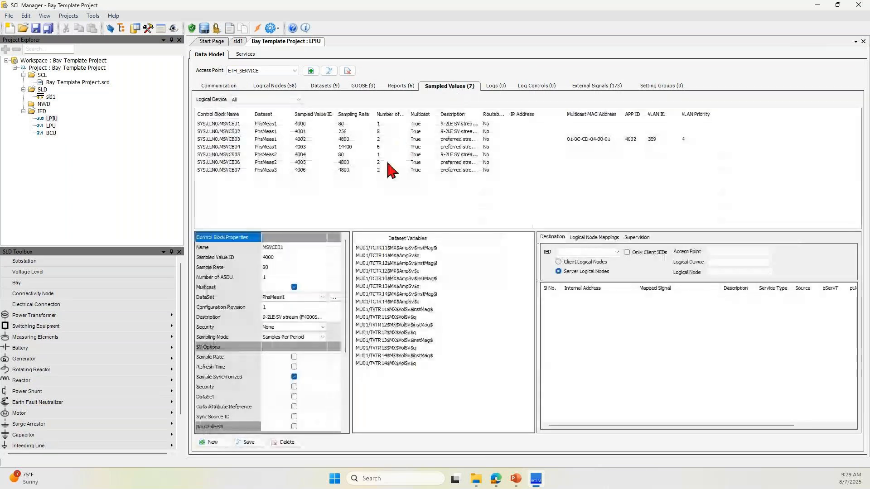
{"action": "left_click", "coordinate": [276, 141]}
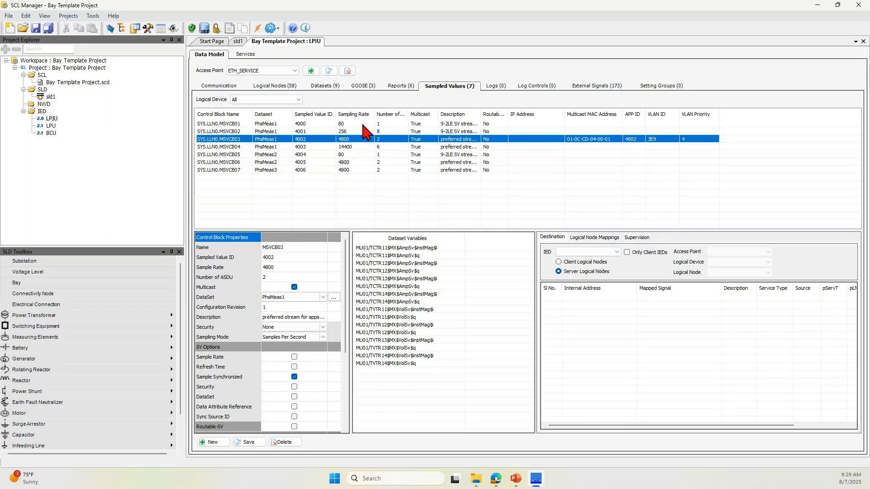
{"action": "left_click_drag", "start_coordinate": [407, 111], "coordinate": [434, 112]}
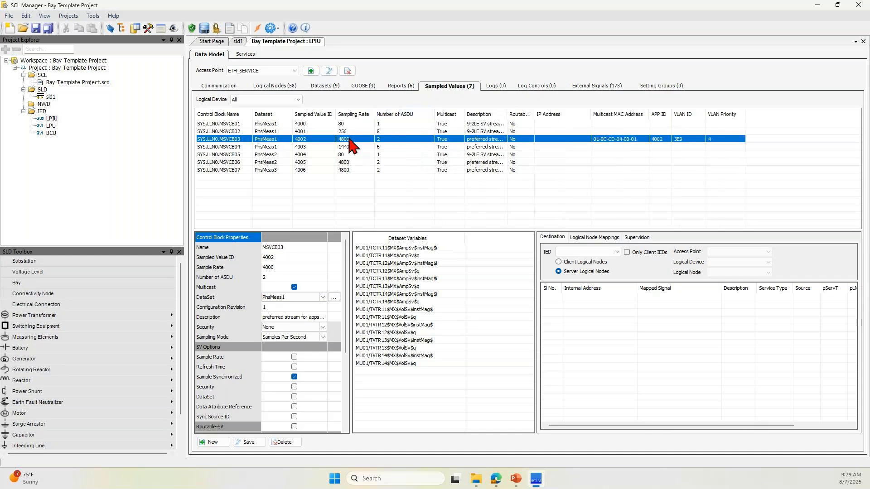
- Show the LPU IED as the destination of MSVCB03 and examine the signal mapped to internal address IAW
{"action": "left_click", "coordinate": [616, 252]}
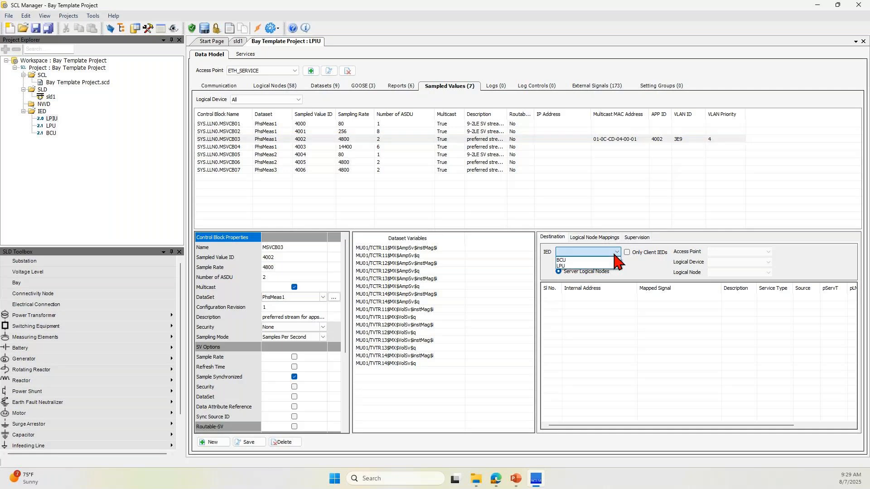
{"action": "left_click", "coordinate": [589, 266]}
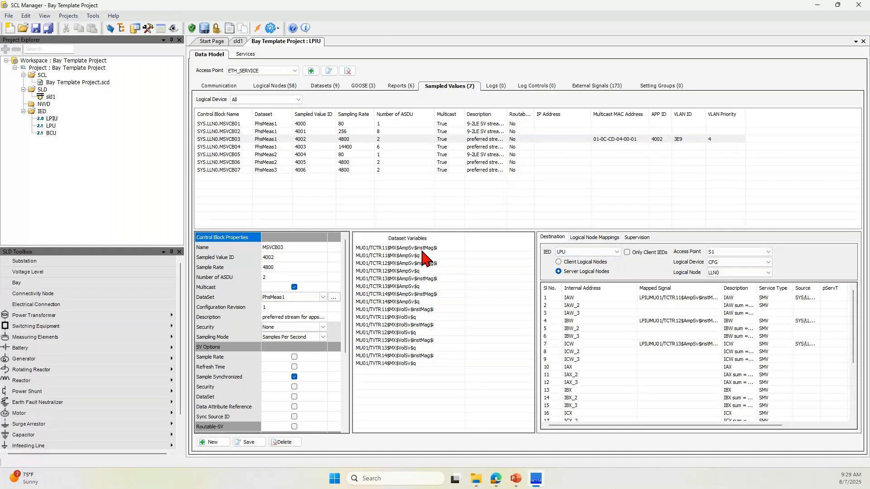
{"action": "left_click", "coordinate": [650, 300]}
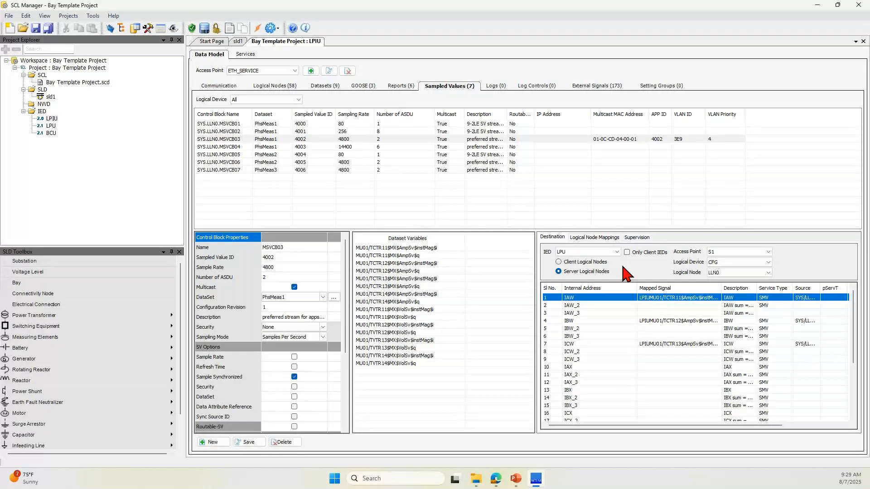
- Show the BCU IED as the destination of MSVCB03 and look through its list of logical devices
{"action": "left_click", "coordinate": [573, 254]}
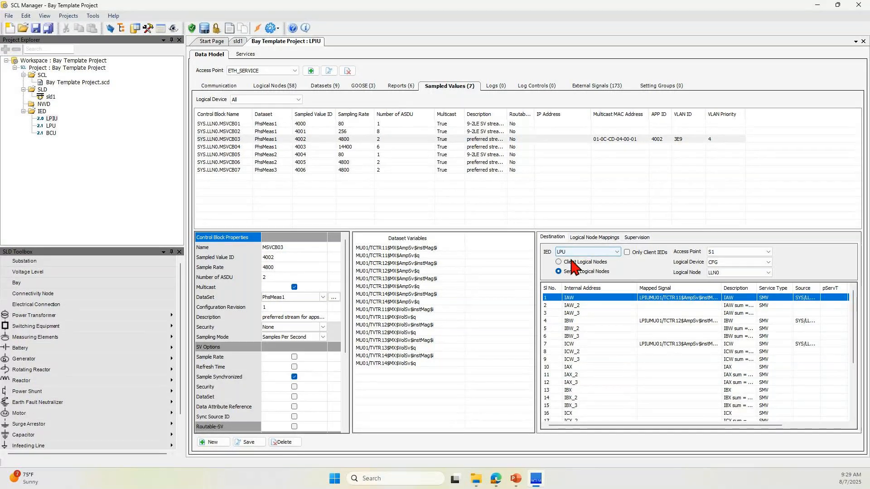
{"action": "left_click", "coordinate": [571, 267]}
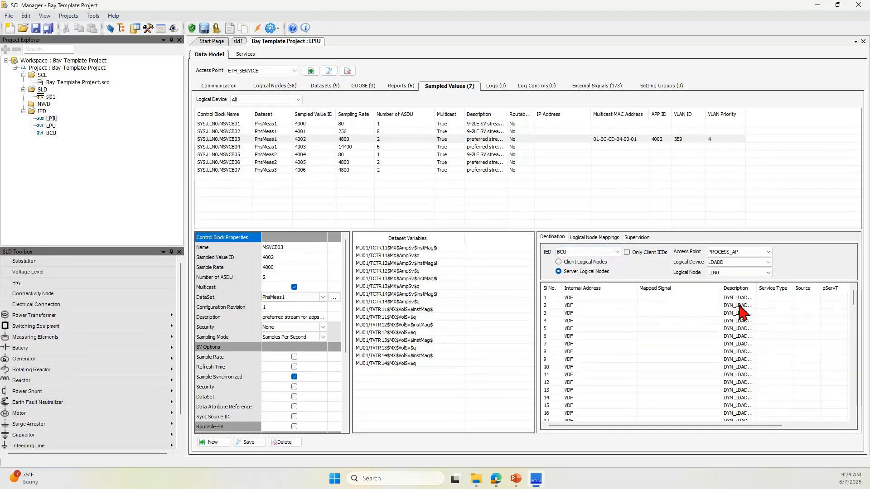
{"action": "left_click", "coordinate": [765, 264]}
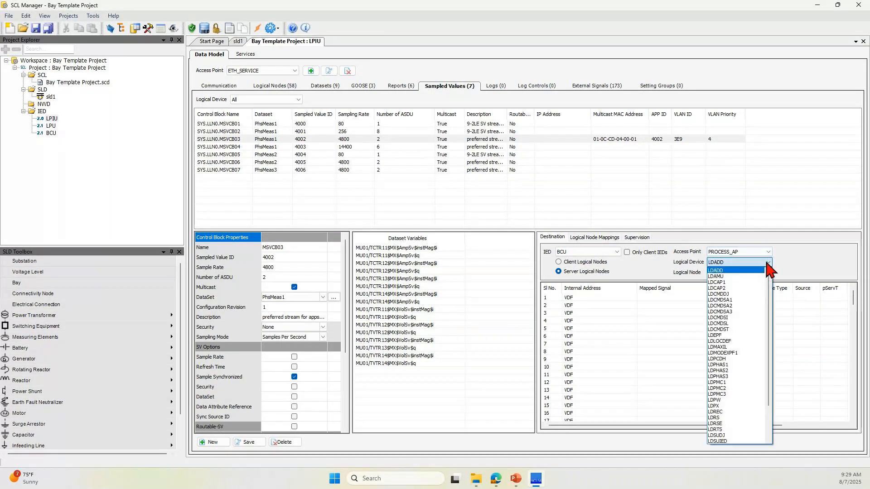
{"action": "mouse_move", "coordinate": [770, 288]}
{"action": "left_mouse_down"}
{"action": "mouse_move", "coordinate": [769, 366]}
{"action": "mouse_move", "coordinate": [775, 286]}
{"action": "left_mouse_up"}
{"action": "left_click", "coordinate": [578, 273]}
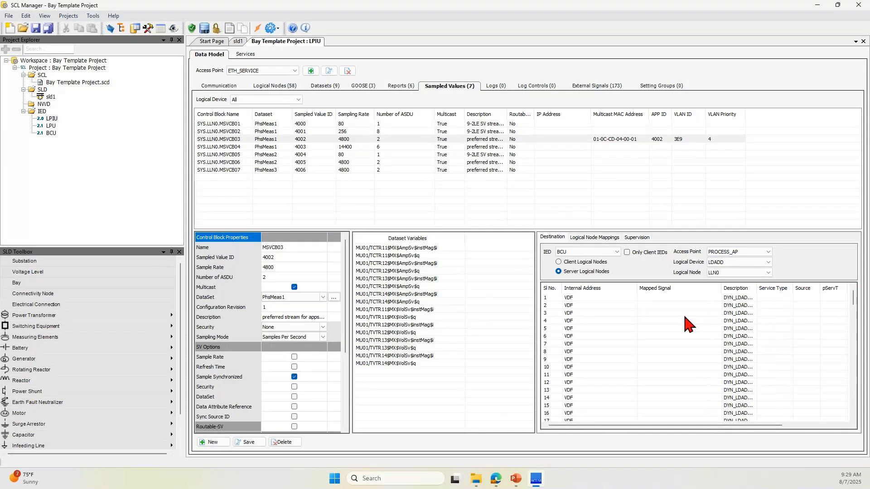
- Review the project's External Signals mapping matrix filtered to Sampled Values, checking which BCU logical device is mapped, and close it
{"action": "left_click", "coordinate": [44, 68]}
{"action": "left_click", "coordinate": [67, 15]}
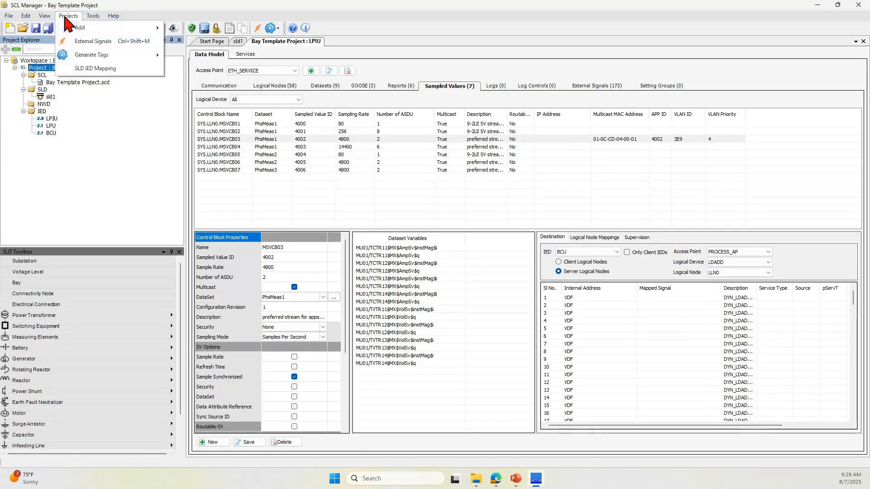
{"action": "left_click", "coordinate": [99, 45]}
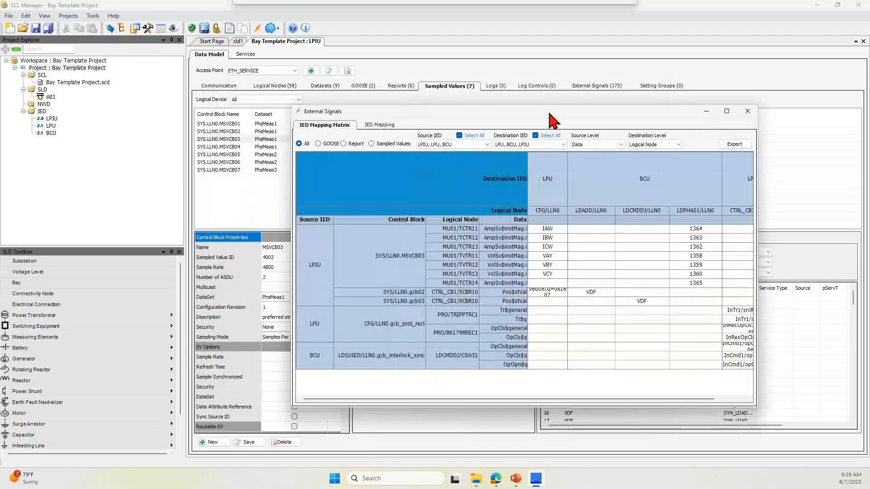
{"action": "left_click", "coordinate": [375, 144]}
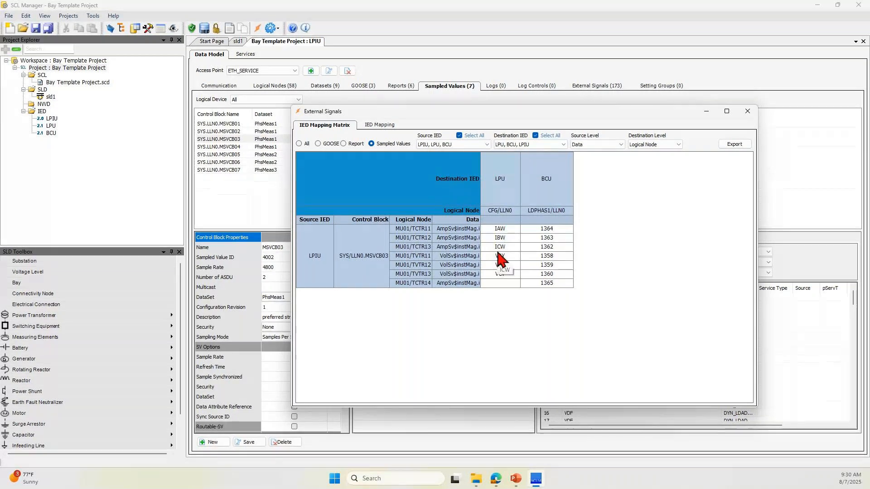
{"action": "left_click_drag", "start_coordinate": [552, 118], "coordinate": [320, 118]}
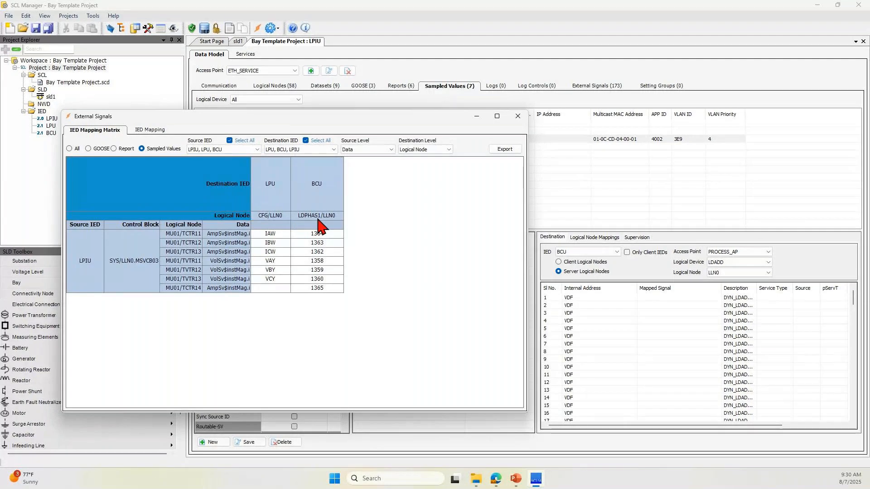
{"action": "left_click", "coordinate": [518, 116]}
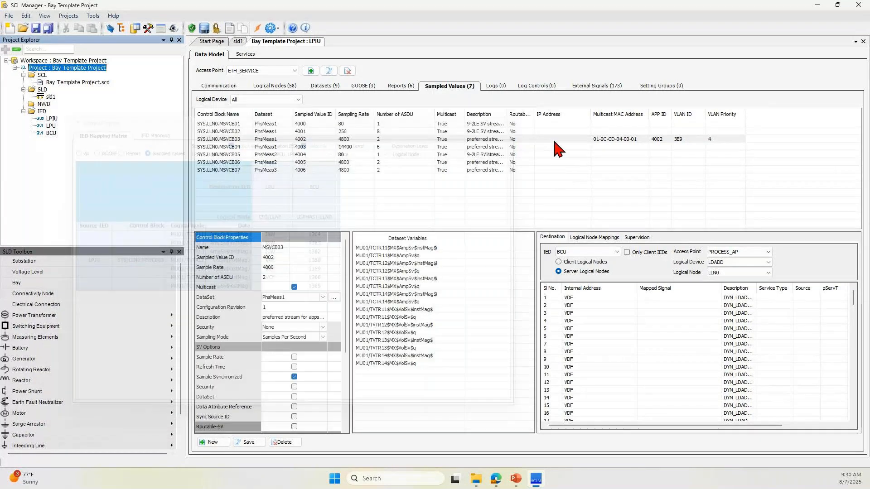
- Show logical device LDPHAS1 of the BCU destination and examine its voltage and current signals mapped from the LPIU dataset
{"action": "left_click", "coordinate": [723, 264]}
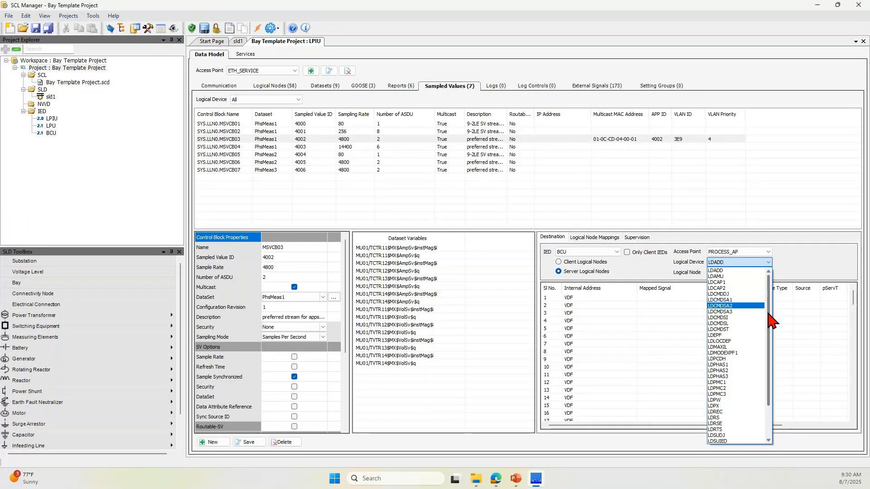
{"action": "left_click", "coordinate": [725, 365]}
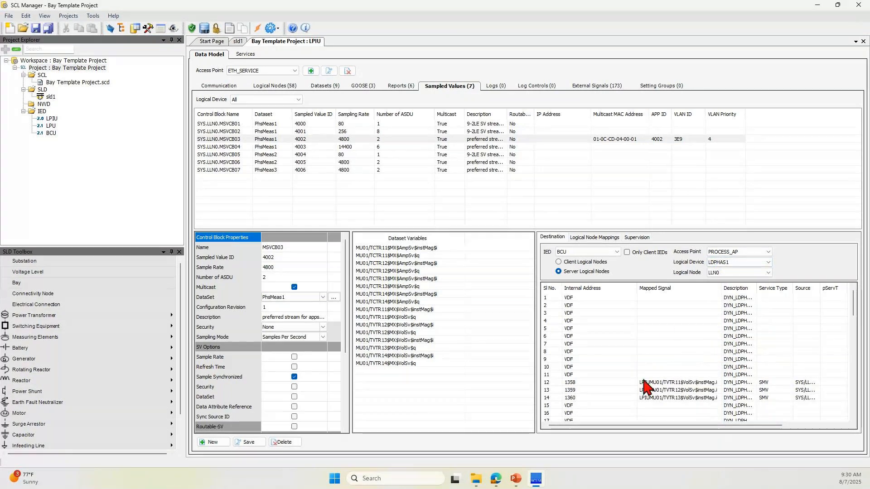
{"action": "left_click", "coordinate": [685, 385]}
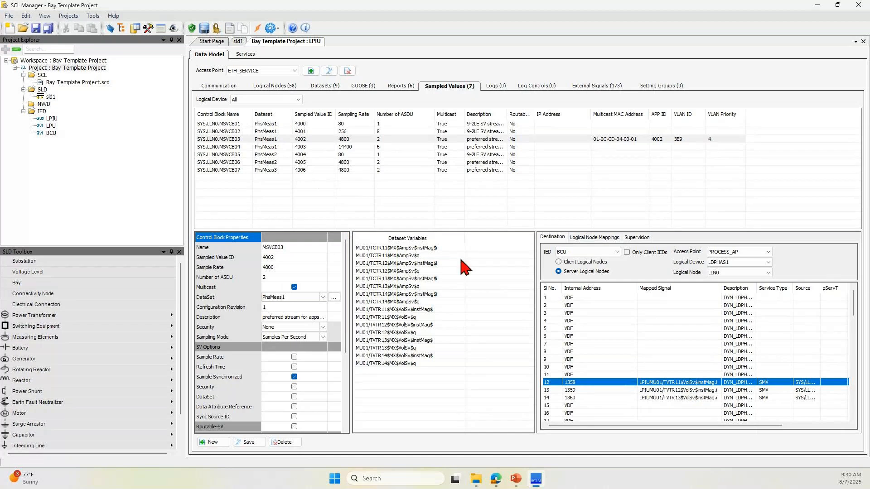
{"action": "scroll", "coordinate": [856, 363], "scroll_direction": "down", "scroll_amount": 1}
{"action": "scroll", "coordinate": [856, 317], "scroll_direction": "down", "scroll_amount": 1}
{"action": "scroll", "coordinate": [856, 308], "scroll_direction": "up", "scroll_amount": 2}
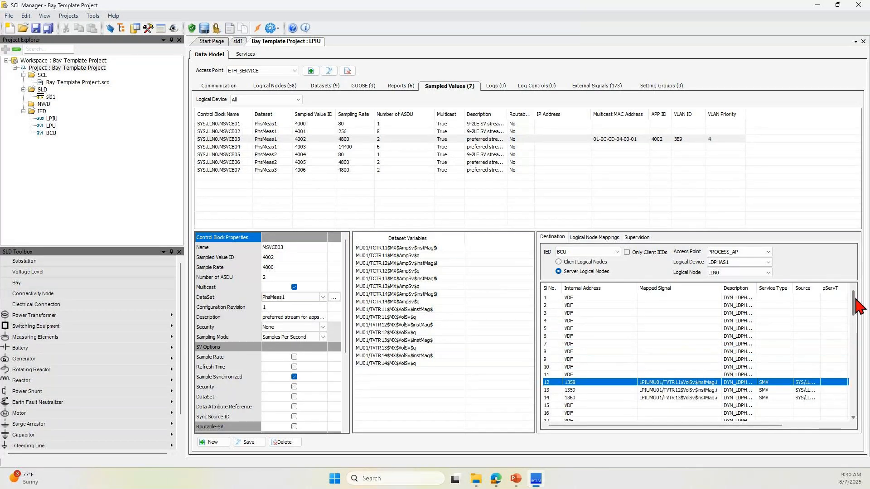
{"action": "mouse_move", "coordinate": [858, 308]}
{"action": "left_mouse_down"}
{"action": "mouse_move", "coordinate": [857, 323]}
{"action": "mouse_move", "coordinate": [856, 312]}
{"action": "left_mouse_up"}
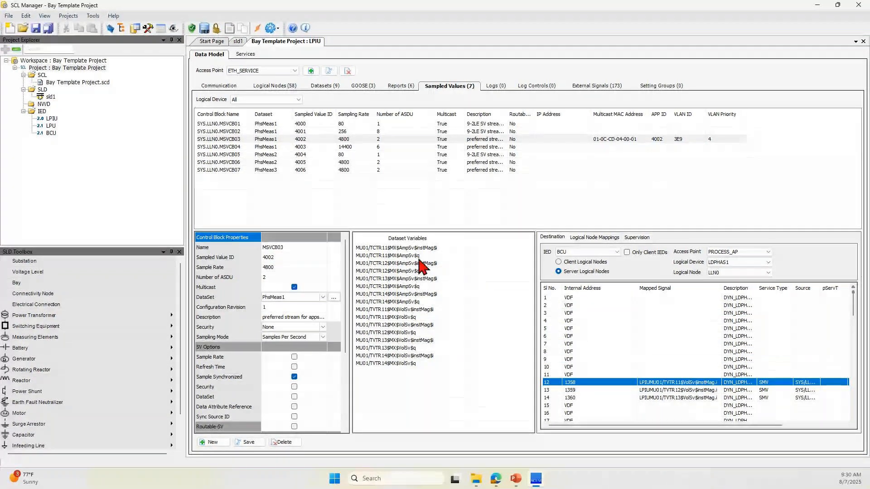
{"action": "left_click", "coordinate": [410, 248]}
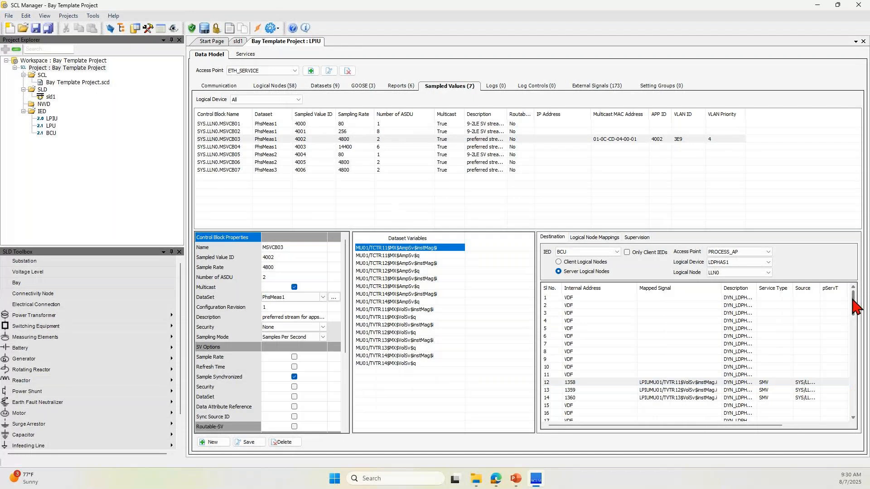
{"action": "left_click_drag", "start_coordinate": [853, 300], "coordinate": [853, 313]}
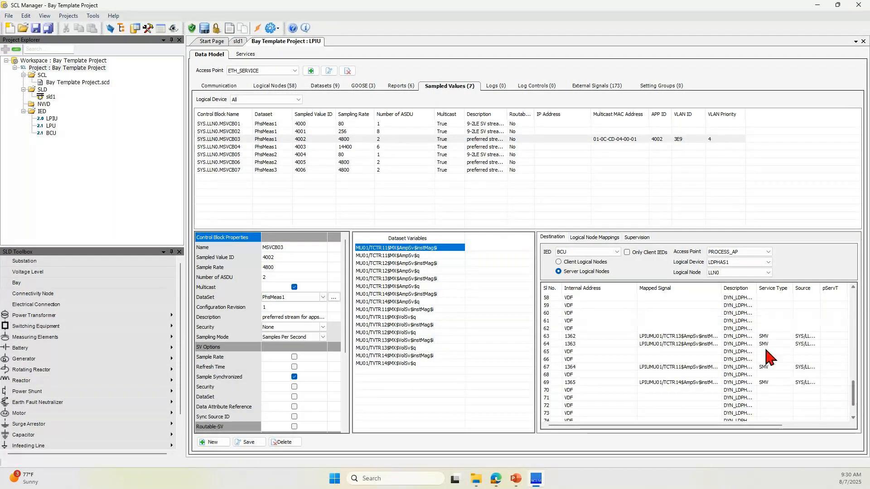
{"action": "left_click", "coordinate": [851, 394]}
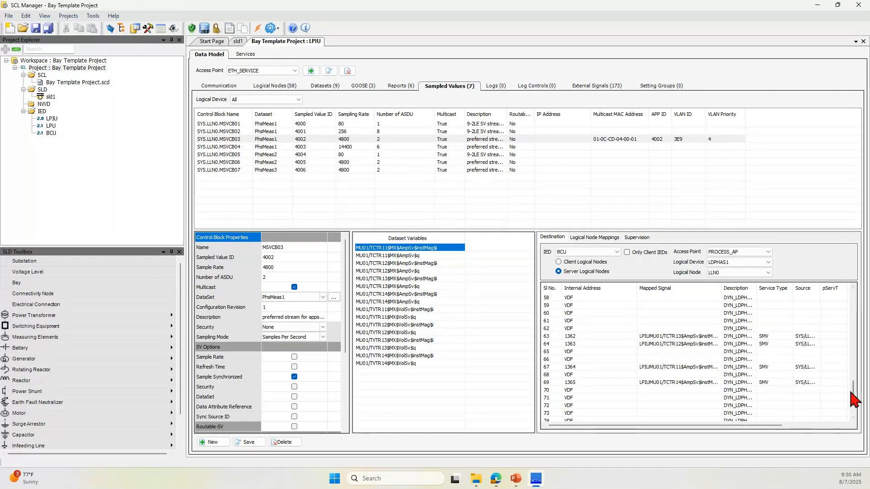
{"action": "left_click_drag", "start_coordinate": [855, 401], "coordinate": [854, 295]}
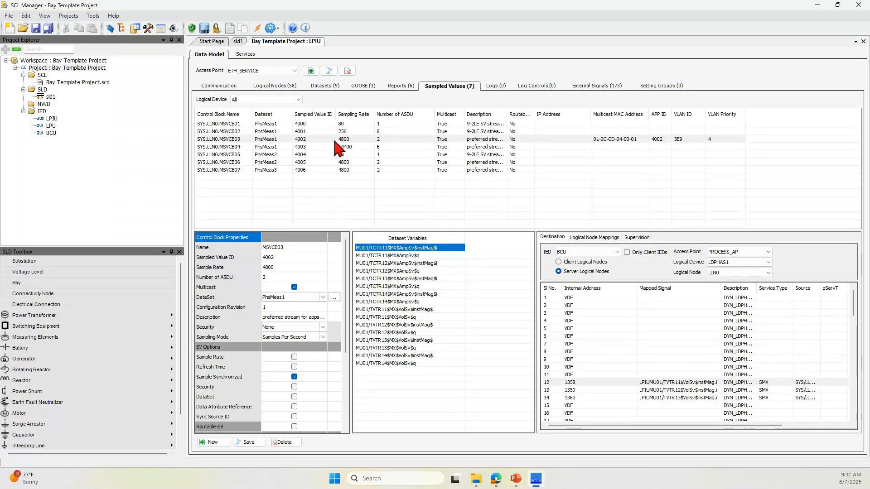
- Switch the MSVCB03 destination view to the LPU IED and back to BCU to compare their mapped signals
{"action": "left_click", "coordinate": [584, 252]}
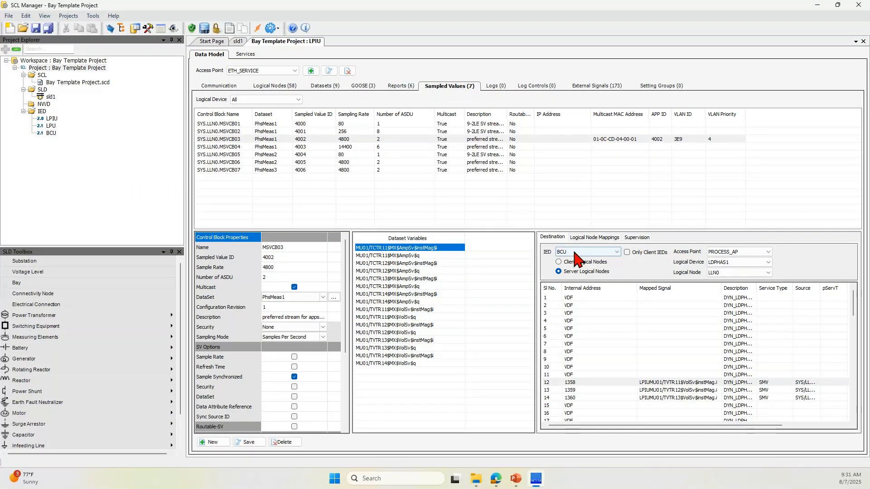
{"action": "left_click", "coordinate": [578, 265]}
{"action": "left_click", "coordinate": [584, 252]}
{"action": "left_click", "coordinate": [575, 261]}
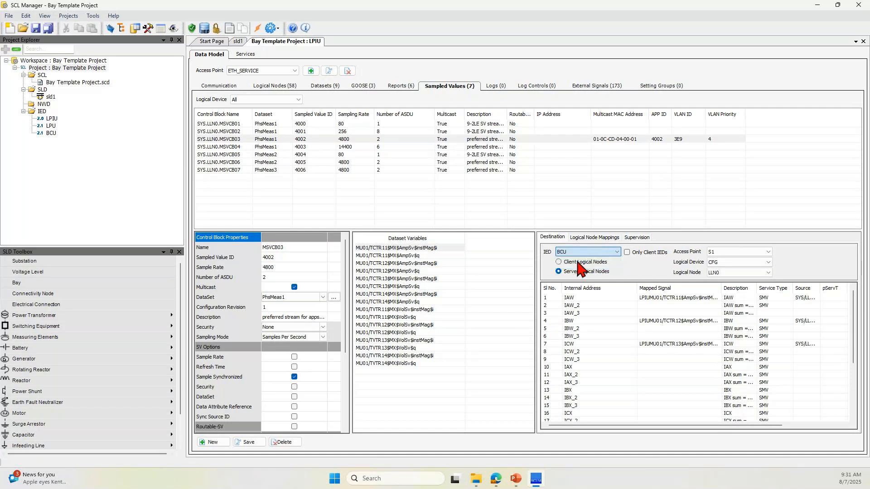
- Display logical device LDPHAS1 of the BCU destination for MSVCB03
{"action": "left_click", "coordinate": [764, 262]}
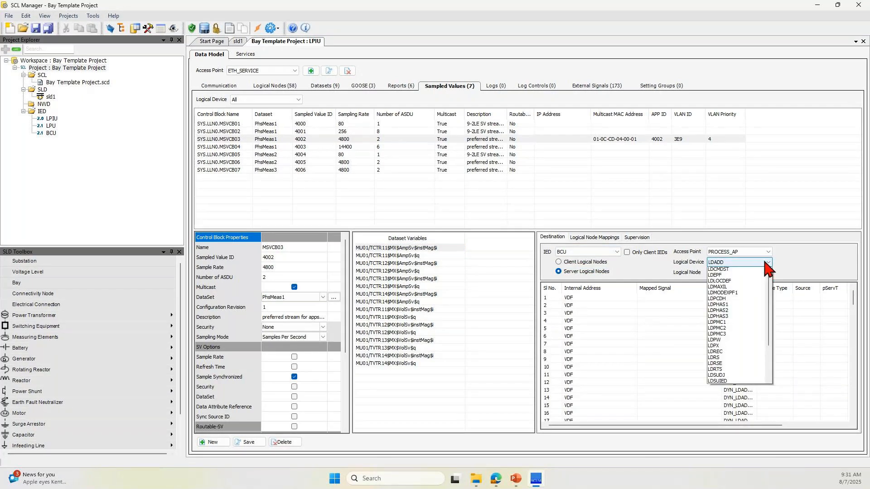
{"action": "left_click", "coordinate": [721, 305]}
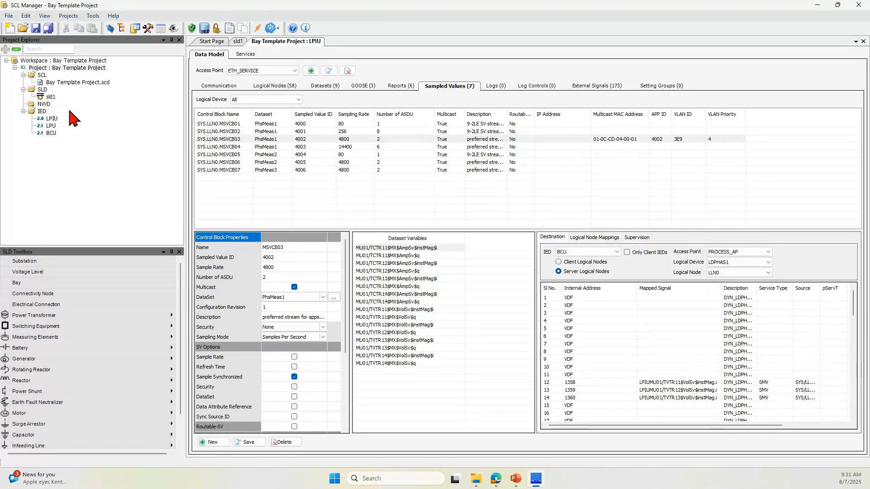
- Open the LPU's GOOSE control blocks, widen the Dataset column, and show LPIU as the destination of gcb_prot_recl
{"action": "double_click", "coordinate": [50, 127]}
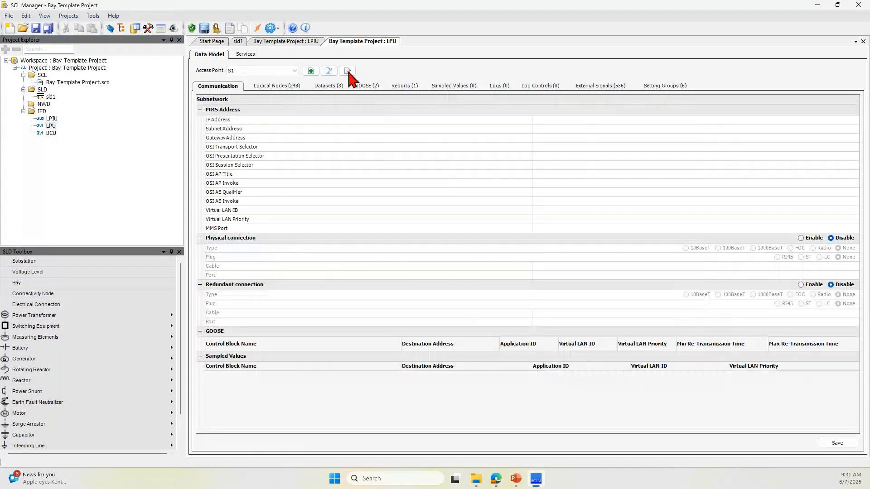
{"action": "left_click", "coordinate": [368, 86]}
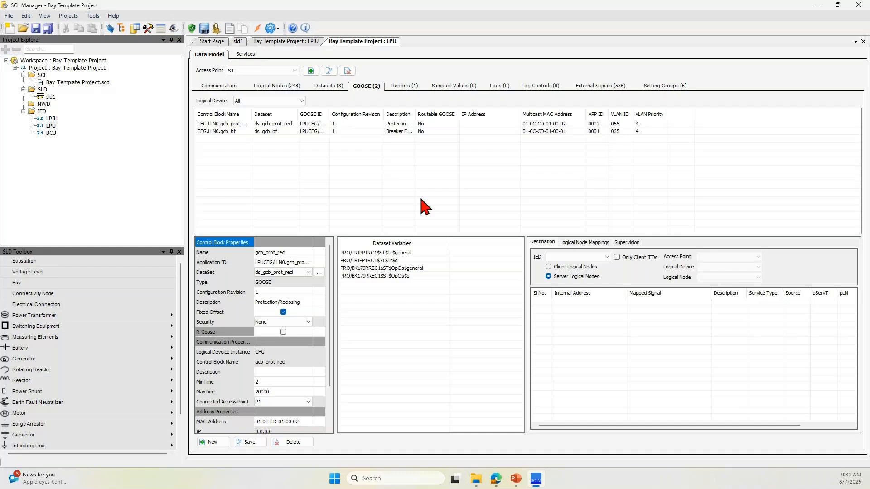
{"action": "left_click", "coordinate": [283, 124]}
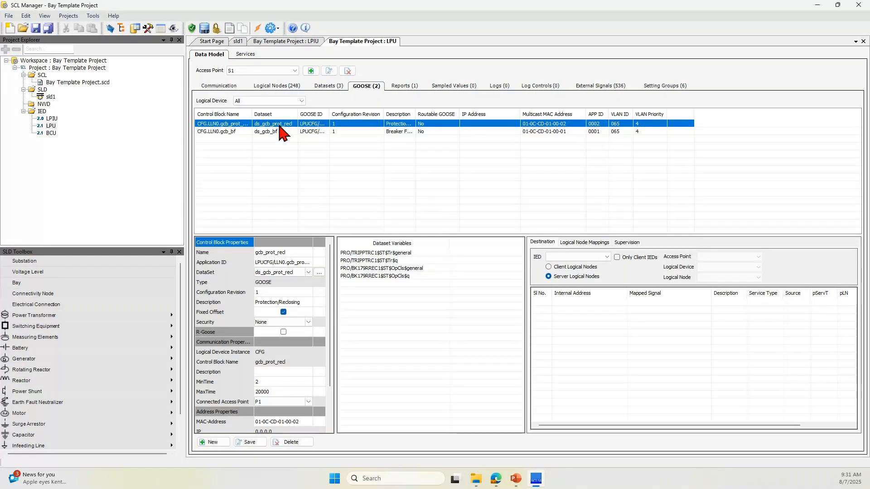
{"action": "left_click_drag", "start_coordinate": [298, 114], "coordinate": [344, 114]}
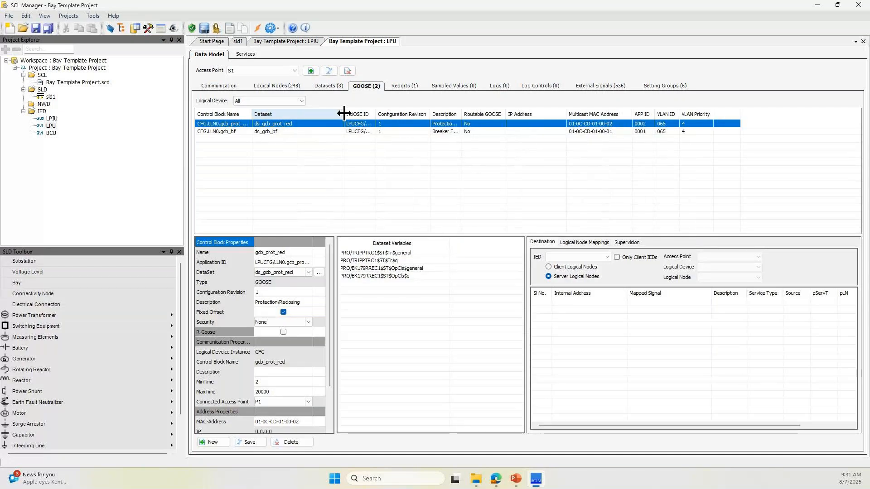
{"action": "left_click", "coordinate": [592, 257]}
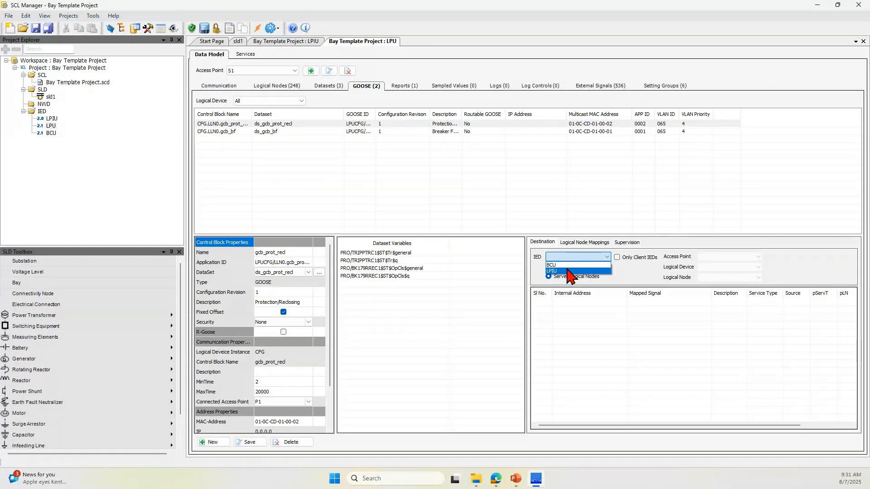
{"action": "left_click", "coordinate": [568, 271]}
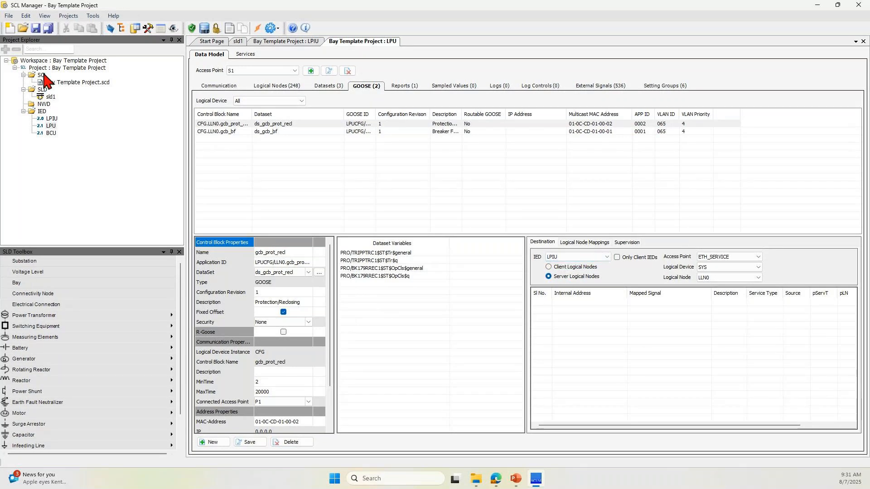
- Review the project's External Signals mapping matrix filtered to GOOSE to find the LPIU logical device receiving LPU signals, and close it
{"action": "left_click", "coordinate": [67, 67]}
{"action": "left_click", "coordinate": [68, 15]}
{"action": "left_click", "coordinate": [93, 41]}
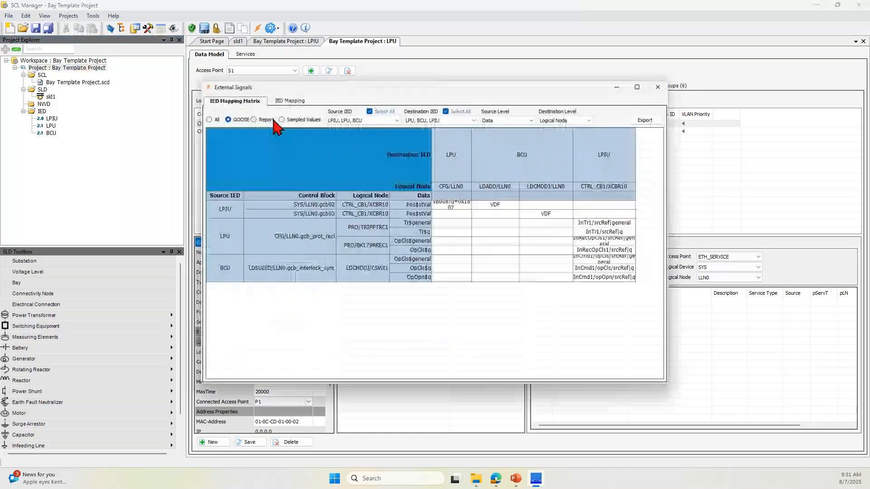
{"action": "left_click", "coordinate": [228, 120]}
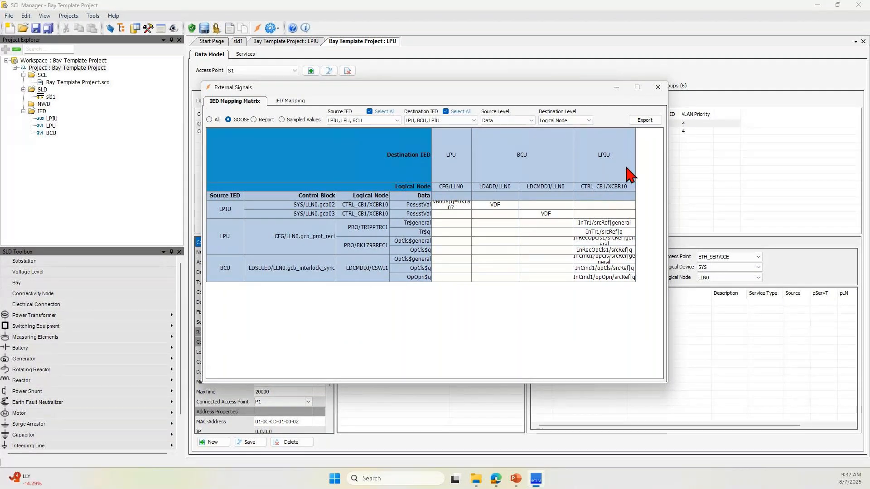
{"action": "left_click", "coordinate": [657, 87]}
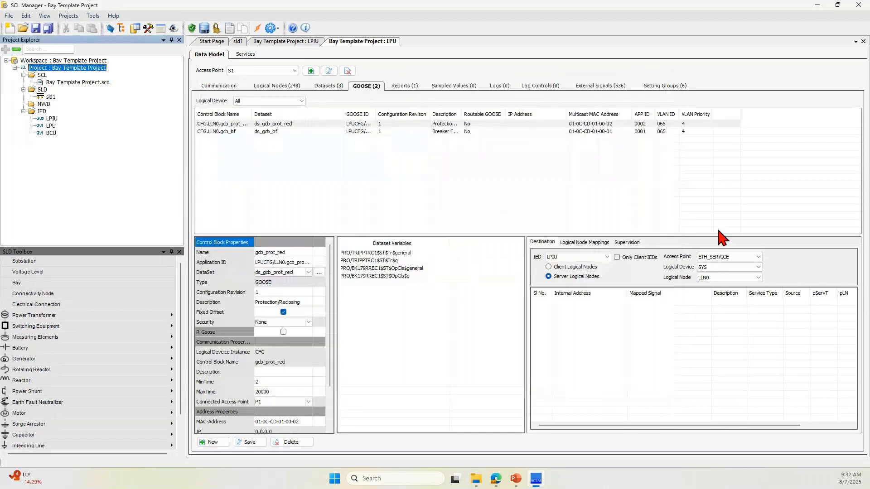
- Show logical device CTRL_CB1 of the LPIU destination and examine the trip and reclose signals mapped at the end of its list
{"action": "left_click", "coordinate": [725, 267]}
{"action": "left_click", "coordinate": [713, 289]}
{"action": "left_click_drag", "start_coordinate": [854, 302], "coordinate": [861, 410]}
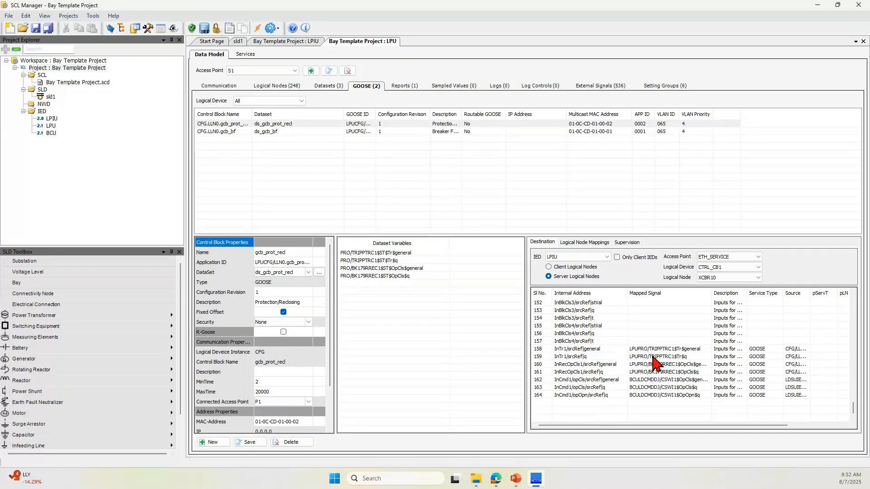
{"action": "left_click", "coordinate": [639, 351]}
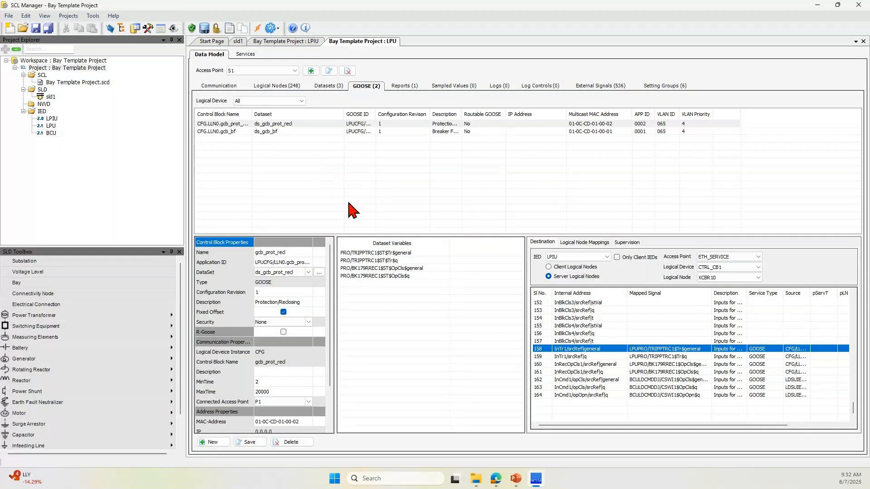
- Open the LPIU's GOOSE control blocks, widen the Dataset column, and select gcb03 with dataset TxGOOSE_CB1_Pos
{"action": "double_click", "coordinate": [52, 120]}
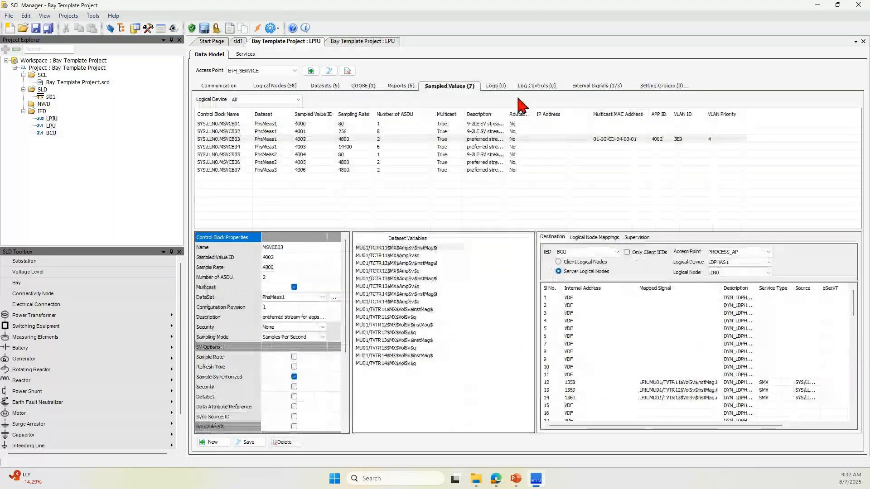
{"action": "left_click", "coordinate": [365, 87]}
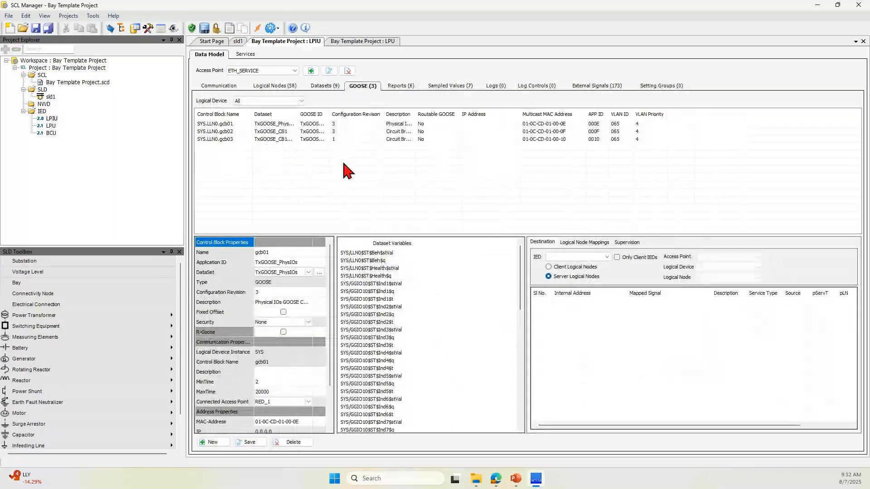
{"action": "left_click_drag", "start_coordinate": [298, 114], "coordinate": [331, 114]}
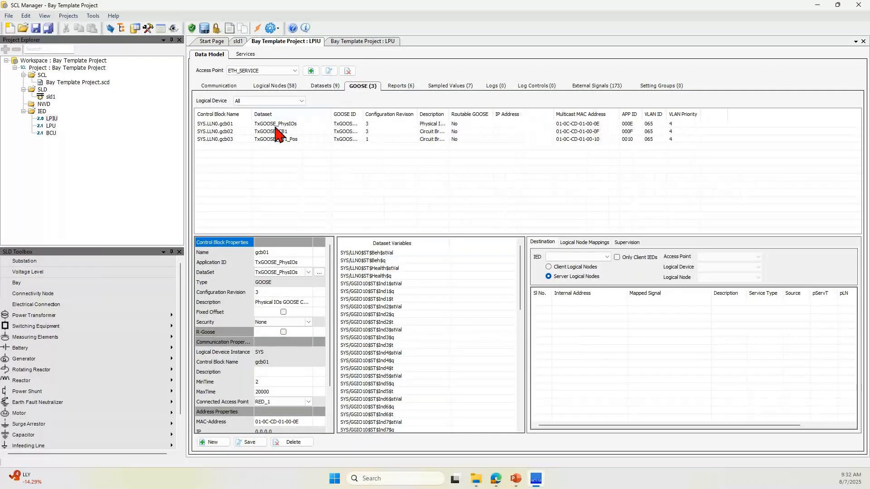
{"action": "left_click", "coordinate": [278, 139]}
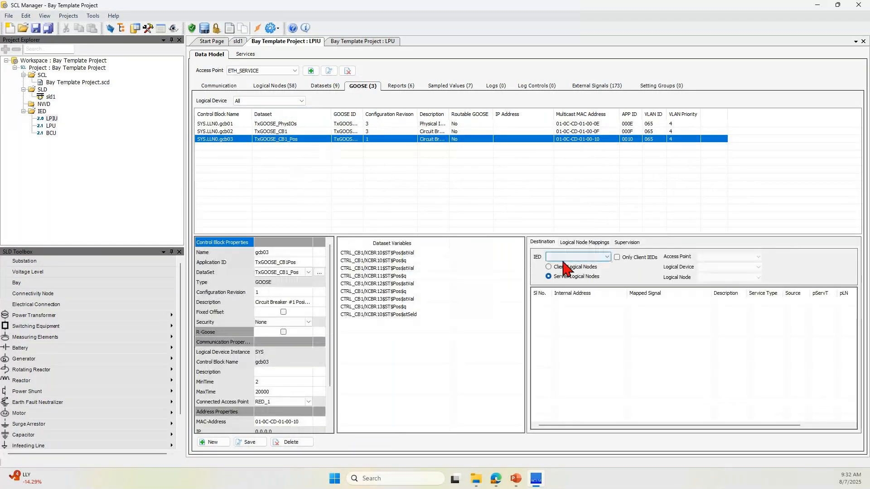
- Check the External Signals matrix filtered to GOOSE for where LPIU's gcb02 and gcb03 breaker positions are mapped, and close it
{"action": "left_click", "coordinate": [68, 15]}
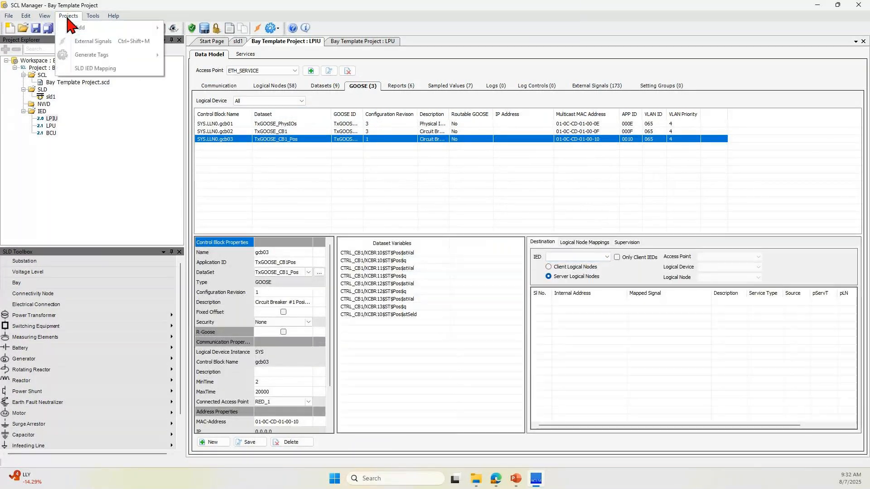
{"action": "left_click", "coordinate": [38, 69]}
{"action": "left_click", "coordinate": [68, 16]}
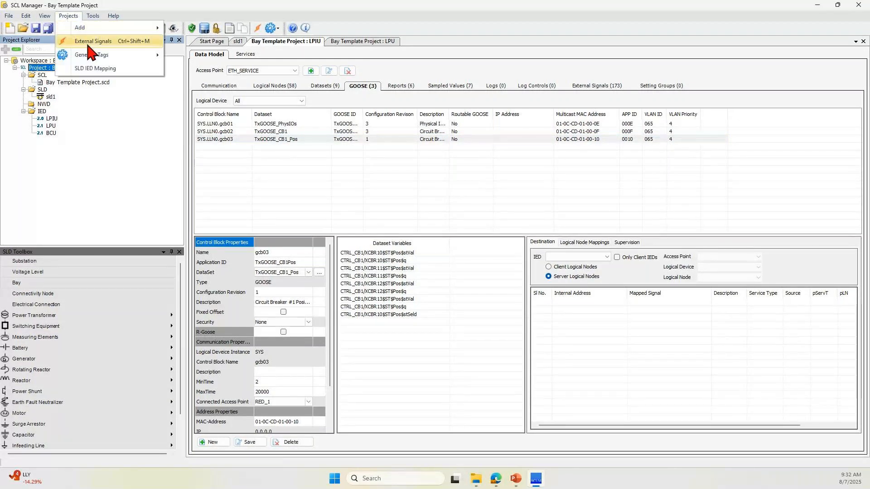
{"action": "left_click", "coordinate": [90, 43]}
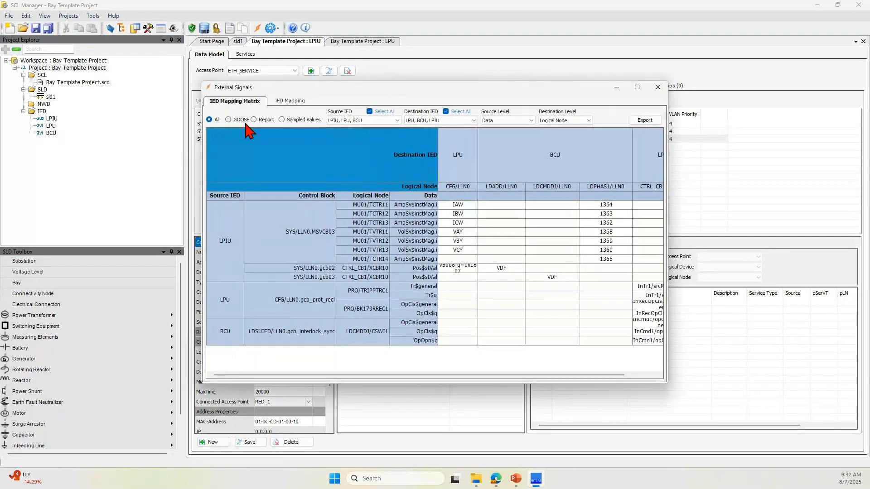
{"action": "left_click", "coordinate": [238, 120]}
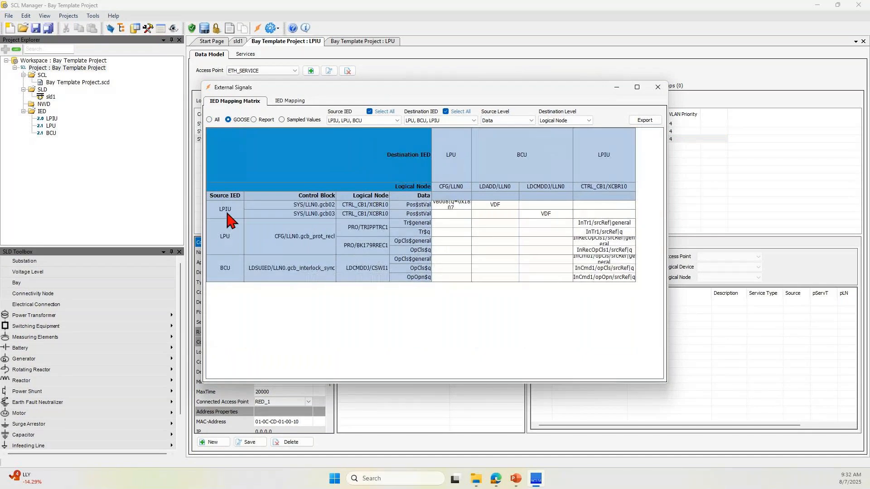
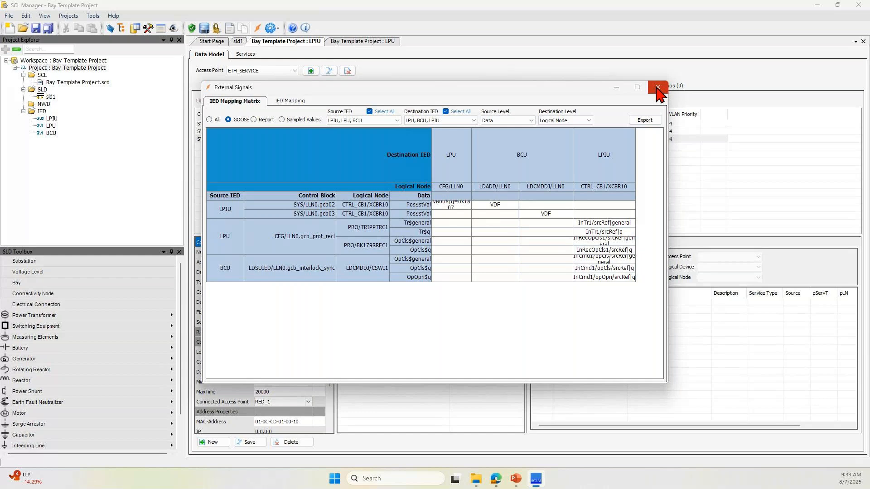
{"action": "left_click", "coordinate": [657, 88]}
- Show LPU as the destination IED of gcb03 and inspect the breaker position signal mapped to VB008
{"action": "left_click", "coordinate": [585, 257]}
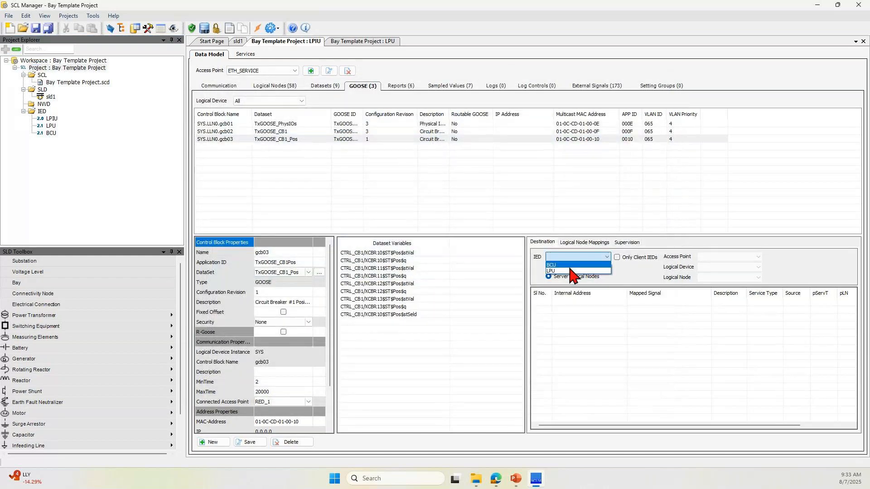
{"action": "left_click", "coordinate": [567, 271]}
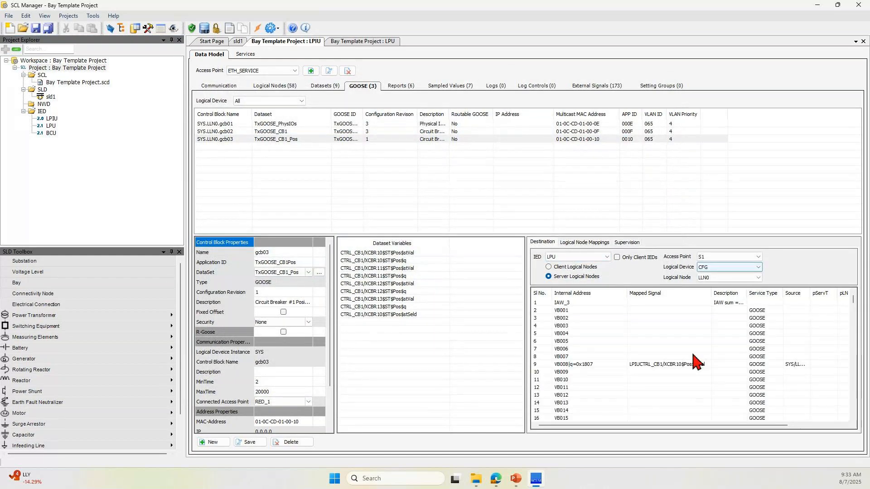
{"action": "left_click", "coordinate": [643, 365]}
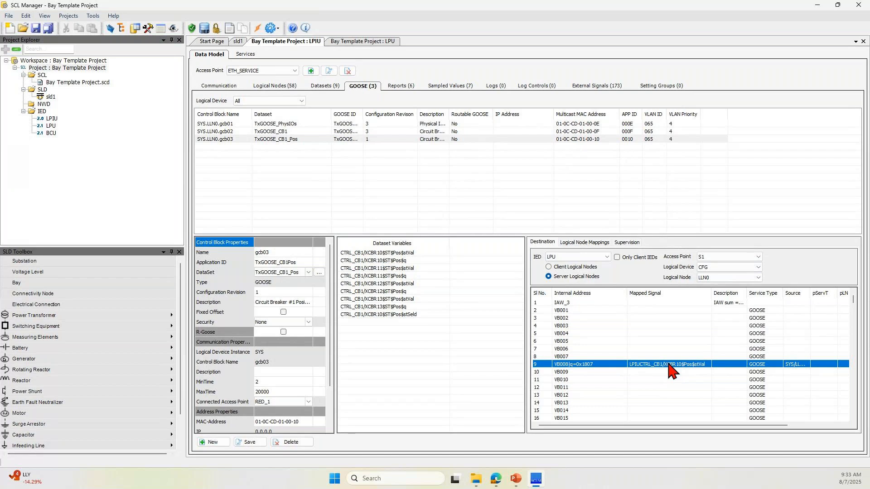
- Switch the gcb03 destination to BCU and locate the mapped breaker position signal in logical device LDADD
{"action": "left_click", "coordinate": [572, 259]}
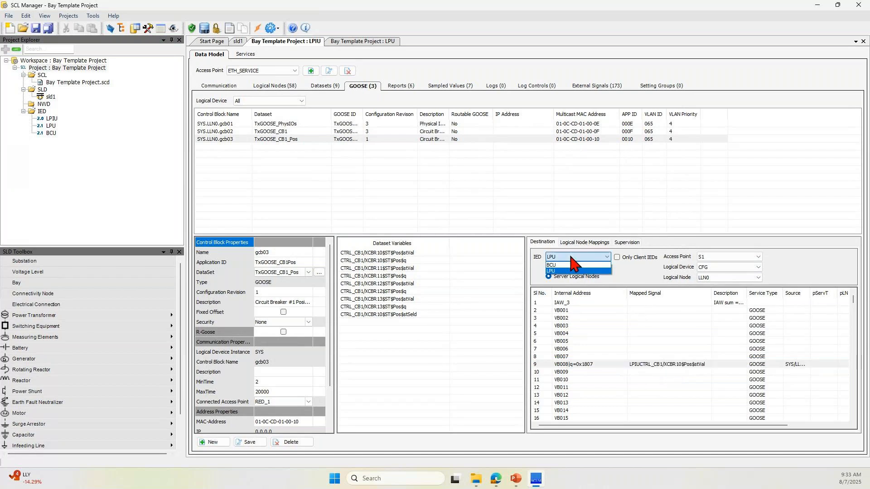
{"action": "left_click", "coordinate": [561, 274]}
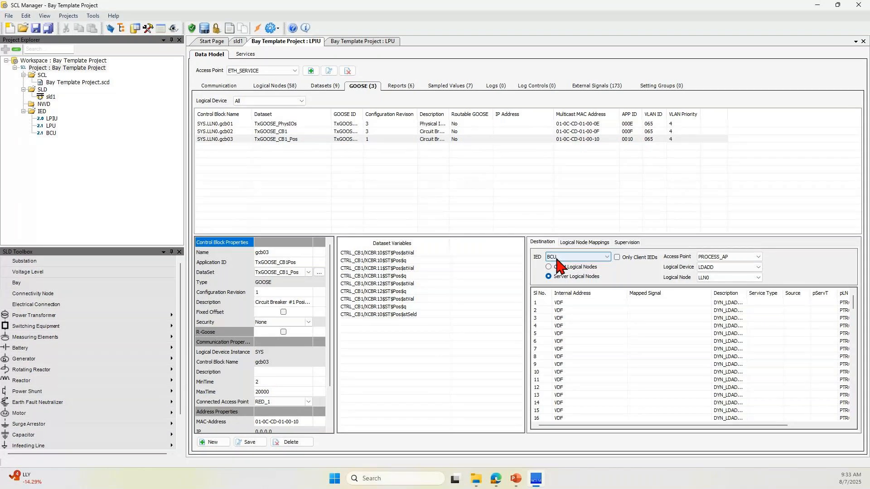
{"action": "scroll", "coordinate": [729, 346], "scroll_direction": "down", "scroll_amount": 10}
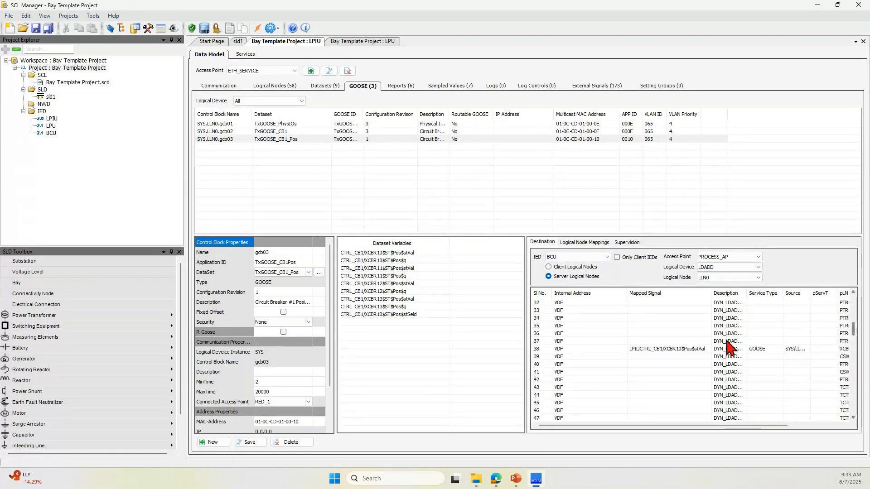
{"action": "left_click", "coordinate": [632, 350]}
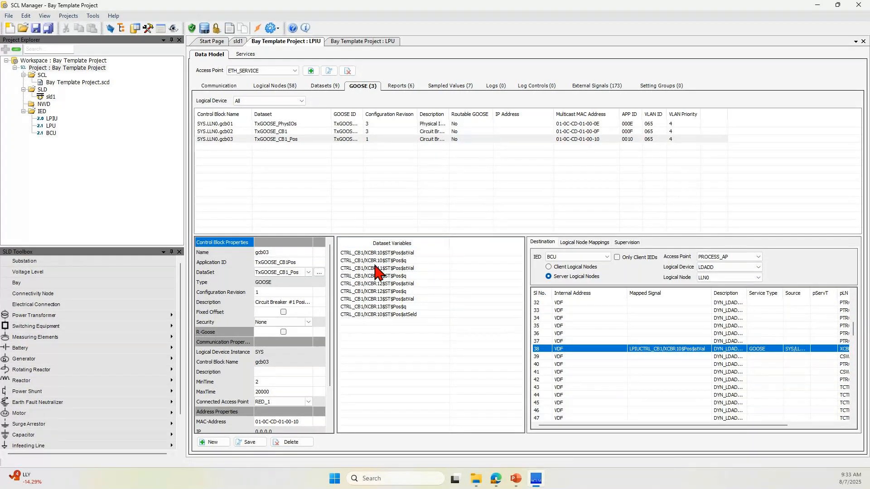
- Compare the XCBR10 and XCBR11 position status variables in the dataset with the signal mapped in the BCU's LDADD
{"action": "left_click", "coordinate": [383, 254]}
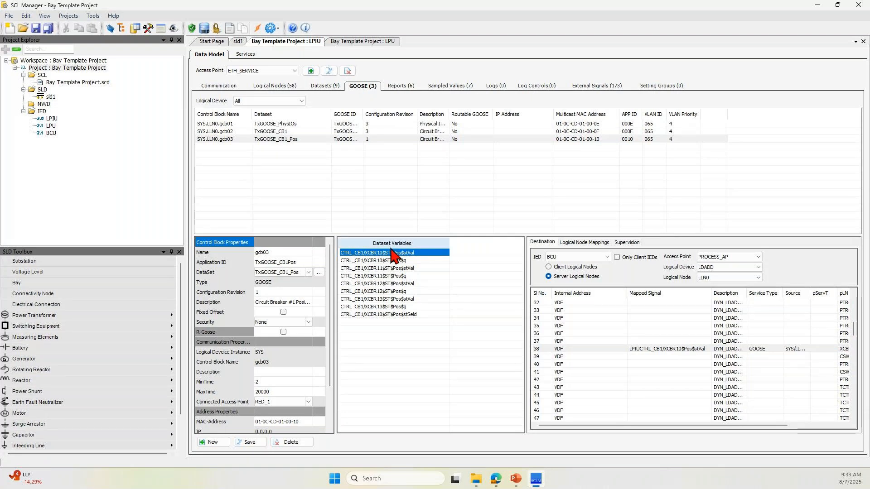
{"action": "left_click", "coordinate": [676, 349]}
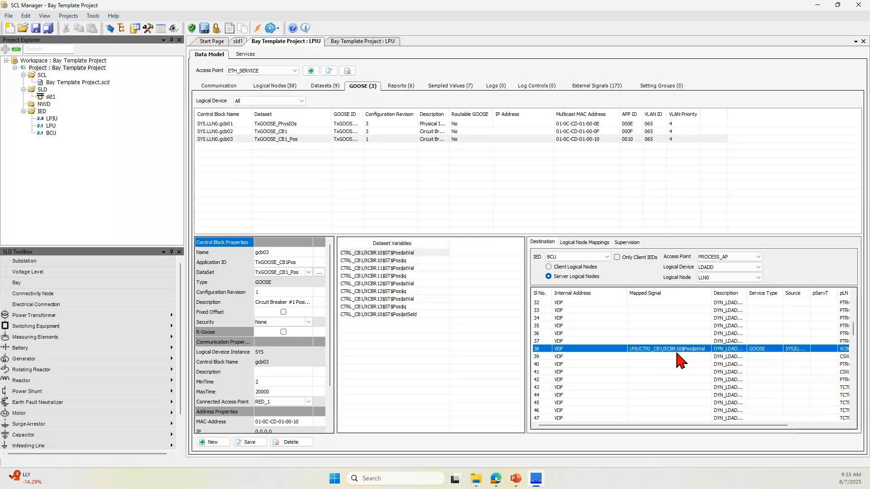
{"action": "left_click", "coordinate": [380, 269]}
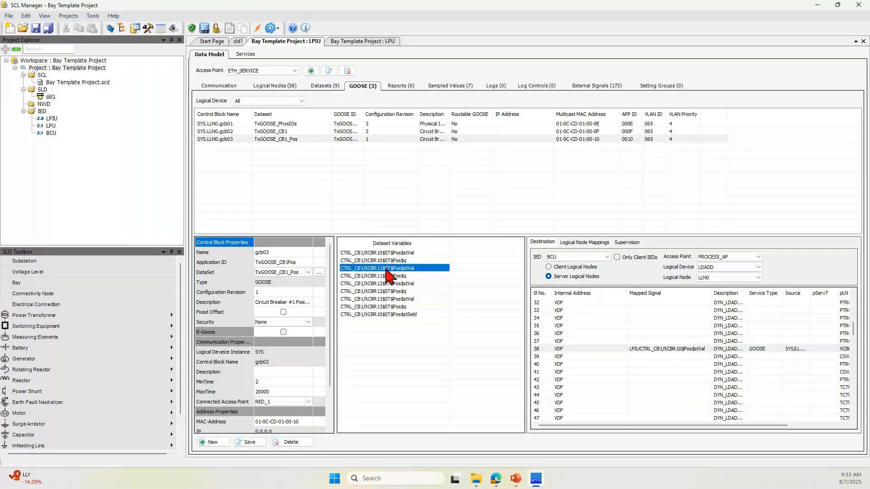
{"action": "left_click_drag", "start_coordinate": [383, 271], "coordinate": [676, 368]}
{"action": "left_click", "coordinate": [495, 268]}
- Examine the pLN, pDO and pDA columns for the mapped XCBR position row and the CSWI row below it
{"action": "left_click_drag", "start_coordinate": [614, 425], "coordinate": [710, 437]}
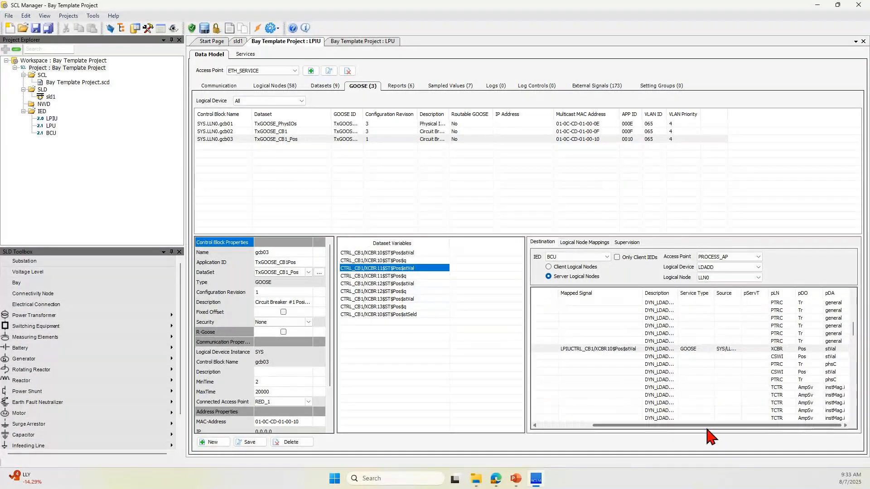
{"action": "left_click", "coordinate": [777, 350]}
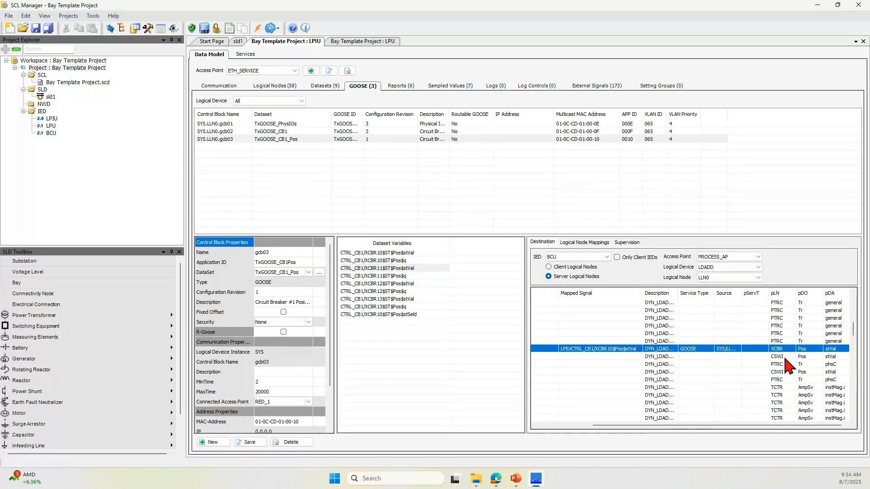
{"action": "left_click", "coordinate": [784, 357]}
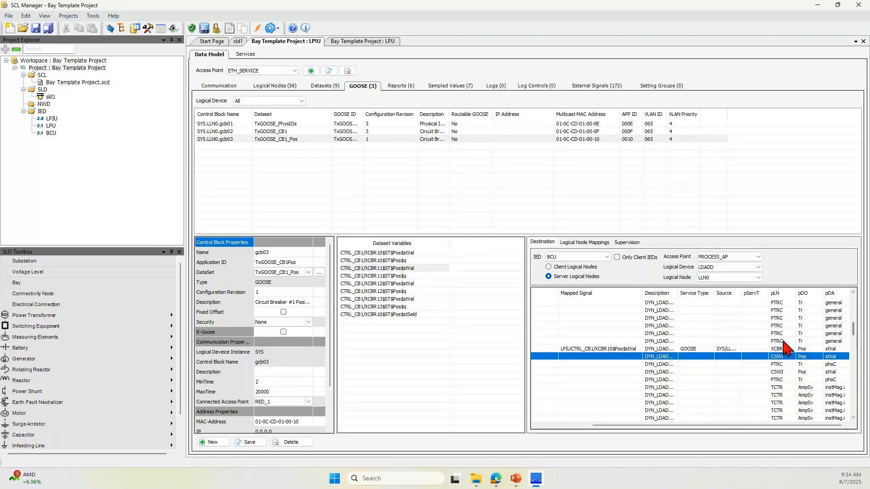
- Inspect the dataset variables of LPIU's GOOSE control block gcb02, including the entries at the end of the list
{"action": "left_click_drag", "start_coordinate": [855, 330], "coordinate": [293, 138]}
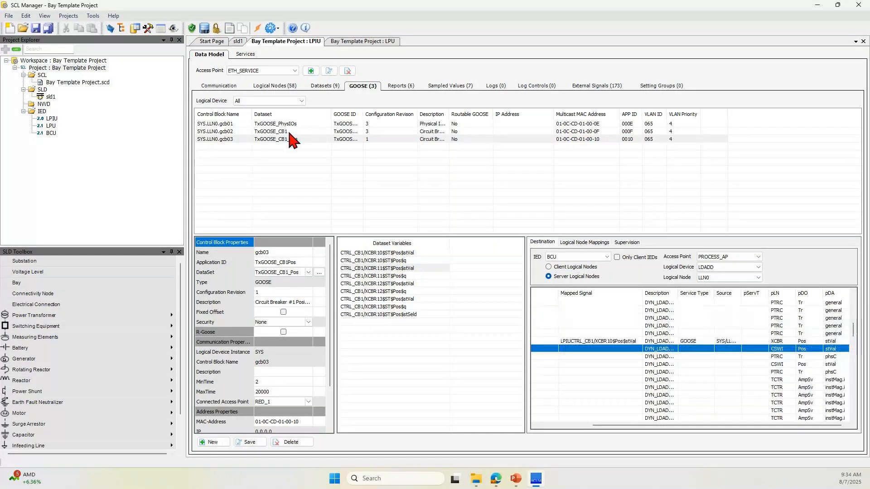
{"action": "left_click", "coordinate": [290, 132]}
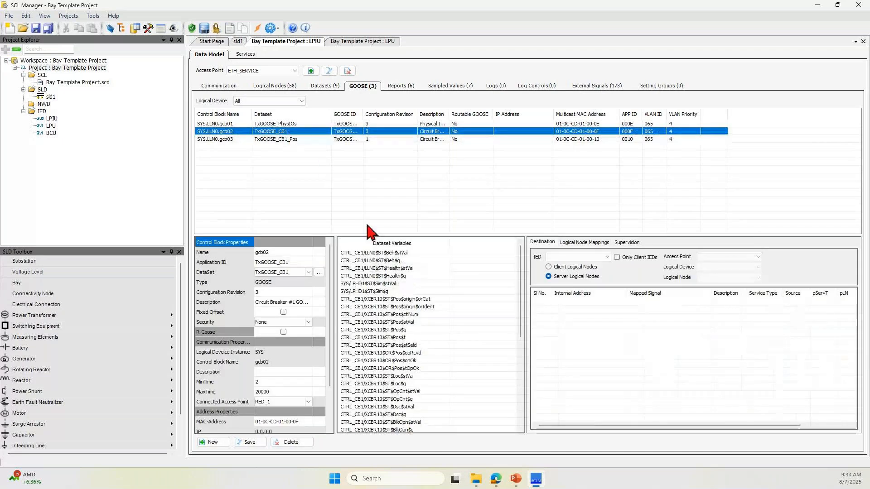
{"action": "left_click_drag", "start_coordinate": [520, 333], "coordinate": [523, 426]}
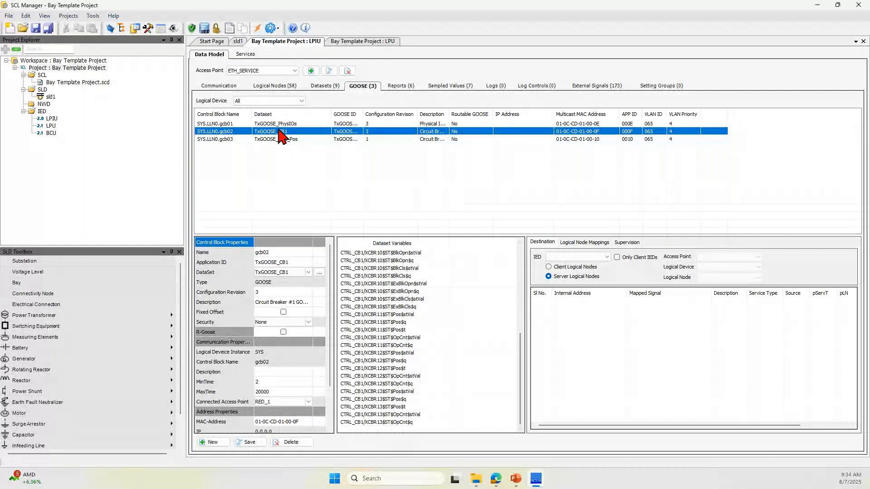
{"action": "left_click", "coordinate": [294, 126]}
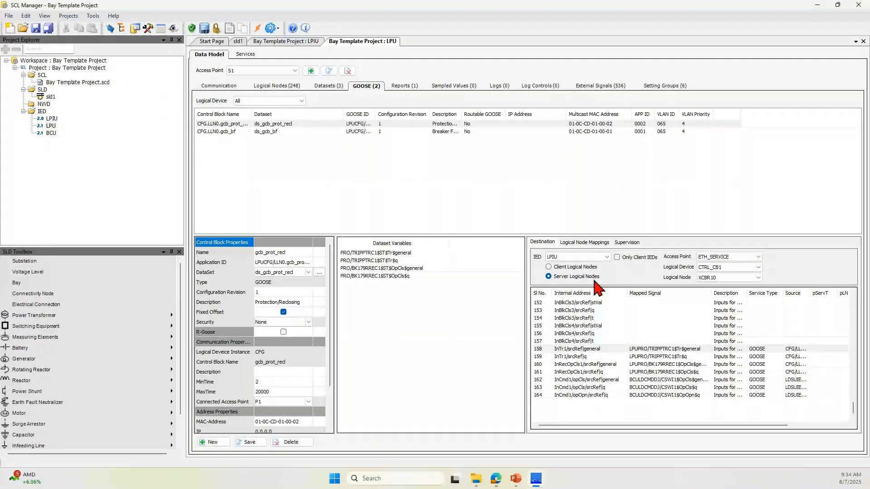
- Select OpCls$general of BK179RREC1 in LPU's gcb_prot_recl control block and check the inputs with BCU as the destination IED
{"action": "left_click", "coordinate": [314, 124]}
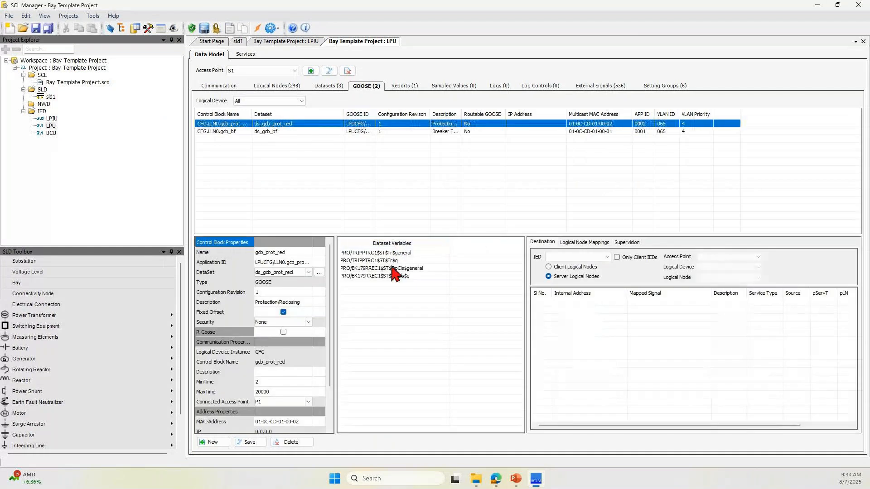
{"action": "left_click", "coordinate": [392, 269]}
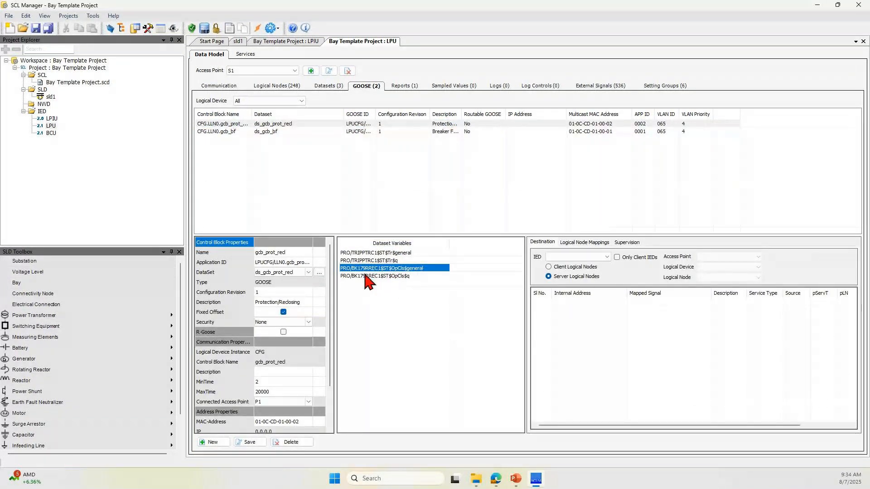
{"action": "left_click", "coordinate": [606, 257]}
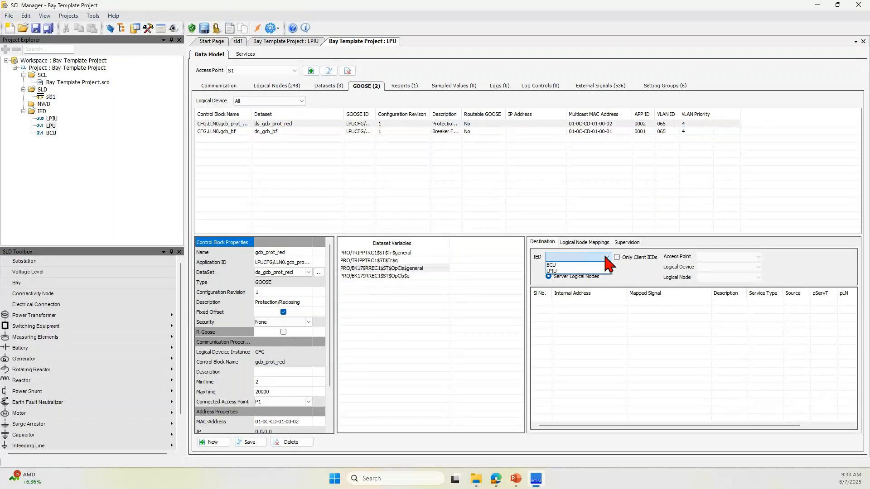
{"action": "left_click", "coordinate": [588, 265]}
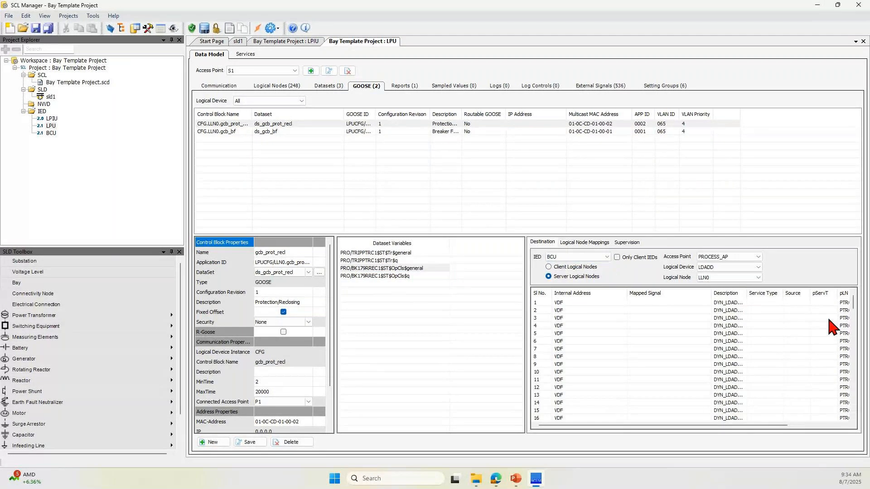
{"action": "left_click_drag", "start_coordinate": [713, 426], "coordinate": [827, 429]}
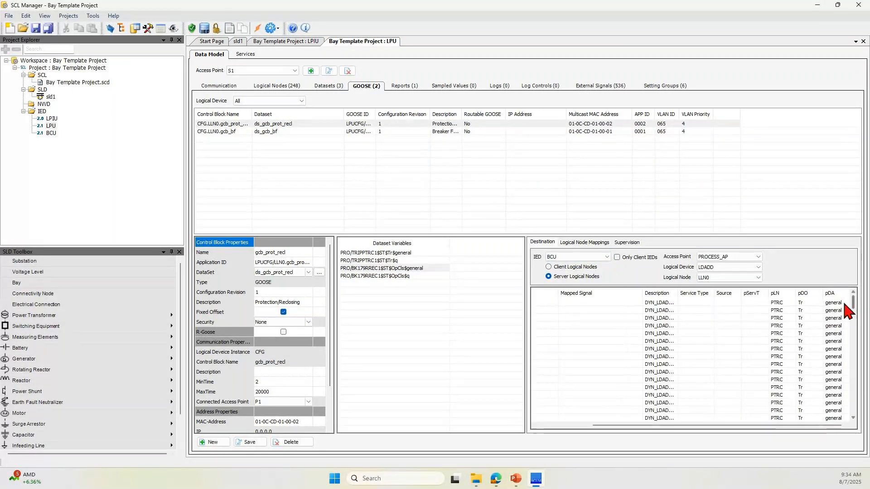
{"action": "left_click_drag", "start_coordinate": [854, 312], "coordinate": [858, 410]}
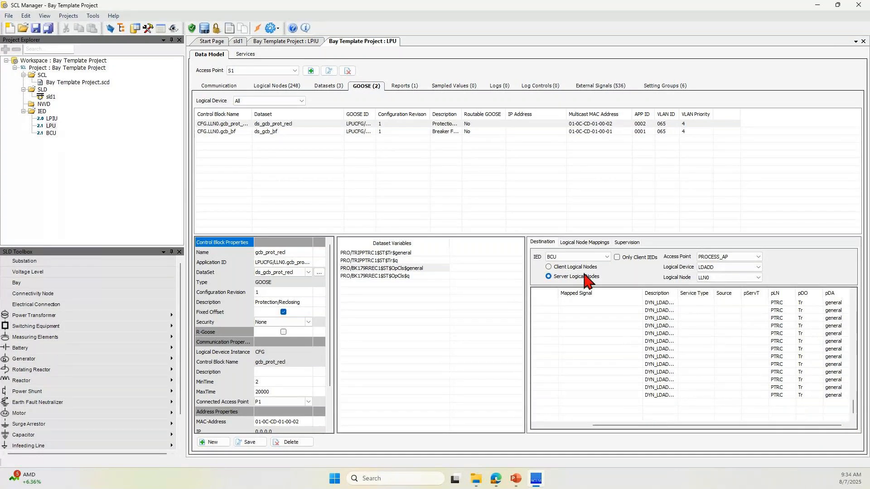
- Switch the destination to LPIU's logical device CTRL_CB1 and widen the internal address column to show the full addresses
{"action": "left_click", "coordinate": [605, 258]}
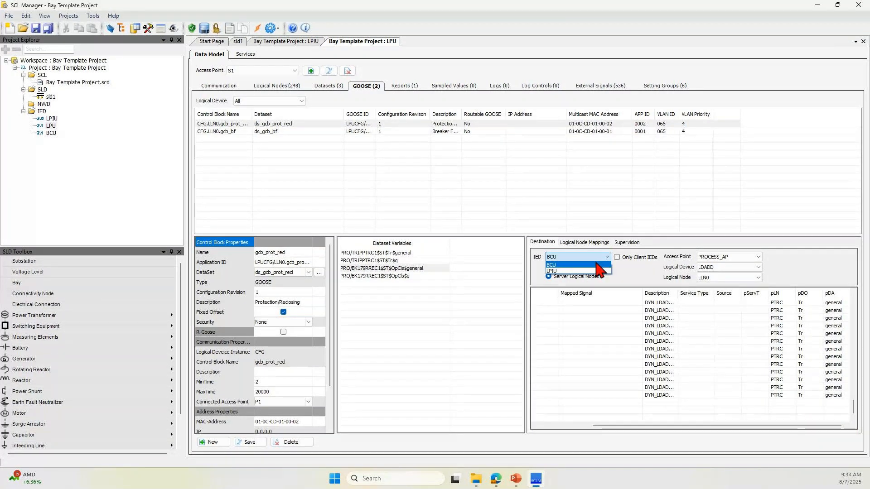
{"action": "left_click", "coordinate": [597, 270]}
{"action": "left_click", "coordinate": [714, 273]}
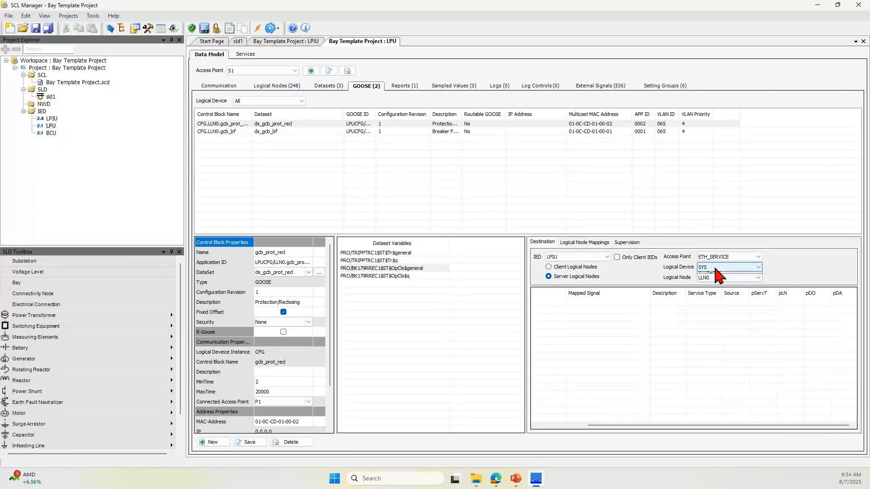
{"action": "left_click", "coordinate": [716, 287]}
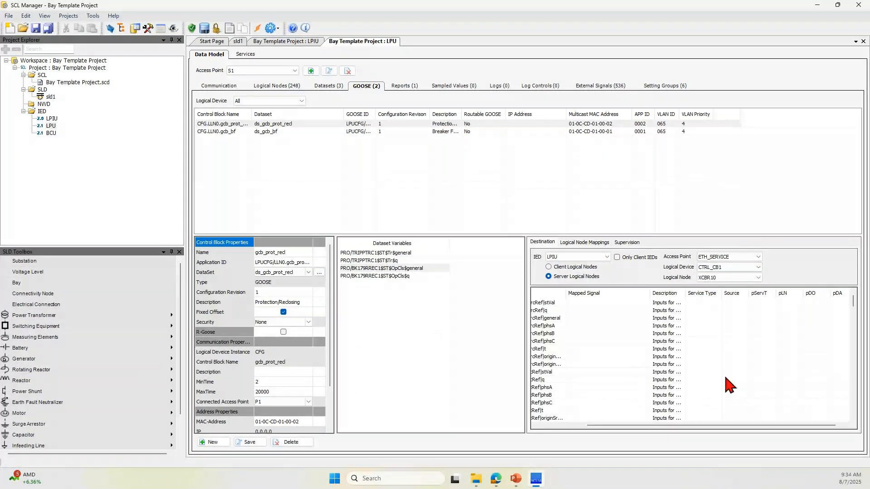
{"action": "left_click_drag", "start_coordinate": [625, 428], "coordinate": [529, 431]}
{"action": "left_click_drag", "start_coordinate": [627, 293], "coordinate": [685, 297]}
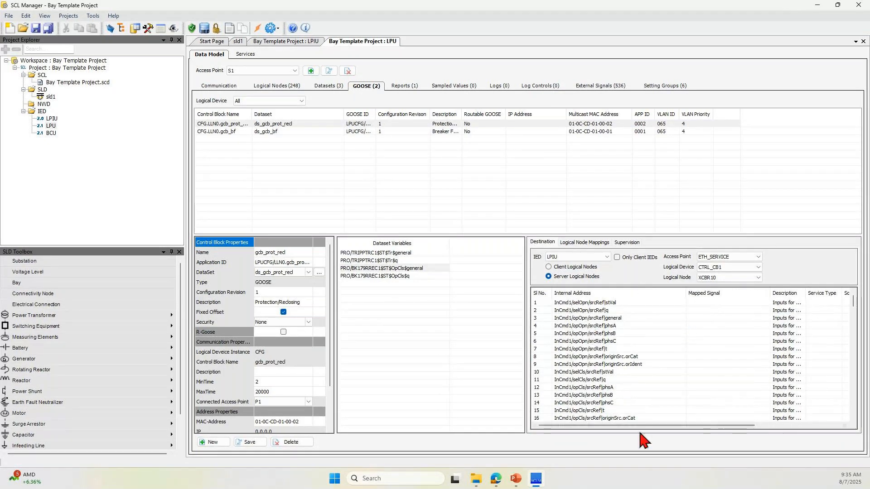
{"action": "left_click_drag", "start_coordinate": [647, 427], "coordinate": [743, 427]}
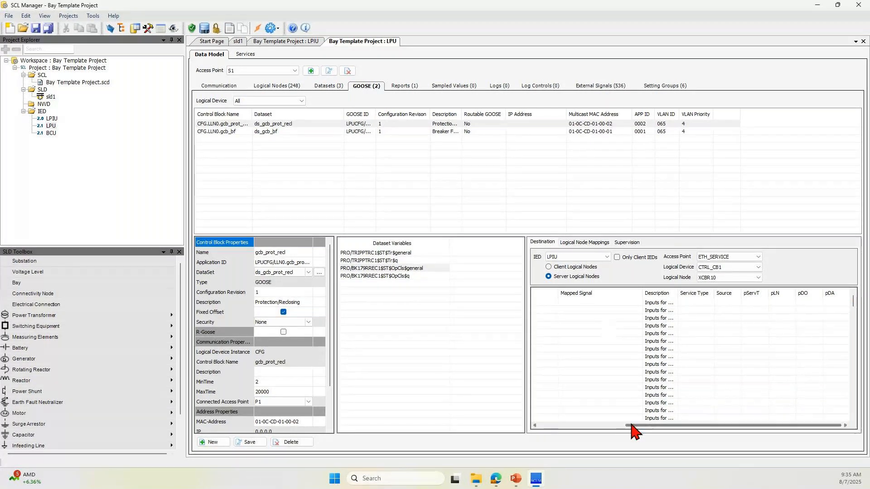
{"action": "scroll", "coordinate": [610, 330], "scroll_direction": "left", "scroll_amount": 5}
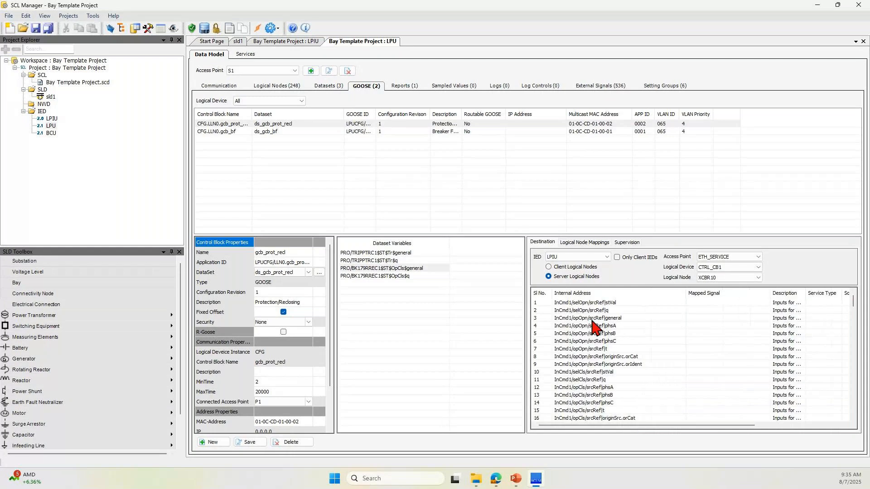
- Examine the XCBR10 internal addresses for the command, trip and reclose inputs, down to the mapped signals at the list's end
{"action": "left_click", "coordinate": [592, 319]}
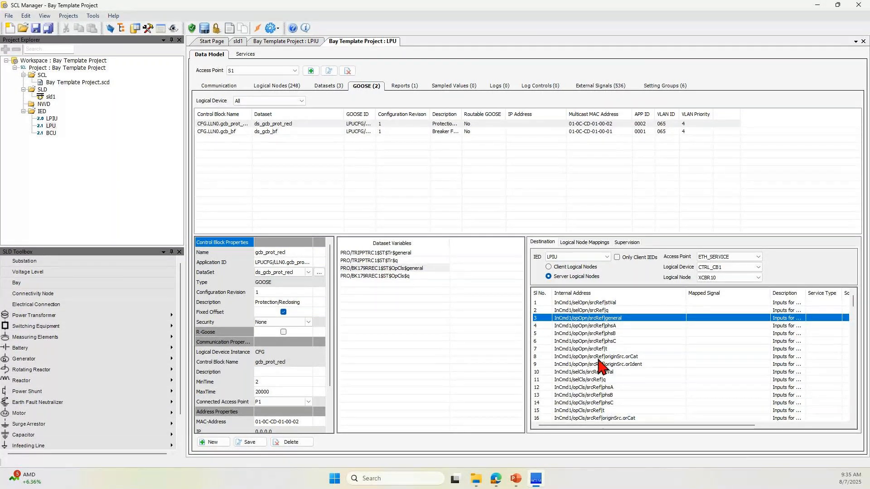
{"action": "scroll", "coordinate": [598, 391], "scroll_direction": "down", "scroll_amount": 1}
{"action": "scroll", "coordinate": [598, 393], "scroll_direction": "down", "scroll_amount": 3}
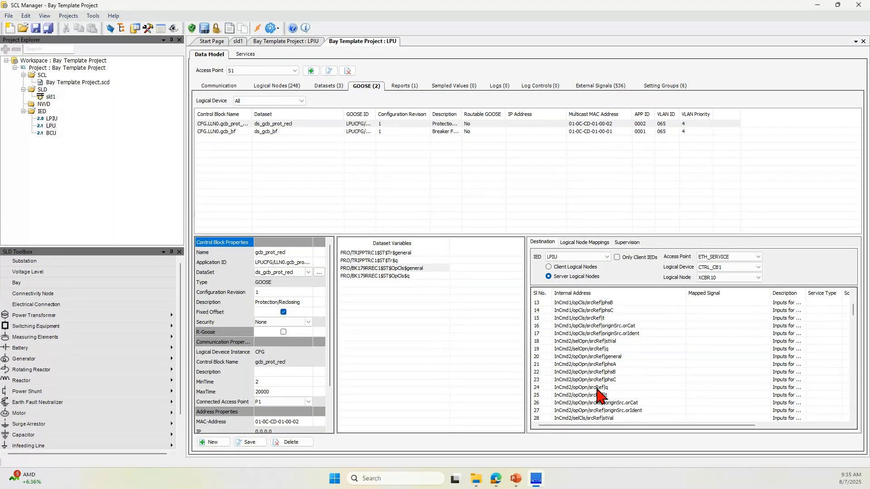
{"action": "scroll", "coordinate": [599, 389], "scroll_direction": "down", "scroll_amount": 3}
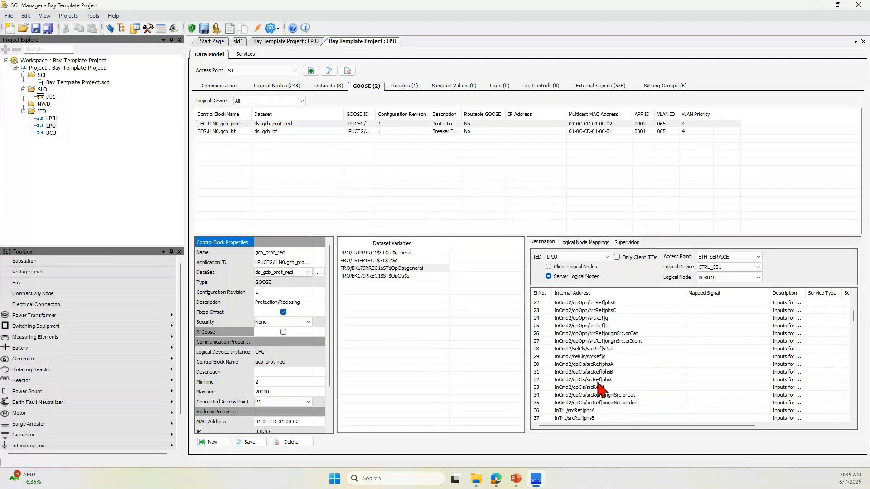
{"action": "left_click", "coordinate": [595, 350]}
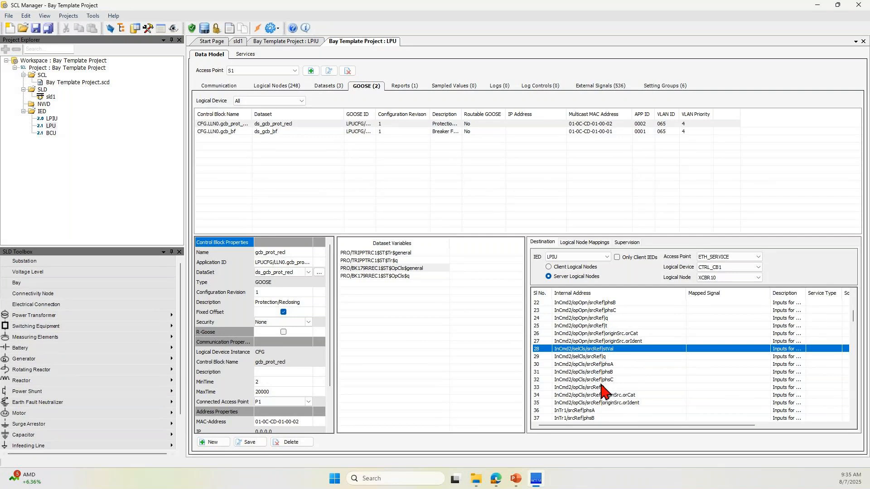
{"action": "scroll", "coordinate": [602, 388], "scroll_direction": "down", "scroll_amount": 1}
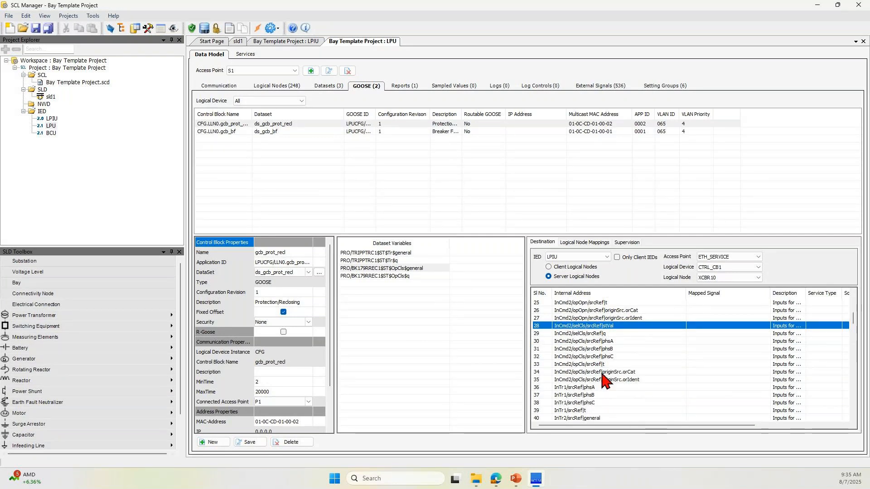
{"action": "scroll", "coordinate": [605, 382], "scroll_direction": "down", "scroll_amount": 20}
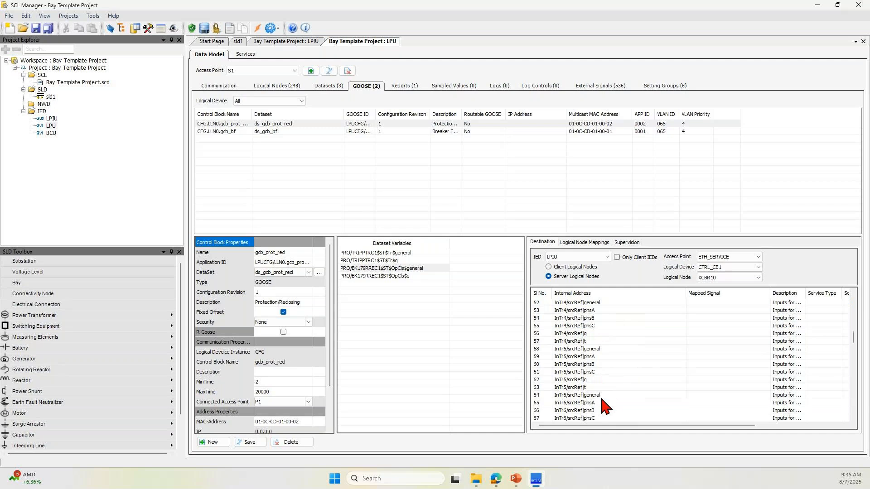
{"action": "scroll", "coordinate": [605, 407], "scroll_direction": "down", "scroll_amount": 10}
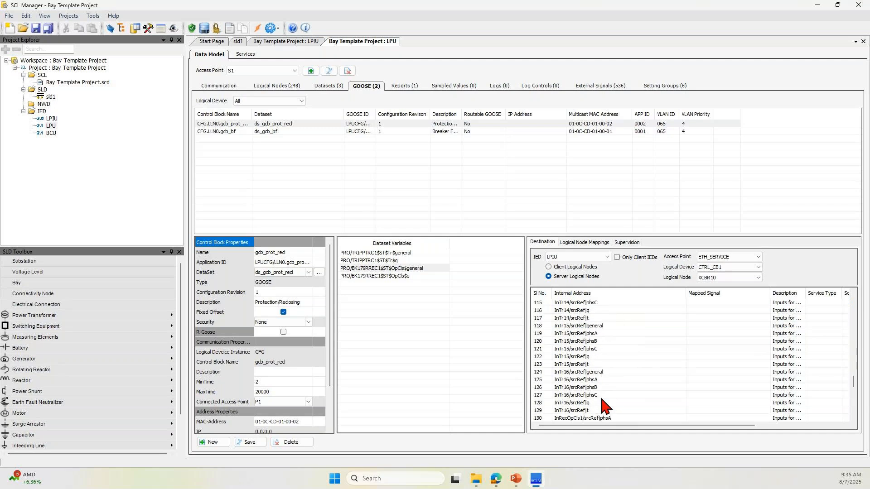
{"action": "scroll", "coordinate": [605, 406], "scroll_direction": "down", "scroll_amount": 11}
{"action": "scroll", "coordinate": [604, 407], "scroll_direction": "down", "scroll_amount": 2}
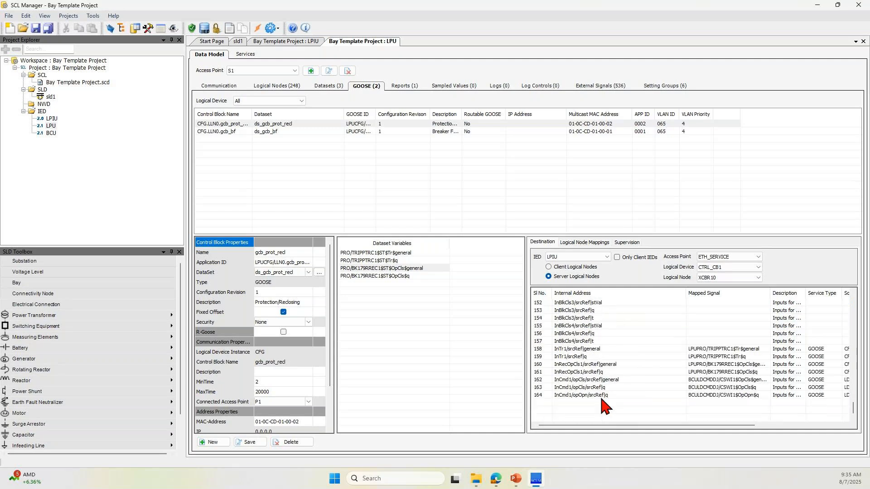
- Unlink the mapped signal from the internal address InRecOpCls1/srcRef|general
{"action": "left_click", "coordinate": [664, 365]}
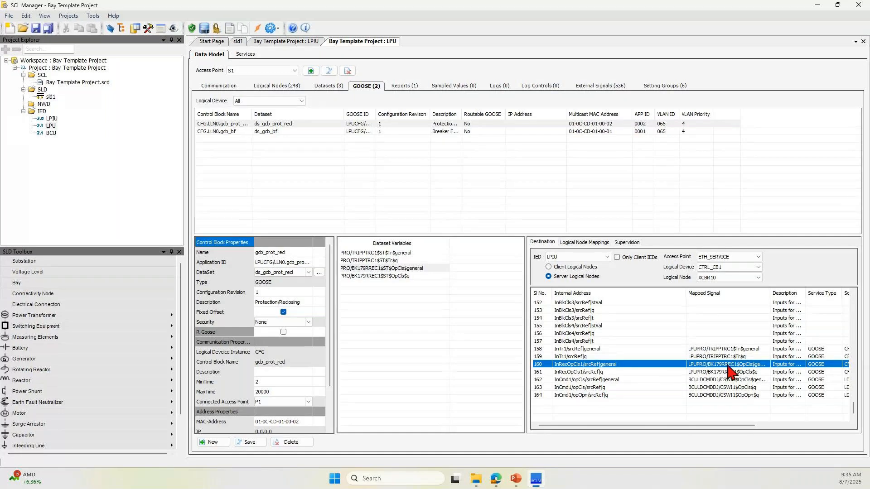
{"action": "right_click", "coordinate": [699, 366]}
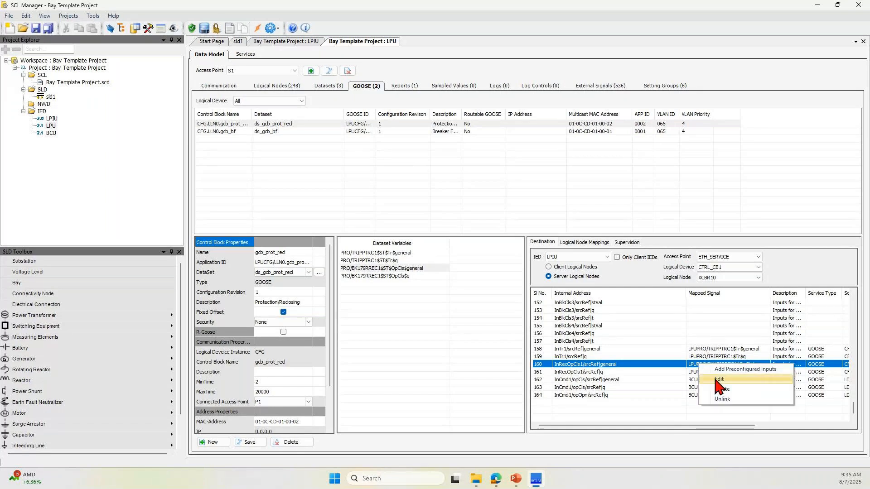
{"action": "left_click", "coordinate": [722, 399]}
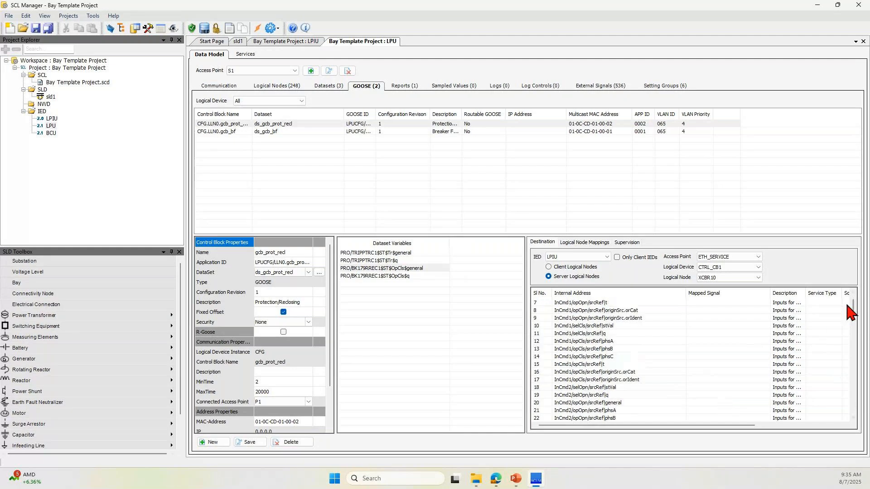
- Map the dataset variable PRO/BK179RREC1$ST$OpCls$general to the LPIU internal address InRecOpCls1/srcRef|general
{"action": "left_click_drag", "start_coordinate": [851, 303], "coordinate": [858, 376]}
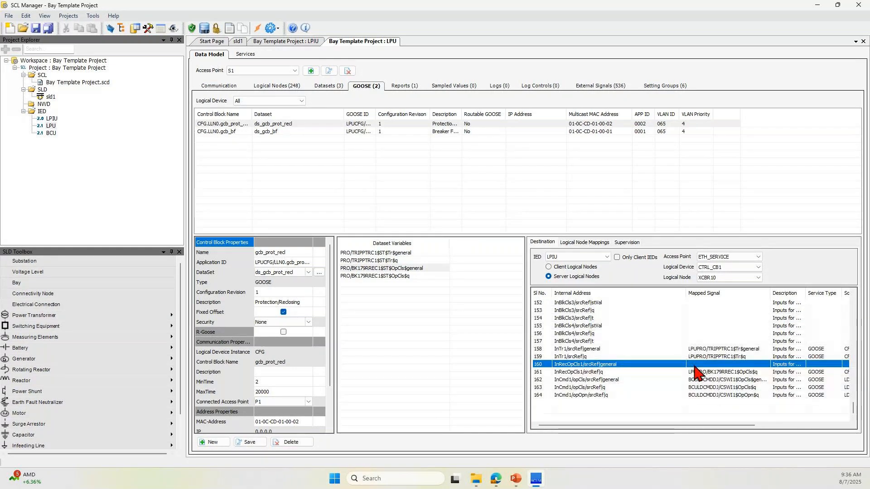
{"action": "left_click", "coordinate": [392, 269]}
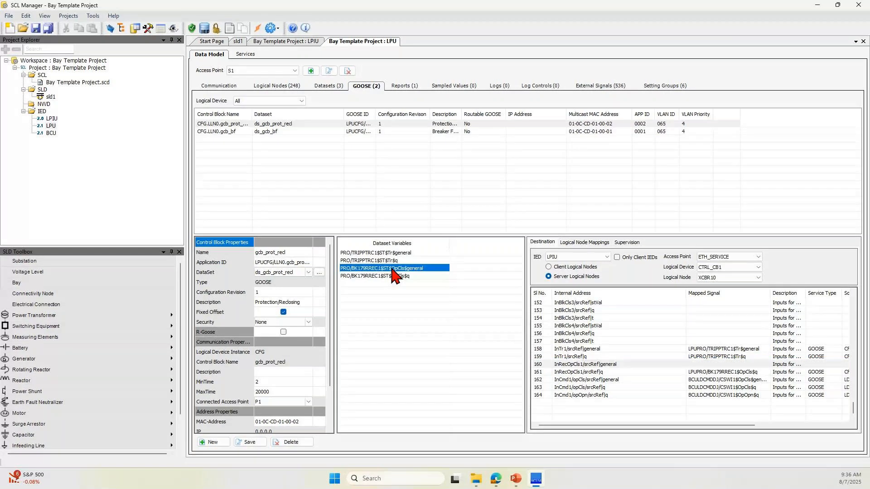
{"action": "left_click_drag", "start_coordinate": [392, 272], "coordinate": [707, 365]}
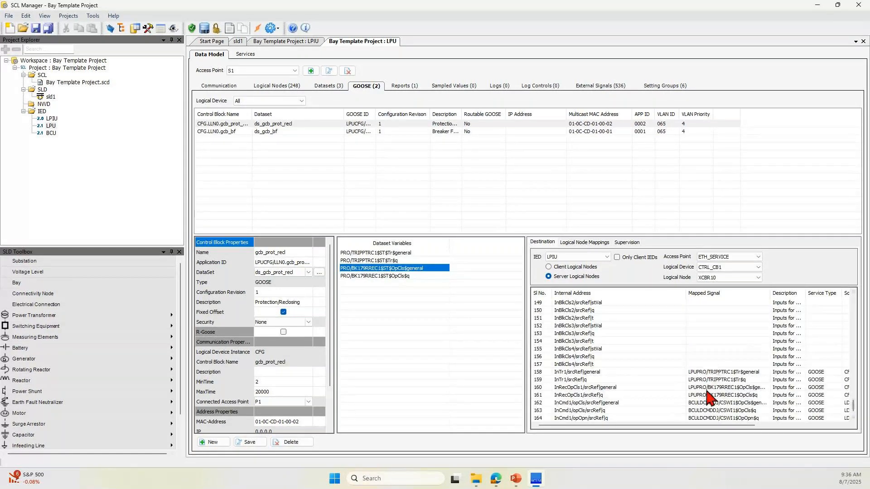
{"action": "left_click_drag", "start_coordinate": [670, 426], "coordinate": [632, 427]}
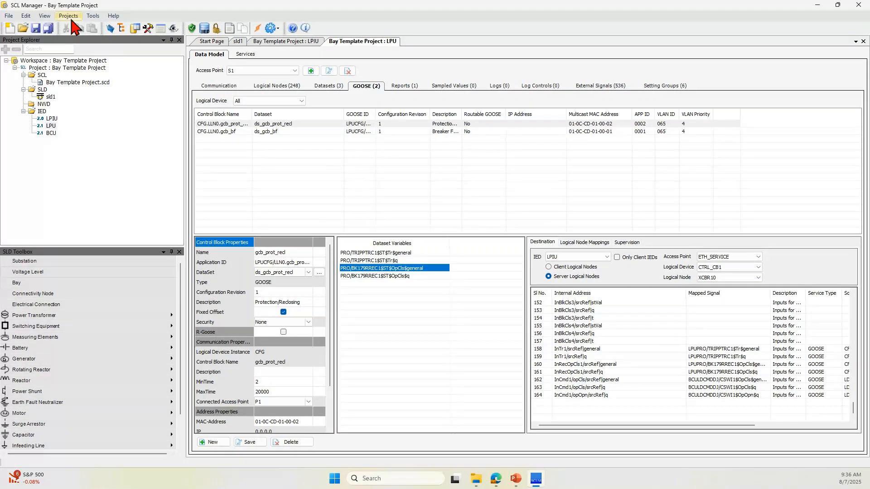
- Open the External Signals mapping matrix for Bay Template Project and enlarge the window to fit all destination IEDs
{"action": "left_click", "coordinate": [54, 68]}
{"action": "left_click", "coordinate": [69, 16]}
{"action": "left_click", "coordinate": [88, 39]}
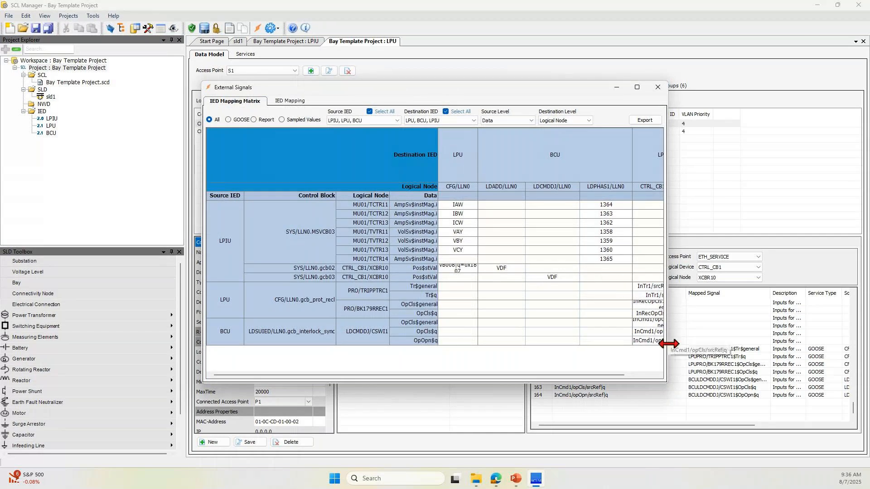
{"action": "left_click_drag", "start_coordinate": [666, 384], "coordinate": [798, 413]}
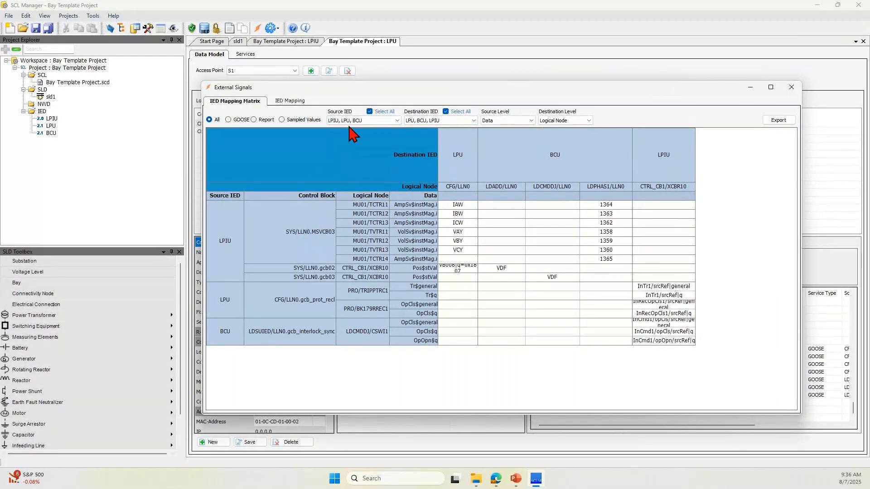
- Filter the IED mapping matrix to show only LPIU as the source IED
{"action": "left_click", "coordinate": [380, 111]}
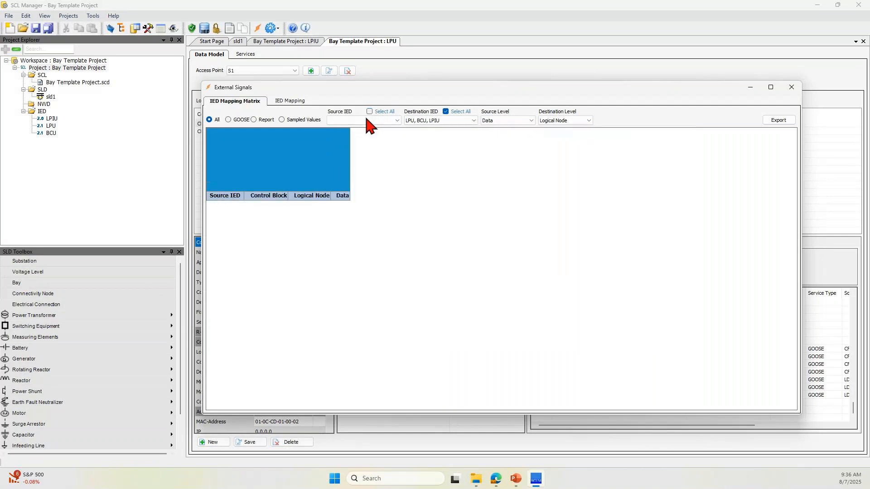
{"action": "left_click", "coordinate": [366, 119]}
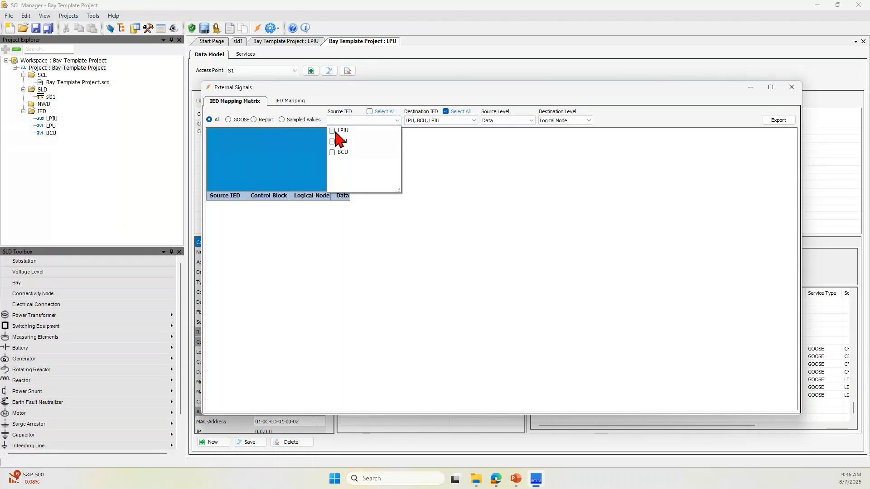
{"action": "left_click", "coordinate": [333, 131]}
{"action": "left_click", "coordinate": [653, 156]}
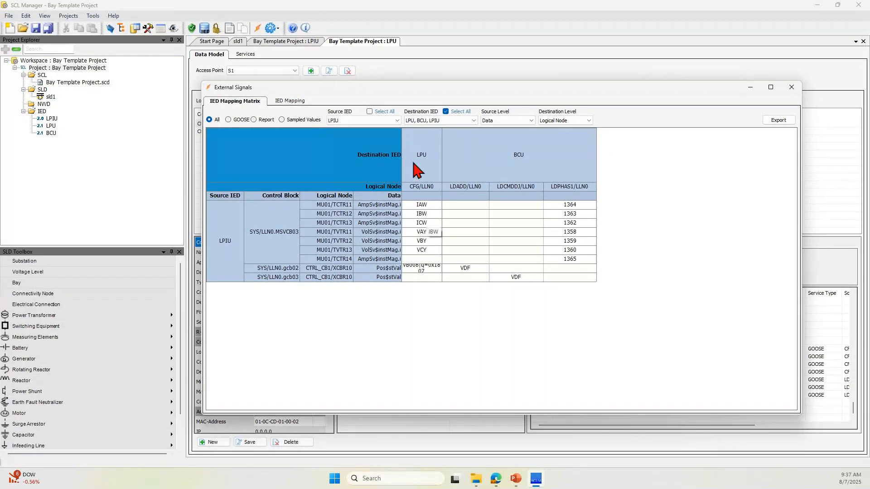
- Filter the IED mapping matrix to show only LPU as the source IED
{"action": "left_click", "coordinate": [362, 120]}
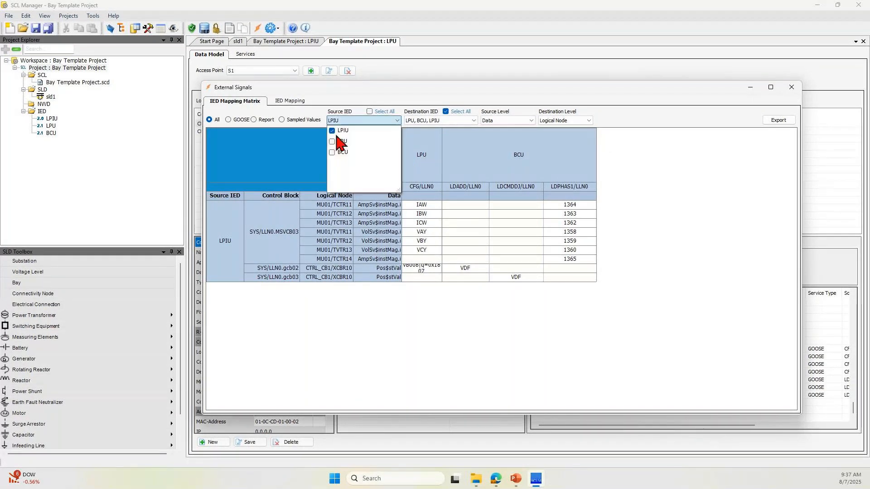
{"action": "left_click", "coordinate": [333, 141]}
{"action": "left_click", "coordinate": [332, 130]}
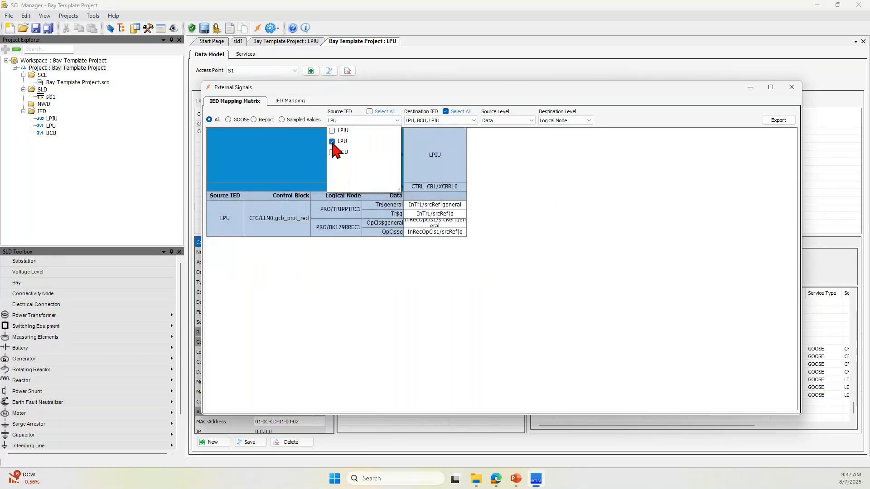
{"action": "left_click", "coordinate": [305, 163]}
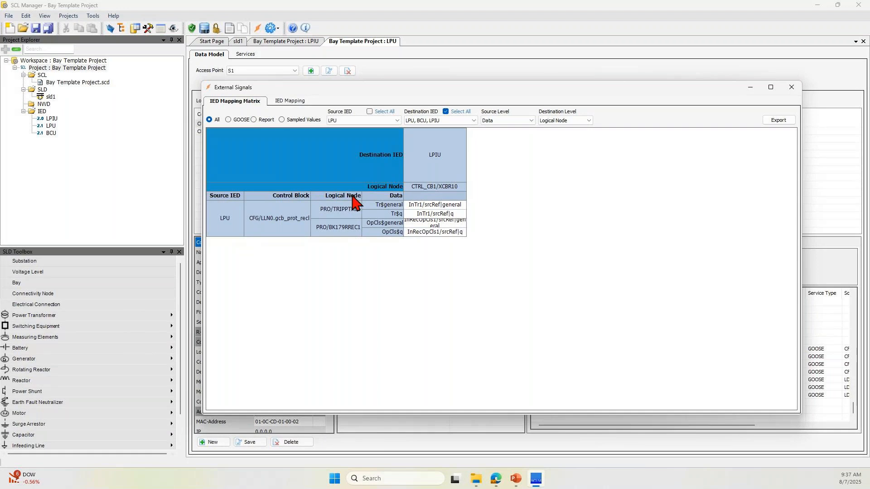
- Switch the mapping matrix's source IED filter from LPU to BCU only
{"action": "left_click", "coordinate": [358, 120]}
{"action": "left_click", "coordinate": [333, 152]}
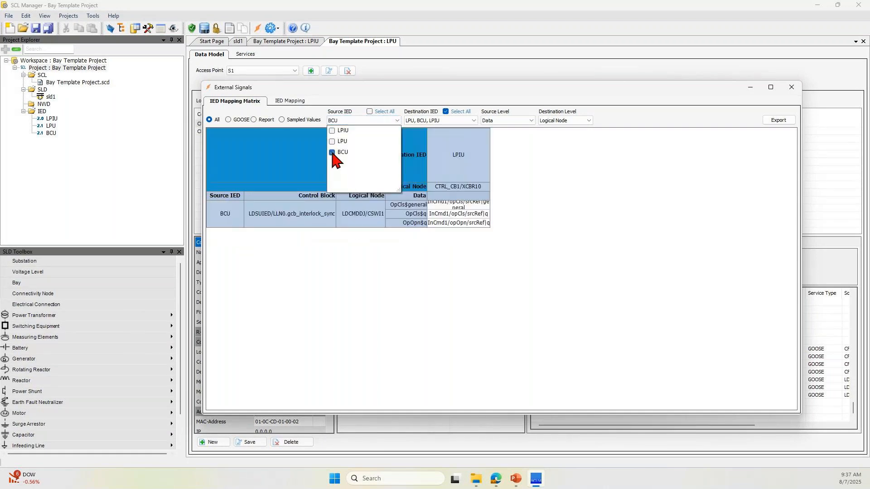
{"action": "left_click", "coordinate": [306, 220]}
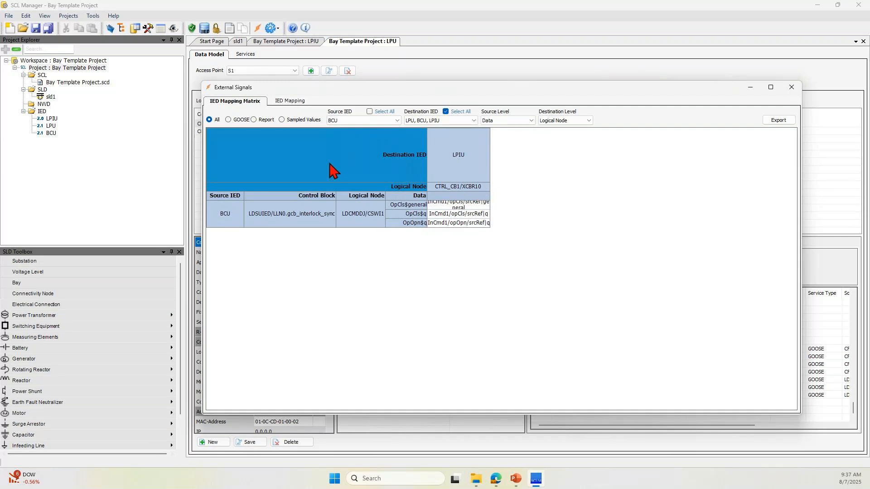
- Include all source IEDs in the mapping matrix and close the External Signals window
{"action": "left_click", "coordinate": [395, 121]}
{"action": "left_click", "coordinate": [379, 118]}
{"action": "left_click", "coordinate": [379, 112]}
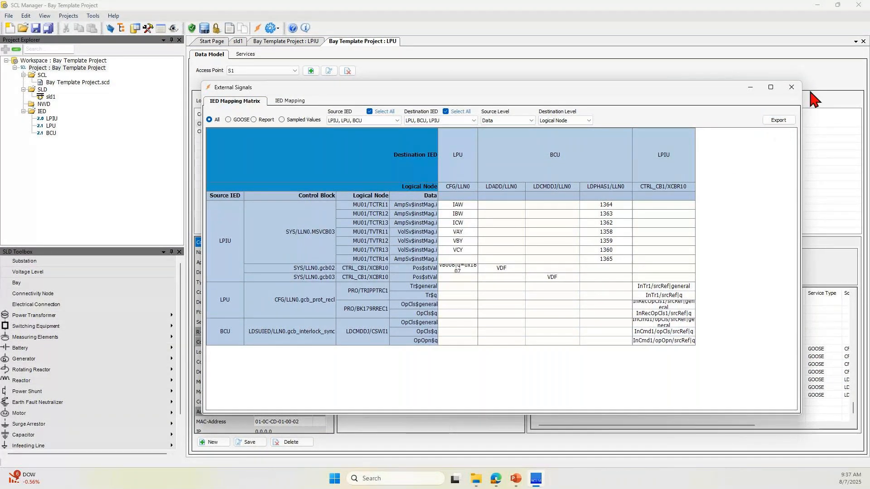
{"action": "left_click", "coordinate": [791, 87]}
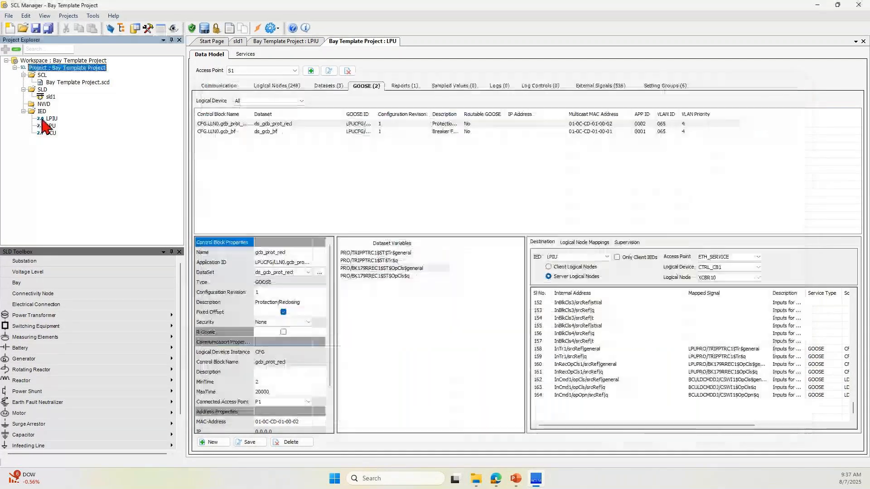
- Open the project's network addressing and review the IED summary, widening the Subnetwork and Manufacturer columns
{"action": "right_click", "coordinate": [51, 72]}
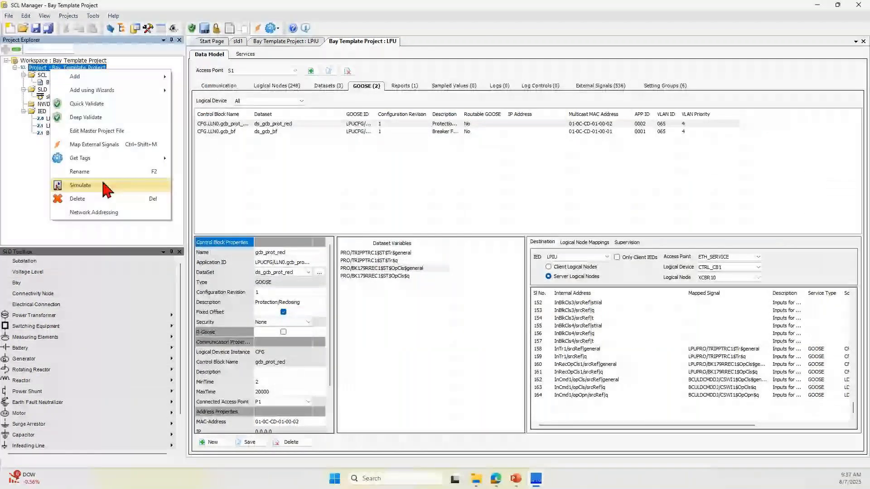
{"action": "left_click", "coordinate": [98, 212]}
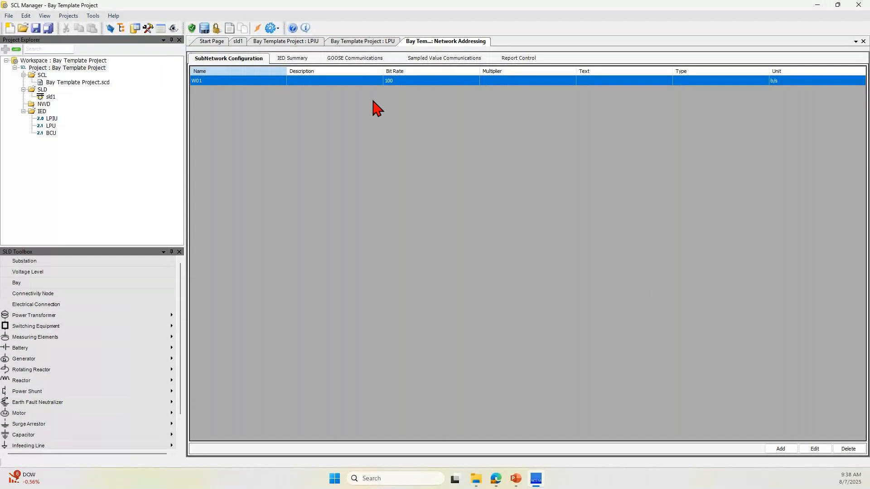
{"action": "left_click", "coordinate": [292, 58]}
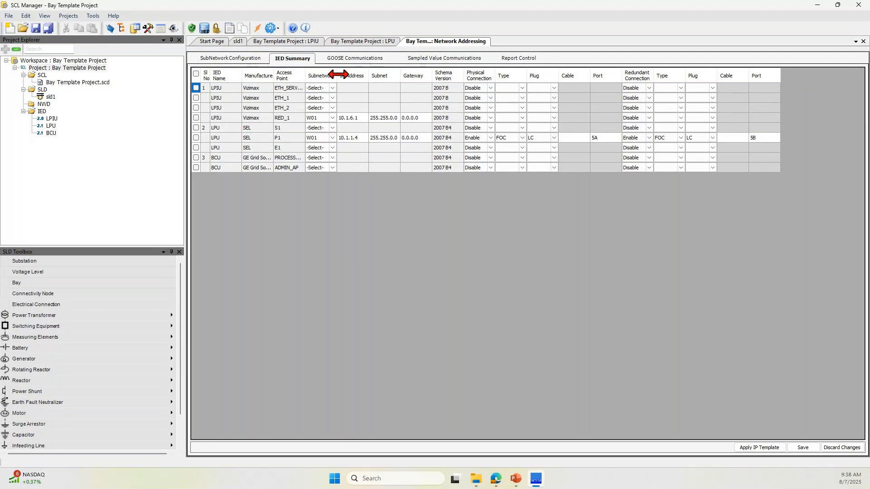
{"action": "left_click_drag", "start_coordinate": [338, 74], "coordinate": [356, 76]}
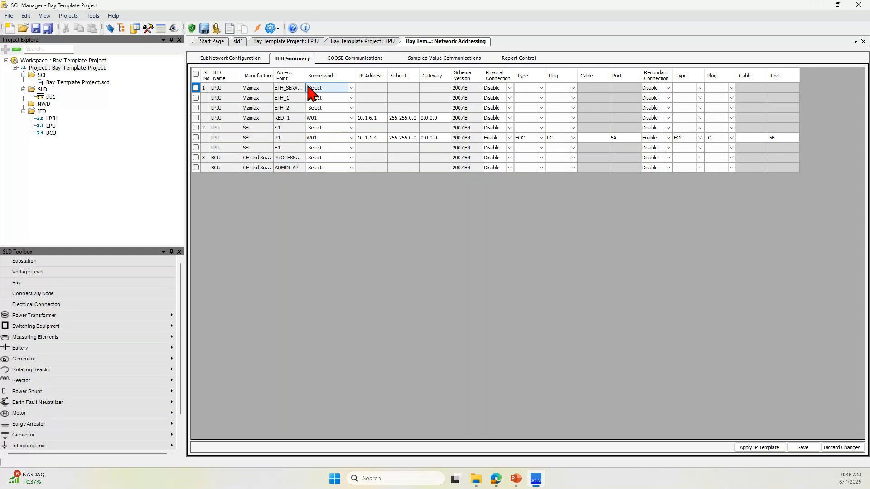
{"action": "left_click_drag", "start_coordinate": [272, 76], "coordinate": [316, 78]}
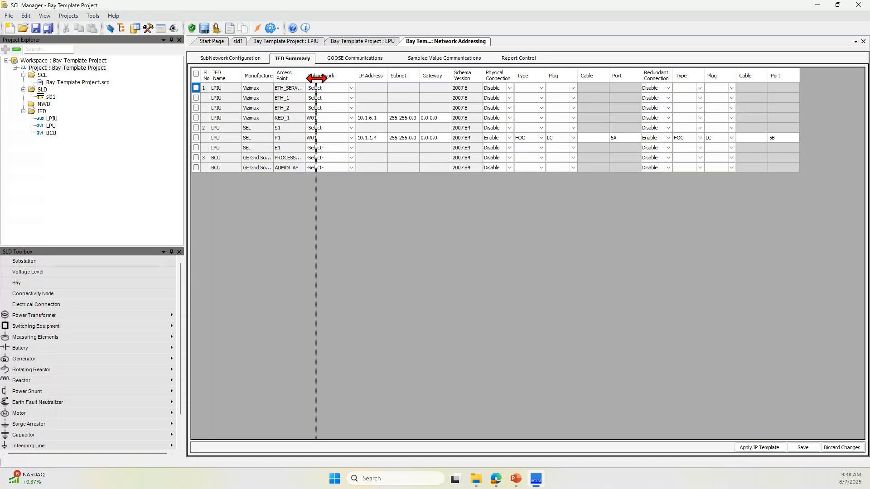
{"action": "left_click_drag", "start_coordinate": [317, 78], "coordinate": [316, 79]}
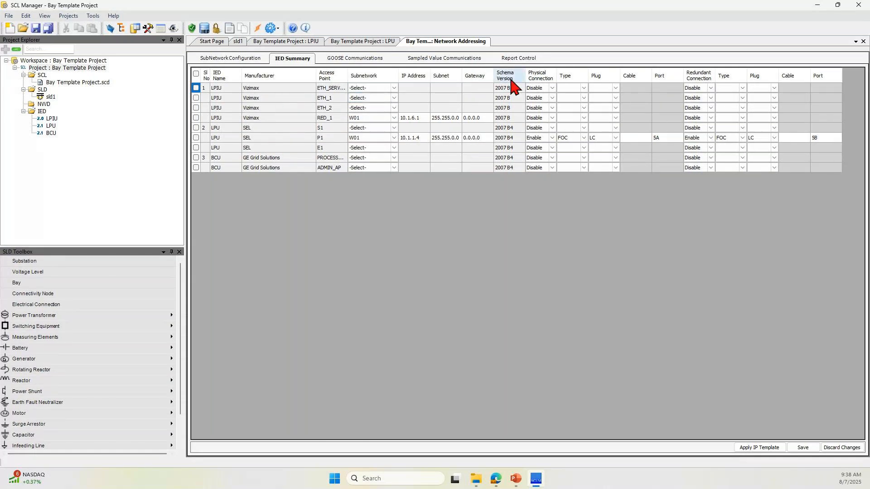
- Review the project's GOOSE communications, widening the MAC Address column to show the full addresses
{"action": "left_click", "coordinate": [346, 62]}
{"action": "left_click", "coordinate": [305, 60]}
{"action": "left_click", "coordinate": [327, 66]}
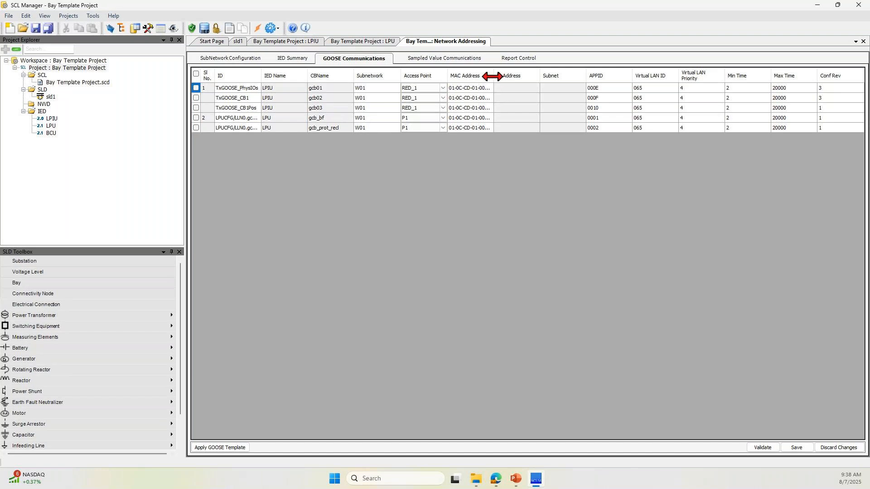
{"action": "left_click_drag", "start_coordinate": [493, 76], "coordinate": [528, 75]}
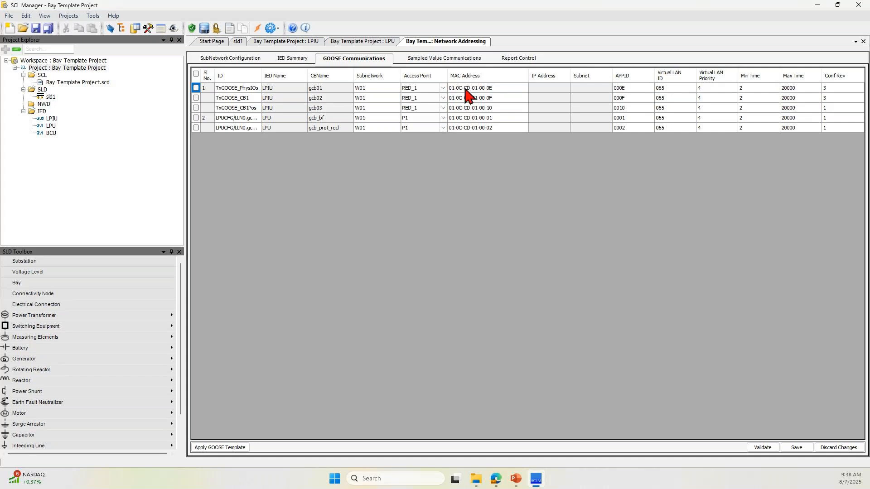
- Review the project's sampled value communications and its report control blocks
{"action": "left_click", "coordinate": [422, 58]}
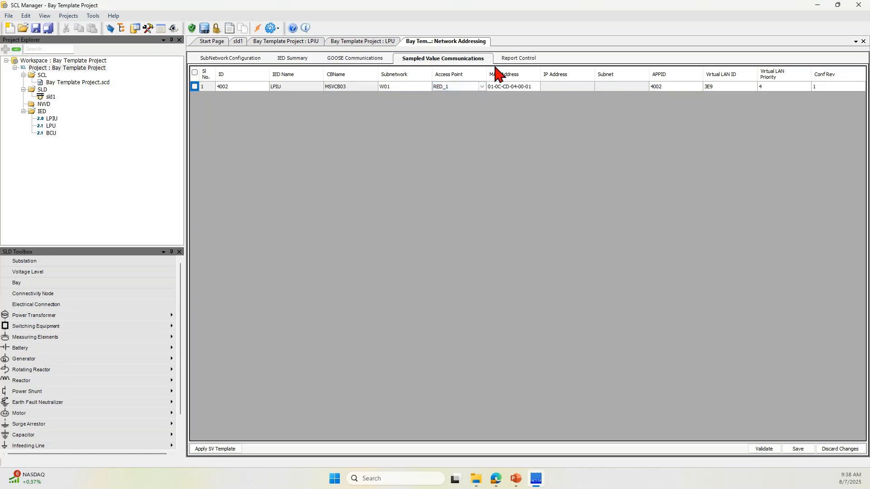
{"action": "left_click", "coordinate": [516, 59]}
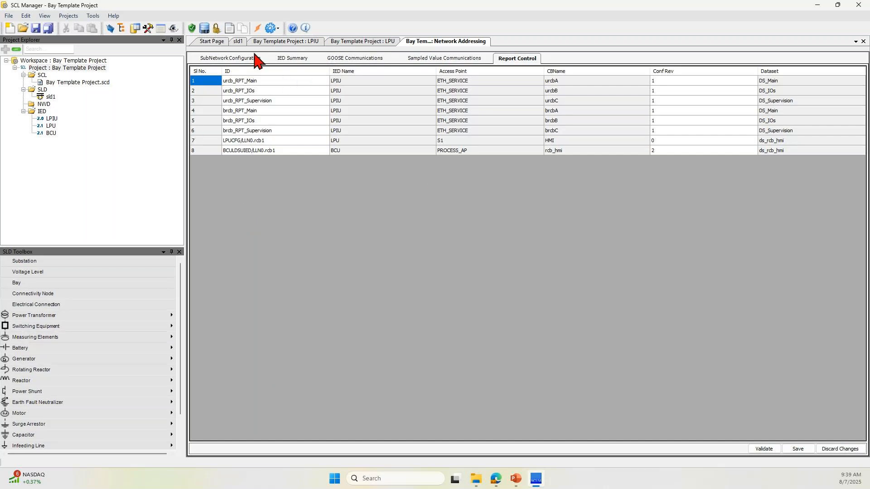
{"action": "right_click", "coordinate": [74, 67]}
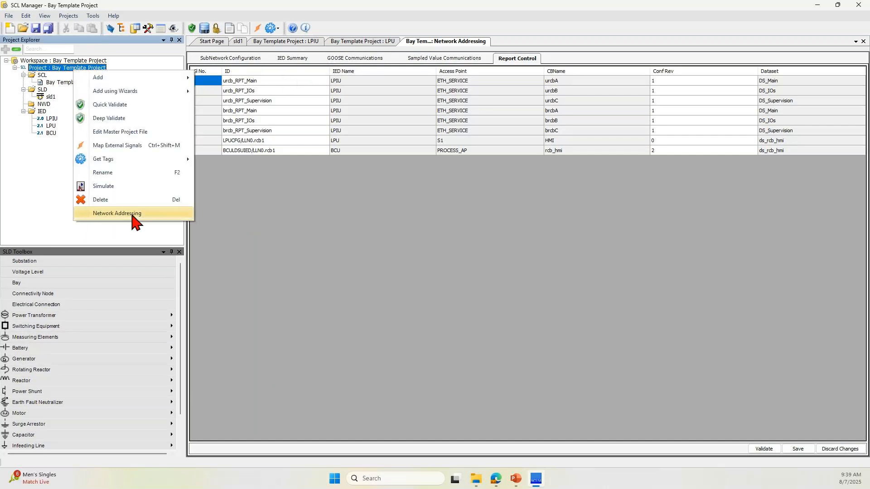
{"action": "left_click", "coordinate": [366, 227]}
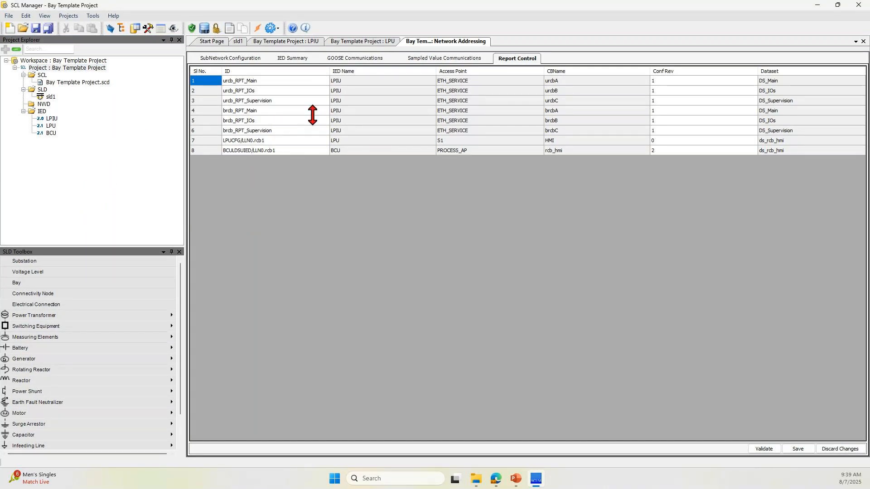
- Run a Quick Validate on Bay Template Project and display the error details
{"action": "right_click", "coordinate": [50, 68]}
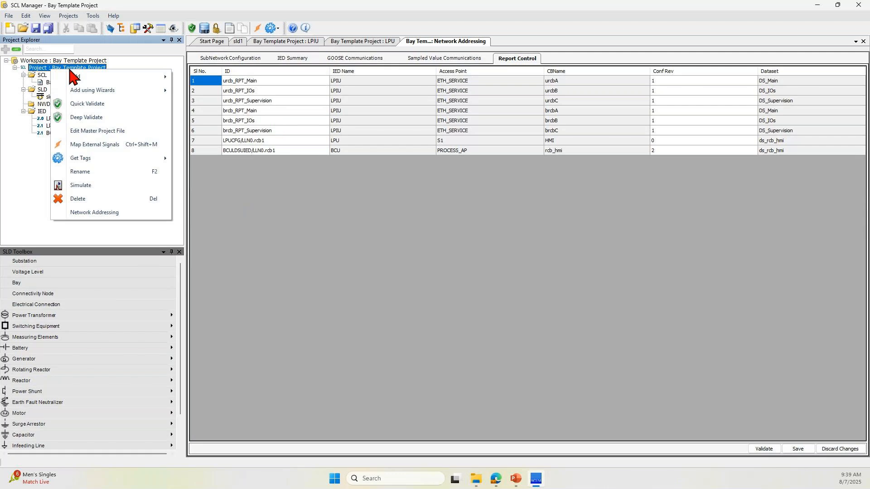
{"action": "left_click", "coordinate": [83, 106]}
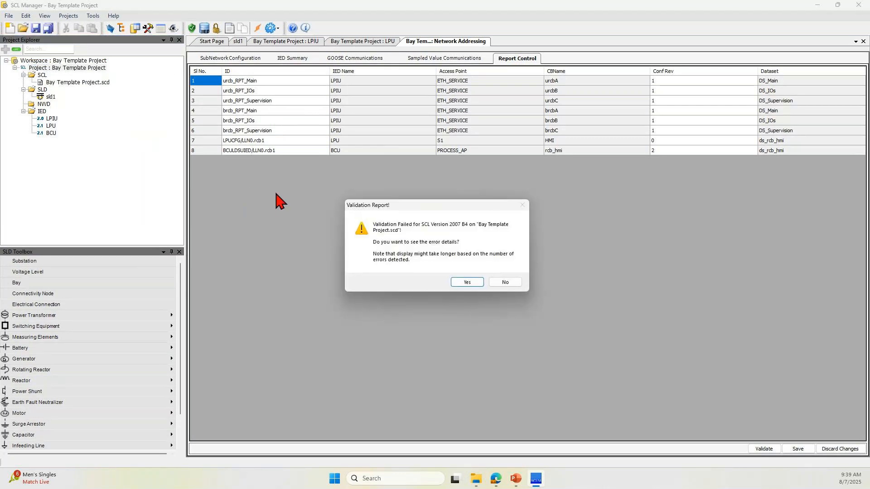
{"action": "left_click", "coordinate": [467, 282]}
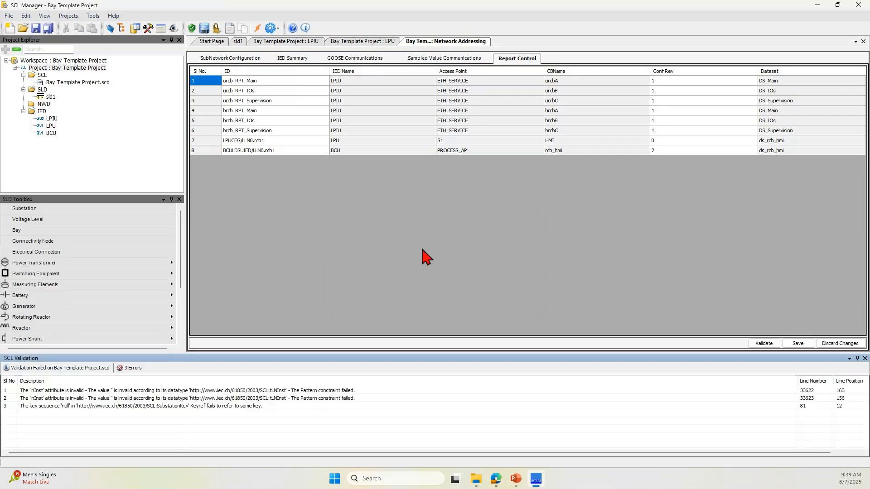
- Jump to the first validation error's line in the SCD file and highlight its lnInst attribute
{"action": "left_click", "coordinate": [87, 393]}
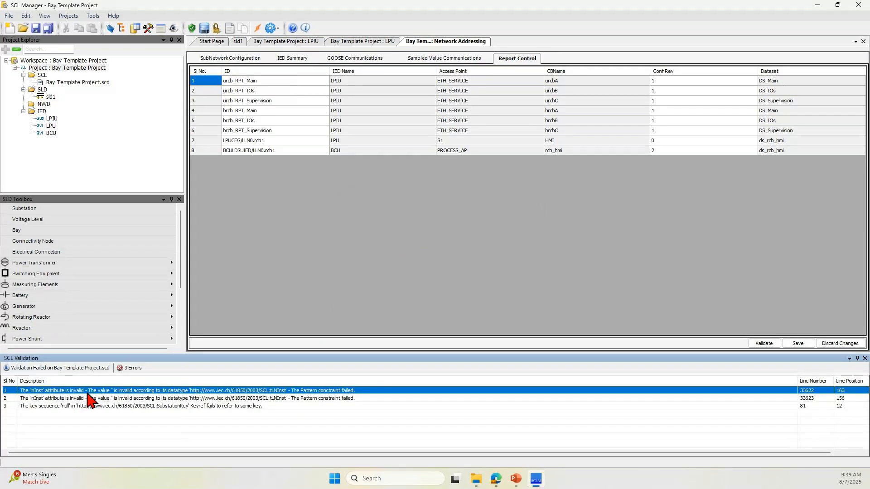
{"action": "double_click", "coordinate": [110, 392]}
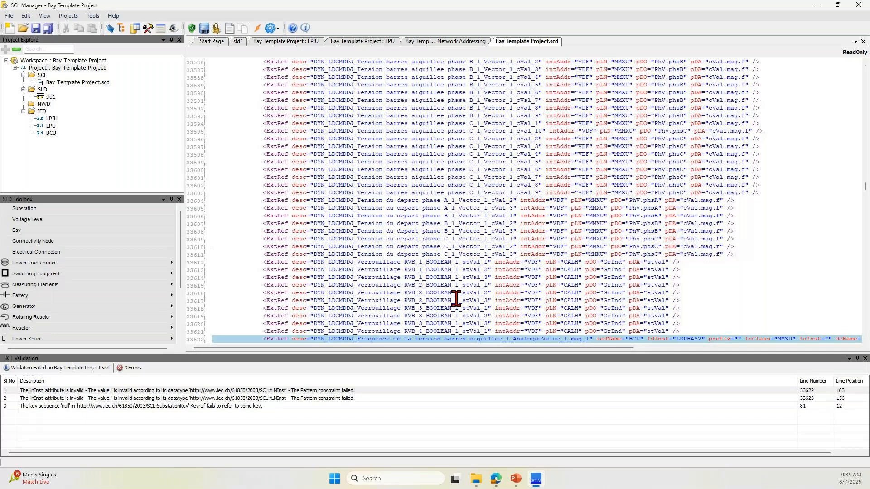
{"action": "scroll", "coordinate": [456, 299], "scroll_direction": "down", "scroll_amount": 2}
{"action": "left_click_drag", "start_coordinate": [404, 348], "coordinate": [440, 350]}
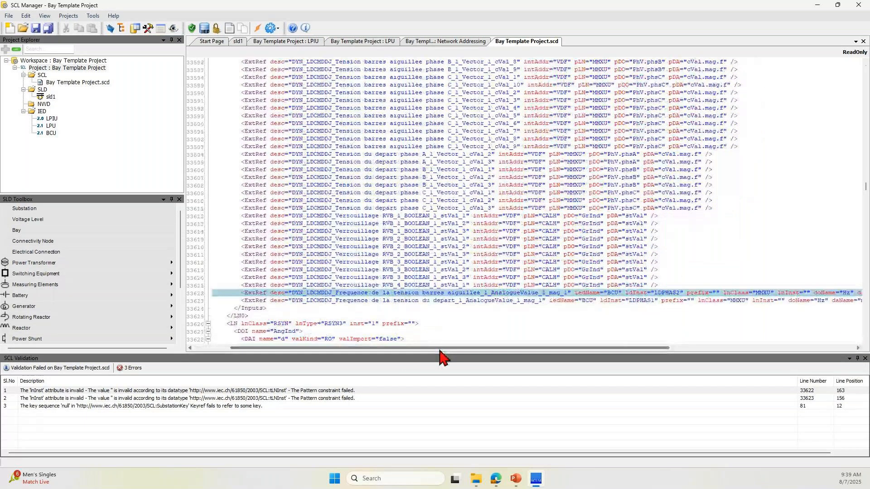
{"action": "left_click_drag", "start_coordinate": [440, 350], "coordinate": [581, 367]}
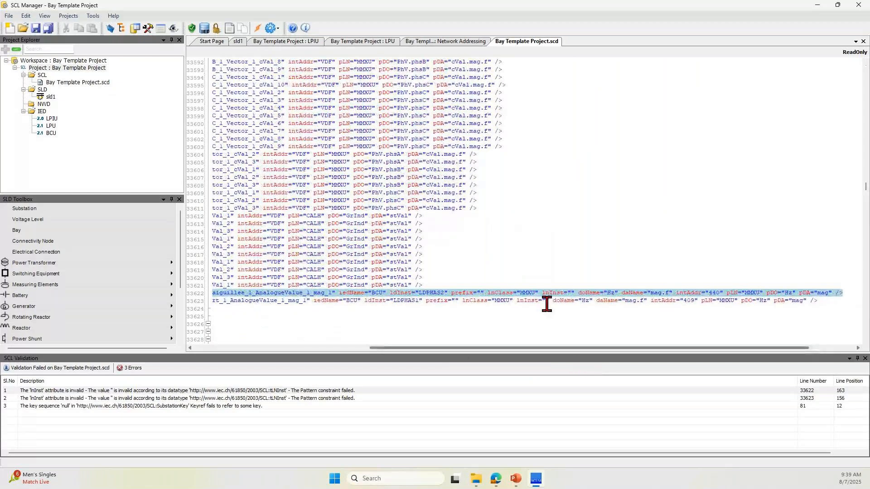
{"action": "left_click_drag", "start_coordinate": [542, 292], "coordinate": [579, 293]}
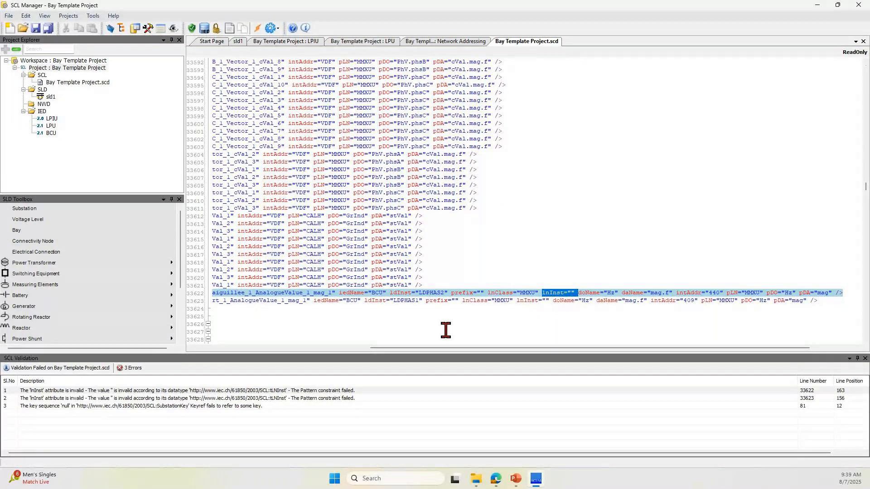
- Trace the first error's ExtRef line back through the SCD file to the start of the logical device that contains it
{"action": "left_click_drag", "start_coordinate": [413, 349], "coordinate": [338, 360]}
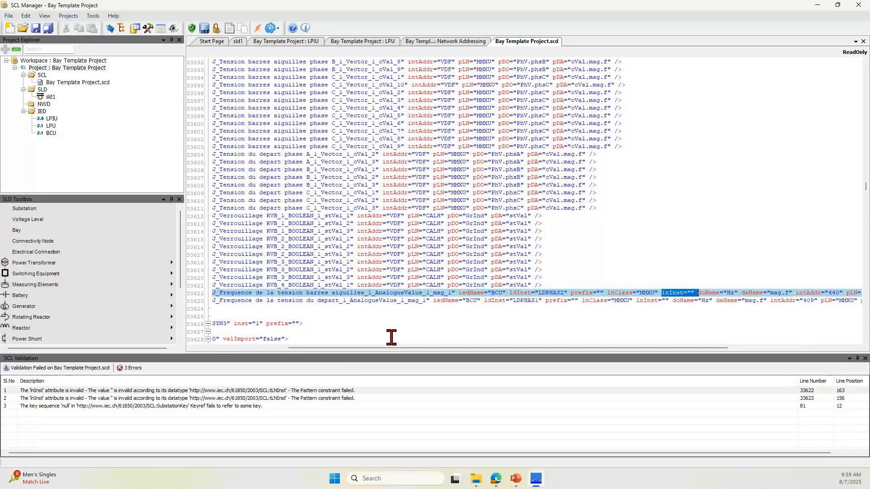
{"action": "left_click_drag", "start_coordinate": [391, 348], "coordinate": [338, 354]}
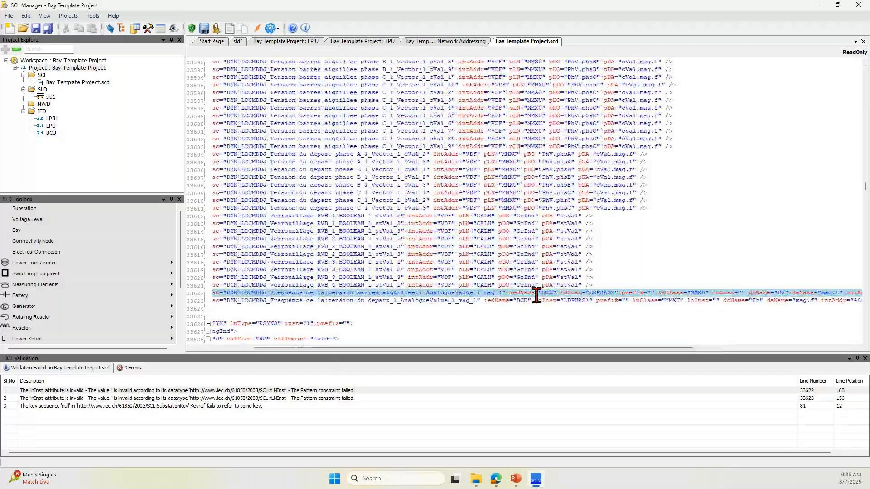
{"action": "left_click_drag", "start_coordinate": [369, 348], "coordinate": [299, 273]}
{"action": "scroll", "coordinate": [299, 273], "scroll_direction": "up", "scroll_amount": 4}
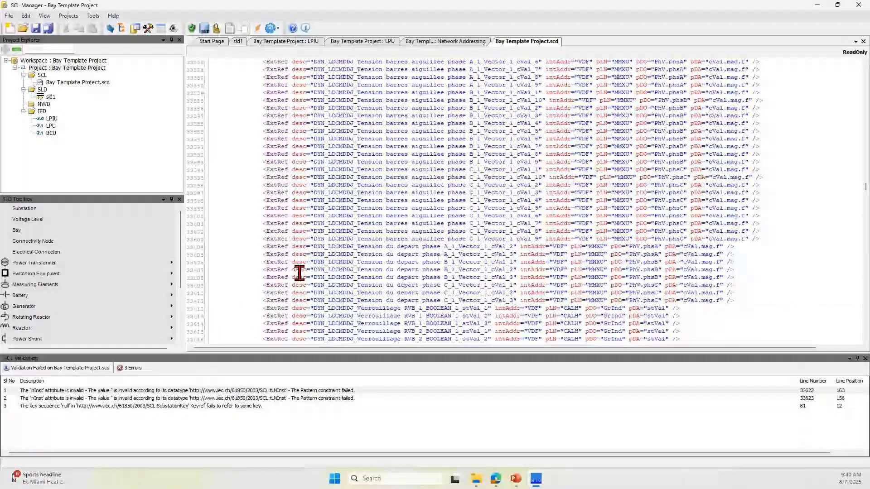
{"action": "scroll", "coordinate": [299, 273], "scroll_direction": "up", "scroll_amount": 20}
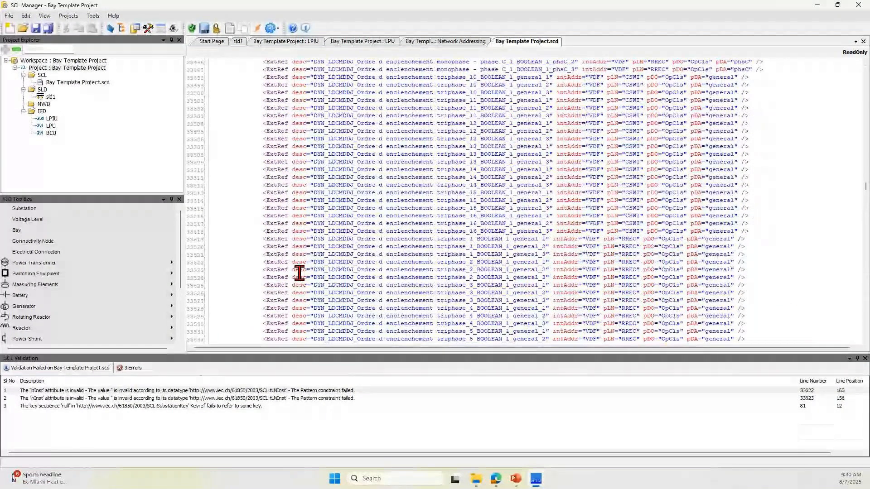
{"action": "scroll", "coordinate": [300, 273], "scroll_direction": "up", "scroll_amount": 20}
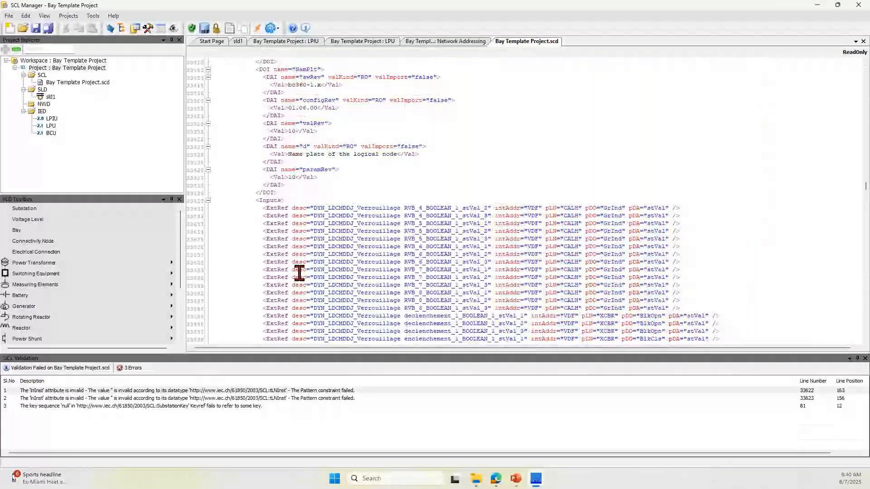
{"action": "scroll", "coordinate": [404, 246], "scroll_direction": "up", "scroll_amount": 1}
{"action": "scroll", "coordinate": [404, 246], "scroll_direction": "up", "scroll_amount": 12}
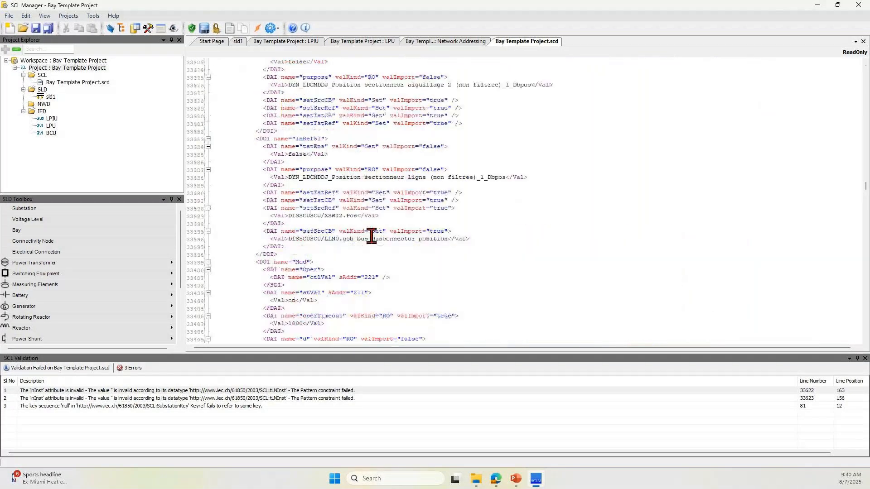
{"action": "scroll", "coordinate": [371, 236], "scroll_direction": "up", "scroll_amount": 20}
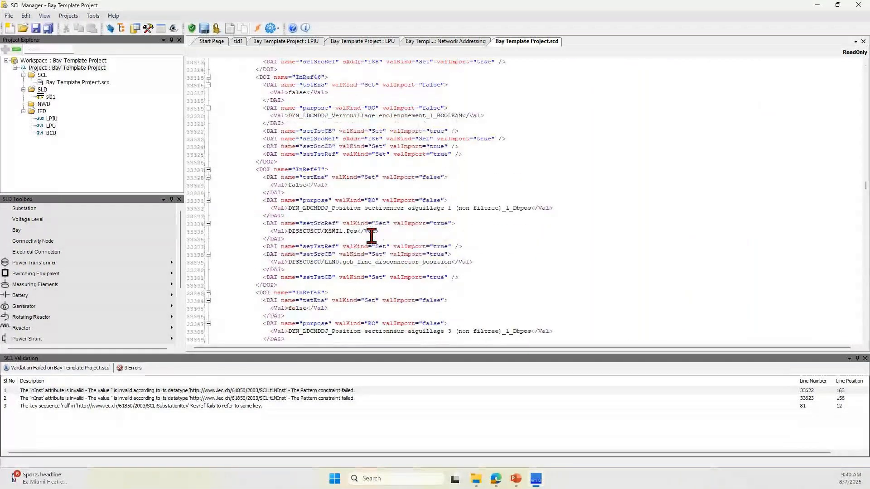
{"action": "scroll", "coordinate": [371, 236], "scroll_direction": "up", "scroll_amount": 9}
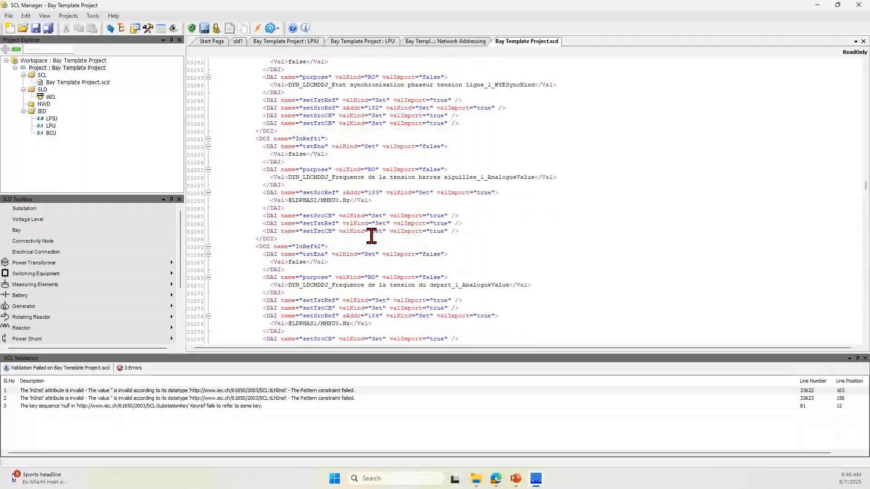
{"action": "scroll", "coordinate": [371, 236], "scroll_direction": "up", "scroll_amount": 20}
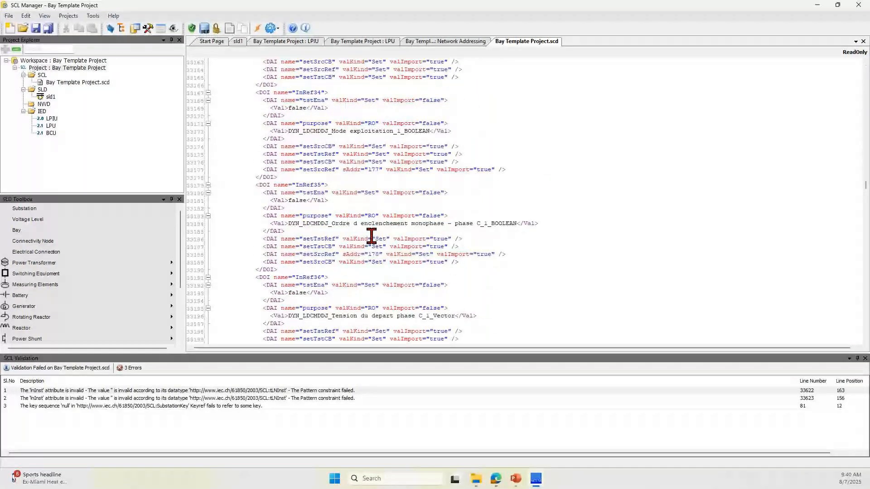
{"action": "scroll", "coordinate": [371, 236], "scroll_direction": "up", "scroll_amount": 20}
{"action": "scroll", "coordinate": [371, 236], "scroll_direction": "up", "scroll_amount": 6}
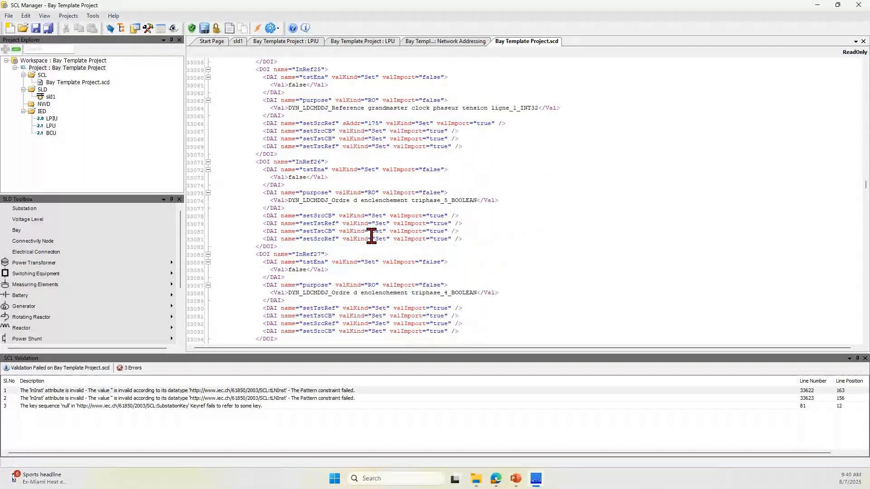
{"action": "scroll", "coordinate": [371, 236], "scroll_direction": "up", "scroll_amount": 20}
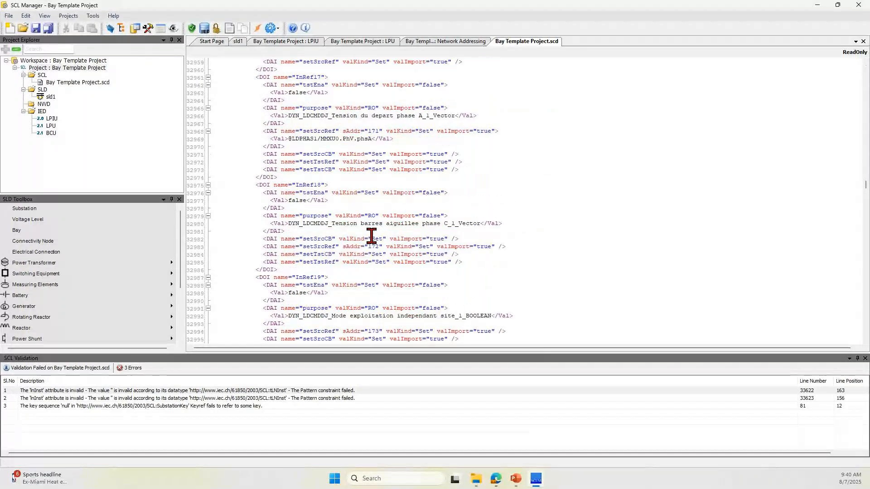
{"action": "scroll", "coordinate": [371, 236], "scroll_direction": "up", "scroll_amount": 20}
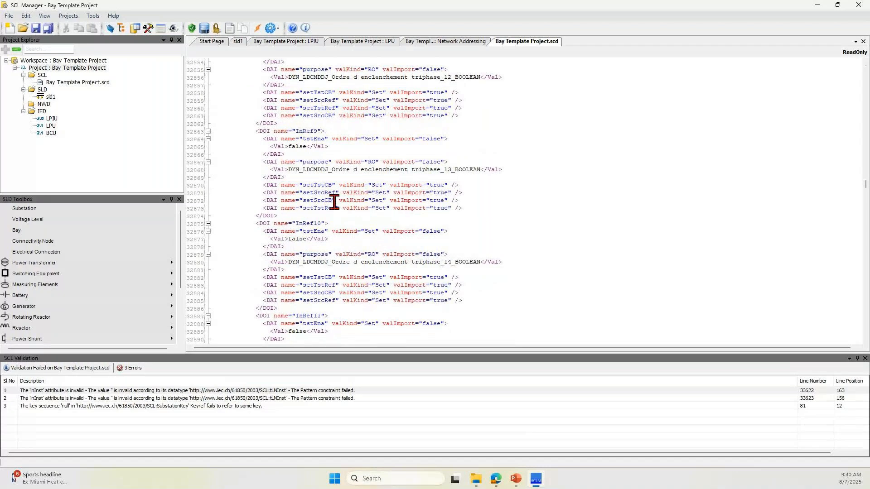
{"action": "scroll", "coordinate": [334, 202], "scroll_direction": "up", "scroll_amount": 19}
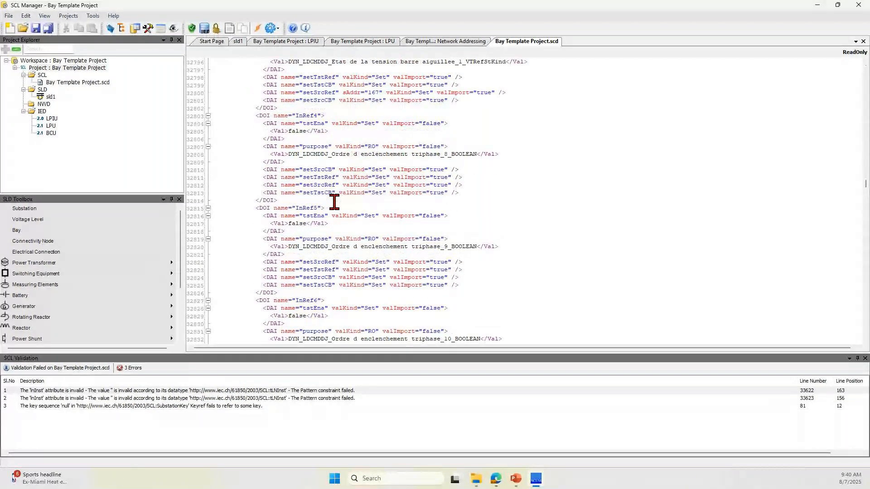
{"action": "scroll", "coordinate": [334, 202], "scroll_direction": "up", "scroll_amount": 20}
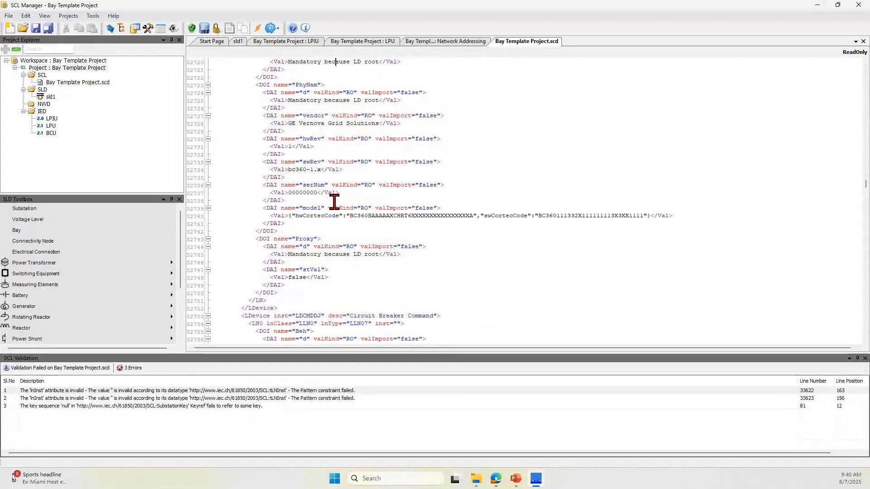
{"action": "double_click", "coordinate": [310, 315]}
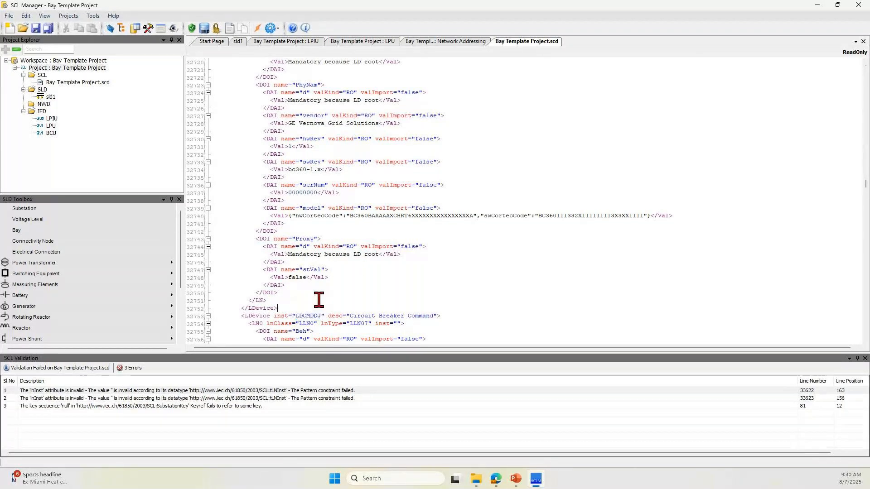
- Search the preceding logical devices in the SCD file for the IED containing the error, and return to the first error's line
{"action": "scroll", "coordinate": [319, 300], "scroll_direction": "up", "scroll_amount": 2}
{"action": "scroll", "coordinate": [319, 300], "scroll_direction": "up", "scroll_amount": 20}
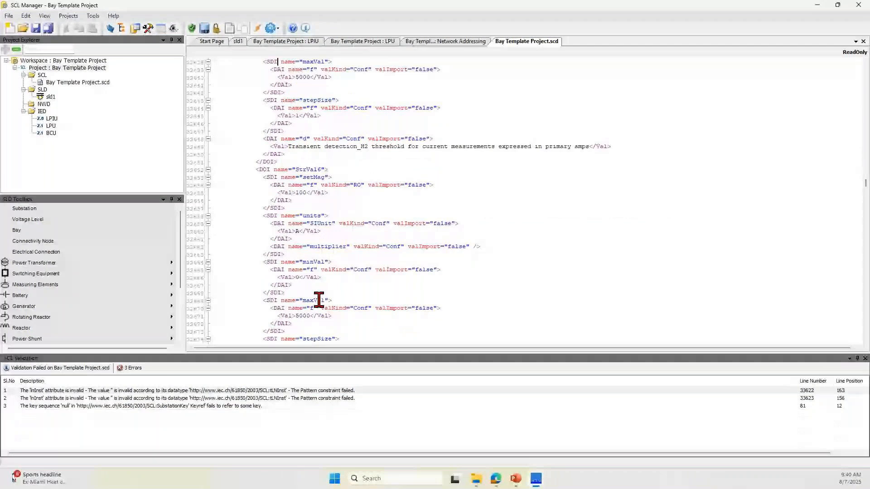
{"action": "scroll", "coordinate": [319, 300], "scroll_direction": "up", "scroll_amount": 10}
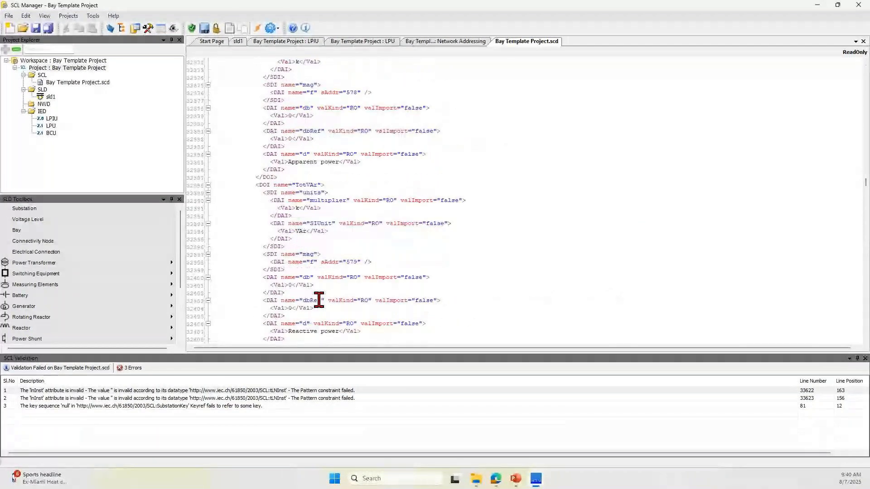
{"action": "scroll", "coordinate": [319, 300], "scroll_direction": "up", "scroll_amount": 20}
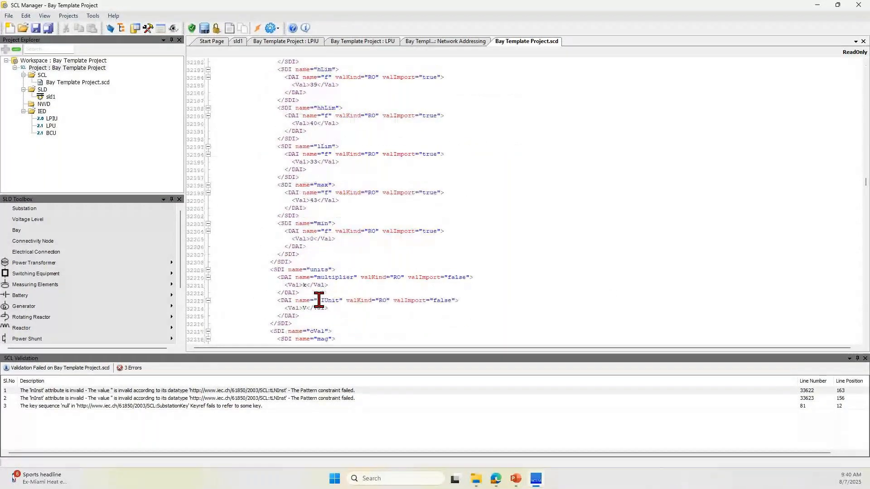
{"action": "scroll", "coordinate": [319, 300], "scroll_direction": "up", "scroll_amount": 20}
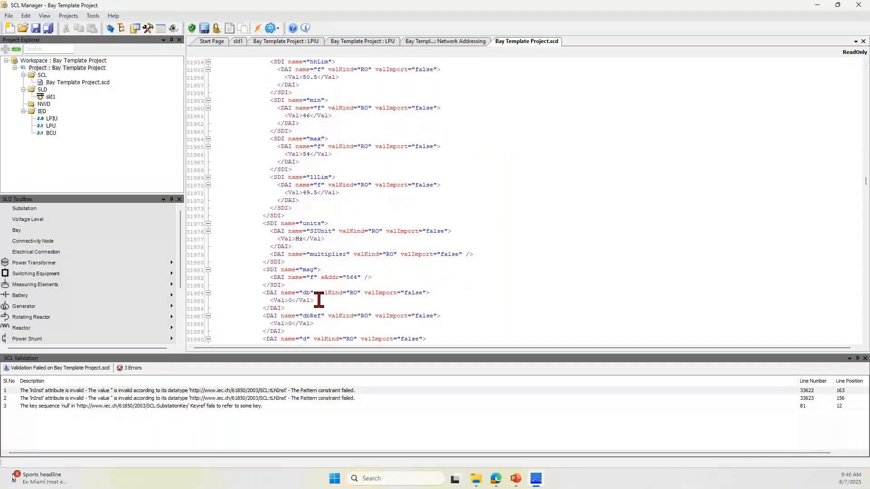
{"action": "scroll", "coordinate": [319, 300], "scroll_direction": "up", "scroll_amount": 20}
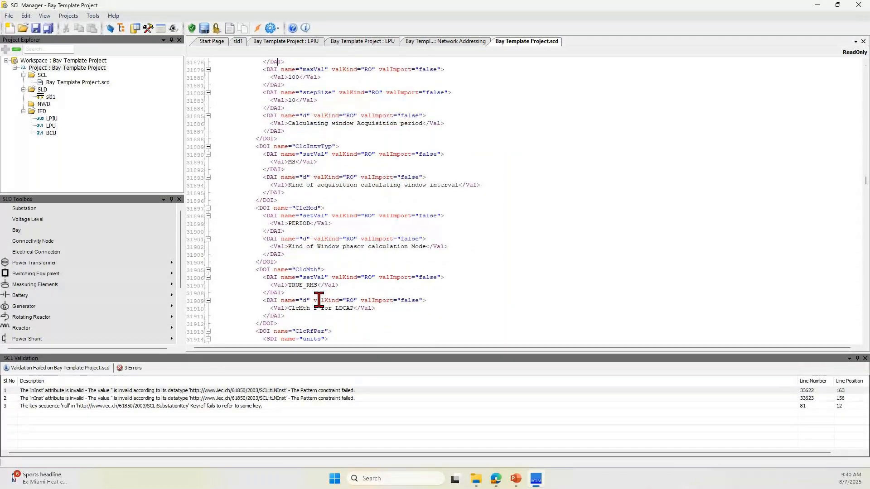
{"action": "scroll", "coordinate": [318, 301], "scroll_direction": "up", "scroll_amount": 20}
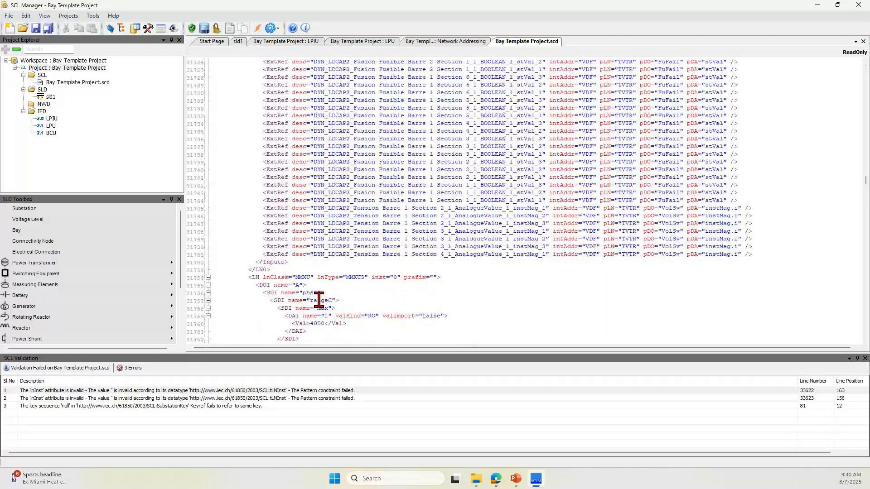
{"action": "scroll", "coordinate": [319, 300], "scroll_direction": "up", "scroll_amount": 20}
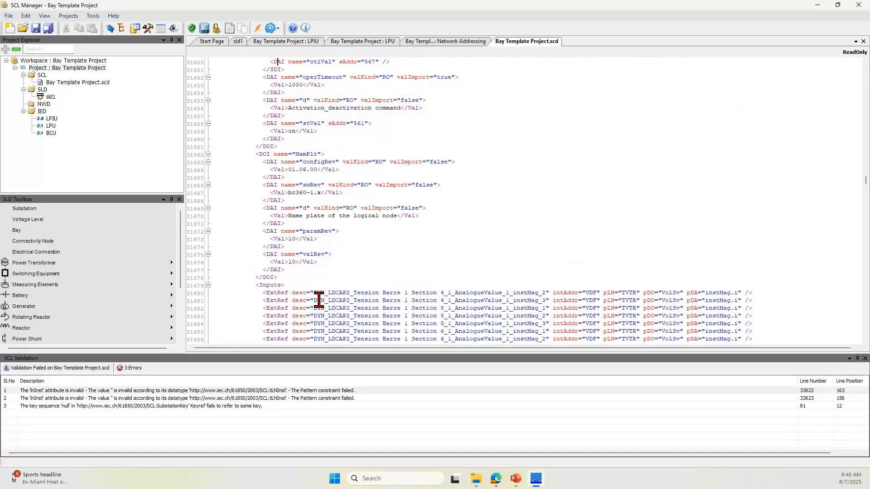
{"action": "scroll", "coordinate": [319, 300], "scroll_direction": "up", "scroll_amount": 20}
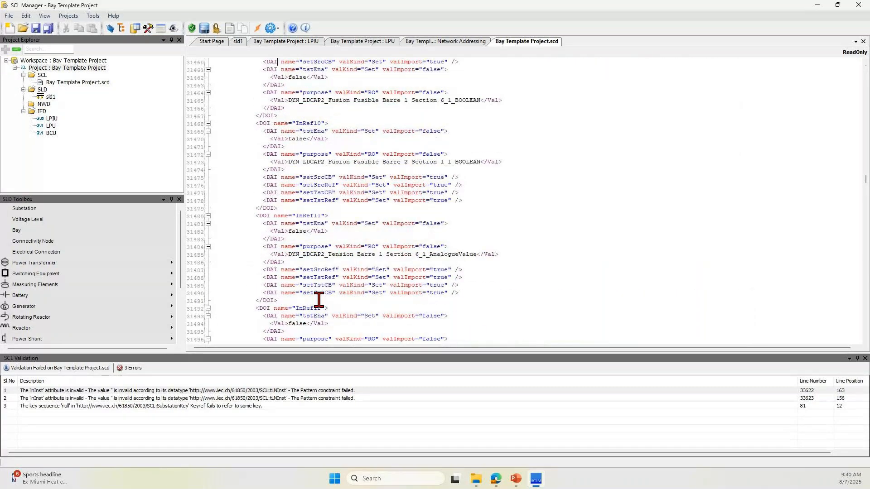
{"action": "scroll", "coordinate": [319, 300], "scroll_direction": "up", "scroll_amount": 20}
{"action": "scroll", "coordinate": [319, 300], "scroll_direction": "up", "scroll_amount": 20}
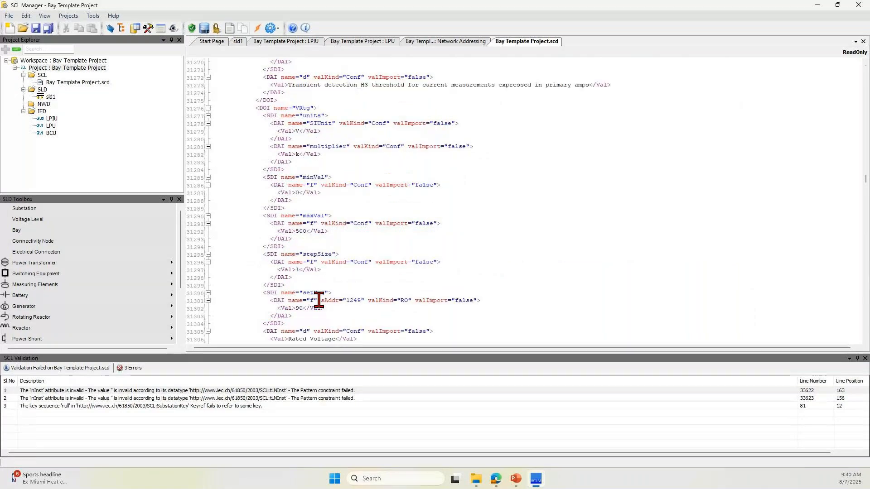
{"action": "scroll", "coordinate": [319, 300], "scroll_direction": "up", "scroll_amount": 20}
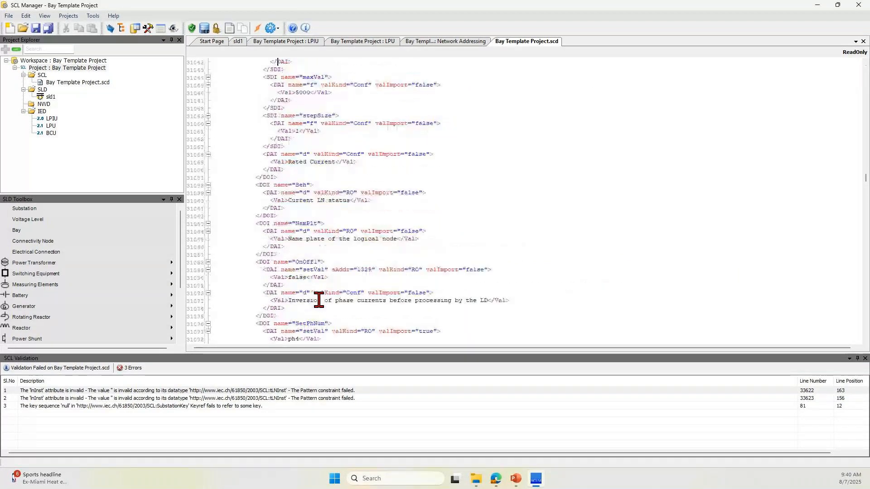
{"action": "scroll", "coordinate": [319, 301], "scroll_direction": "up", "scroll_amount": 20}
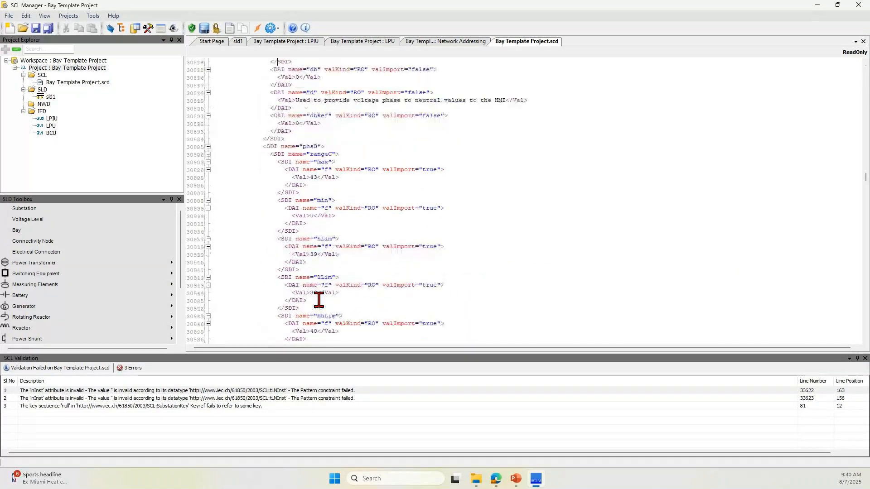
{"action": "scroll", "coordinate": [319, 300], "scroll_direction": "up", "scroll_amount": 15}
{"action": "scroll", "coordinate": [319, 300], "scroll_direction": "up", "scroll_amount": 20}
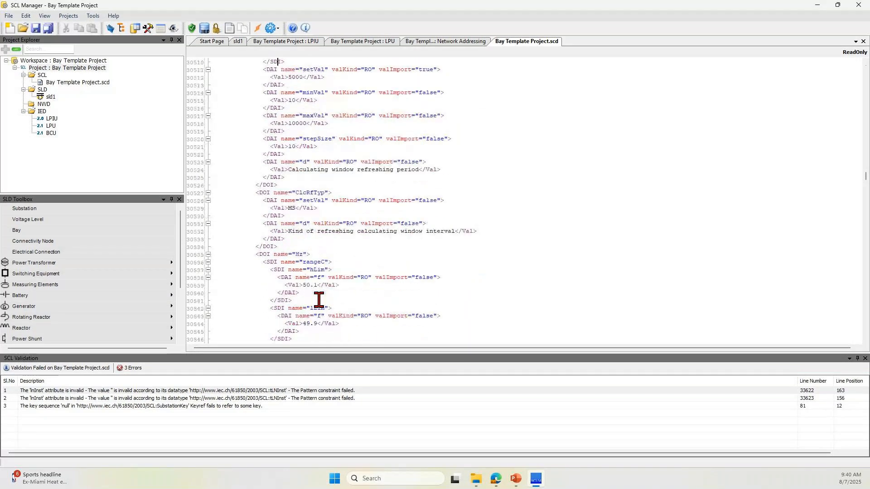
{"action": "scroll", "coordinate": [319, 300], "scroll_direction": "up", "scroll_amount": 20}
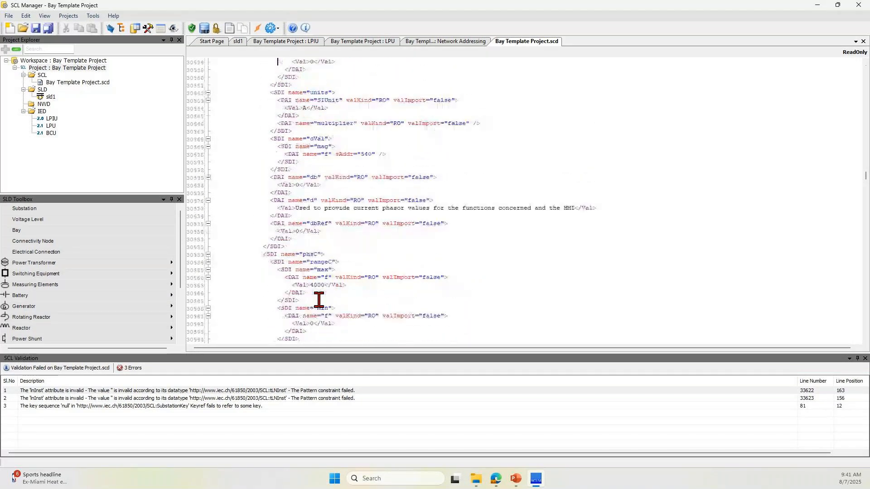
{"action": "scroll", "coordinate": [319, 301], "scroll_direction": "up", "scroll_amount": 20}
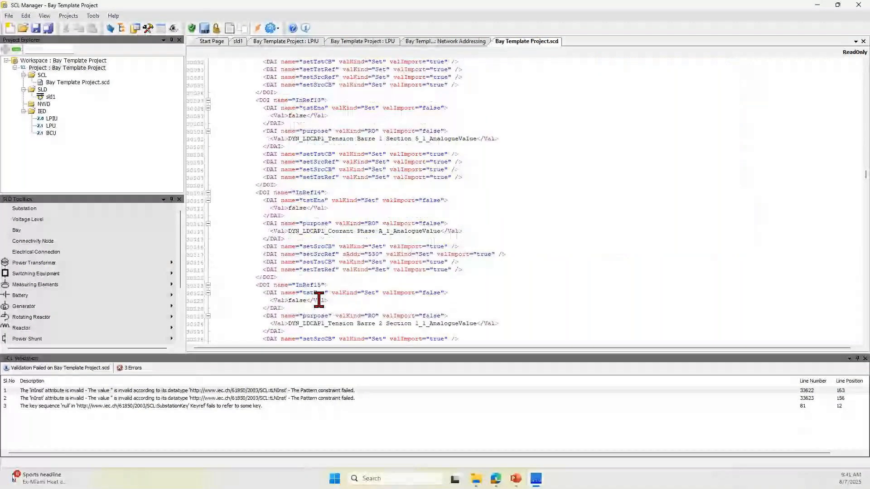
{"action": "left_click", "coordinate": [205, 390]}
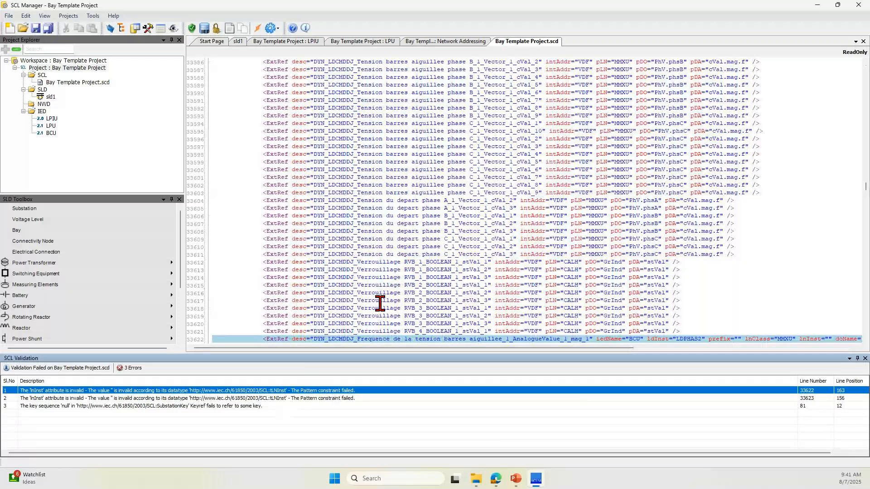
- Close the read-only SCD file and open Bay Template Project's master project file for editing in a maximized window
{"action": "left_click", "coordinate": [863, 41]}
{"action": "left_click", "coordinate": [55, 67]}
{"action": "right_click", "coordinate": [55, 67]}
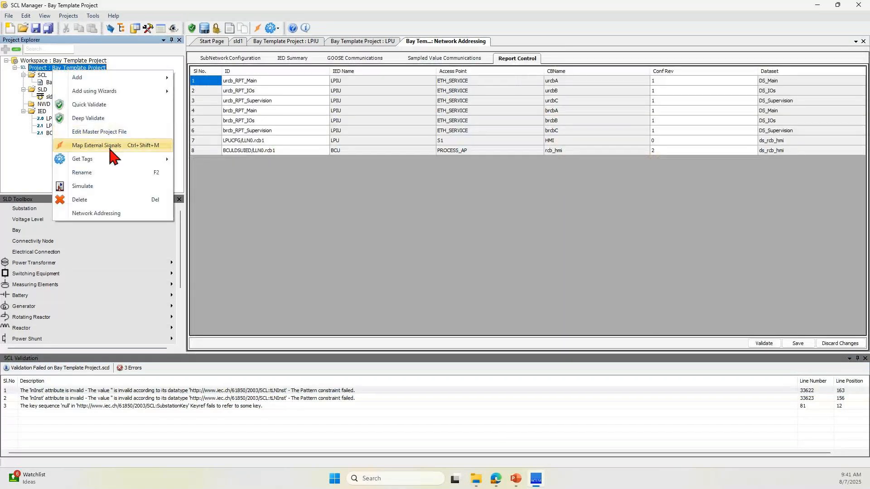
{"action": "left_click", "coordinate": [111, 134]}
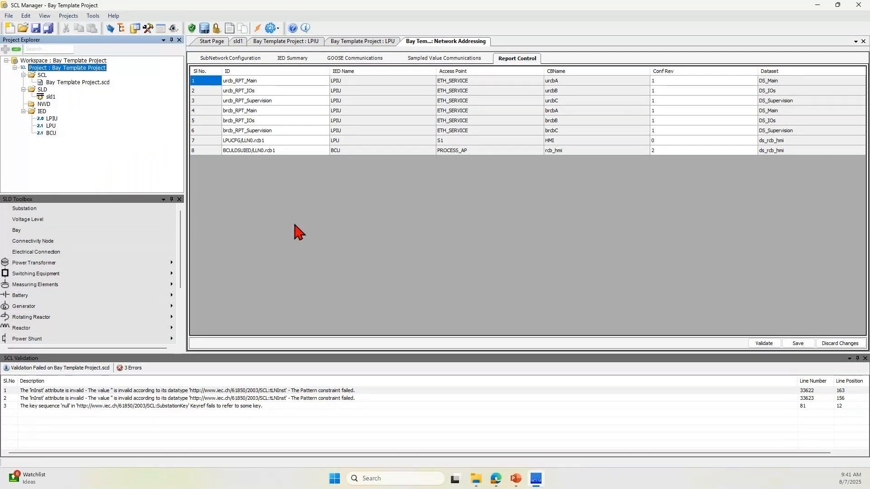
{"action": "key", "text": "alt+Tab"}
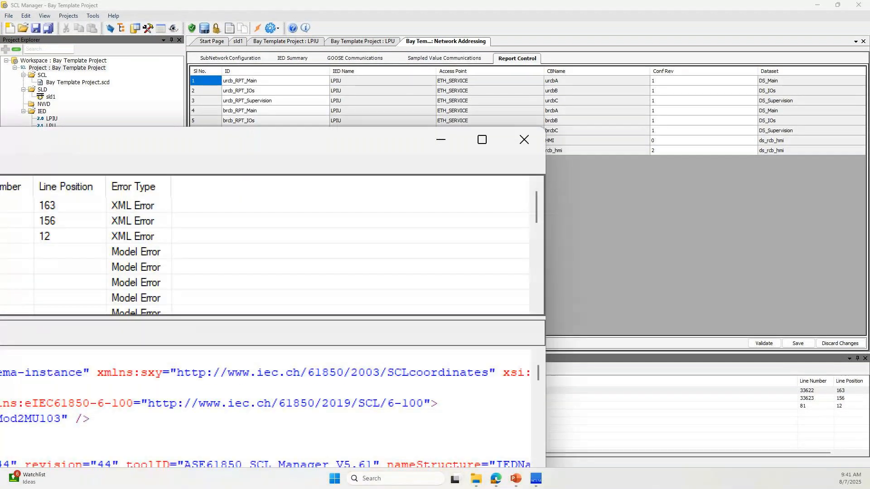
{"action": "left_click_drag", "start_coordinate": [0, 141], "coordinate": [293, 139]}
{"action": "left_click", "coordinate": [616, 133]}
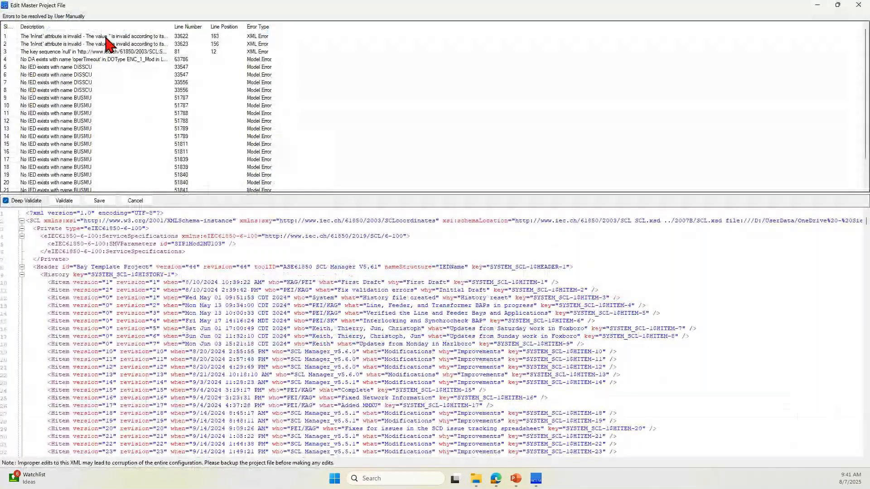
- Jump to the line of the first lnInst XML error in the master project file
{"action": "left_click", "coordinate": [107, 37]}
{"action": "double_click", "coordinate": [107, 37]}
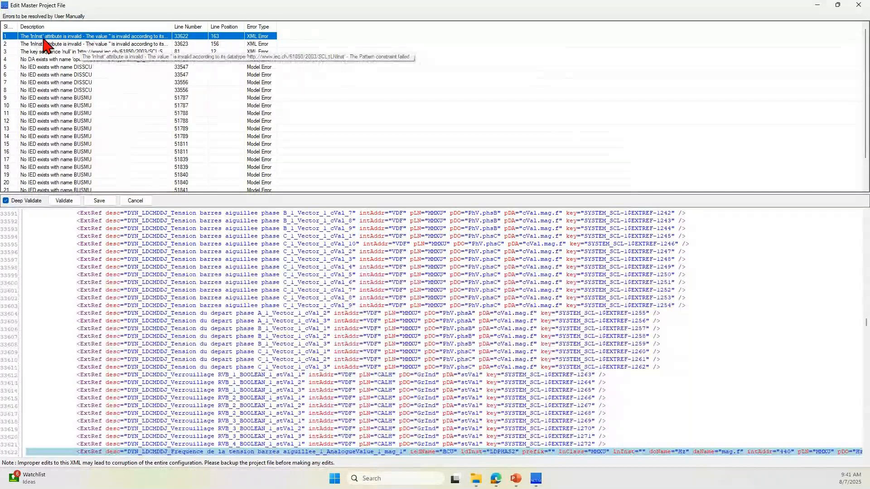
- Delete the empty lnInst attribute from the ExtRef on line 33622 and revalidate the master project file without deep validation
{"action": "left_click", "coordinate": [613, 451]}
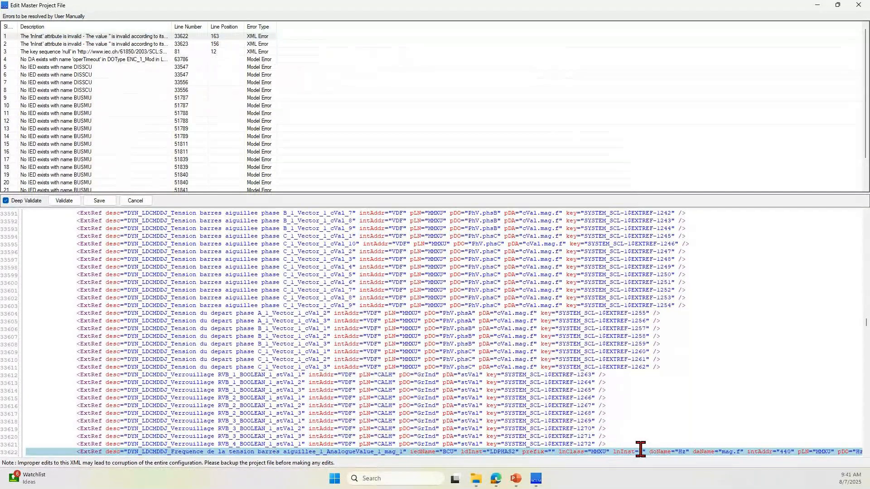
{"action": "left_click", "coordinate": [649, 452], "text": "shift"}
{"action": "key", "text": "Delete"}
{"action": "left_click", "coordinate": [40, 201]}
{"action": "left_click", "coordinate": [64, 202]}
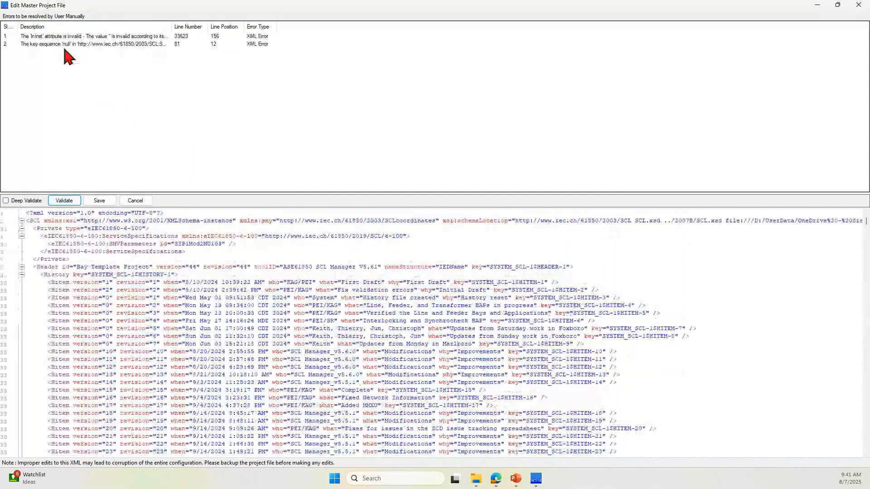
- Delete the empty lnInst attribute from the ExtRef on line 33623 and revalidate the master project file
{"action": "left_click", "coordinate": [65, 38]}
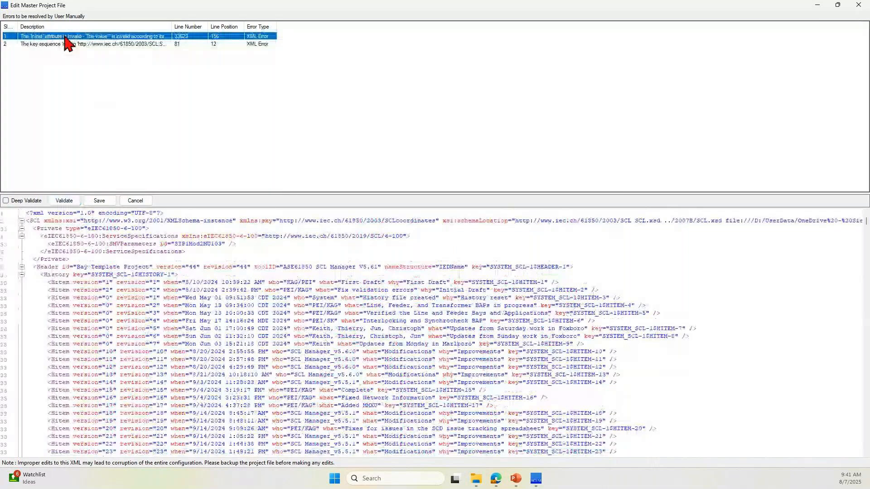
{"action": "double_click", "coordinate": [65, 36]}
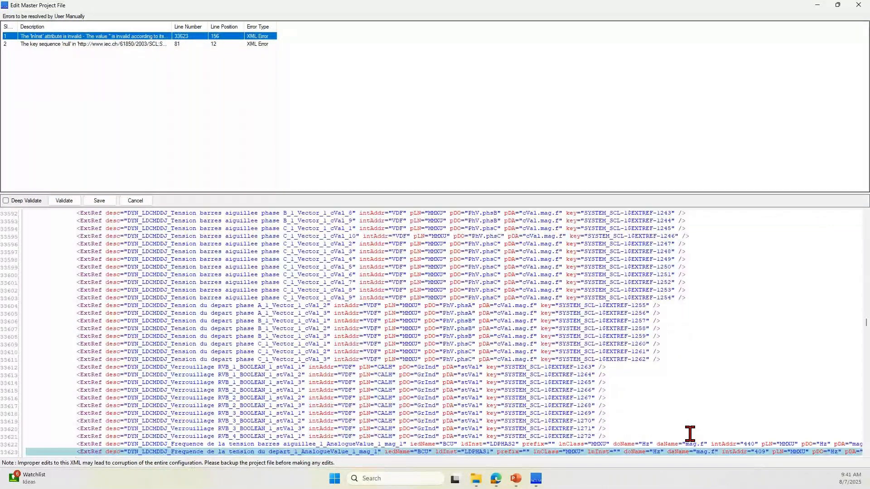
{"action": "left_click_drag", "start_coordinate": [588, 452], "coordinate": [624, 451]}
{"action": "key", "text": "Delete"}
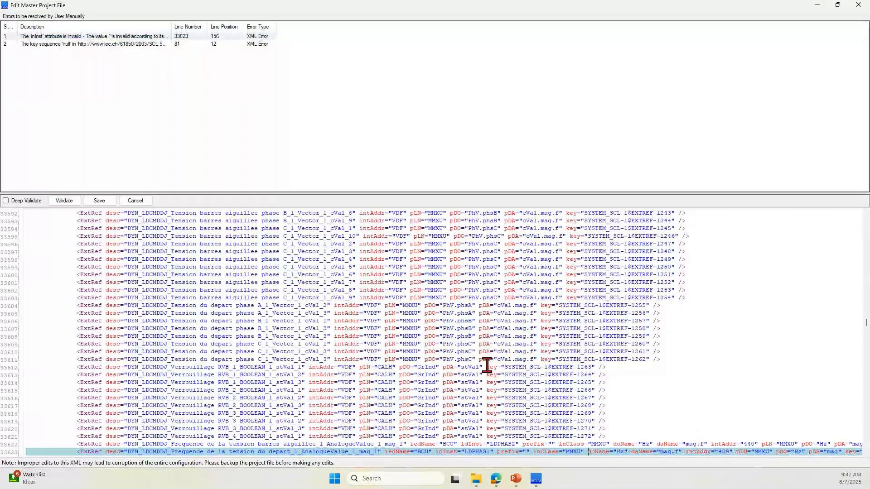
{"action": "left_click", "coordinate": [64, 201]}
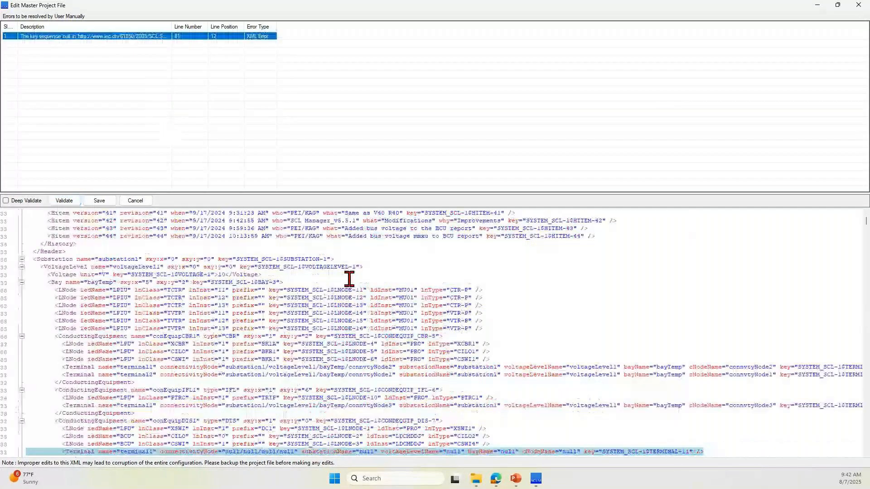
- Show the full description of the remaining key sequence error and examine the terminal on line 81 with its surrounding equipment
{"action": "double_click", "coordinate": [175, 29]}
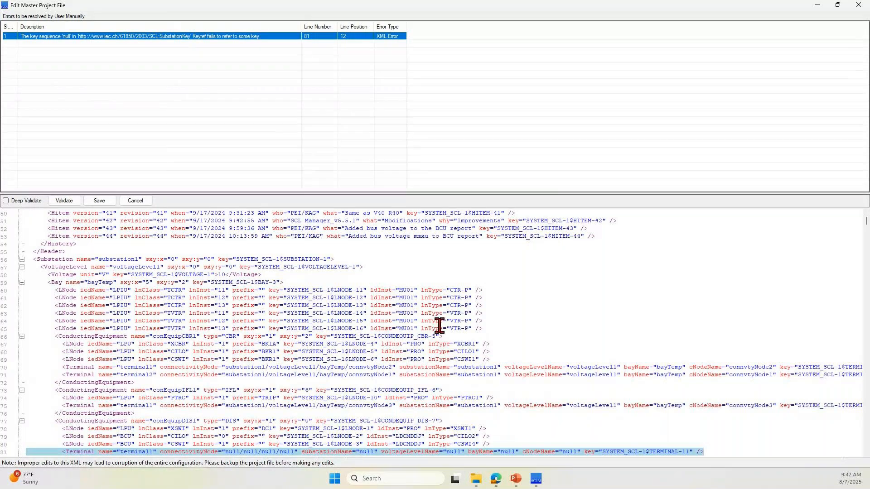
{"action": "scroll", "coordinate": [466, 439], "scroll_direction": "down", "scroll_amount": 2}
{"action": "scroll", "coordinate": [467, 439], "scroll_direction": "down", "scroll_amount": 1}
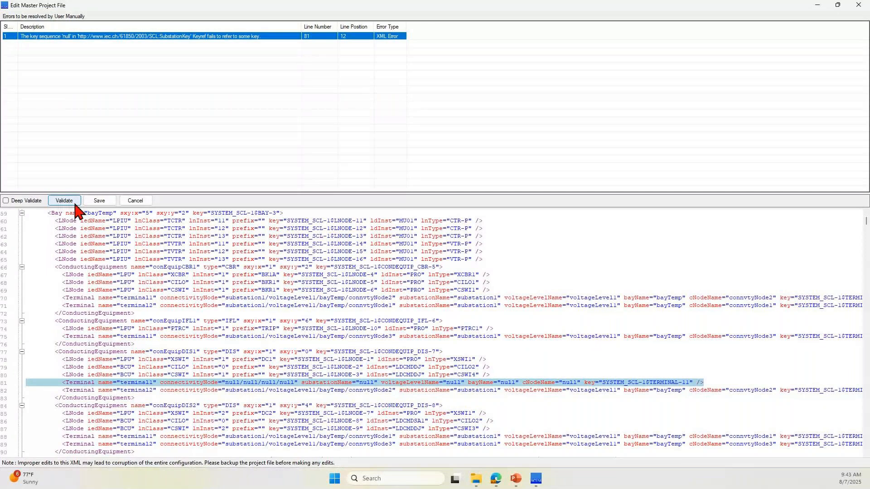
- Save the edited master project file despite the remaining error, and save the whole project
{"action": "left_click", "coordinate": [100, 201]}
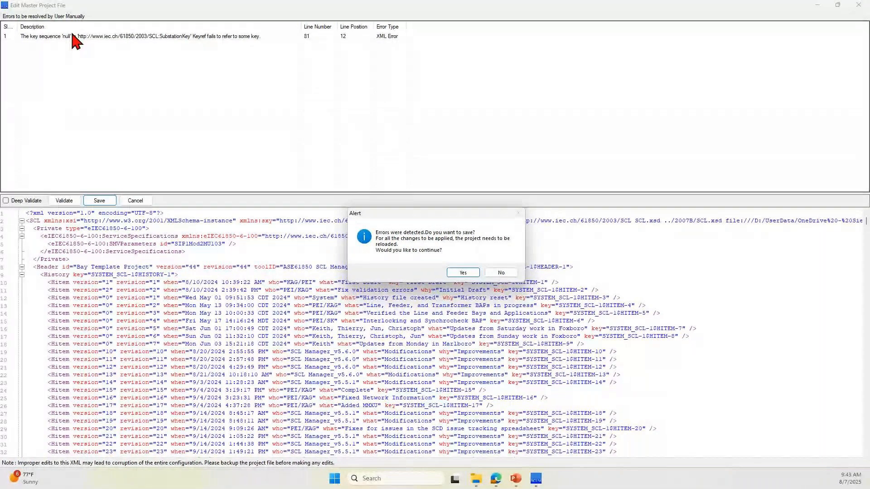
{"action": "left_click", "coordinate": [463, 272]}
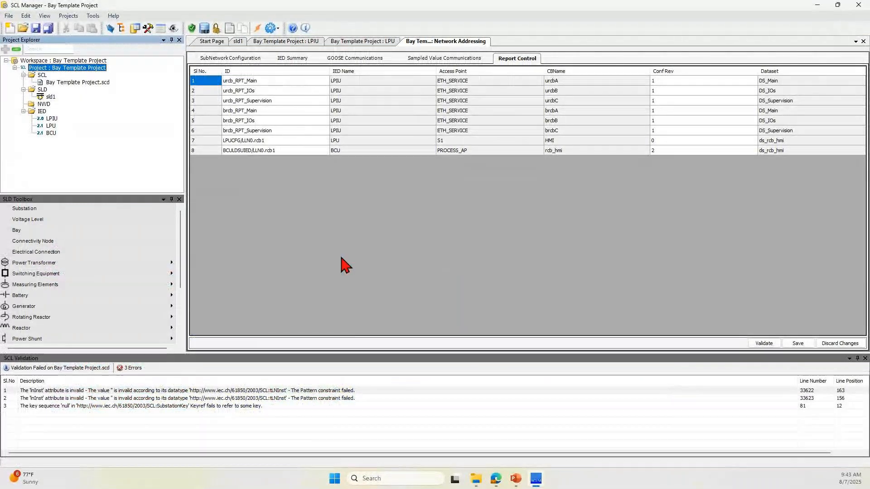
{"action": "left_click", "coordinate": [50, 28]}
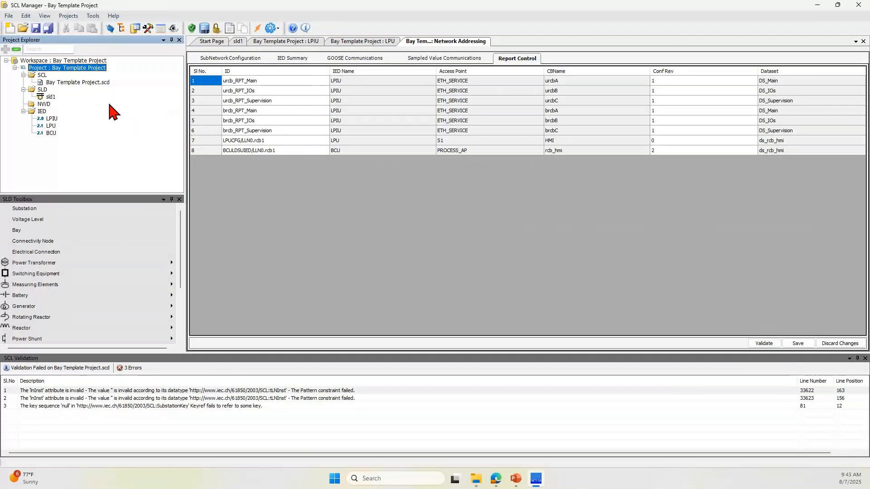
- Open the sld1 diagram with its bay selected and run Quick Validate on Bay Template Project, showing the error details
{"action": "double_click", "coordinate": [52, 97]}
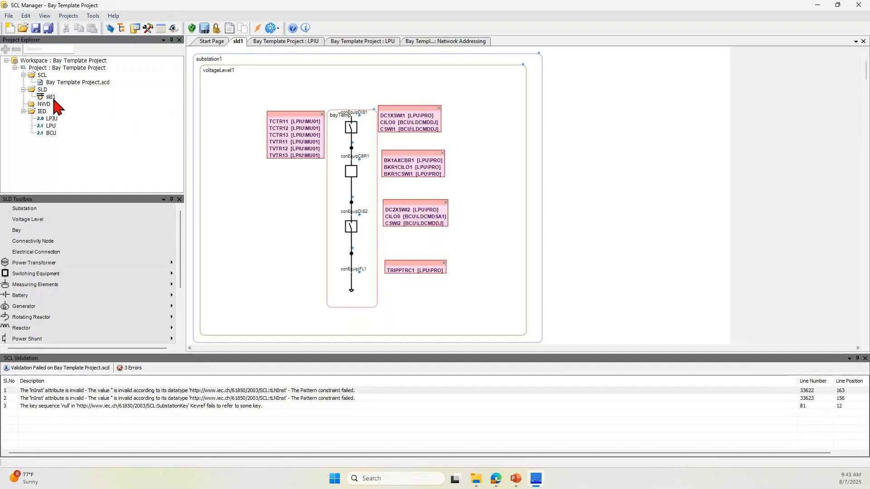
{"action": "left_click", "coordinate": [366, 136]}
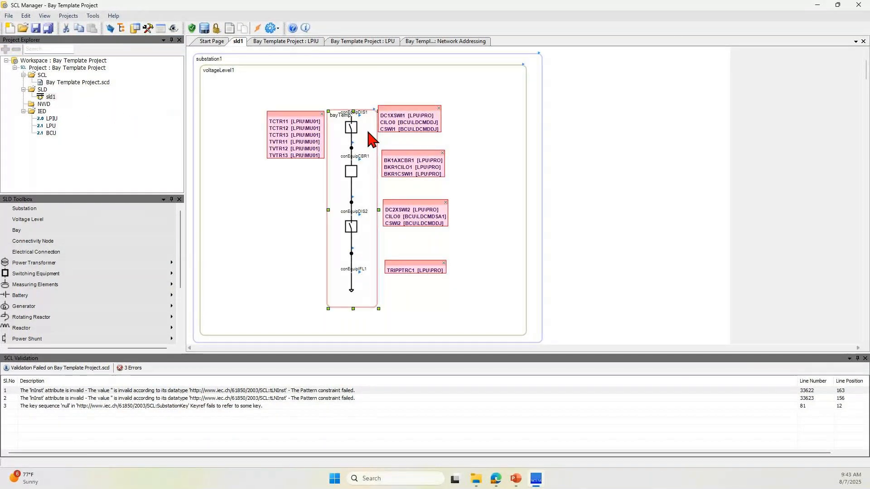
{"action": "right_click", "coordinate": [66, 68]}
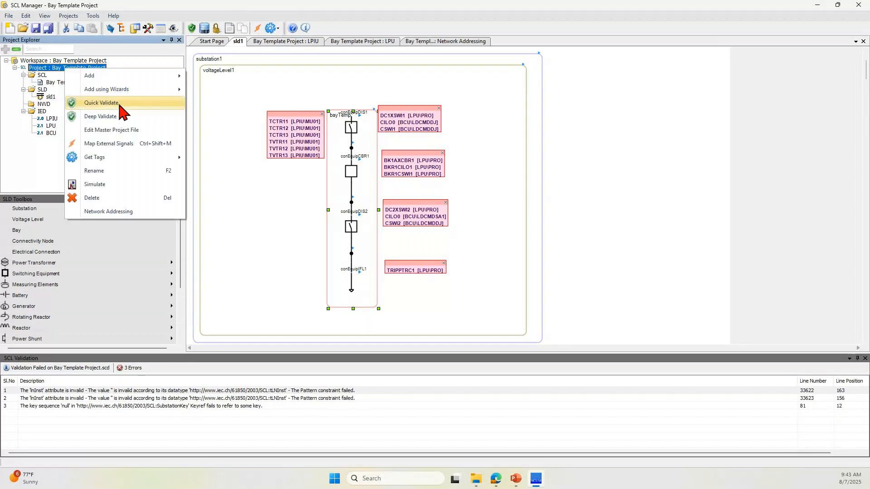
{"action": "left_click", "coordinate": [120, 103]}
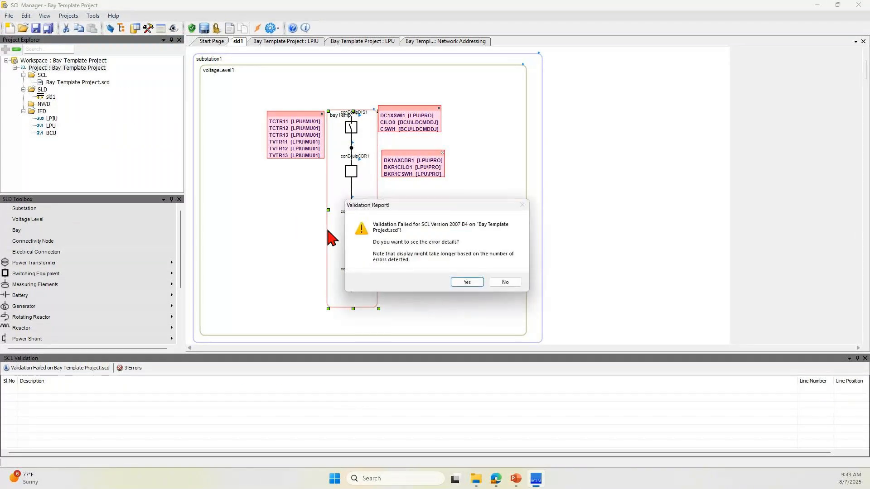
{"action": "left_click", "coordinate": [454, 282]}
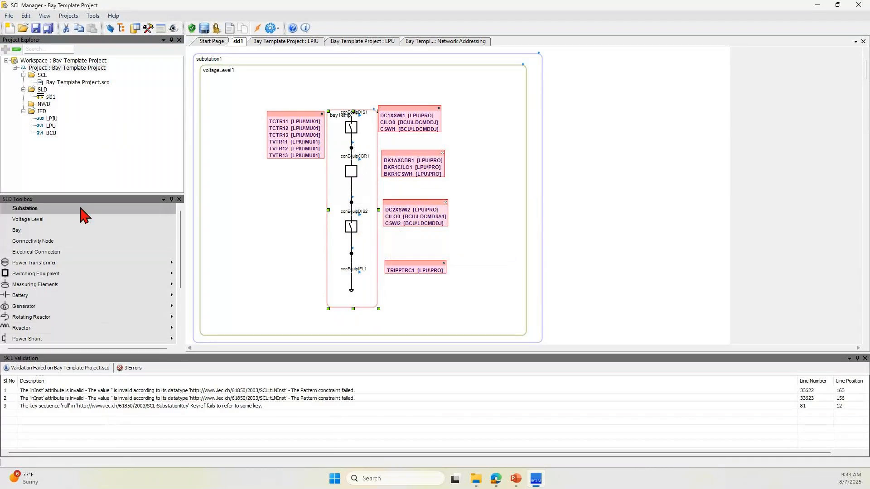
{"action": "left_click", "coordinate": [70, 68]}
{"action": "double_click", "coordinate": [62, 83]}
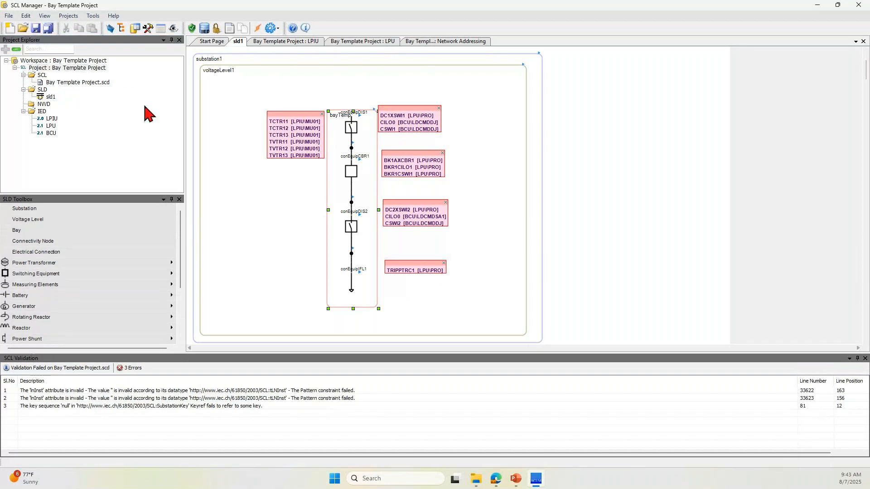
- Start exporting the bayTemp bay as a bay template, with the file named BayTemplate in the Webinar Aug 7 folder
{"action": "right_click", "coordinate": [372, 133]}
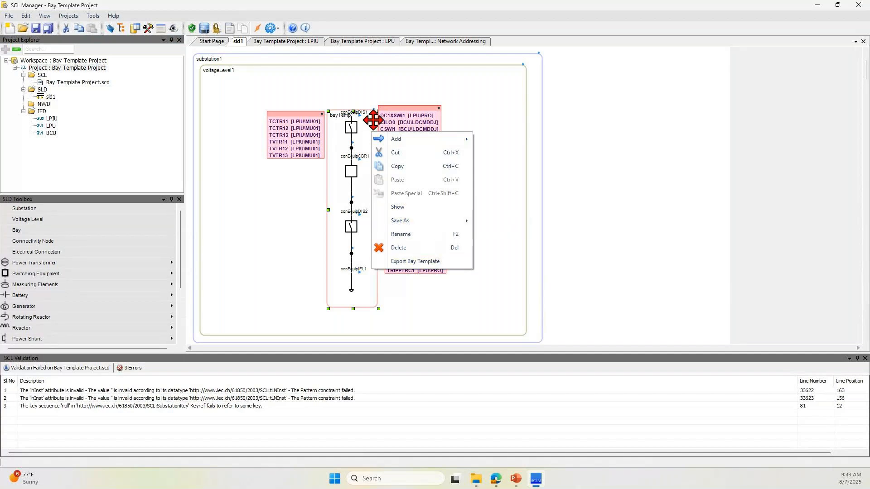
{"action": "left_click", "coordinate": [338, 145]}
{"action": "right_click", "coordinate": [336, 142]}
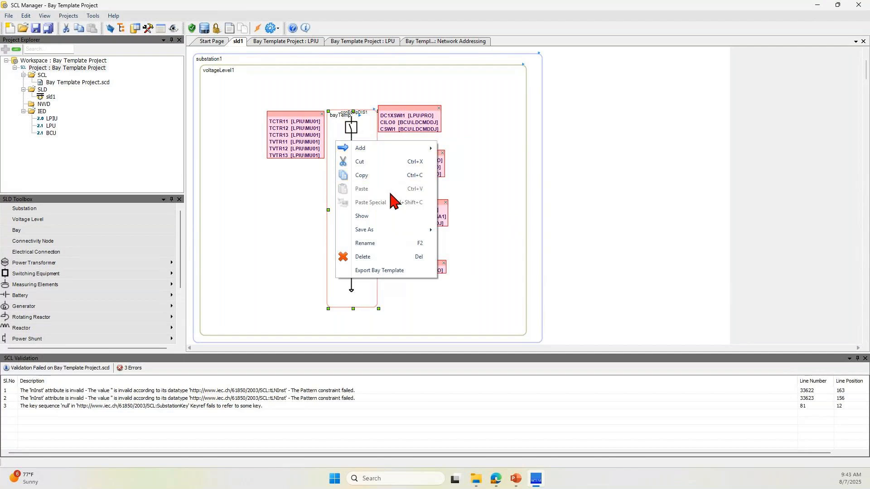
{"action": "left_click", "coordinate": [385, 271]}
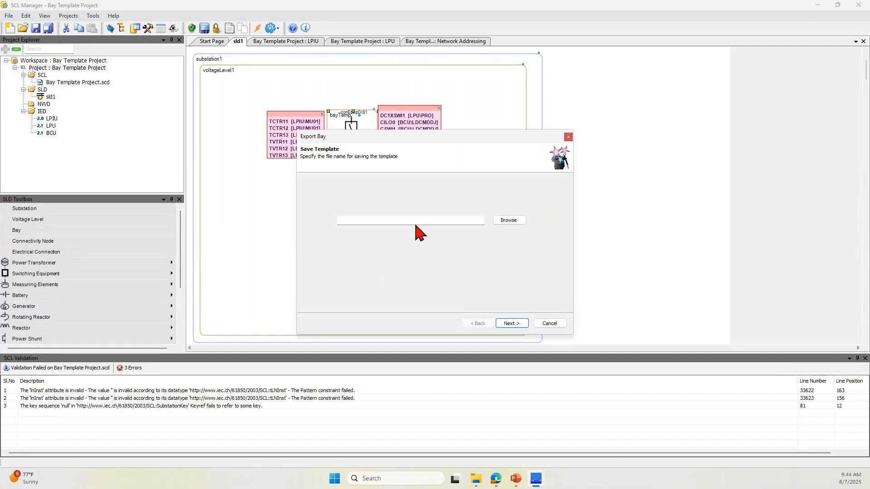
{"action": "left_click", "coordinate": [506, 221]}
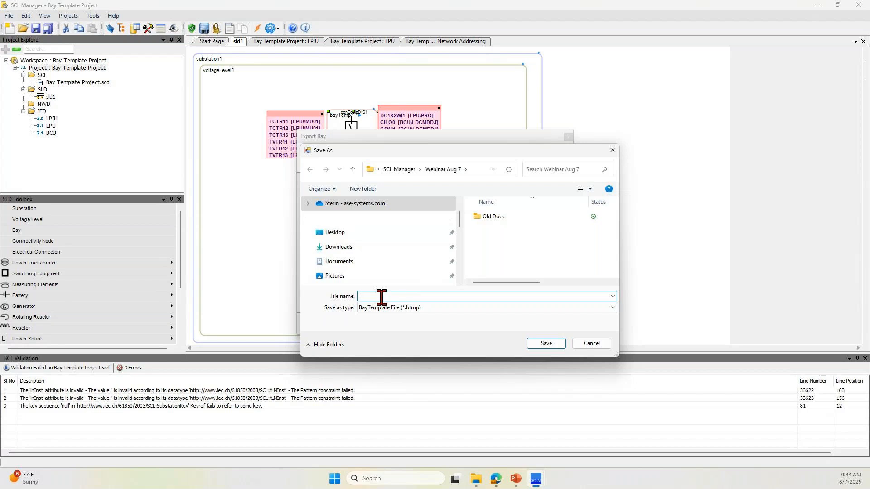
{"action": "type", "text": "BayTemplate"}
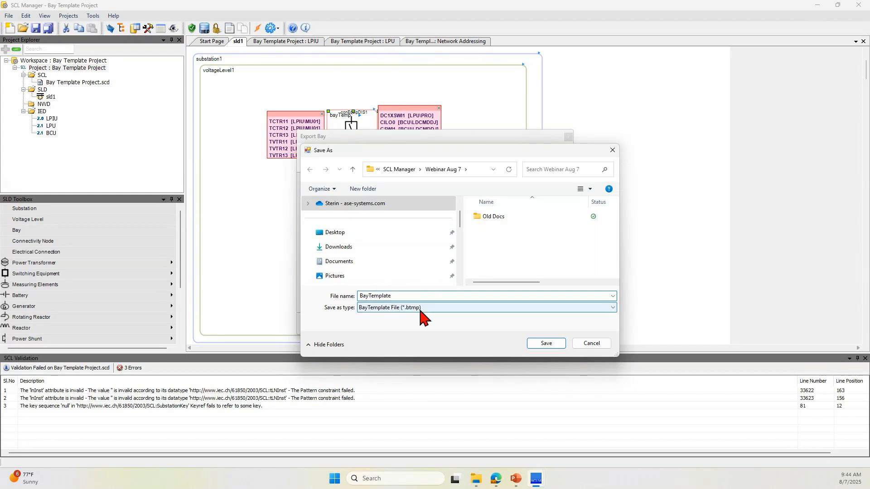
{"action": "left_click", "coordinate": [546, 343]}
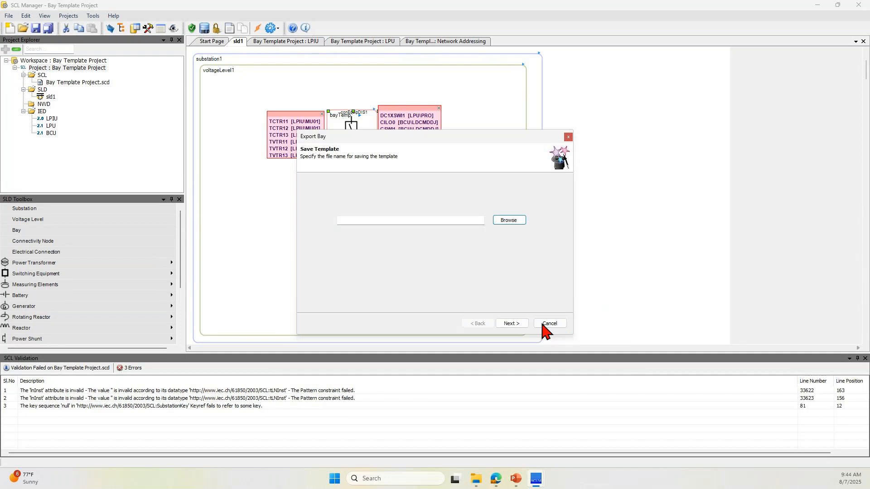
- Review the external signals to be unlinked, widening the Description column, and complete the bay template export
{"action": "left_click", "coordinate": [512, 324]}
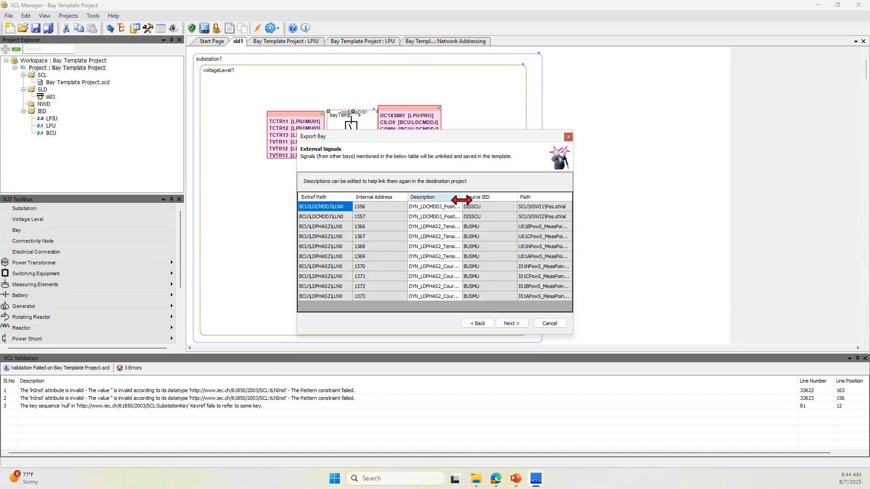
{"action": "left_click_drag", "start_coordinate": [462, 198], "coordinate": [508, 198]}
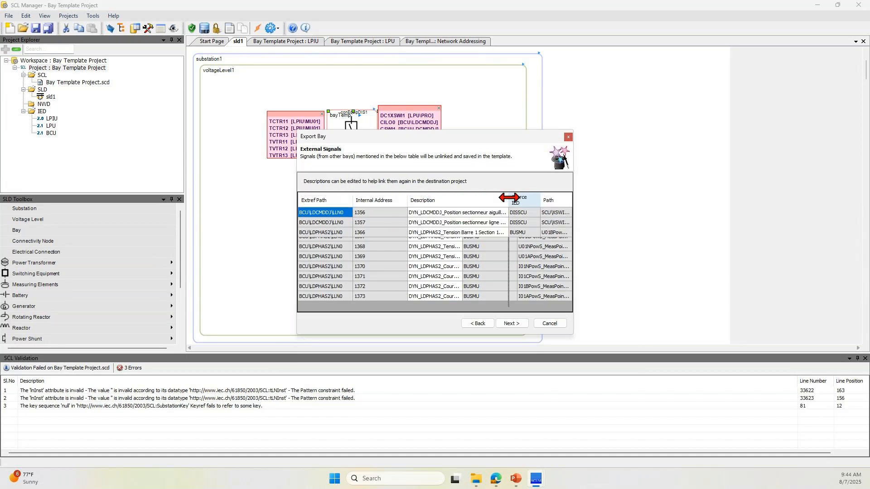
{"action": "left_click_drag", "start_coordinate": [407, 198], "coordinate": [380, 198]}
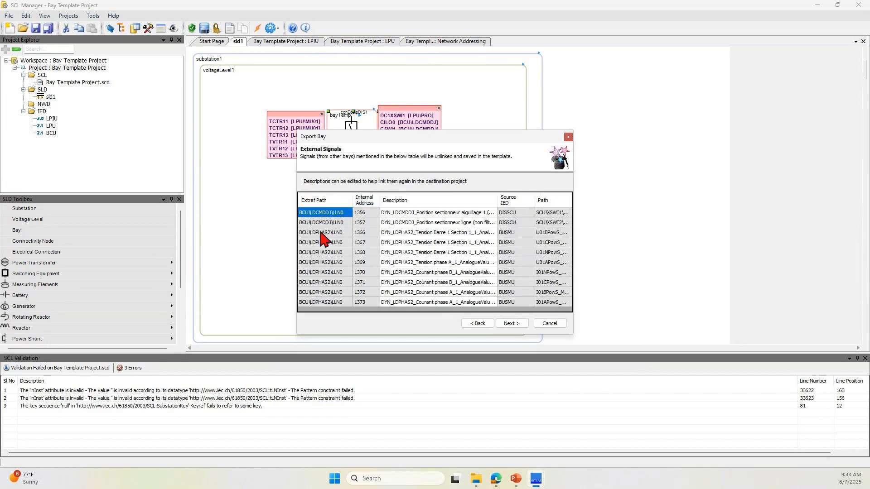
{"action": "left_click", "coordinate": [426, 215]}
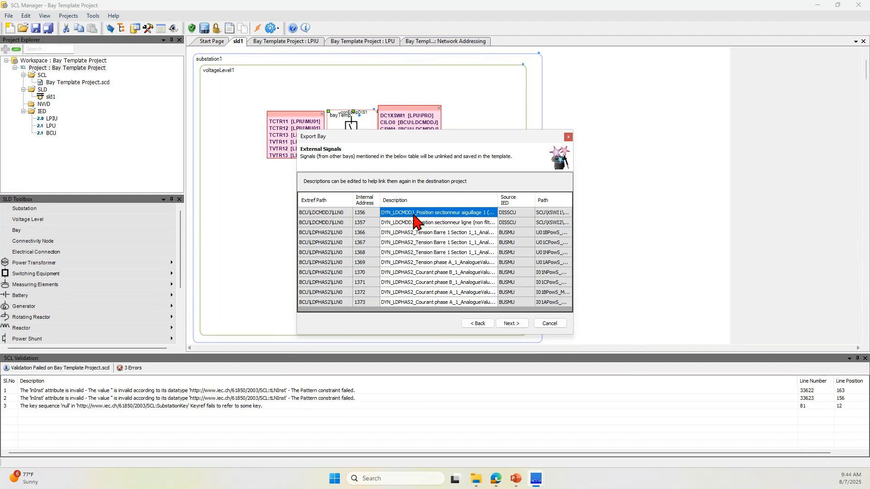
{"action": "left_click", "coordinate": [406, 216]}
{"action": "left_click", "coordinate": [511, 323]}
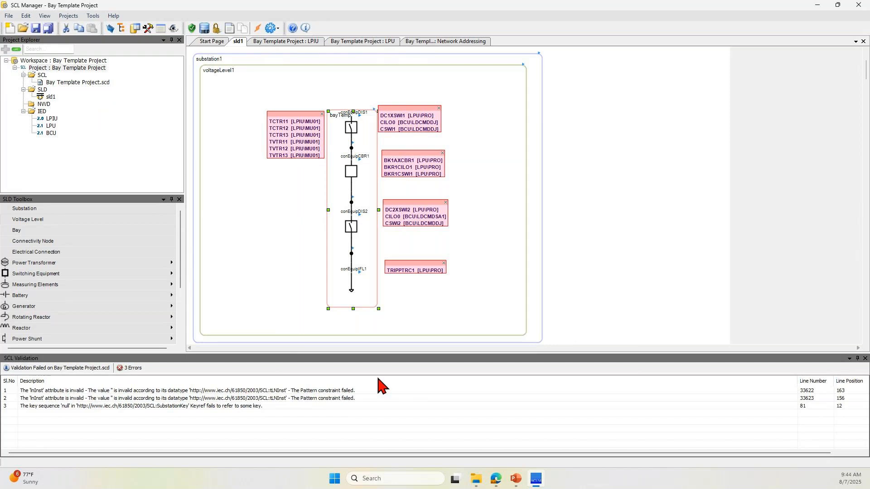
- Switch to File Explorer and check for the exported BayTemplate.btmp in the Webinar Aug 7 folder
{"action": "left_click", "coordinate": [473, 478]}
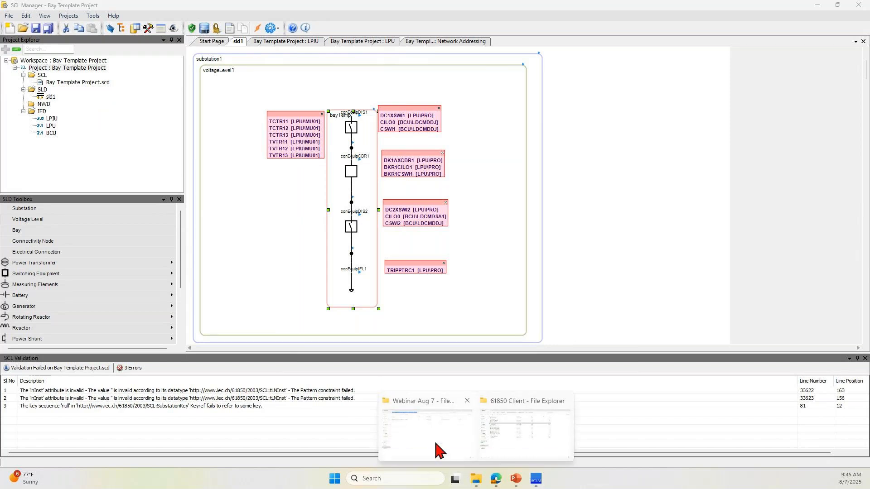
{"action": "left_click", "coordinate": [437, 440]}
{"action": "left_click", "coordinate": [153, 125]}
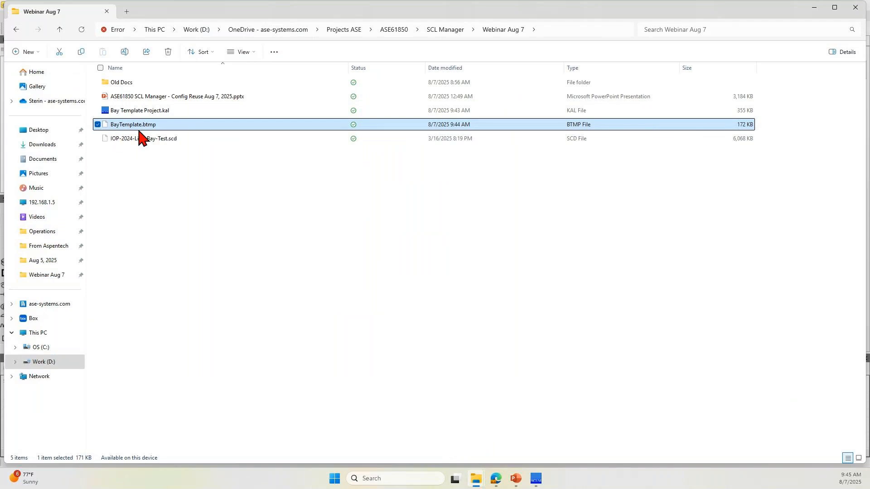
- Switch back to SCL Manager, save the whole project, and close and relaunch the application
{"action": "left_click", "coordinate": [536, 479]}
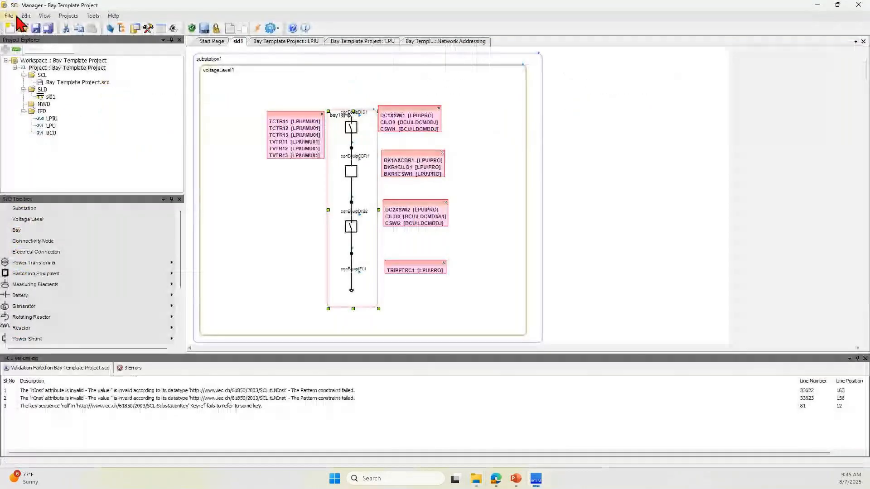
{"action": "left_click", "coordinate": [48, 29]}
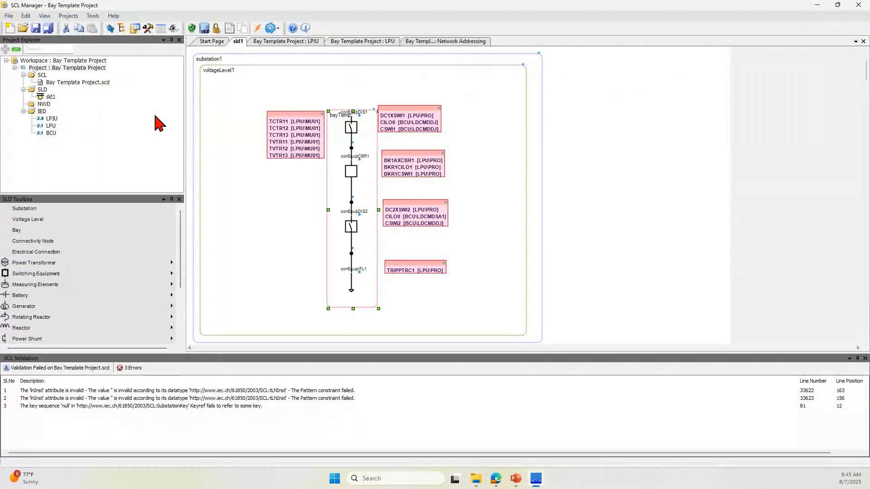
{"action": "left_click", "coordinate": [859, 6]}
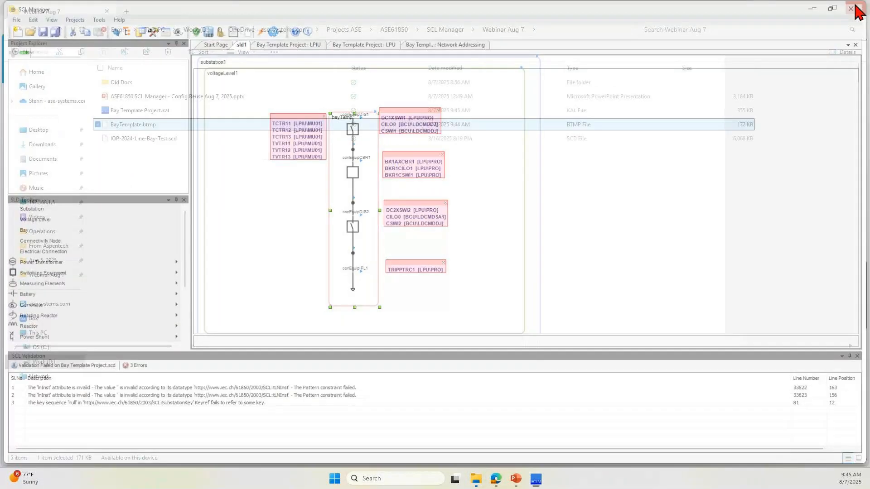
{"action": "left_click", "coordinate": [393, 477]}
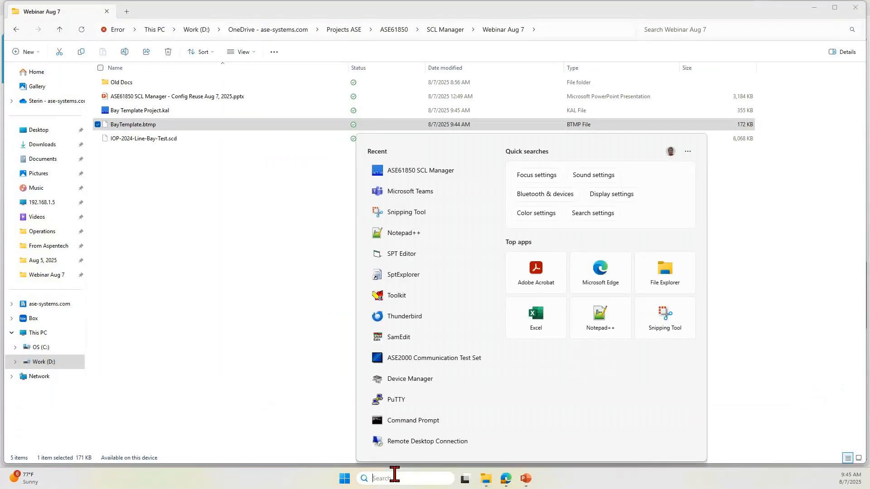
{"action": "type", "text": "sc"}
{"action": "left_click", "coordinate": [426, 197]}
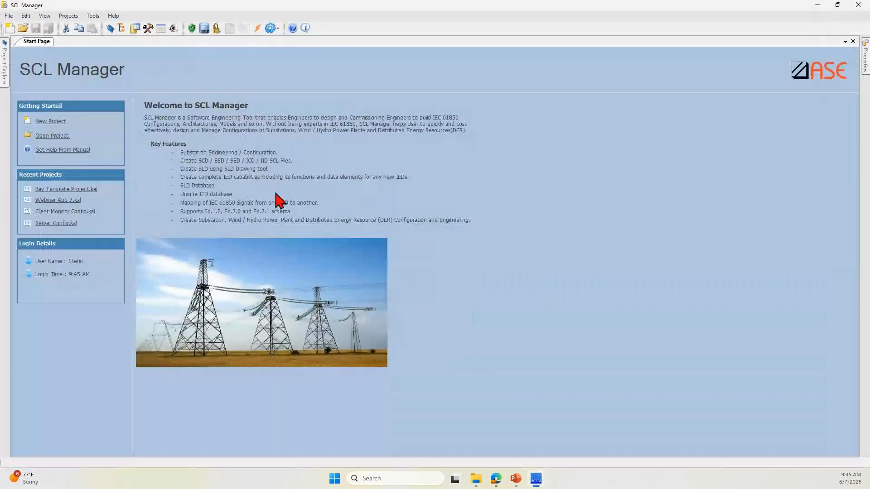
- Start a new project and set its location to the Webinar Aug 7 folder, using the path copied from File Explorer
{"action": "left_click", "coordinate": [45, 122]}
{"action": "left_click", "coordinate": [519, 215]}
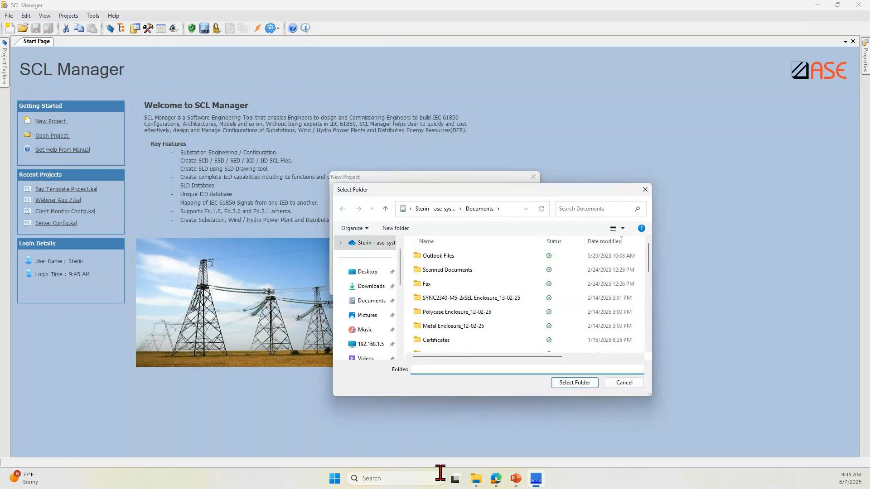
{"action": "mouse_move", "coordinate": [475, 479]}
{"action": "left_click", "coordinate": [421, 426]}
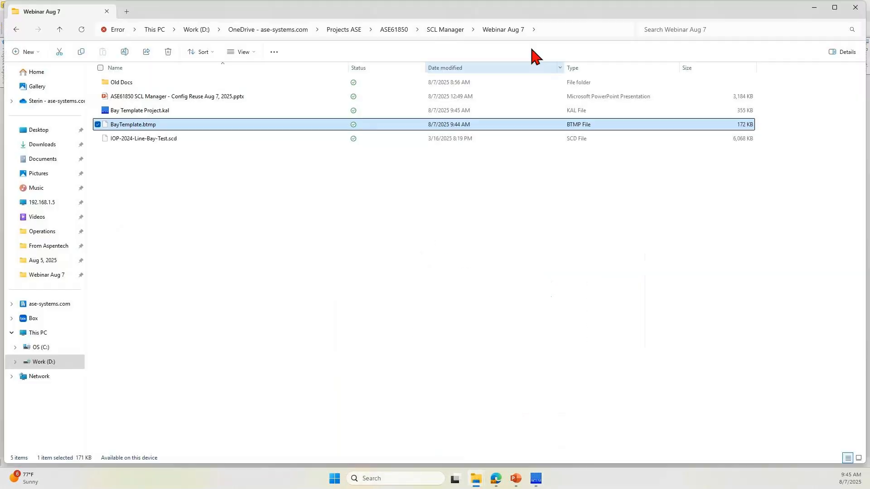
{"action": "left_click", "coordinate": [562, 33]}
{"action": "key", "text": "alt+Tab"}
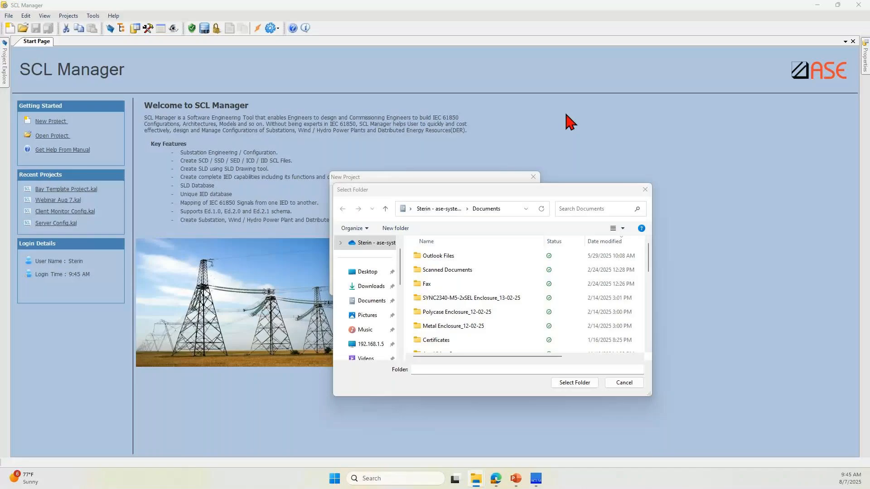
{"action": "left_click", "coordinate": [505, 209]}
{"action": "key", "text": "ctrl+v"}
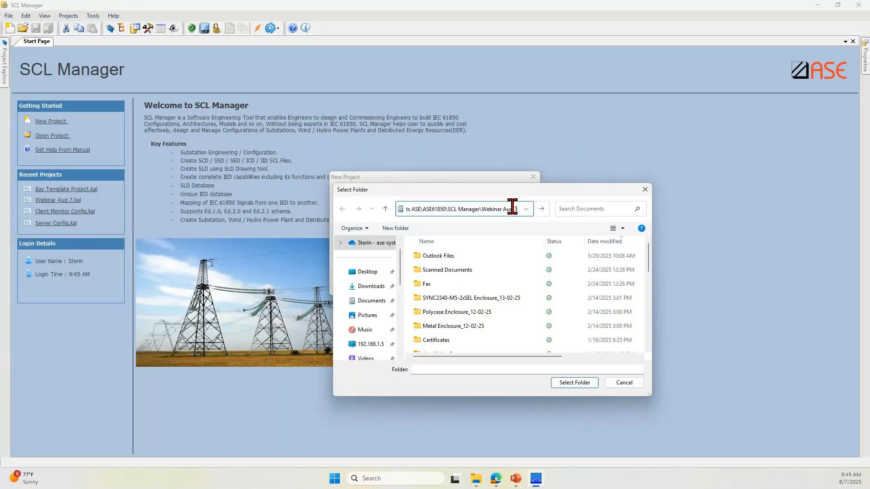
{"action": "key", "text": "Return"}
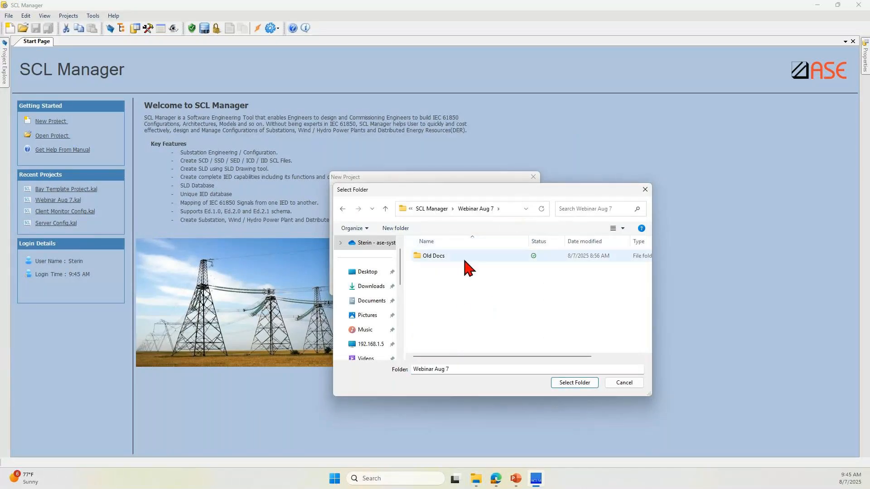
{"action": "left_click", "coordinate": [455, 371]}
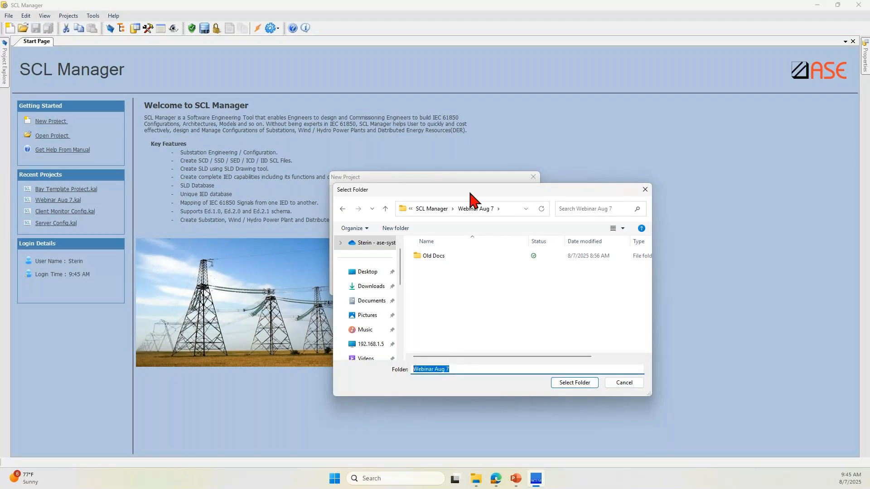
{"action": "left_click", "coordinate": [574, 383]}
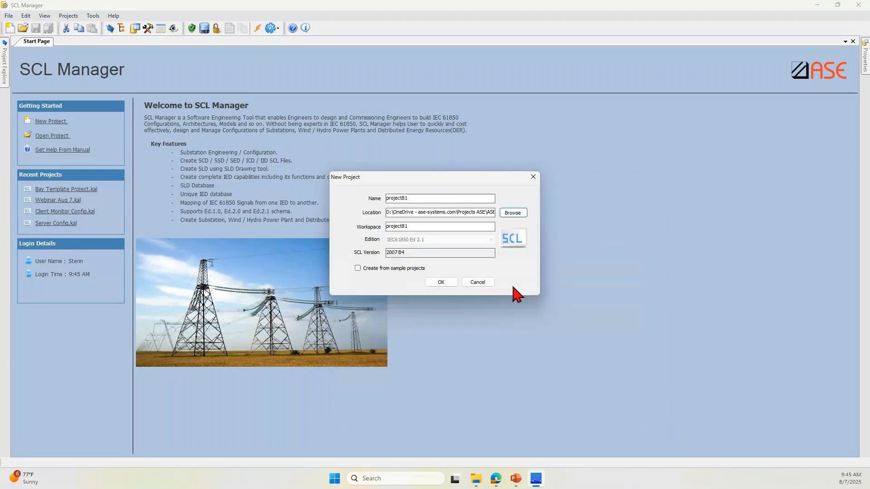
- Name the new project Substation ABC and create it
{"action": "double_click", "coordinate": [418, 198]}
{"action": "type", "text": "Sub"}
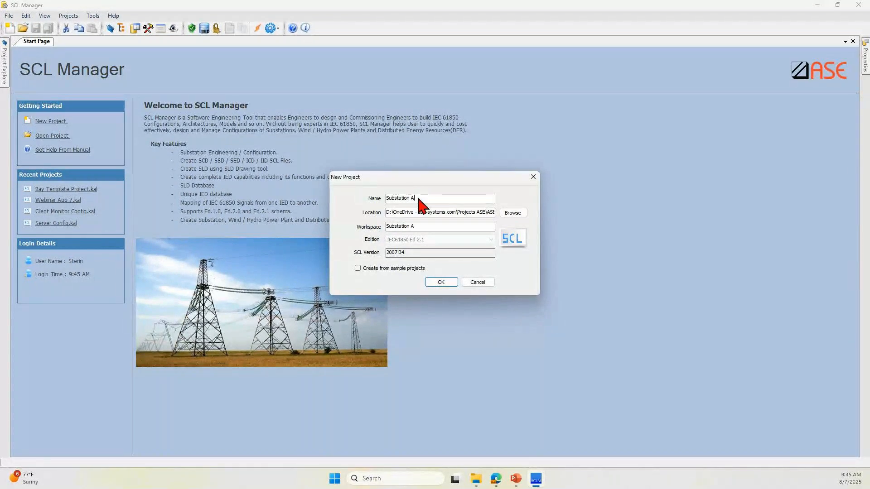
{"action": "type", "text": "station ABC"}
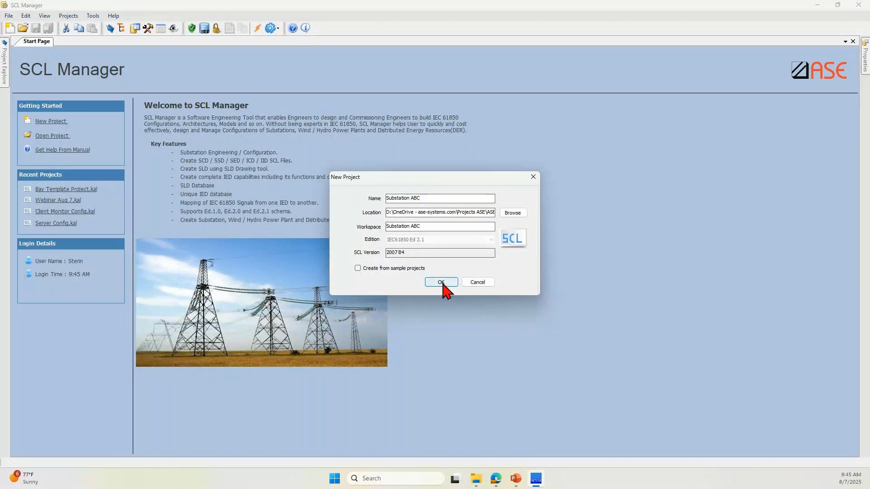
{"action": "left_click", "coordinate": [440, 283]}
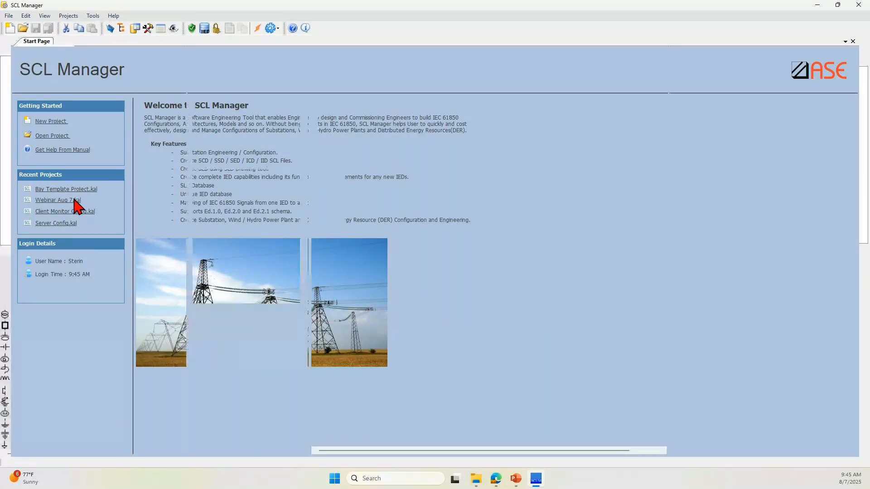
- Add a new blank single-line diagram to the Substation ABC project with the Create New option
{"action": "right_click", "coordinate": [42, 90]}
{"action": "mouse_move", "coordinate": [66, 97]}
{"action": "left_click", "coordinate": [188, 97]}
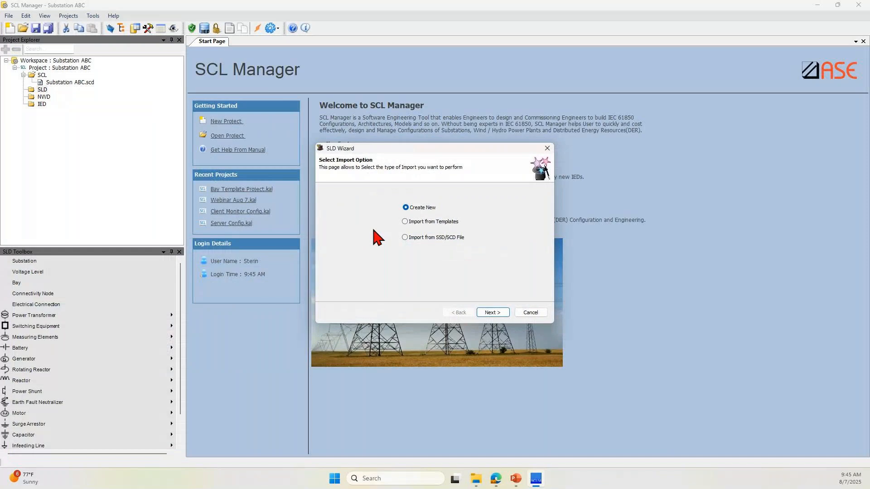
{"action": "left_click", "coordinate": [492, 313]}
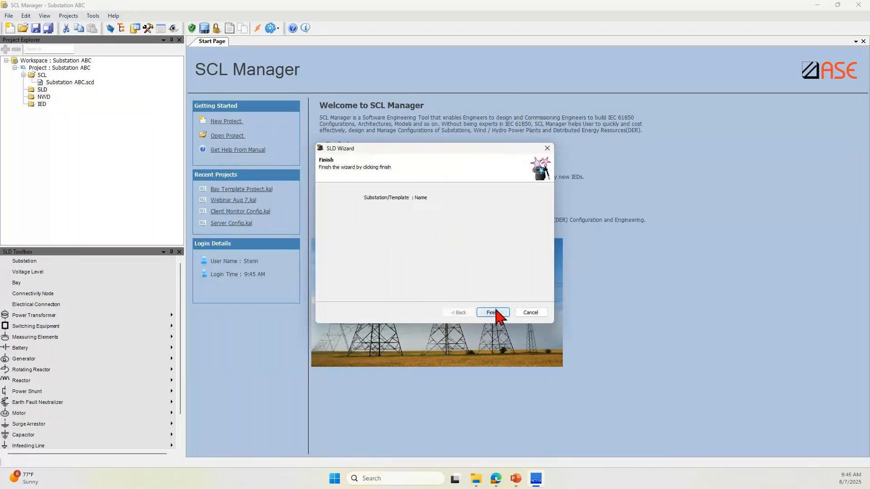
{"action": "left_click", "coordinate": [499, 312]}
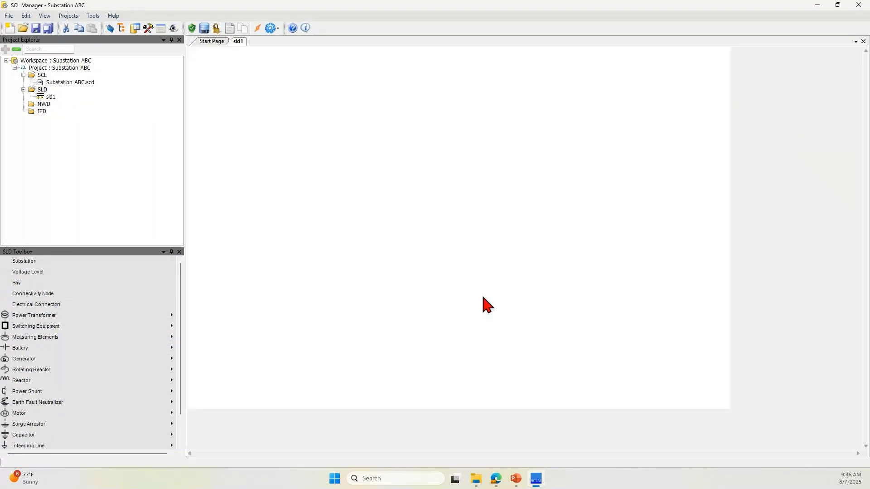
- Place a substation on the single-line diagram and a voltage level inside it
{"action": "left_click", "coordinate": [59, 261]}
{"action": "left_click", "coordinate": [219, 74]}
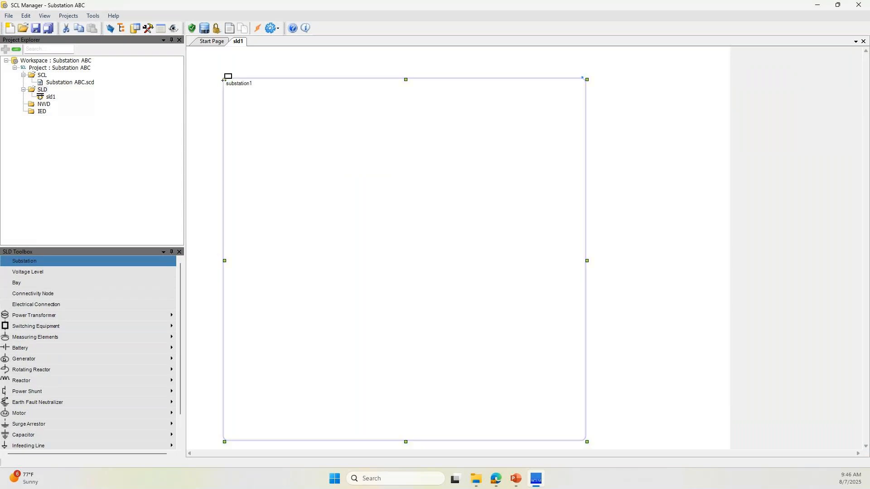
{"action": "left_click", "coordinate": [55, 273]}
{"action": "left_click", "coordinate": [260, 103]}
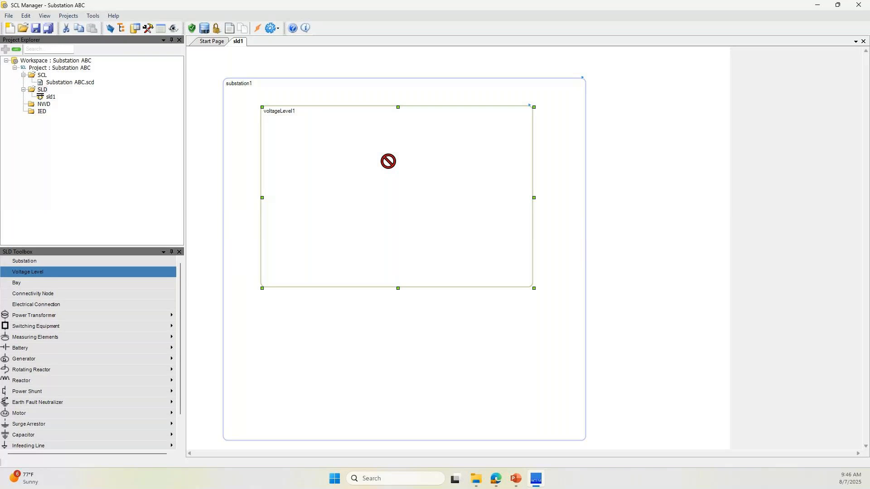
{"action": "left_click", "coordinate": [354, 173]}
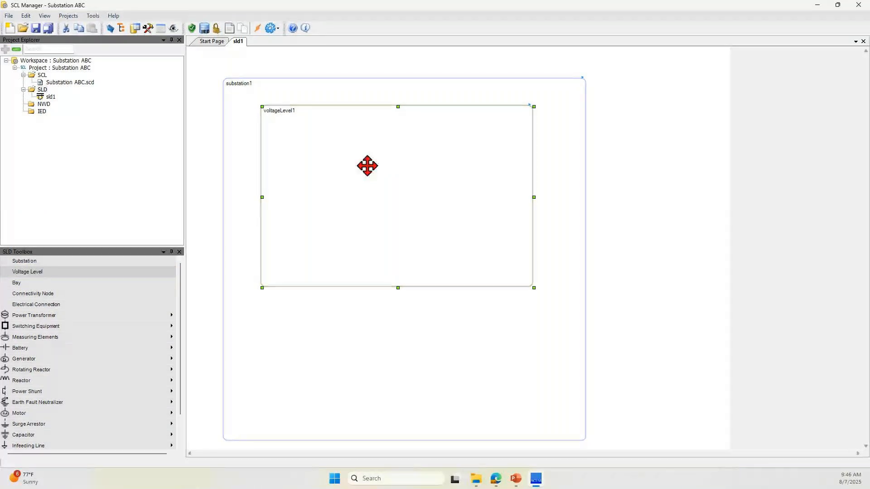
- Enlarge the voltage level downward and to both sides to make room for several bays
{"action": "right_click", "coordinate": [364, 167]}
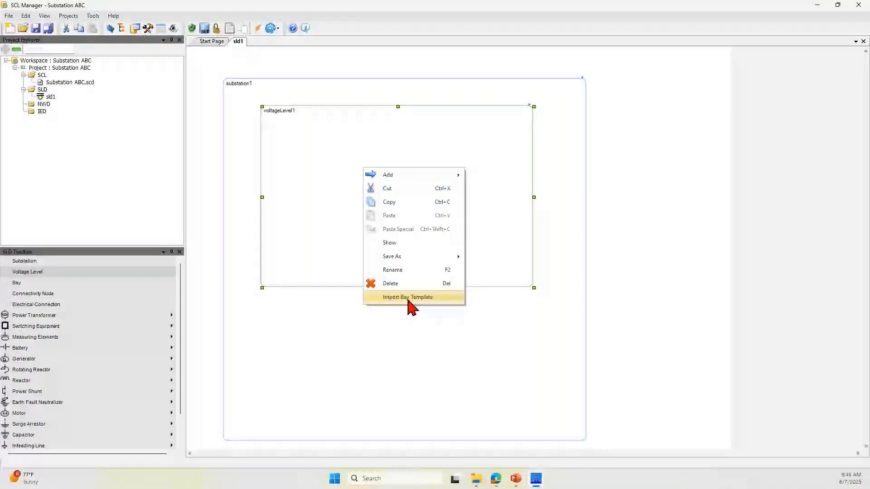
{"action": "left_click", "coordinate": [412, 383]}
{"action": "left_click", "coordinate": [398, 287]}
{"action": "left_click_drag", "start_coordinate": [398, 288], "coordinate": [398, 418]}
{"action": "left_click_drag", "start_coordinate": [534, 267], "coordinate": [667, 267]}
{"action": "right_click", "coordinate": [370, 208]}
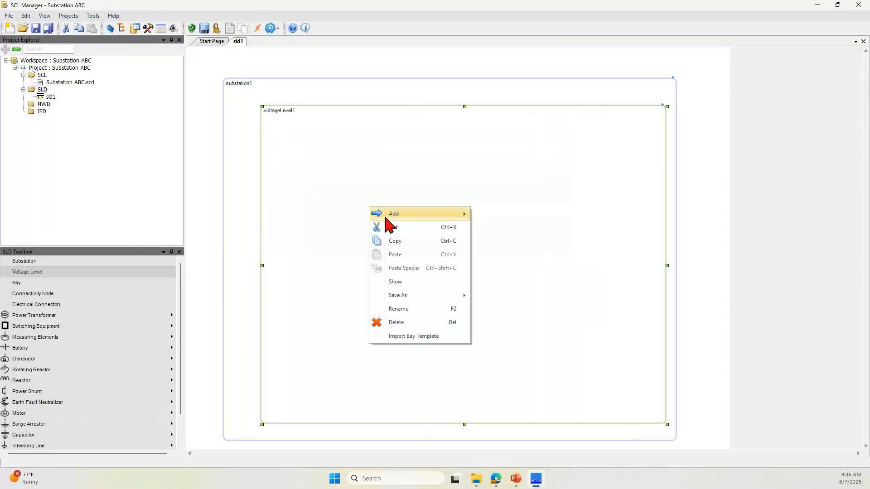
{"action": "left_click", "coordinate": [277, 274]}
{"action": "left_click_drag", "start_coordinate": [261, 265], "coordinate": [234, 266]}
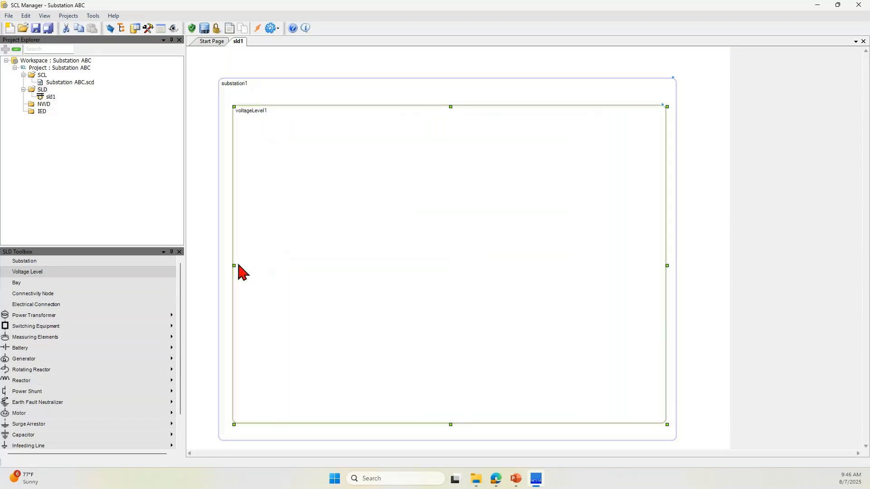
- Start importing BayTemplate.btmp into the voltage level and set the number of bay instances to 3
{"action": "right_click", "coordinate": [388, 253]}
{"action": "left_click", "coordinate": [427, 391]}
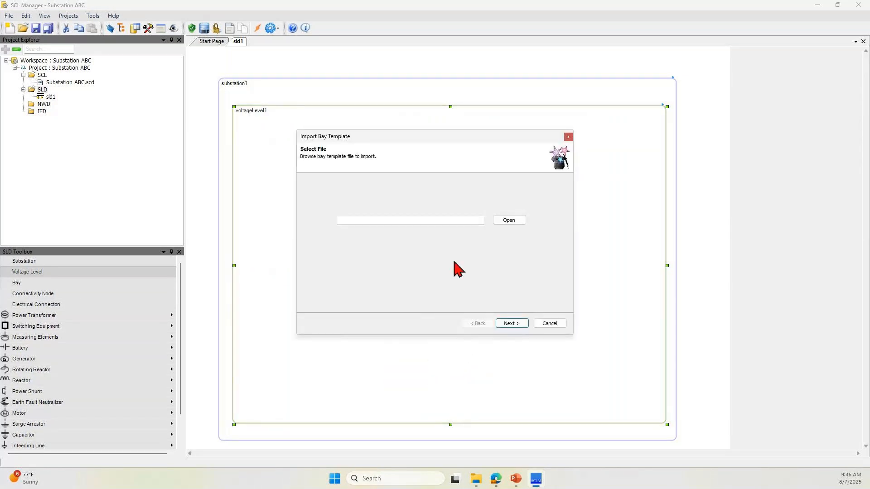
{"action": "left_click", "coordinate": [507, 221]}
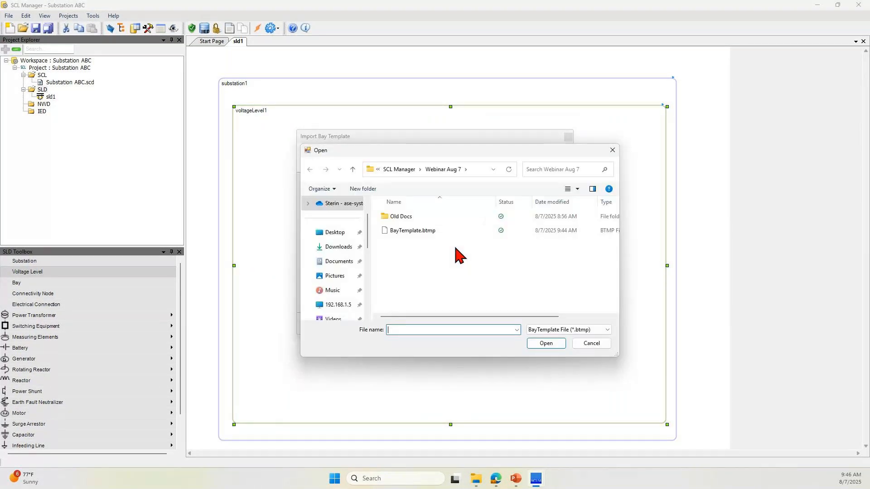
{"action": "left_click", "coordinate": [404, 231]}
{"action": "left_click", "coordinate": [544, 342]}
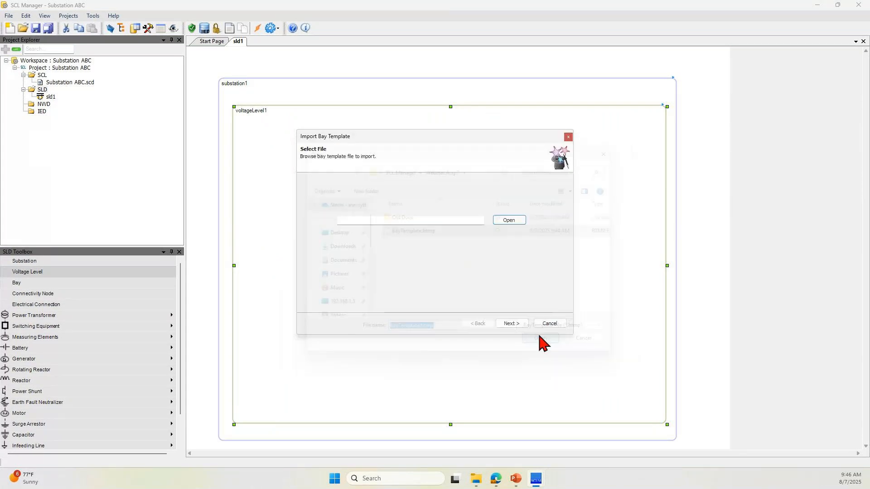
{"action": "left_click", "coordinate": [511, 324]}
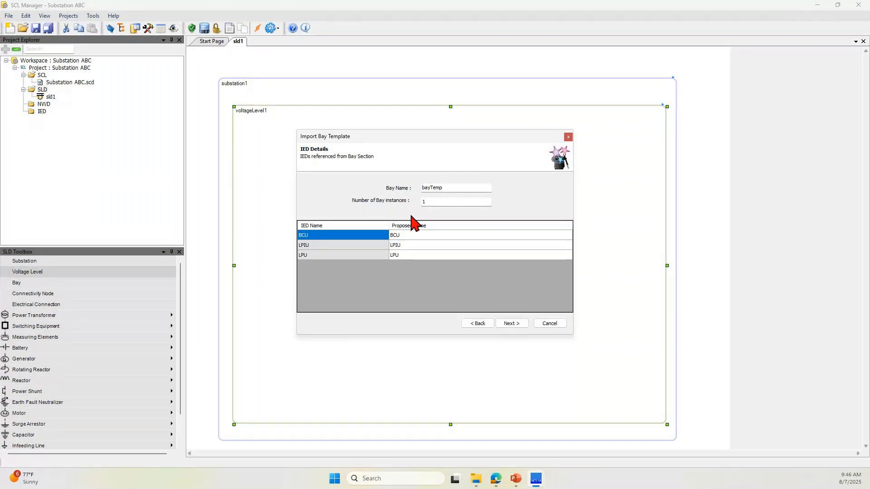
{"action": "left_click", "coordinate": [430, 201]}
{"action": "left_click", "coordinate": [512, 324]}
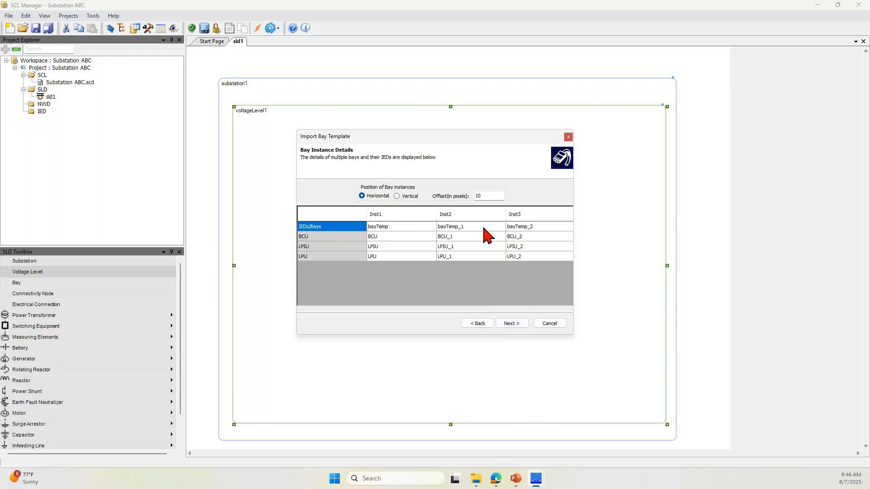
- Name the three bay instances Bay1, Bay2 and Bay3
{"action": "left_click", "coordinate": [382, 230]}
{"action": "left_click", "coordinate": [387, 228]}
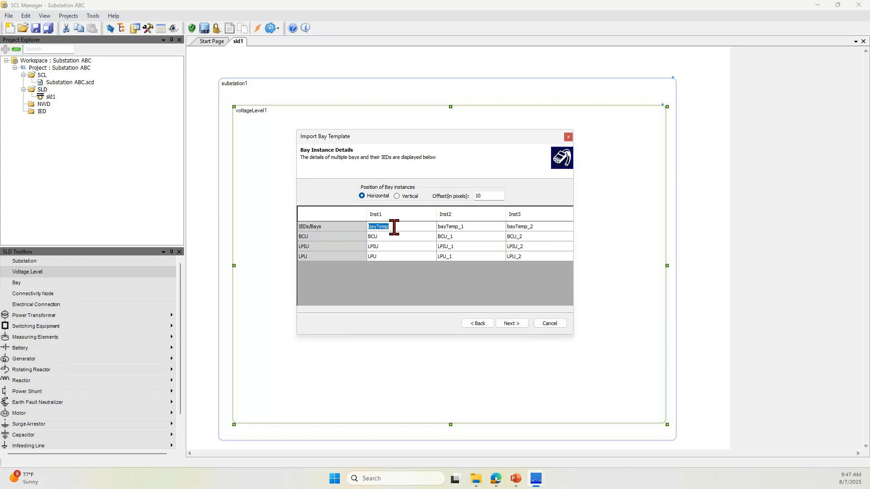
{"action": "type", "text": "Bay1"}
{"action": "left_click", "coordinate": [452, 231]}
{"action": "left_click", "coordinate": [452, 227]}
{"action": "type", "text": "Bay3"}
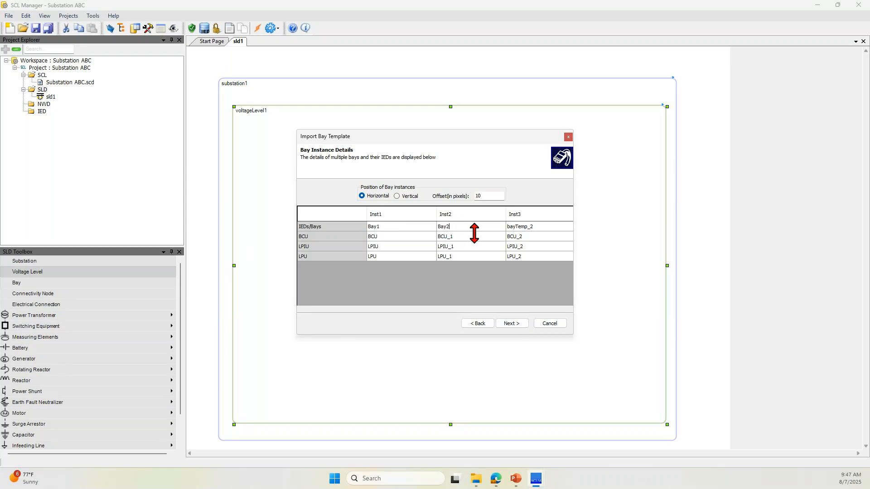
{"action": "left_click", "coordinate": [534, 227]}
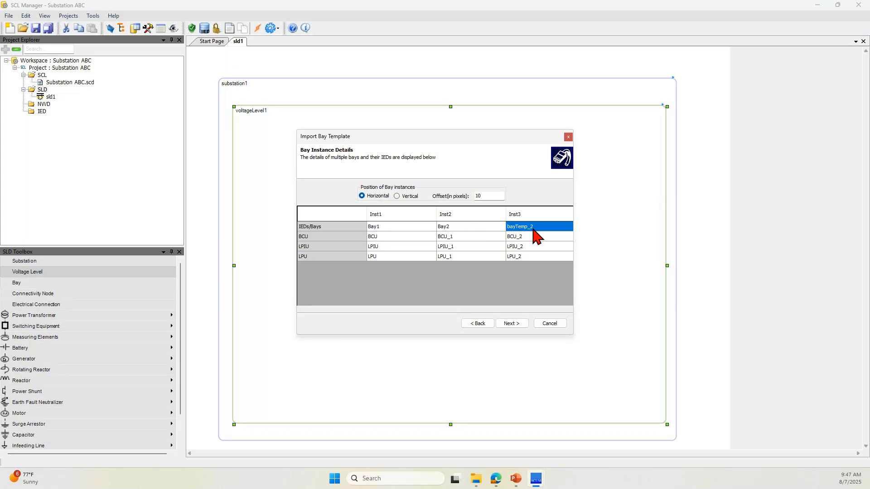
{"action": "left_click", "coordinate": [533, 228]}
{"action": "type", "text": "Bay3"}
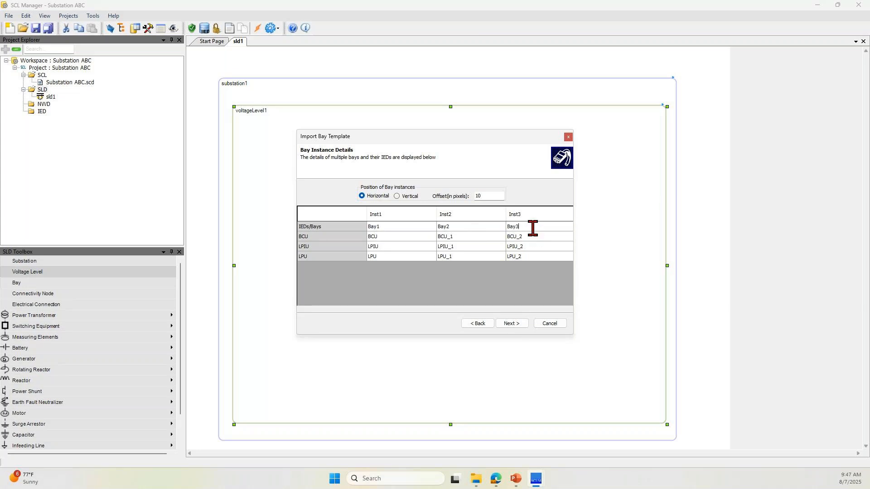
- Rename the IEDs of the first bay instance to BCU1, LPIU1 and LPU1
{"action": "left_click", "coordinate": [381, 237]}
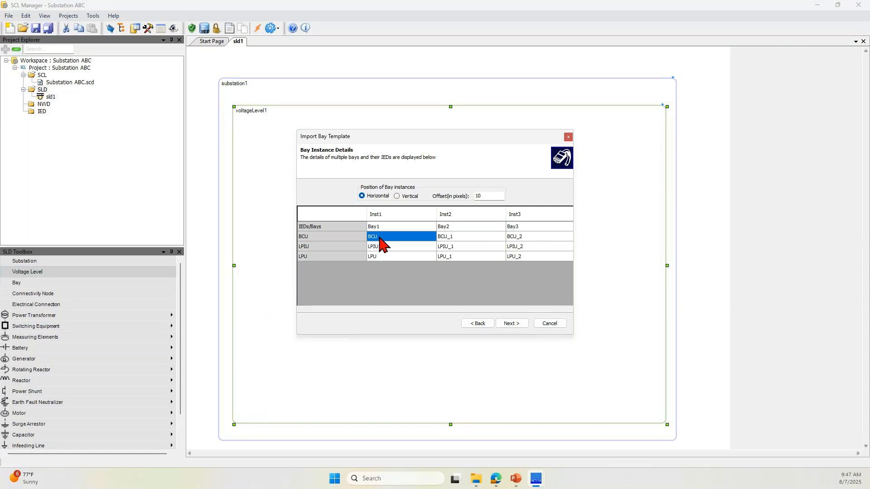
{"action": "left_click", "coordinate": [389, 236]}
{"action": "type", "text": "1"}
{"action": "left_click", "coordinate": [381, 246]}
{"action": "left_click", "coordinate": [384, 246]}
{"action": "type", "text": "1"}
{"action": "left_click", "coordinate": [385, 256]}
{"action": "left_click", "coordinate": [382, 256]}
{"action": "left_click", "coordinate": [382, 256]}
{"action": "type", "text": "1"}
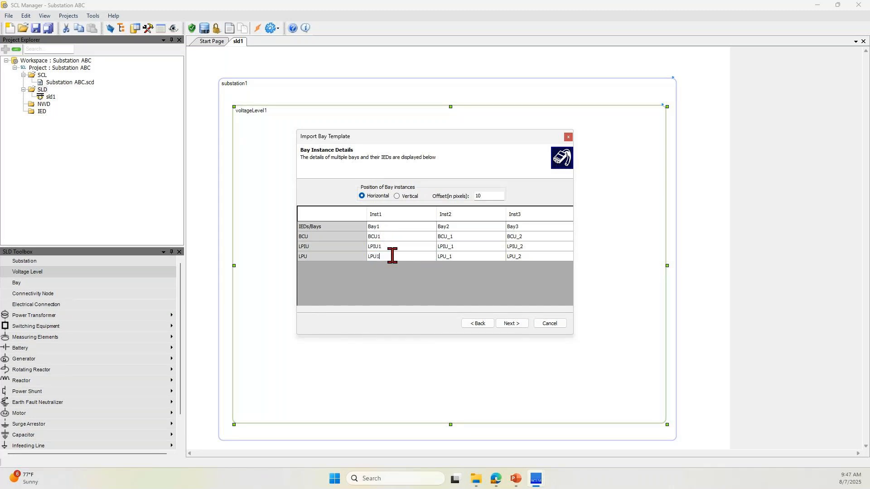
- Rename the IEDs of the second bay instance to BCU2, LPIU2 and LPU2
{"action": "left_click", "coordinate": [452, 240]}
{"action": "left_click", "coordinate": [450, 236]}
{"action": "left_click", "coordinate": [454, 236]}
{"action": "key", "text": "BackSpace"}
{"action": "type", "text": "2"}
{"action": "left_click", "coordinate": [458, 246]}
{"action": "left_click", "coordinate": [459, 247]}
{"action": "type", "text": "2"}
{"action": "left_click", "coordinate": [459, 256]}
{"action": "left_click", "coordinate": [459, 257]}
{"action": "type", "text": "2"}
- Rename the IEDs of the third bay instance to BCU3, LPIU3 and LPU3
{"action": "left_click", "coordinate": [525, 238]}
{"action": "left_click", "coordinate": [527, 236]}
{"action": "type", "text": "3"}
{"action": "left_click", "coordinate": [528, 249]}
{"action": "left_click", "coordinate": [529, 246]}
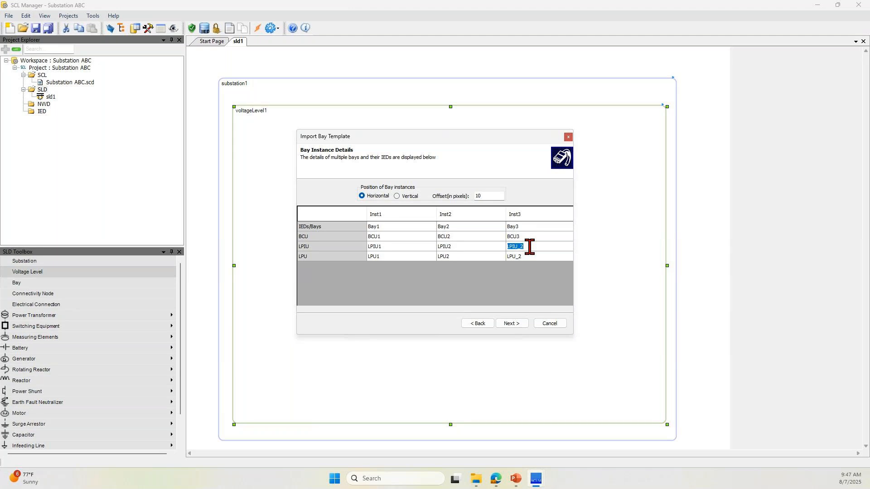
{"action": "type", "text": "3"}
{"action": "left_click", "coordinate": [526, 257]}
{"action": "left_click", "coordinate": [525, 257]}
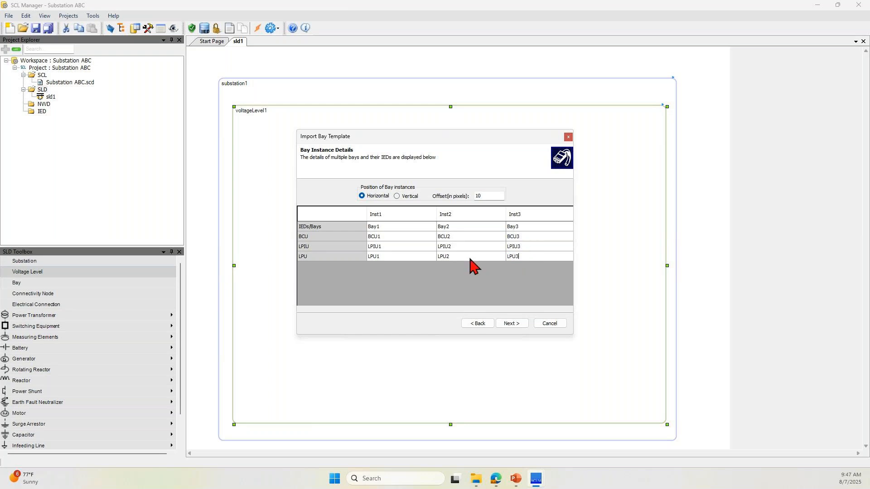
{"action": "left_click", "coordinate": [351, 257]}
- Complete the bay template import with horizontally positioned instances and a 10-pixel offset
{"action": "left_click", "coordinate": [508, 323]}
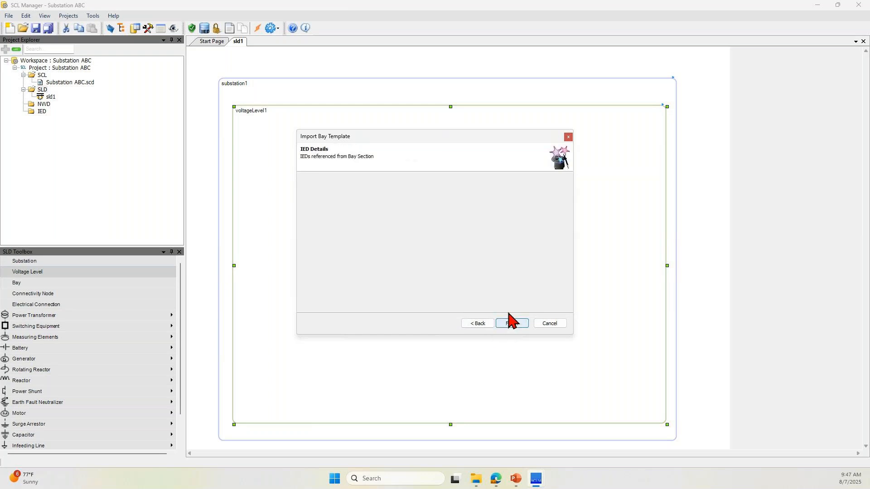
{"action": "left_click", "coordinate": [518, 323]}
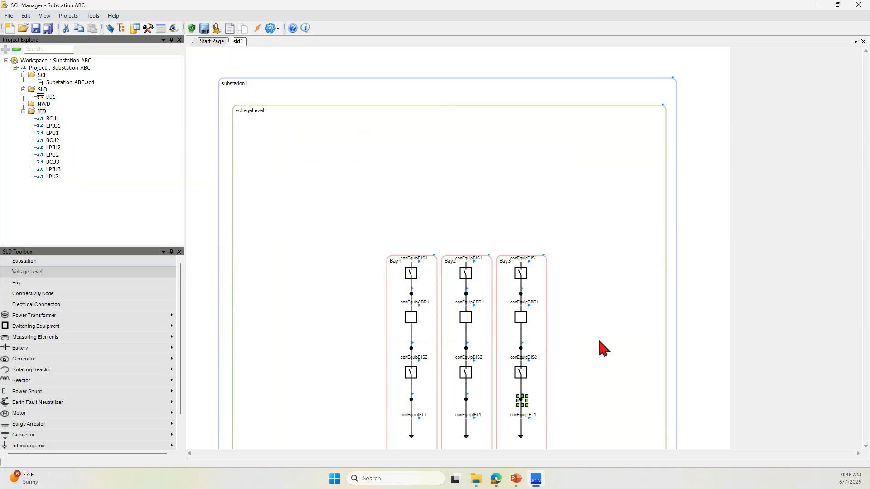
{"action": "scroll", "coordinate": [635, 369], "scroll_direction": "down", "scroll_amount": 1}
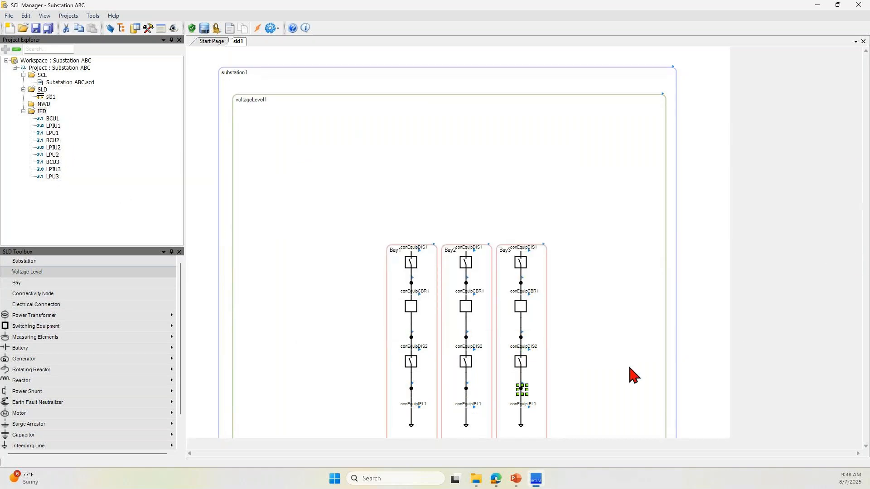
- Spread Bay1, Bay2 and Bay3 apart side by side in the upper part of voltageLevel1
{"action": "left_click_drag", "start_coordinate": [395, 252], "coordinate": [307, 176]}
{"action": "left_click_drag", "start_coordinate": [453, 270], "coordinate": [418, 185]}
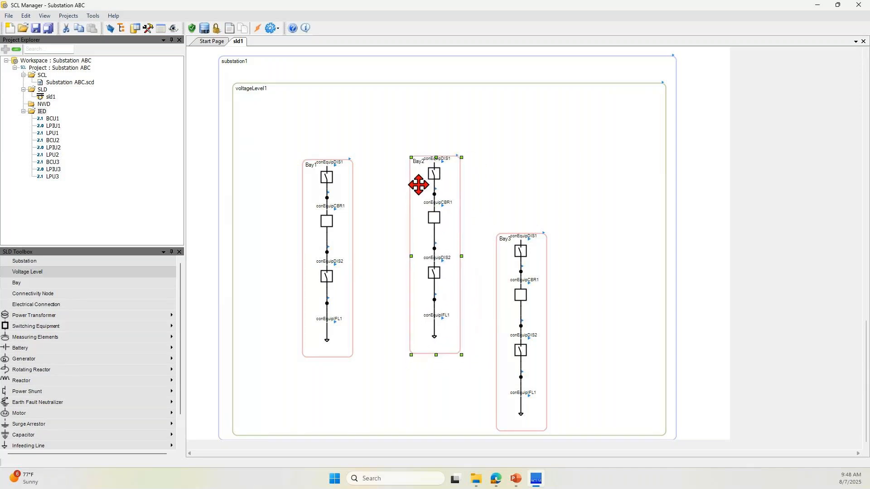
{"action": "left_click_drag", "start_coordinate": [504, 268], "coordinate": [535, 183]}
- Show the mapped logical nodes of Bay1 and its four equipment items, placing the bay's own list beside it
{"action": "left_click", "coordinate": [352, 161]}
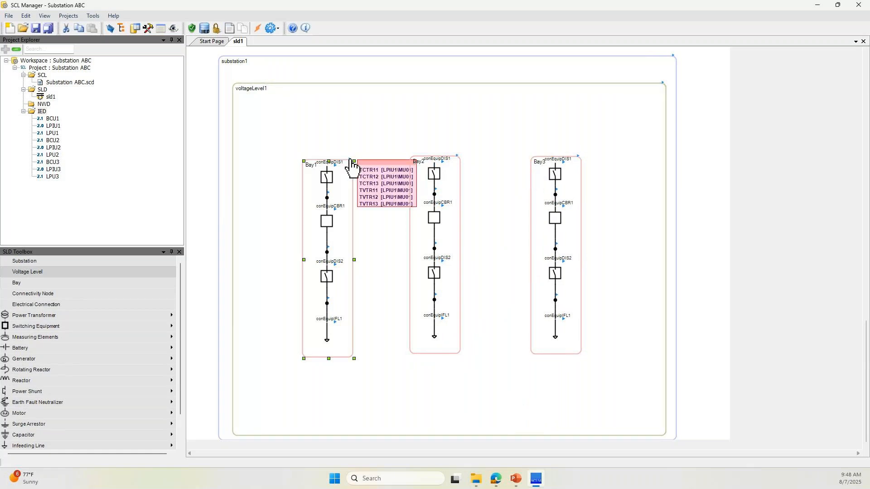
{"action": "left_click_drag", "start_coordinate": [380, 164], "coordinate": [262, 156]}
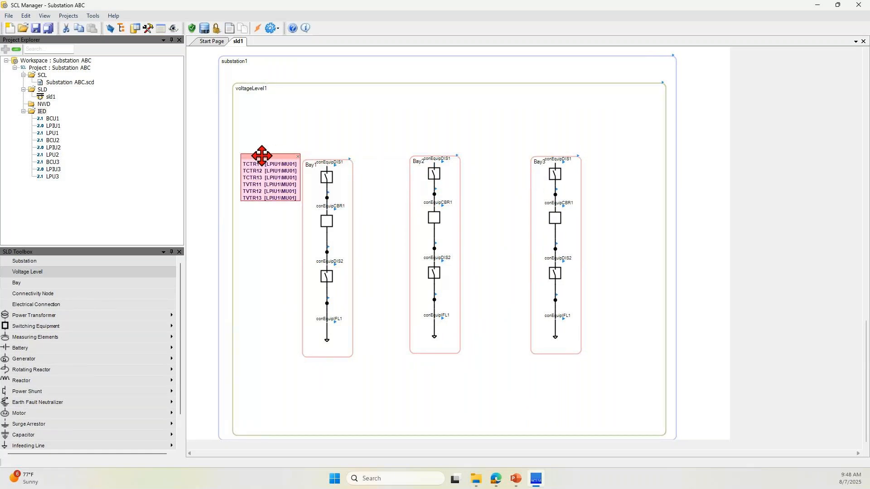
{"action": "left_click", "coordinate": [337, 175]}
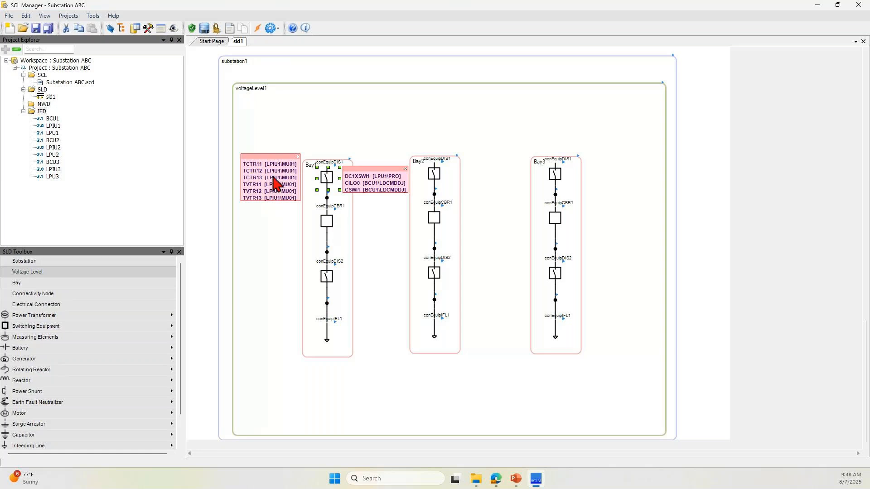
{"action": "left_click", "coordinate": [335, 220]}
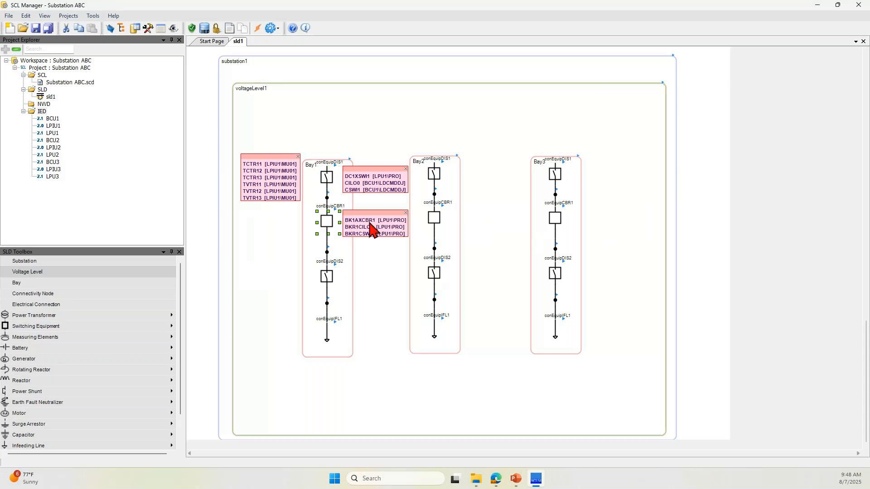
{"action": "left_click", "coordinate": [334, 275]}
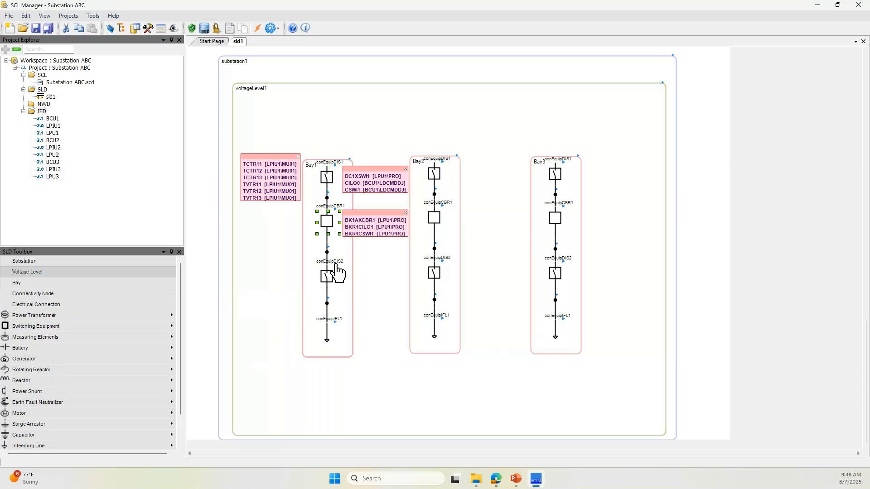
{"action": "left_click", "coordinate": [336, 324]}
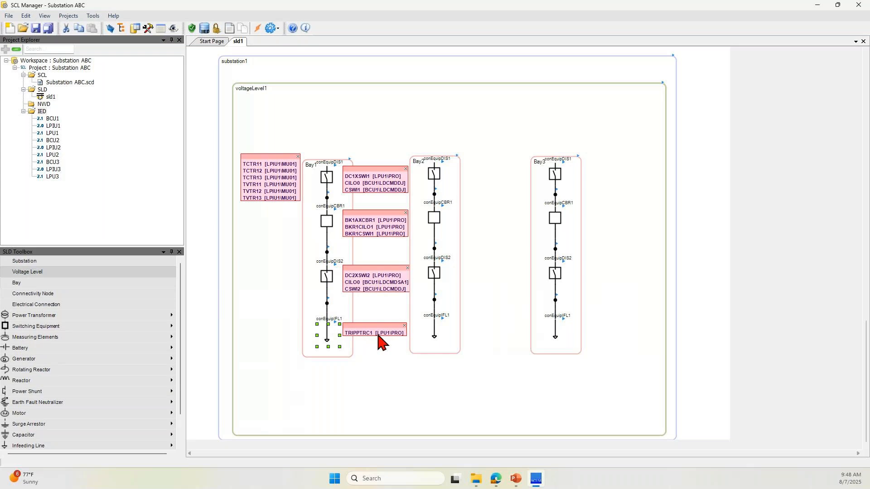
- Show the mapped logical nodes of Bay2 and its equipment, placing the Bay1 and Bay2 lists above their bays
{"action": "left_click", "coordinate": [459, 162]}
{"action": "left_click_drag", "start_coordinate": [485, 158], "coordinate": [427, 103]}
{"action": "left_click_drag", "start_coordinate": [265, 157], "coordinate": [326, 108]}
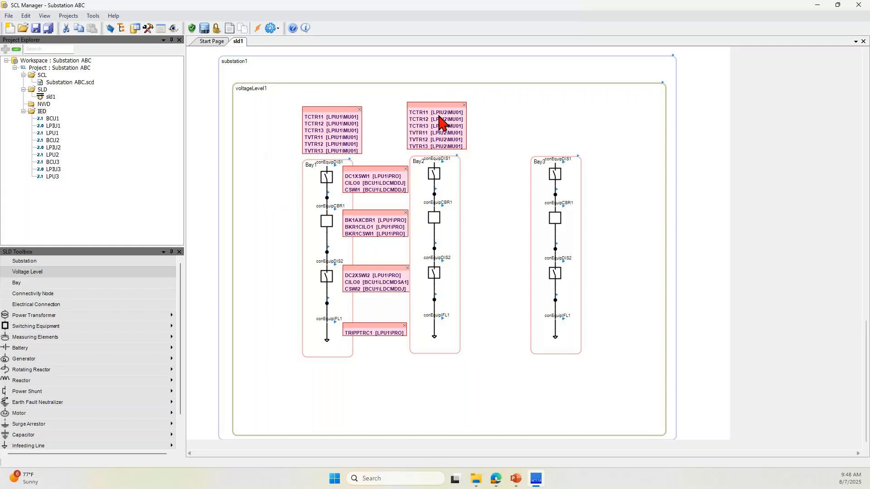
{"action": "left_click", "coordinate": [444, 172]}
{"action": "left_click", "coordinate": [442, 217]}
{"action": "left_click", "coordinate": [444, 265]}
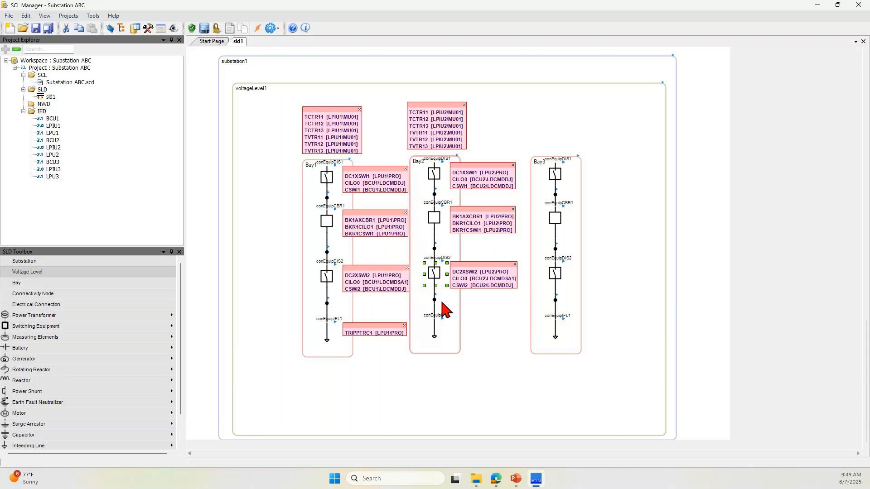
{"action": "left_click", "coordinate": [443, 326]}
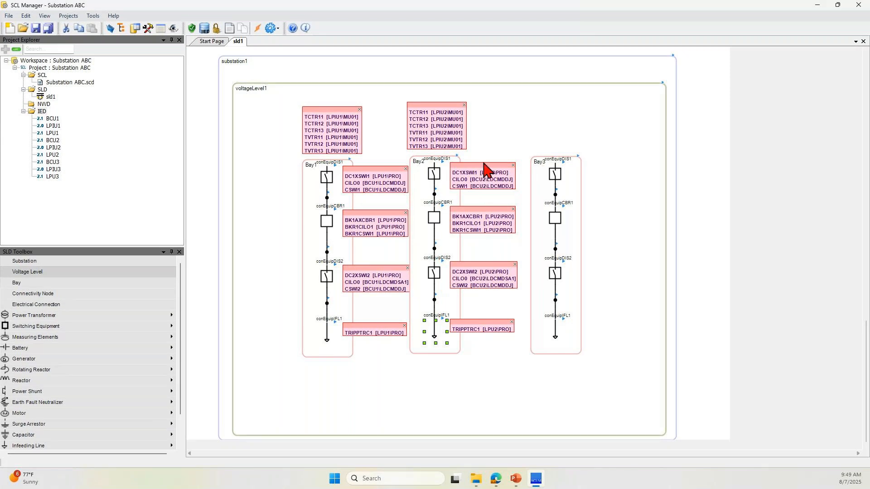
- Show the mapped logical nodes of Bay3 and its four equipment items, placing the bay's own list above it
{"action": "left_click", "coordinate": [580, 163]}
{"action": "left_click_drag", "start_coordinate": [607, 163], "coordinate": [548, 106]}
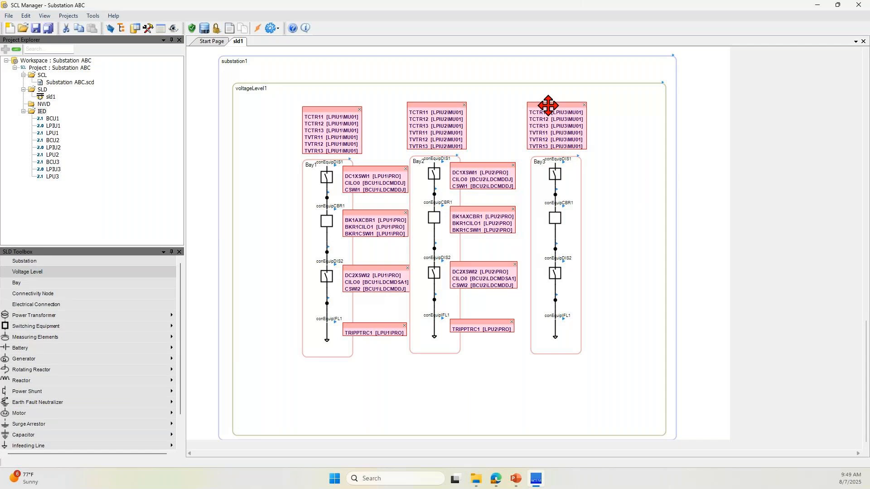
{"action": "left_click", "coordinate": [564, 168]}
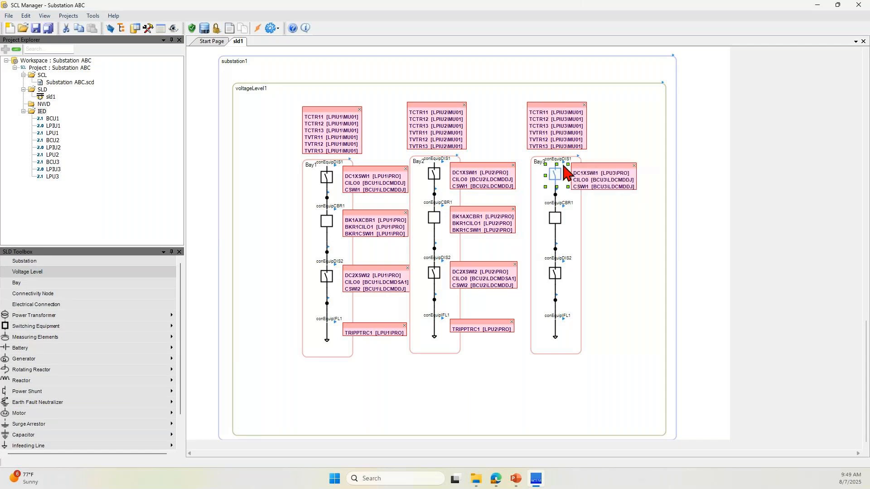
{"action": "left_click", "coordinate": [567, 214]}
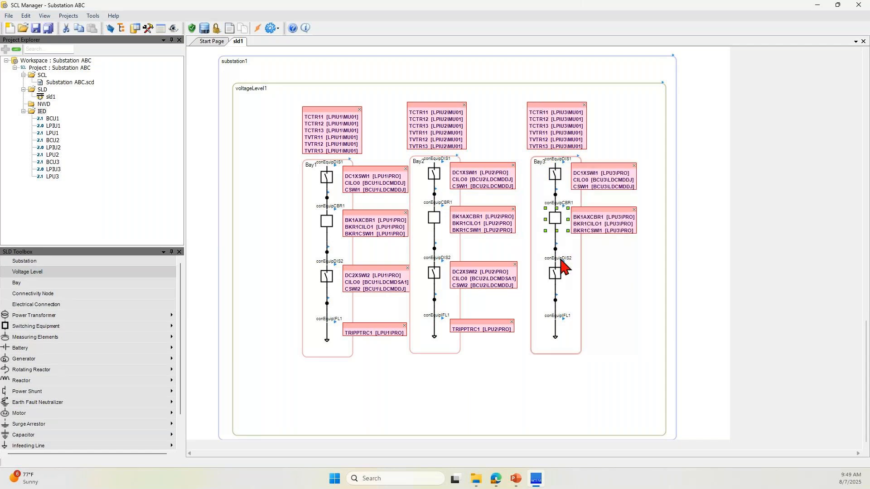
{"action": "left_click", "coordinate": [556, 273]}
{"action": "left_click", "coordinate": [556, 327]}
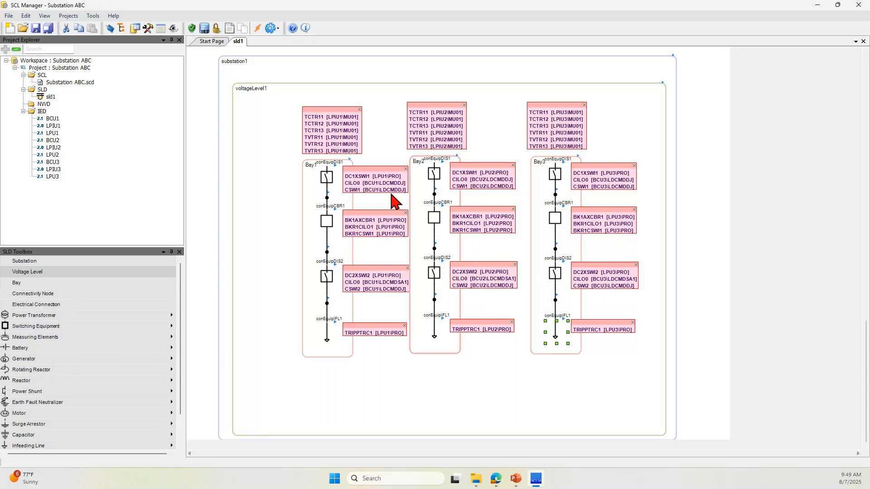
- Open the project's network addressing and check the IED summary for IP conflicts by trying to save it, then cancel the save
{"action": "right_click", "coordinate": [56, 69]}
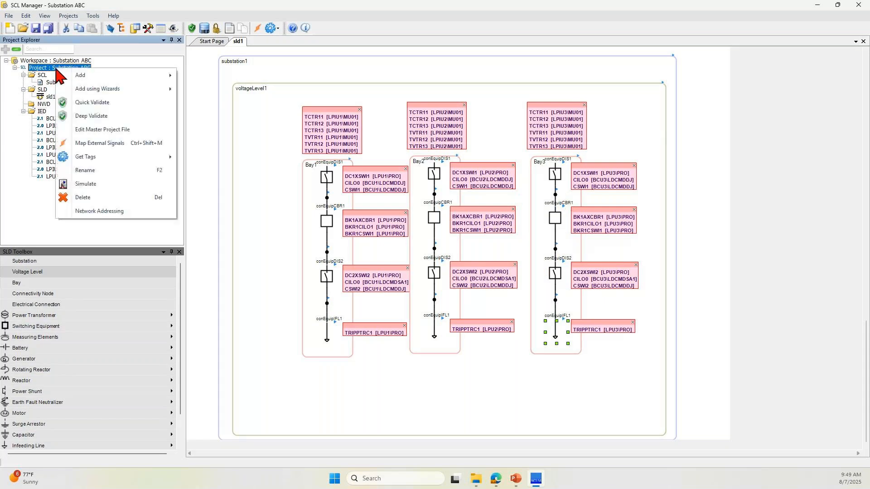
{"action": "left_click", "coordinate": [95, 210]}
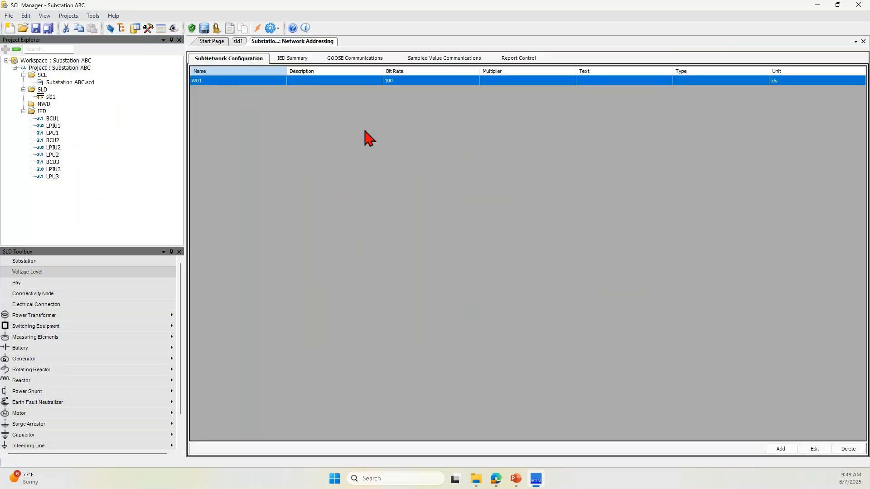
{"action": "left_click", "coordinate": [302, 57]}
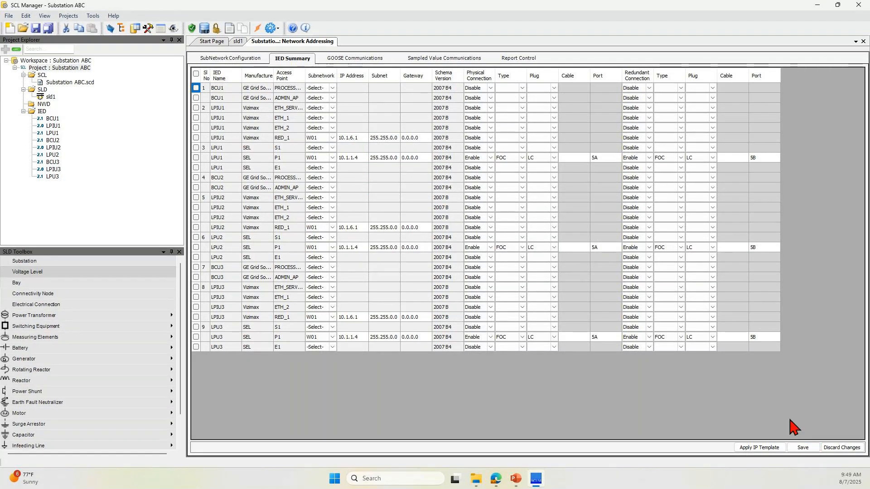
{"action": "left_click", "coordinate": [801, 448]}
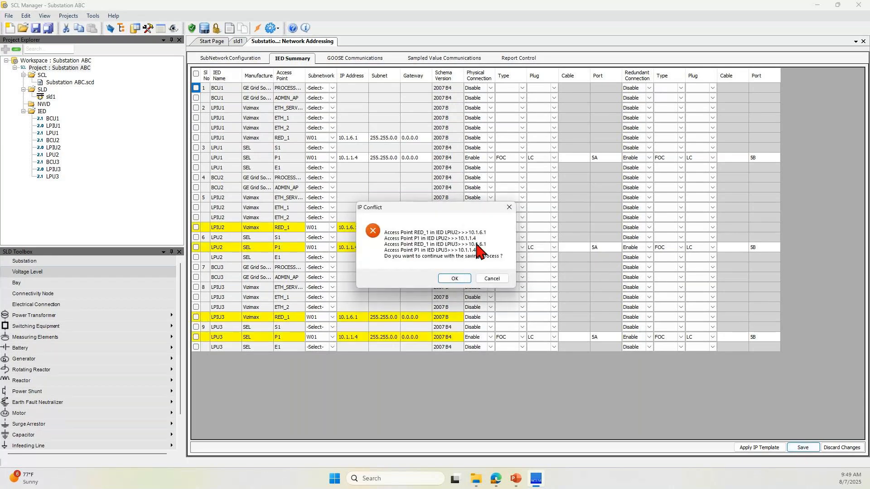
{"action": "left_click", "coordinate": [509, 207]}
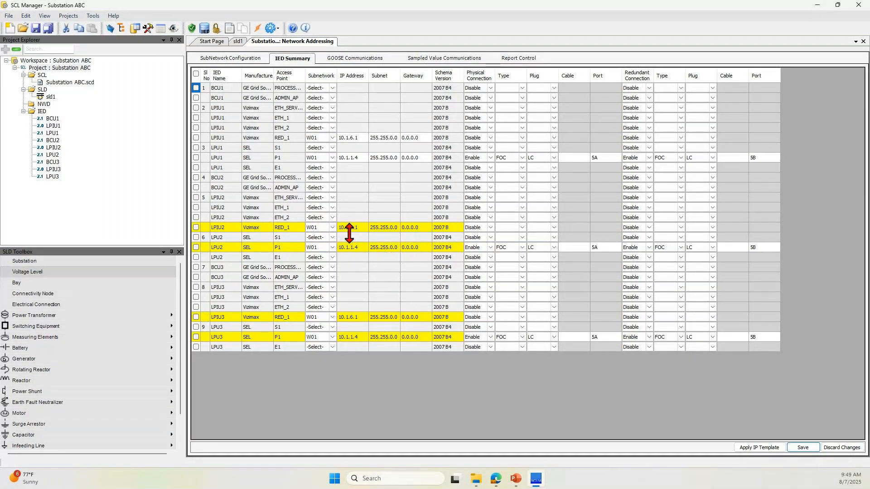
- Check the GOOSE communications for duplicate entries by widening the MAC address and ID columns and trying to save
{"action": "left_click", "coordinate": [356, 60]}
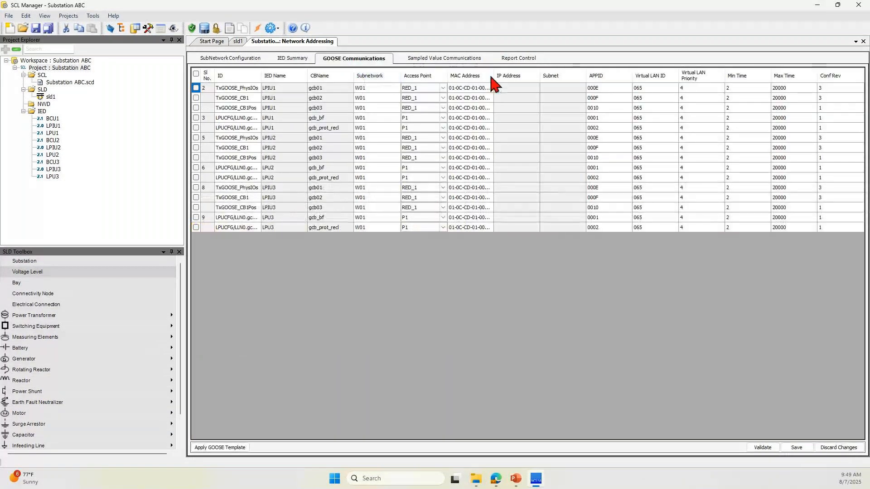
{"action": "left_click_drag", "start_coordinate": [570, 75], "coordinate": [565, 77]}
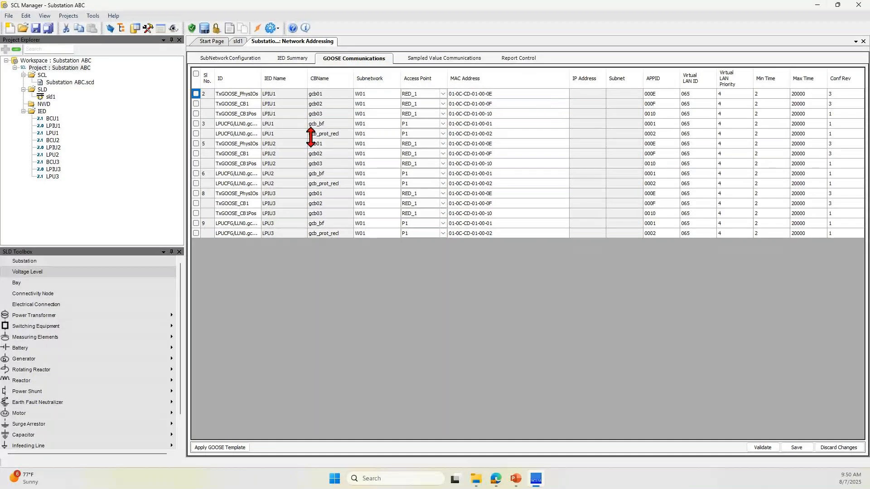
{"action": "left_click_drag", "start_coordinate": [262, 78], "coordinate": [293, 78]}
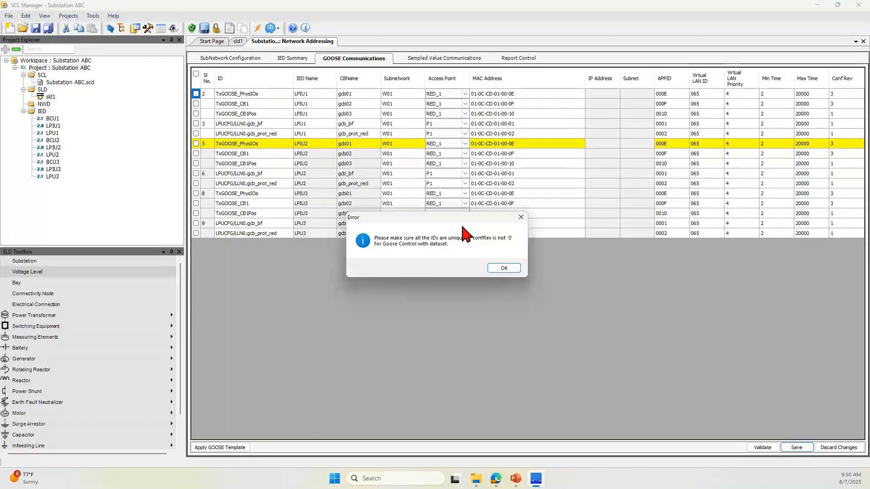
{"action": "left_click", "coordinate": [502, 268]}
{"action": "left_click", "coordinate": [454, 268]}
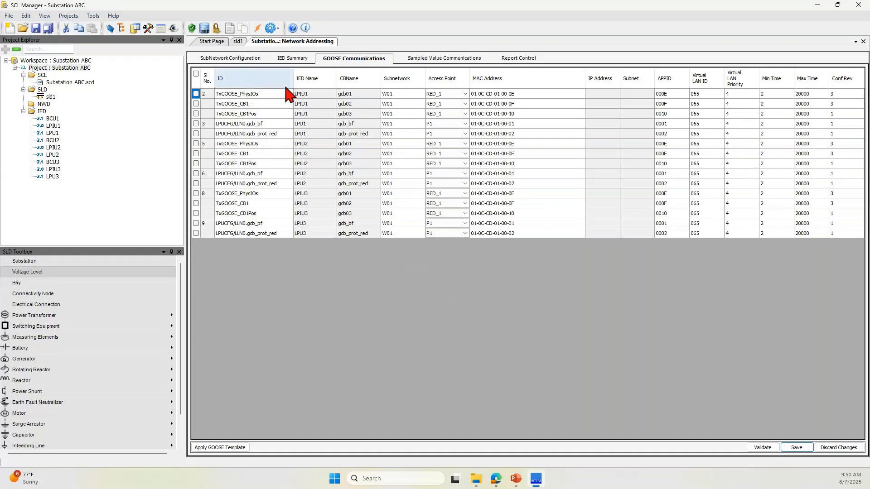
- Review the sampled value communications of the LPIU devices and return to the IED summary
{"action": "left_click", "coordinate": [422, 59]}
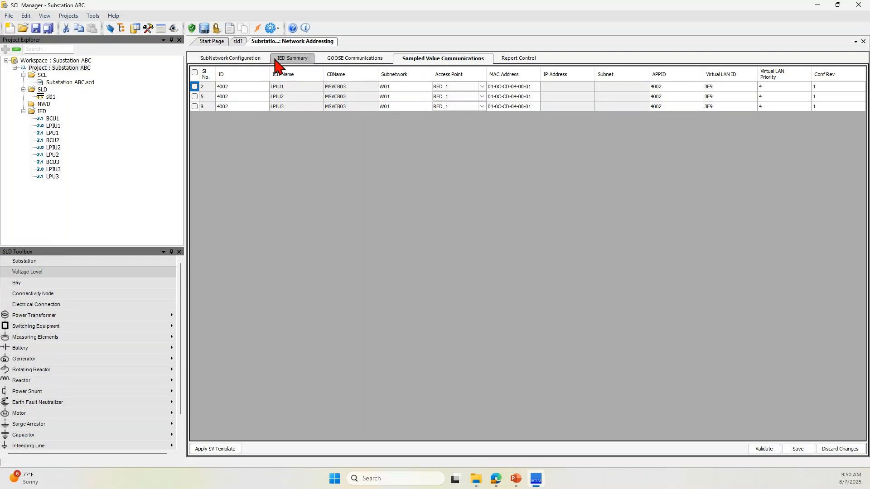
{"action": "left_click", "coordinate": [248, 60]}
{"action": "left_click", "coordinate": [305, 60]}
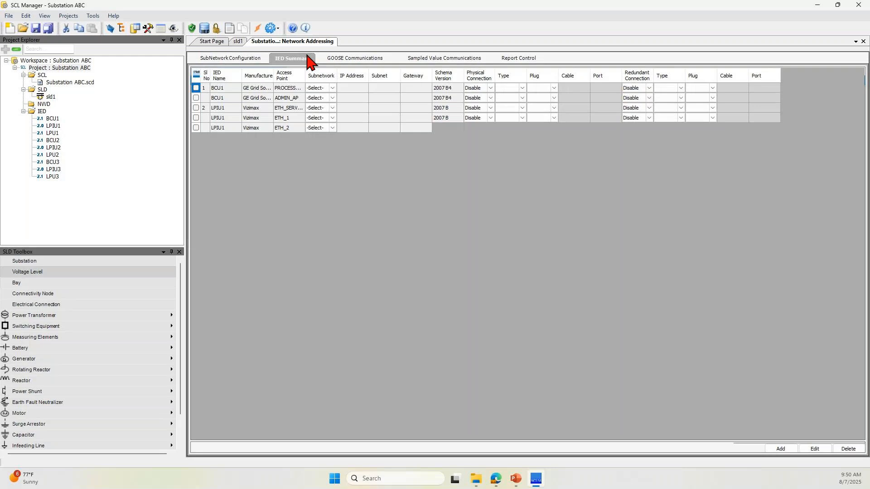
- Open the project's external signals mapping matrix and clear all source and destination IED selections
{"action": "left_click", "coordinate": [43, 112]}
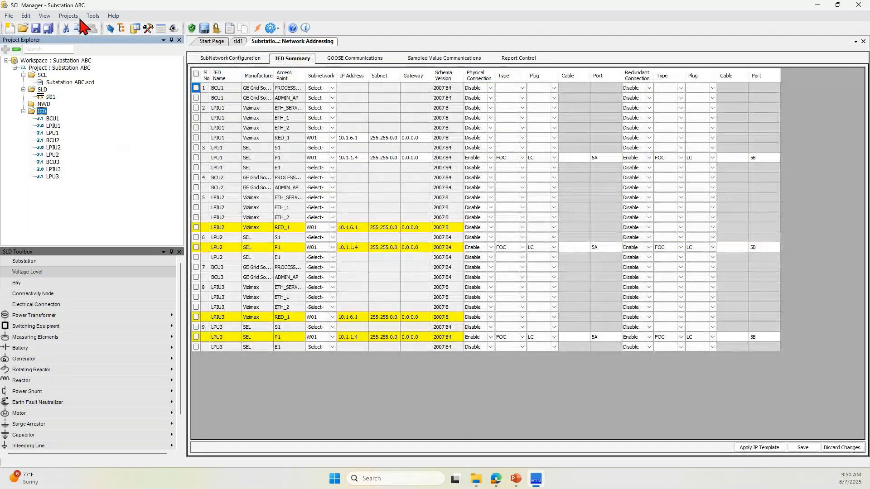
{"action": "left_click", "coordinate": [80, 18]}
{"action": "left_click", "coordinate": [72, 13]}
{"action": "left_click", "coordinate": [73, 13]}
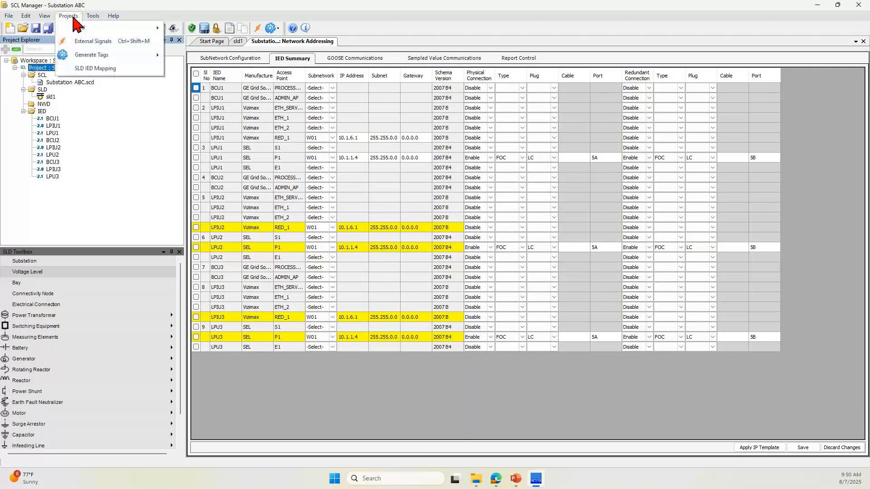
{"action": "left_click", "coordinate": [111, 42]}
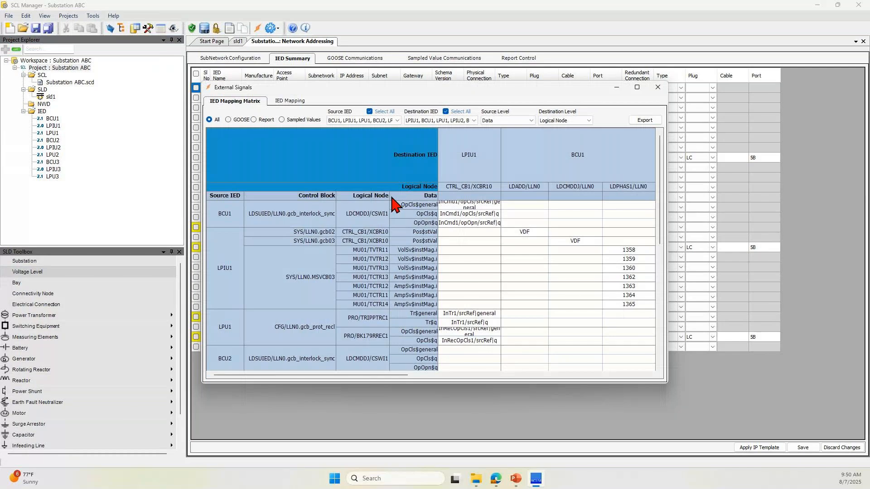
{"action": "left_click_drag", "start_coordinate": [451, 90], "coordinate": [521, 87]}
{"action": "left_click", "coordinate": [515, 110]}
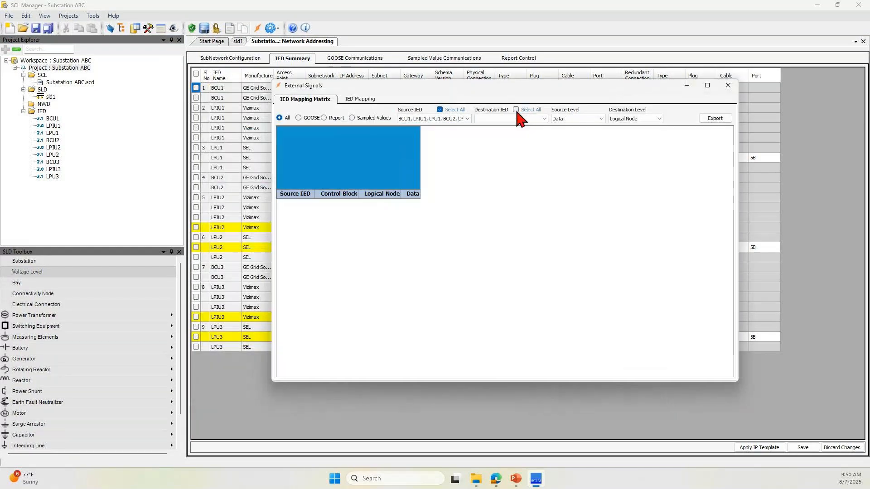
{"action": "left_click", "coordinate": [516, 110]}
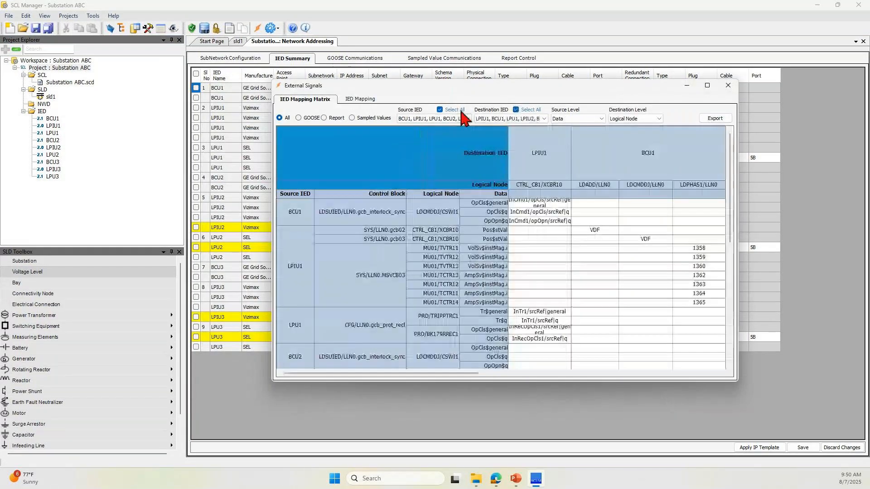
{"action": "left_click", "coordinate": [518, 110]}
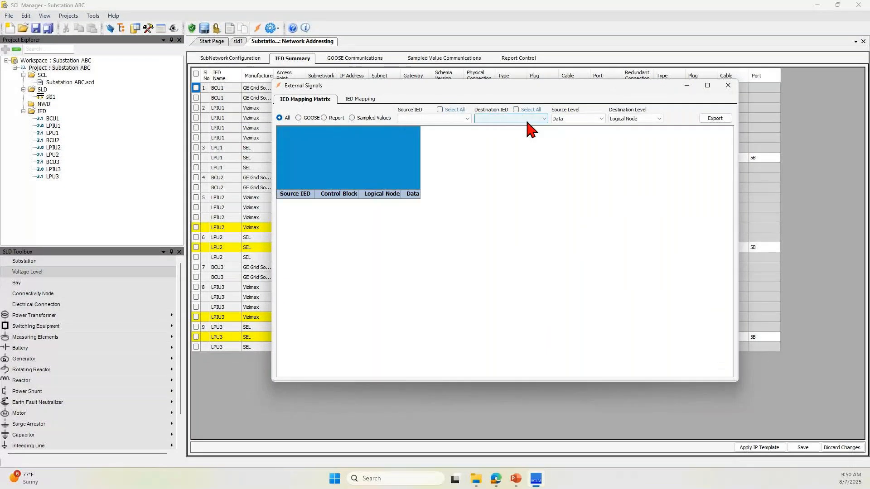
- Limit the mapping matrix to the destination IEDs LPIU1, BCU1 and LPU1
{"action": "left_click", "coordinate": [525, 119]}
{"action": "left_click", "coordinate": [479, 129]}
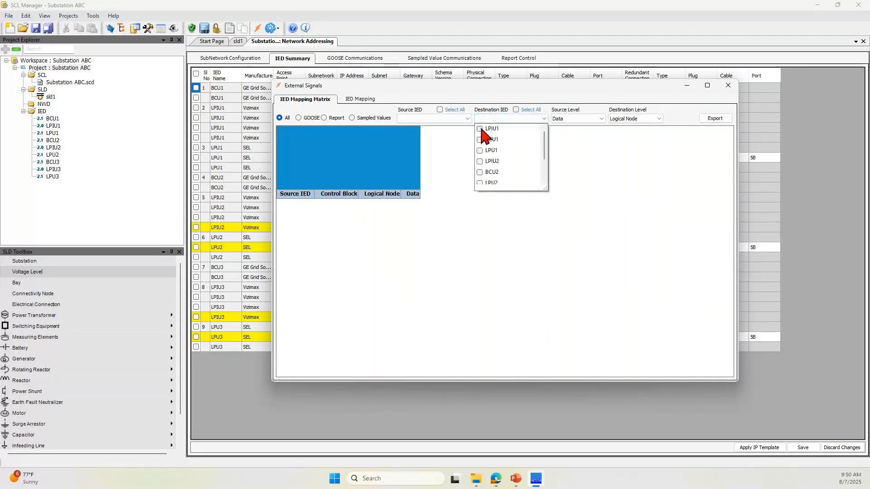
{"action": "left_click", "coordinate": [480, 140]}
{"action": "left_click", "coordinate": [481, 150]}
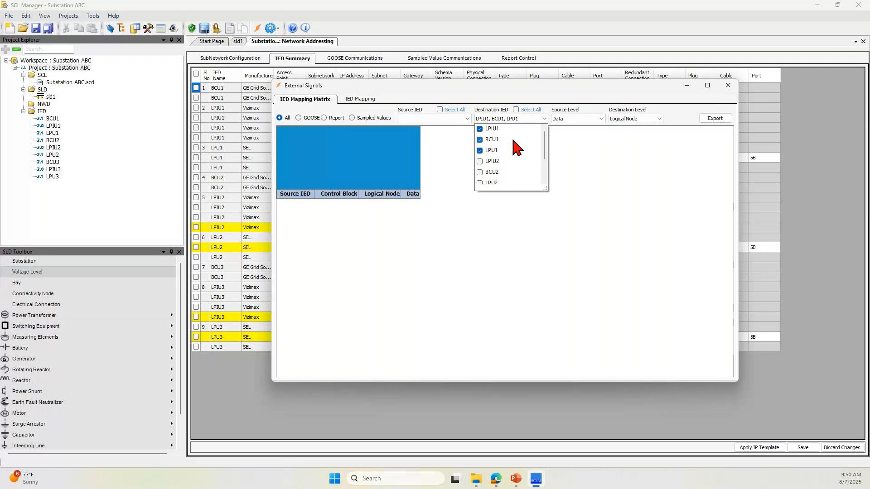
- Limit the mapping matrix to the source IEDs BCU1, LPIU1 and LPU1 and widen the window to show all columns
{"action": "left_click", "coordinate": [440, 110]}
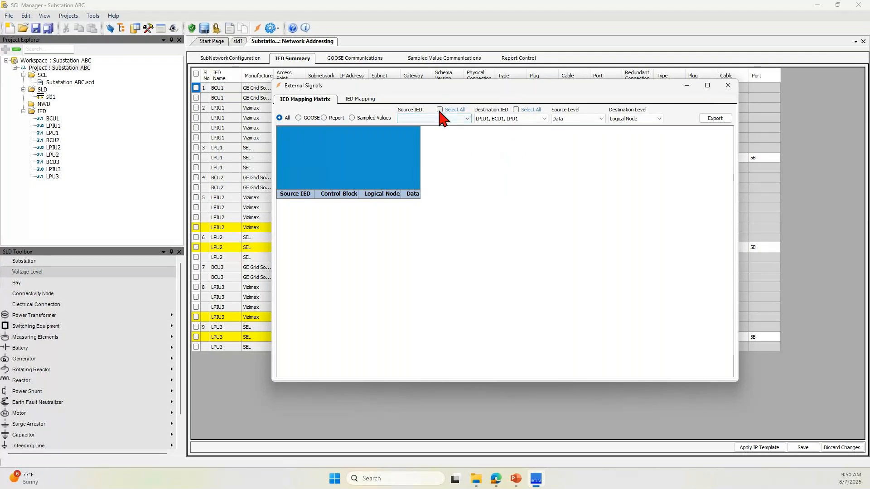
{"action": "left_click", "coordinate": [439, 110]}
{"action": "left_click", "coordinate": [467, 120]}
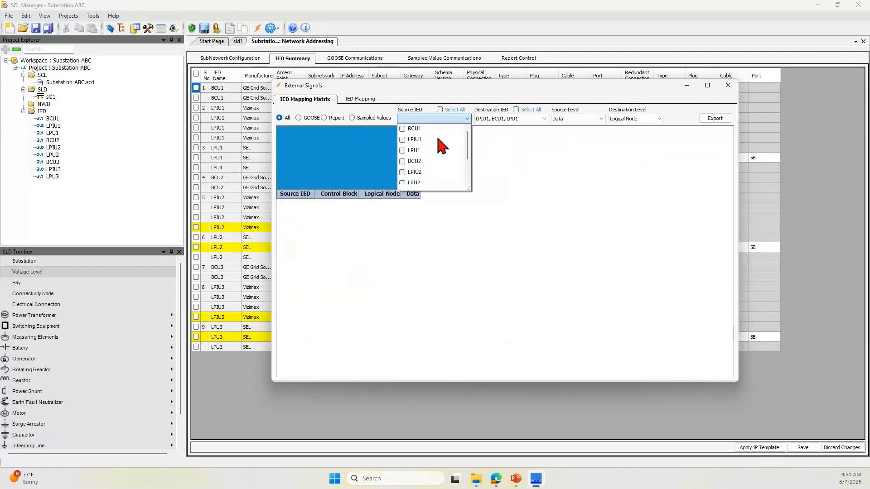
{"action": "left_click", "coordinate": [402, 129]}
{"action": "left_click", "coordinate": [402, 140]}
{"action": "left_click", "coordinate": [403, 151]}
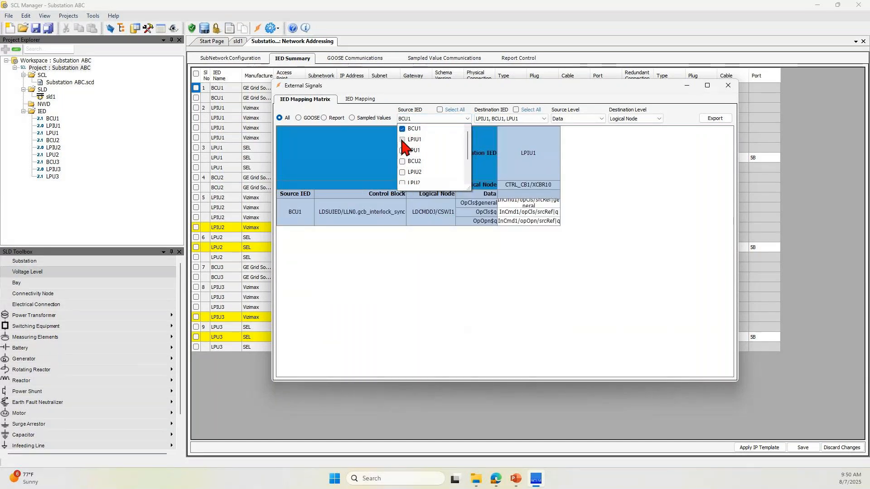
{"action": "left_click", "coordinate": [563, 97]}
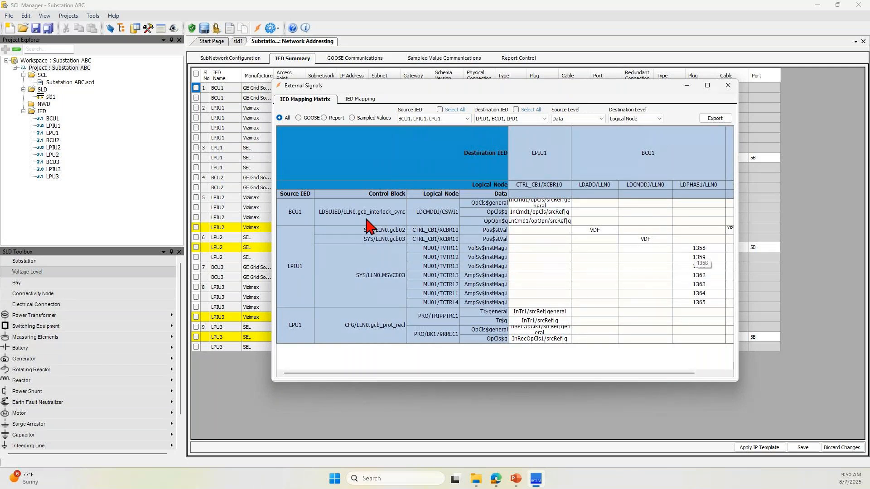
{"action": "left_click_drag", "start_coordinate": [273, 195], "coordinate": [114, 188]}
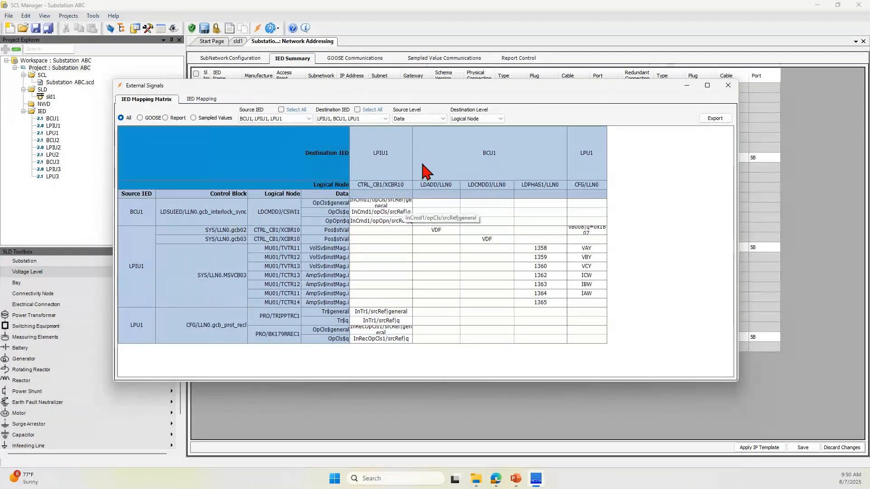
- Replace the matrix's destination IEDs with LPIU2, BCU2 and LPU2
{"action": "left_click", "coordinate": [358, 119]}
{"action": "left_click", "coordinate": [322, 129]}
{"action": "left_click", "coordinate": [322, 139]}
{"action": "left_click", "coordinate": [322, 149]}
{"action": "left_click", "coordinate": [321, 161]}
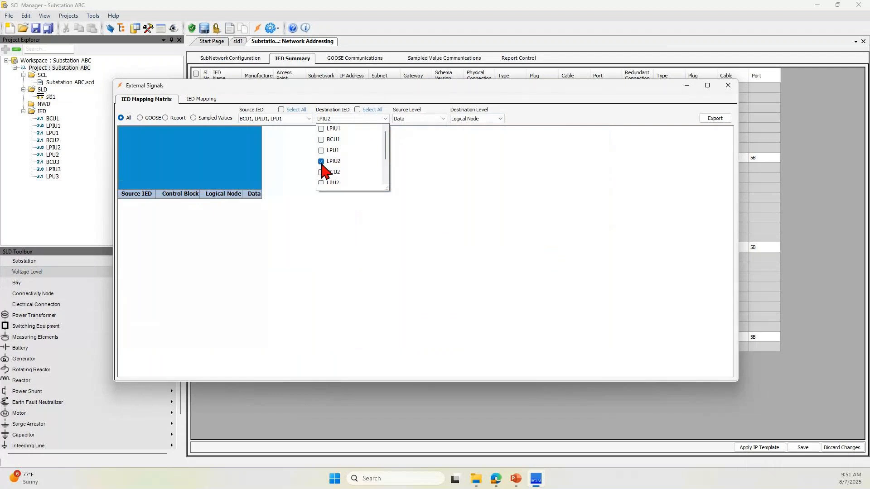
{"action": "left_click", "coordinate": [321, 171]}
{"action": "left_click", "coordinate": [321, 178]}
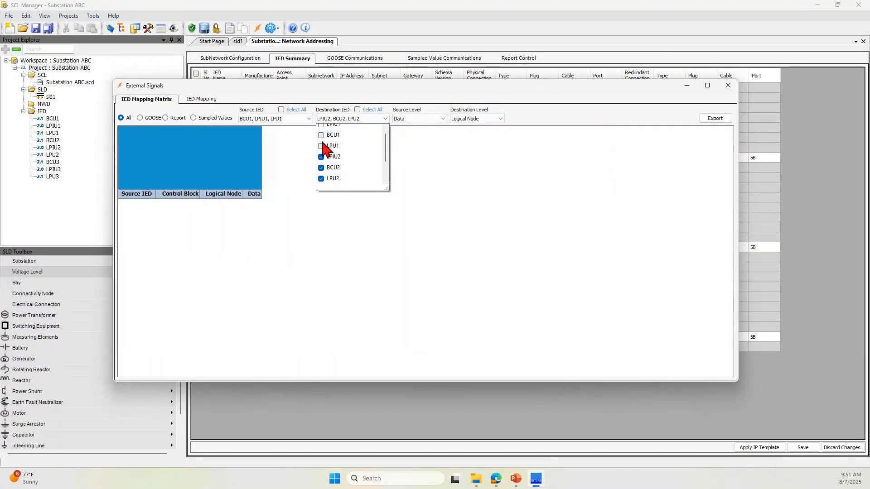
- Replace the matrix's source IEDs with BCU2, LPIU2 and LPU2, review the mapping and close the external signals window
{"action": "left_click", "coordinate": [272, 119]}
{"action": "left_click", "coordinate": [244, 129]}
{"action": "left_click", "coordinate": [243, 139]}
{"action": "left_click", "coordinate": [244, 150]}
{"action": "left_click", "coordinate": [244, 161]}
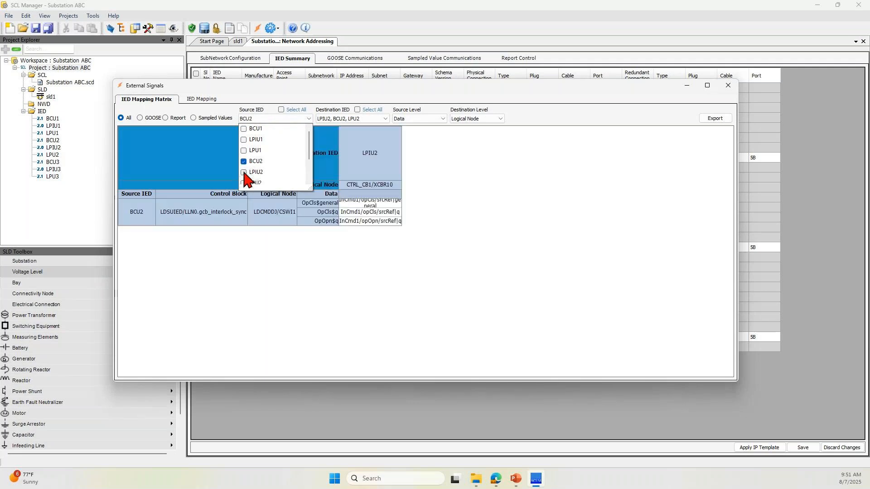
{"action": "left_click", "coordinate": [243, 172]}
{"action": "left_click", "coordinate": [244, 182]}
{"action": "left_click", "coordinate": [657, 198]}
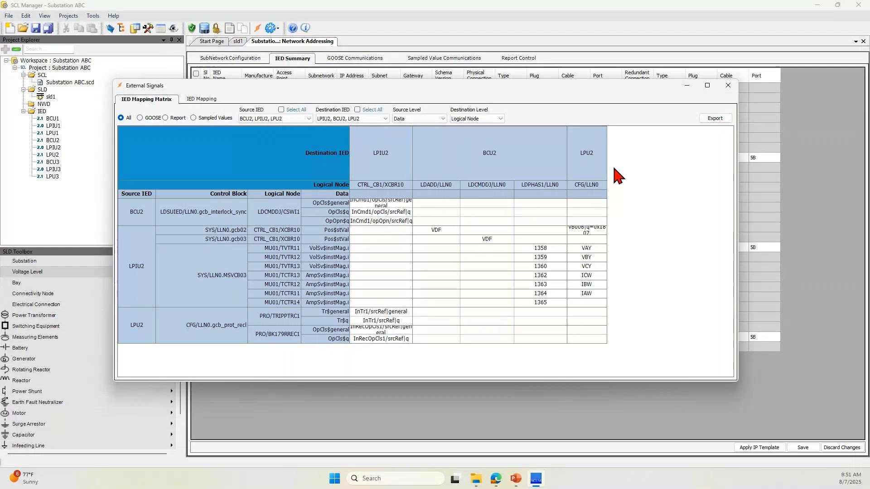
{"action": "left_click", "coordinate": [727, 85]}
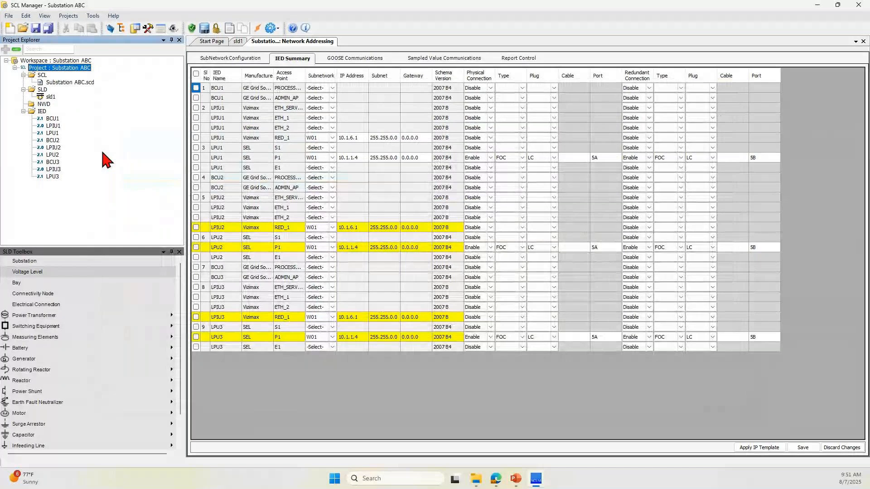
- Return to the sld1 diagram and move the three TCTR/TVTR logical node boxes from above the bays to below them
{"action": "left_click", "coordinate": [531, 228]}
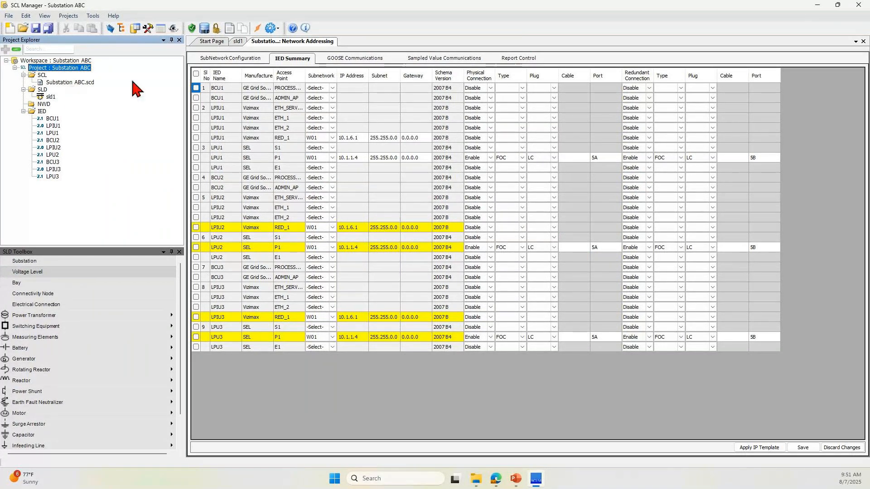
{"action": "left_click", "coordinate": [238, 42]}
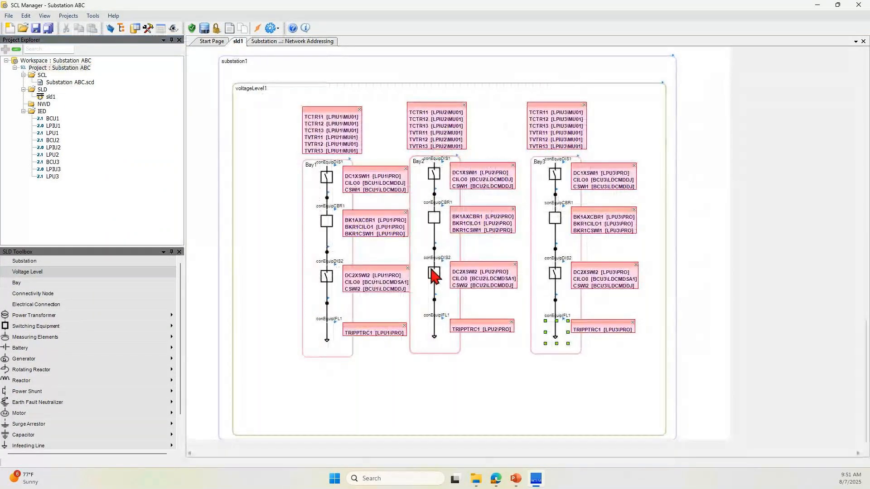
{"action": "left_click", "coordinate": [72, 83]}
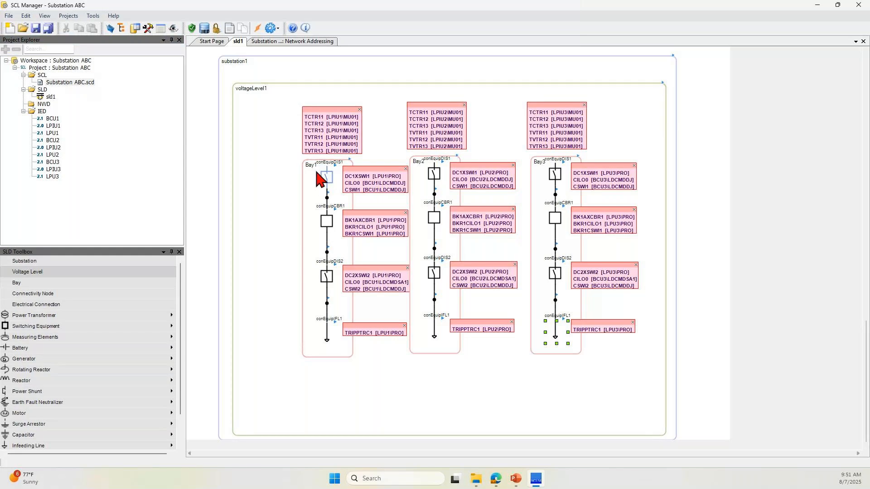
{"action": "left_click_drag", "start_coordinate": [338, 113], "coordinate": [335, 370]}
{"action": "left_click_drag", "start_coordinate": [434, 111], "coordinate": [436, 363]}
{"action": "left_click_drag", "start_coordinate": [554, 105], "coordinate": [560, 365]}
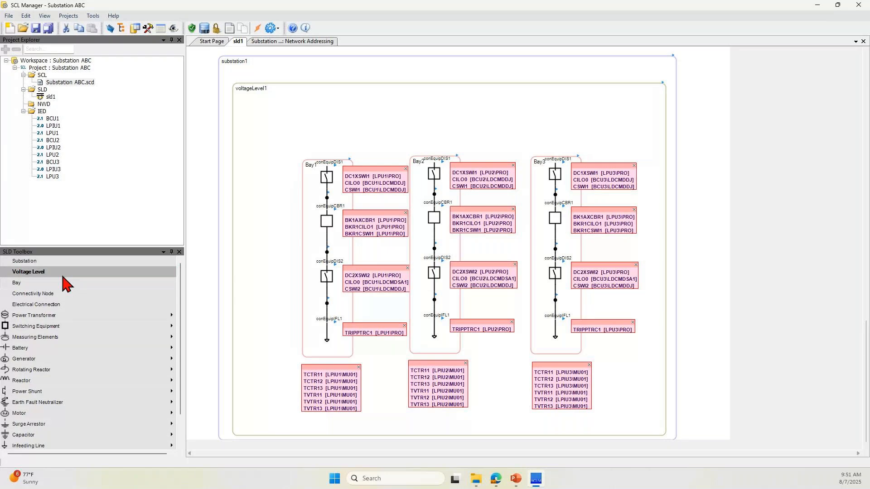
- Add a new bay in voltageLevel1 above the three existing bays, shaped as a low strip spanning all of them
{"action": "left_click_drag", "start_coordinate": [66, 284], "coordinate": [394, 264]}
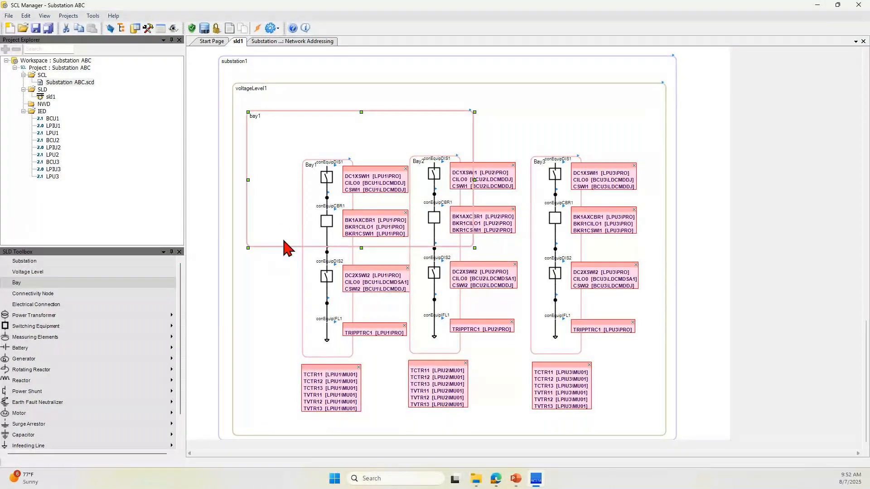
{"action": "left_click_drag", "start_coordinate": [361, 248], "coordinate": [366, 146]}
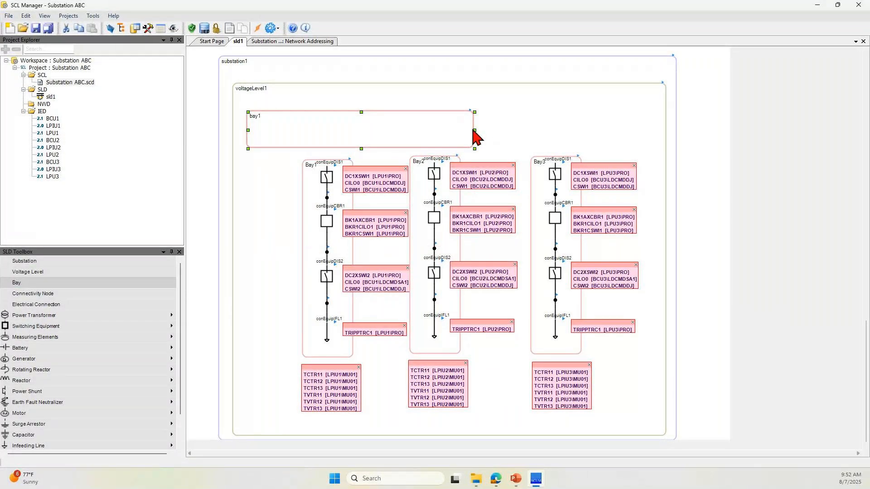
{"action": "left_click_drag", "start_coordinate": [475, 131], "coordinate": [664, 128]}
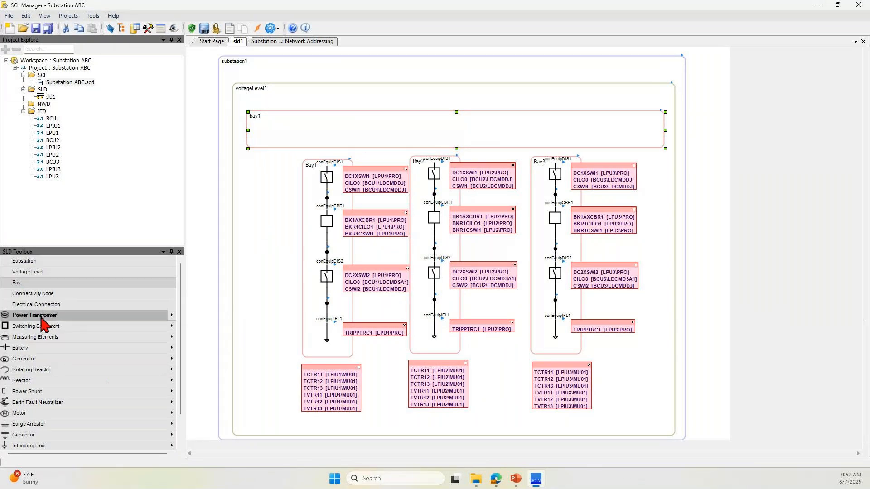
- Add a connection line inside the new upper bay and stretch it across all three bays
{"action": "scroll", "coordinate": [182, 344], "scroll_direction": "down", "scroll_amount": 2}
{"action": "left_click", "coordinate": [20, 445]}
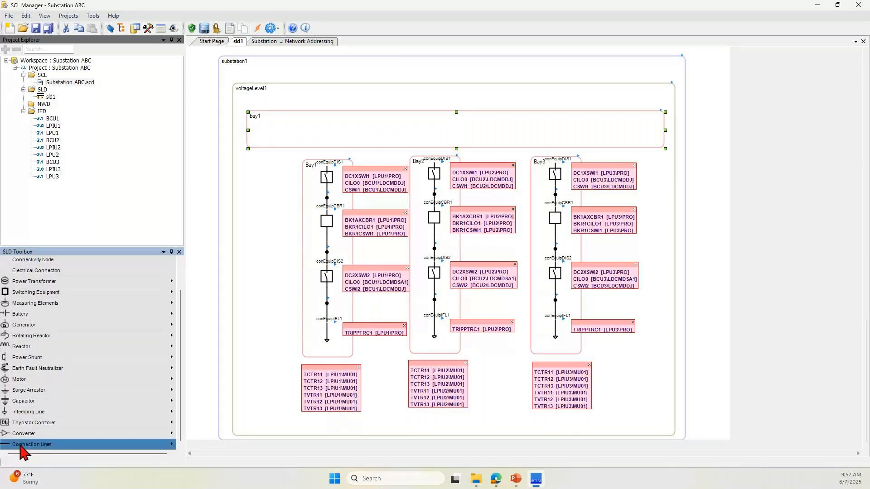
{"action": "left_click_drag", "start_coordinate": [20, 446], "coordinate": [315, 133]}
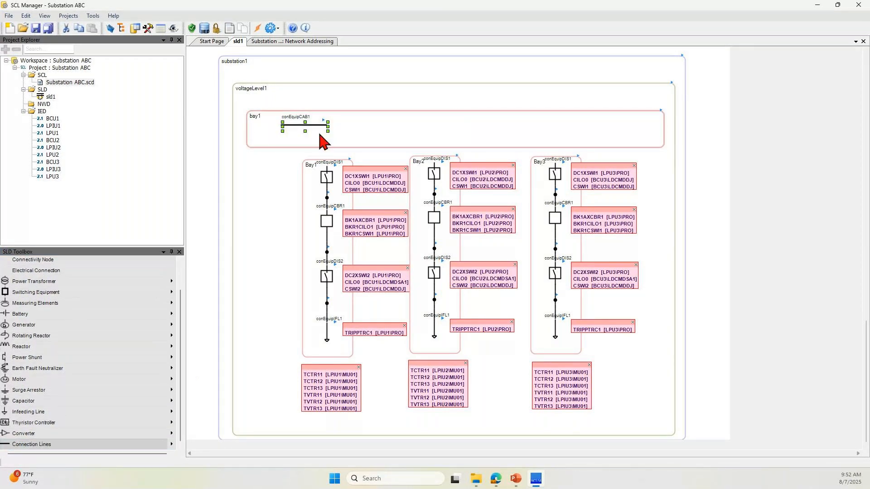
{"action": "left_click_drag", "start_coordinate": [328, 126], "coordinate": [658, 126]}
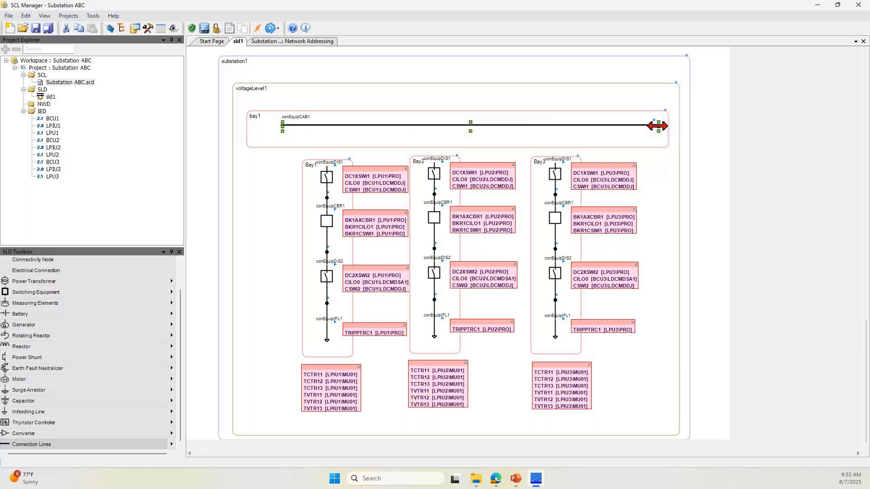
- Try to join Bay1's upper disconnector to the connection line with an electrical connection
{"action": "left_click", "coordinate": [36, 271]}
{"action": "left_click", "coordinate": [327, 168]}
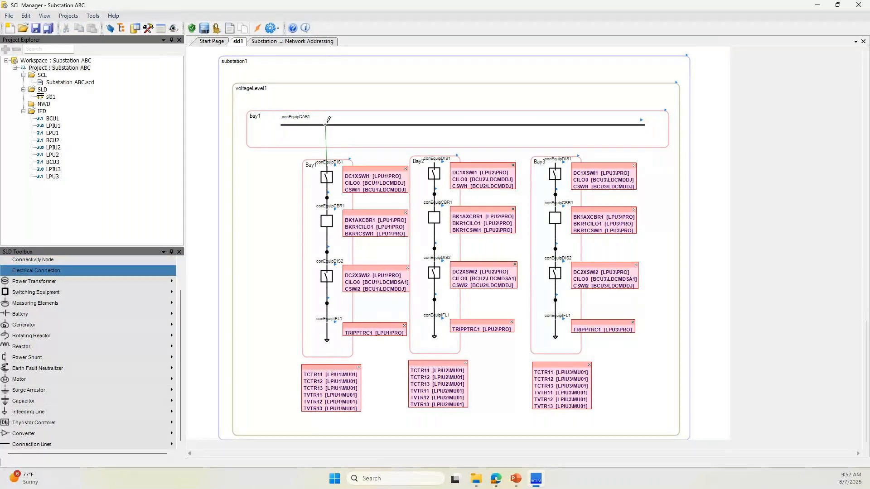
{"action": "left_click", "coordinate": [325, 125]}
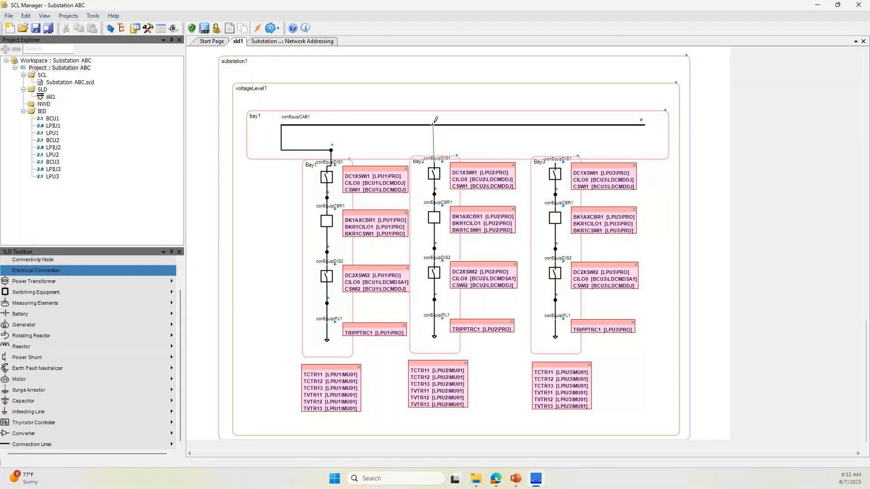
- Delete the misrouted electrical connection and the connection line from the upper bay
{"action": "key", "text": "Escape"}
{"action": "left_click", "coordinate": [282, 142]}
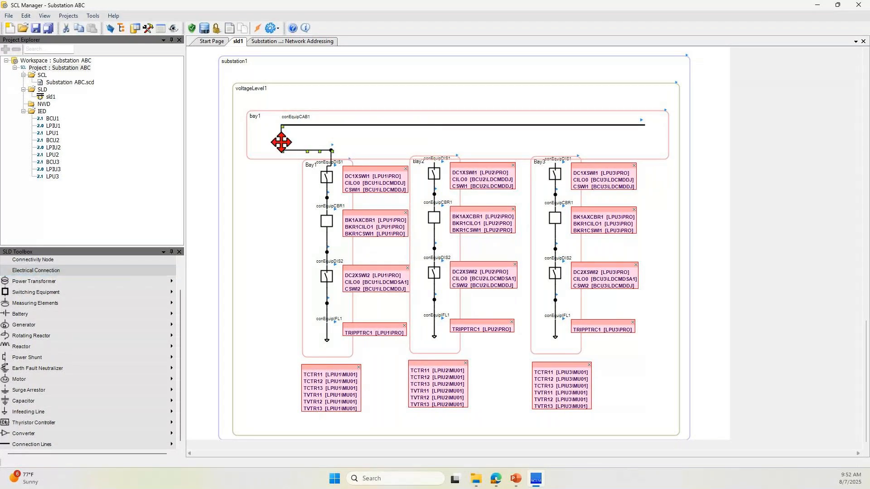
{"action": "left_click", "coordinate": [433, 125]}
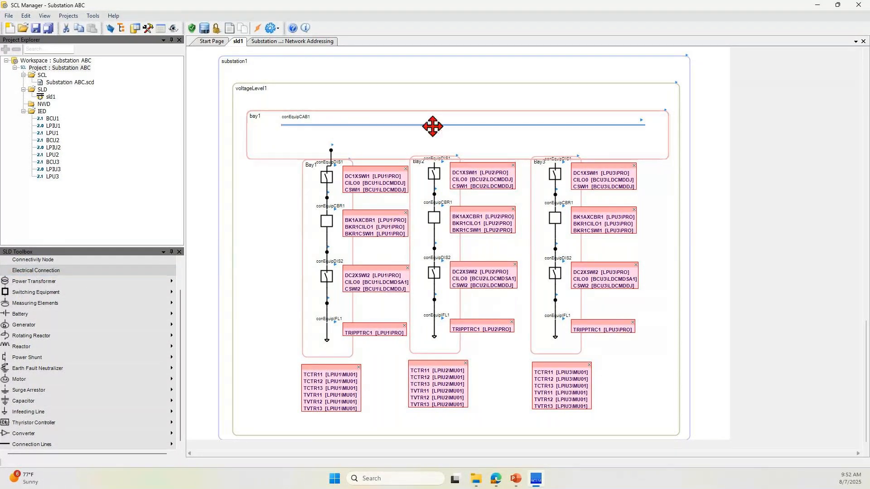
{"action": "key", "text": "Delete"}
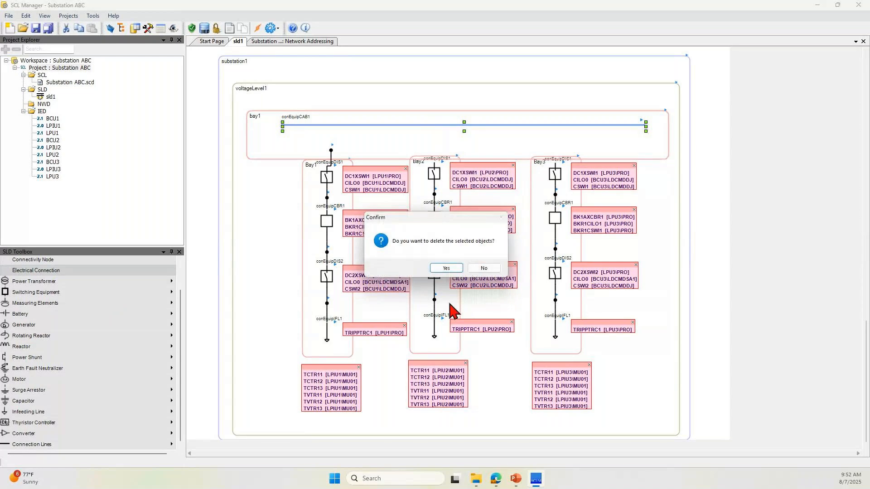
{"action": "left_click", "coordinate": [444, 270]}
- Add a horizontal busbar connectivity node to the upper bay and stretch it across all three bays
{"action": "left_click", "coordinate": [355, 121]}
{"action": "right_click", "coordinate": [338, 132]}
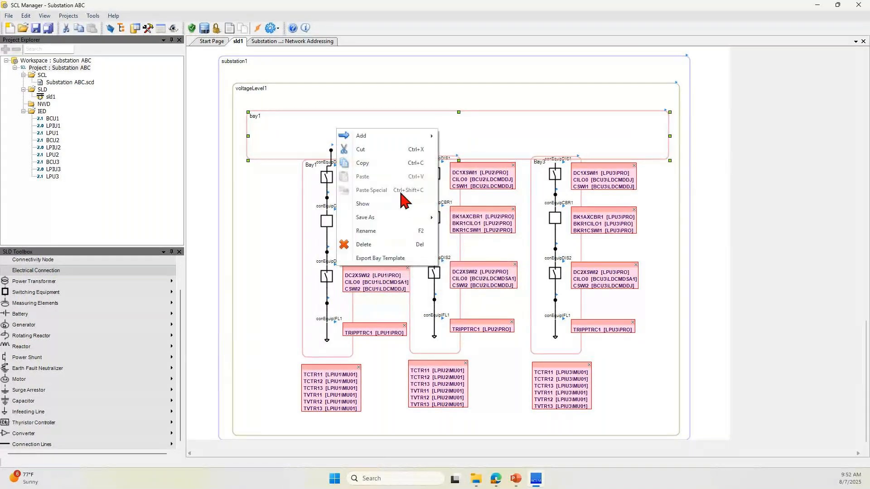
{"action": "mouse_move", "coordinate": [387, 137]}
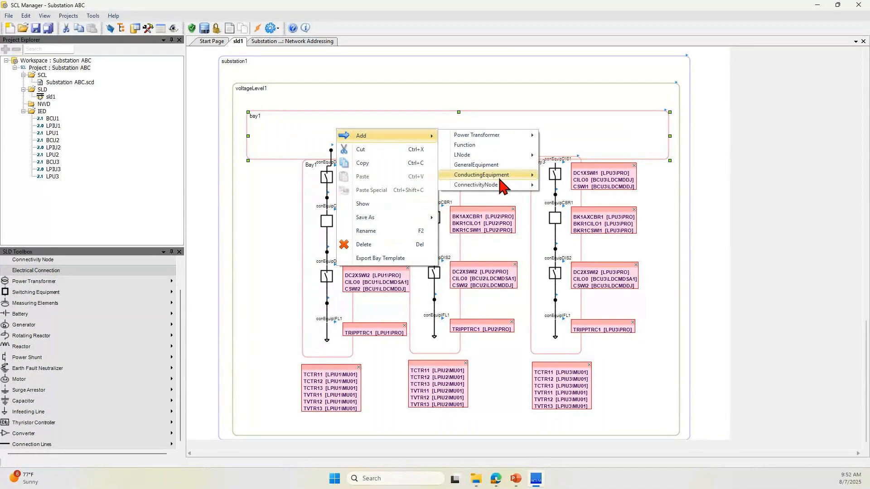
{"action": "mouse_move", "coordinate": [500, 184]}
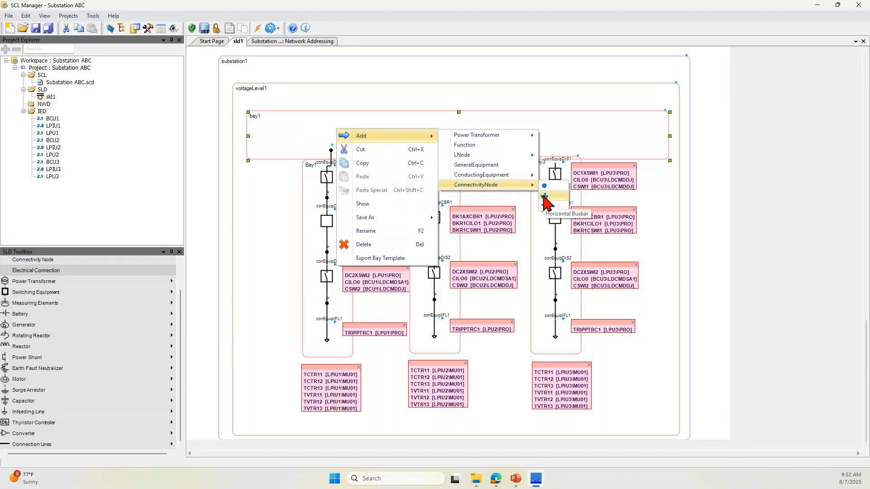
{"action": "left_click", "coordinate": [544, 197]}
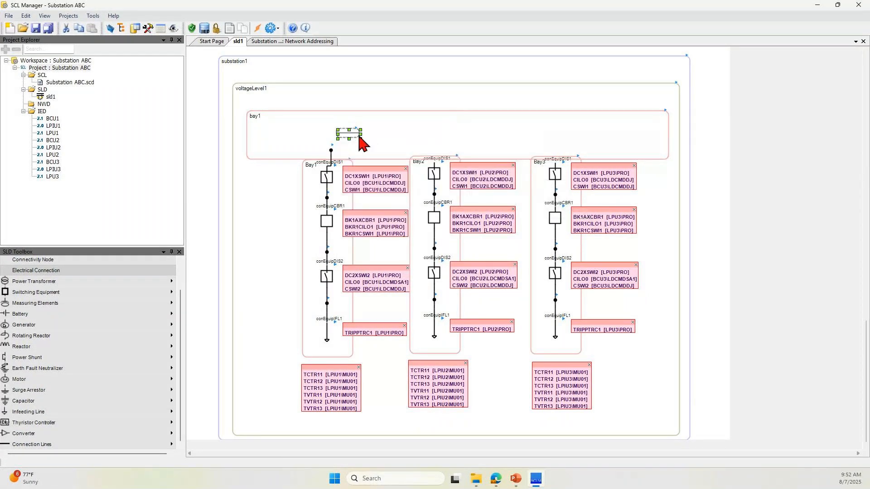
{"action": "left_click_drag", "start_coordinate": [359, 135], "coordinate": [273, 132]}
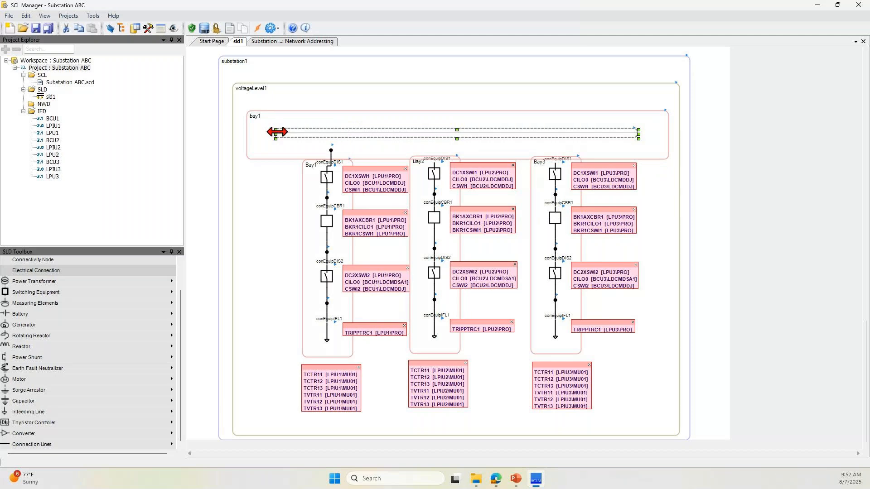
- Delete the leftover electrical connection and connectivity node above Bay1's upper disconnector
{"action": "left_click", "coordinate": [47, 271]}
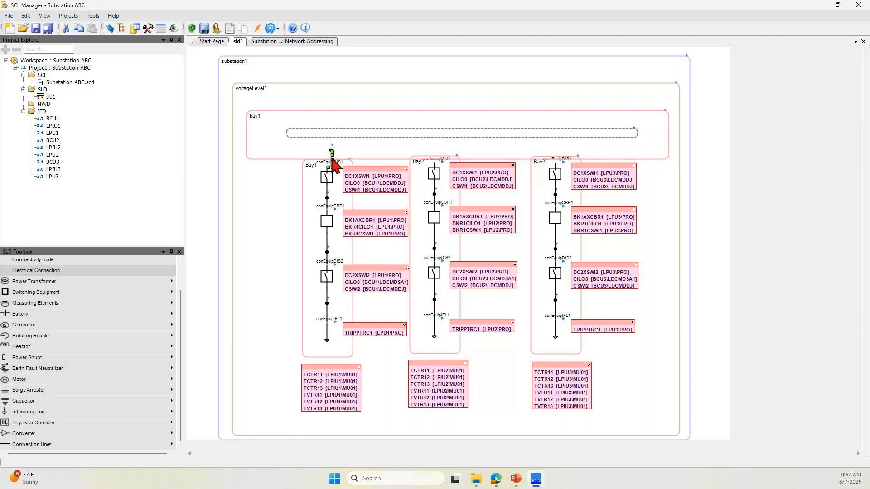
{"action": "key", "text": "Delete"}
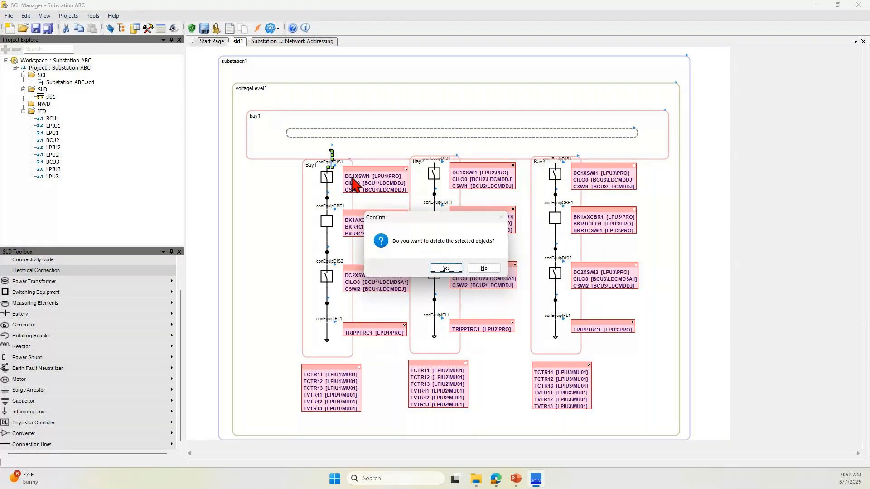
{"action": "left_click", "coordinate": [449, 267]}
{"action": "left_click", "coordinate": [333, 150]}
{"action": "key", "text": "Delete"}
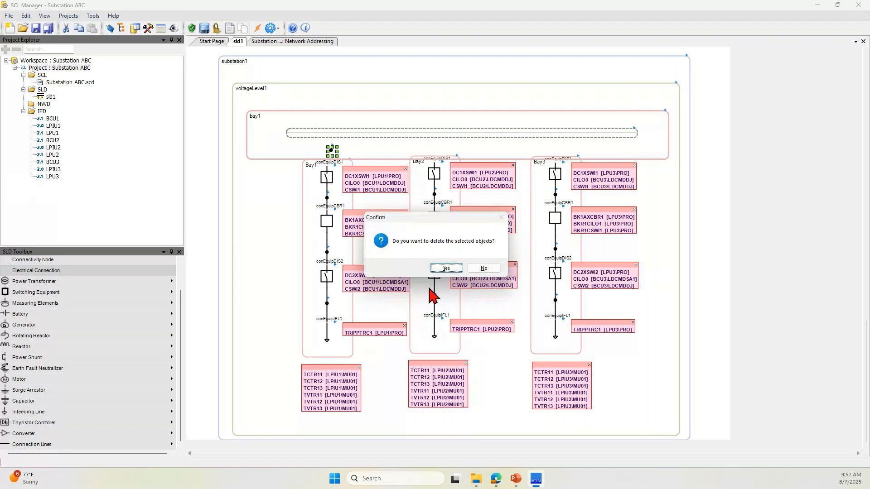
{"action": "left_click", "coordinate": [435, 270]}
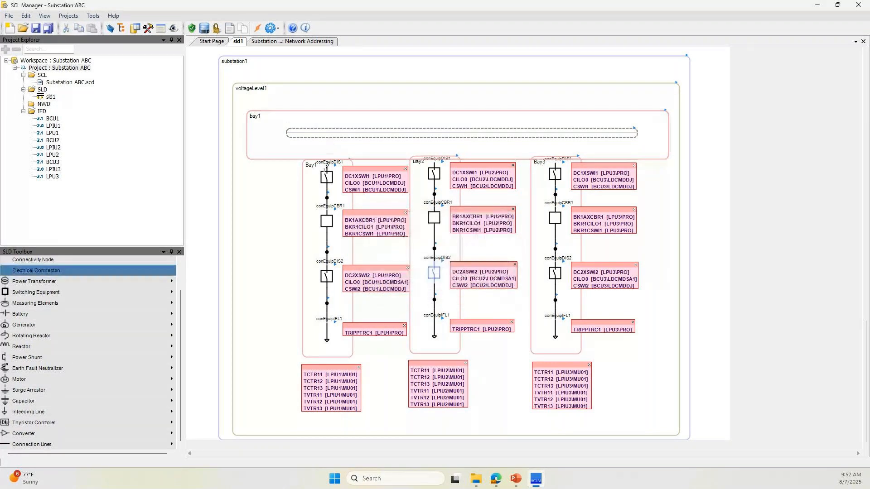
- Connect the upper disconnectors of Bay1, Bay2 and Bay3 to the horizontal busbar with electrical connections
{"action": "left_click", "coordinate": [330, 131]}
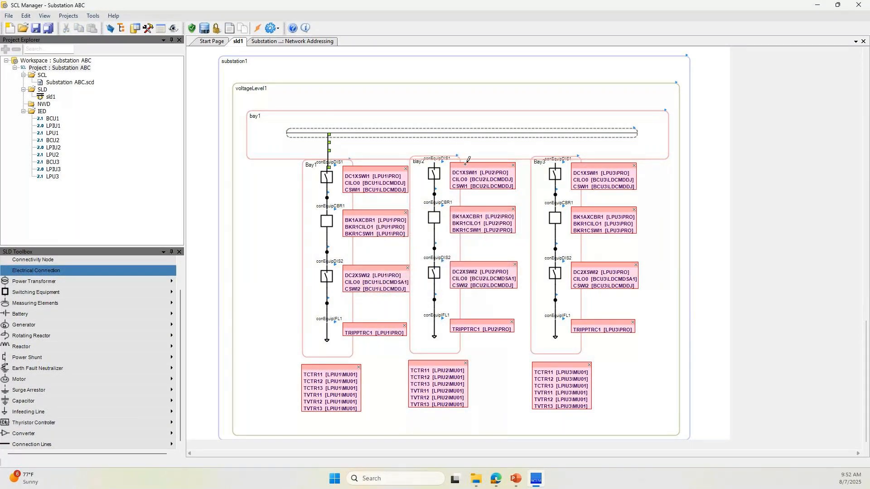
{"action": "left_click", "coordinate": [438, 133]}
{"action": "key", "text": "Escape"}
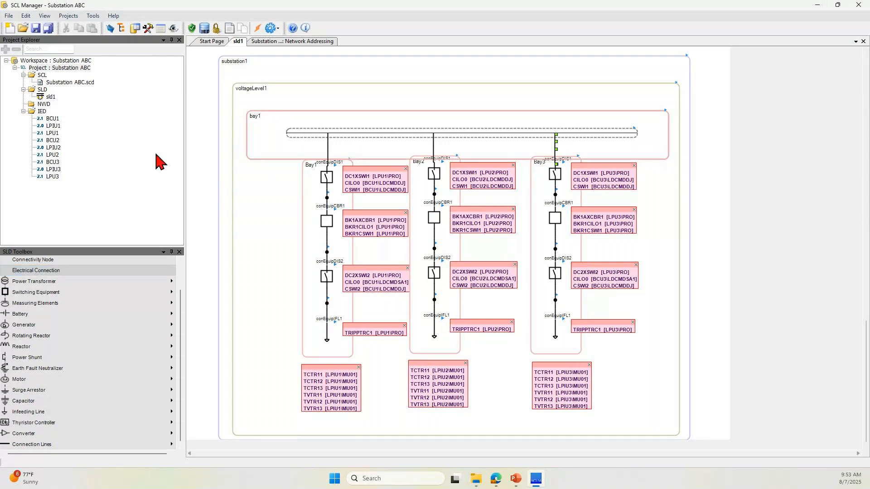
- Validate the Substation ABC project and go through the entries in the SCL validation error details
{"action": "right_click", "coordinate": [56, 68]}
{"action": "left_click", "coordinate": [94, 102]}
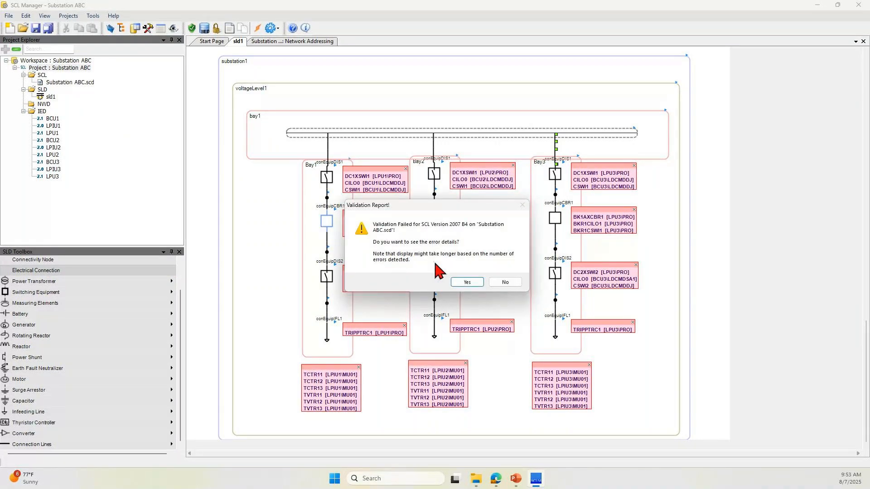
{"action": "left_click", "coordinate": [463, 281]}
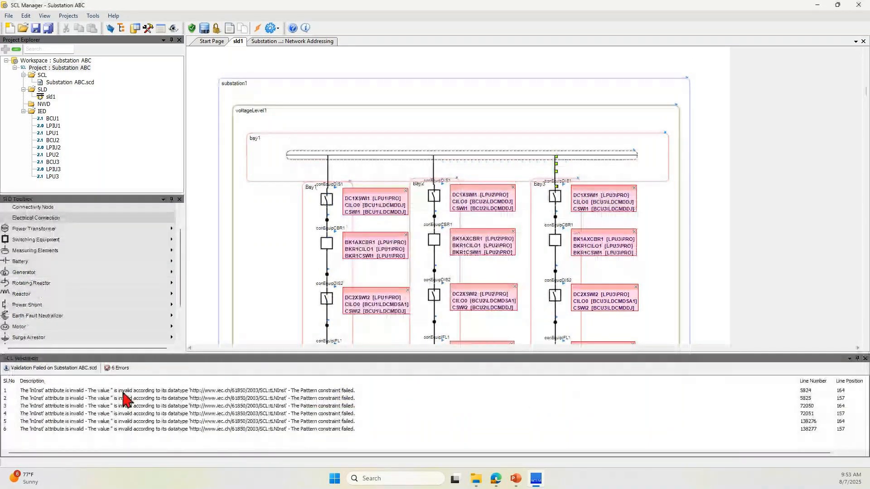
{"action": "left_click", "coordinate": [154, 391]}
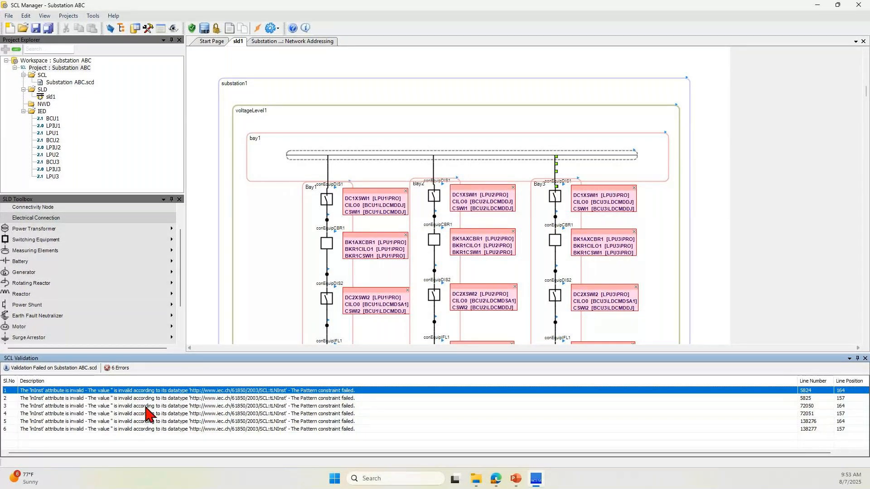
{"action": "left_click", "coordinate": [68, 406]}
{"action": "left_click", "coordinate": [71, 421]}
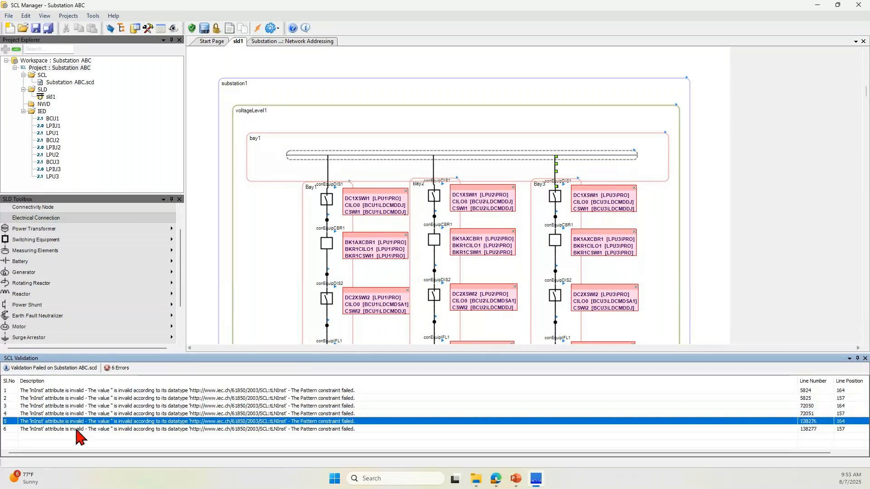
{"action": "left_click", "coordinate": [77, 429]}
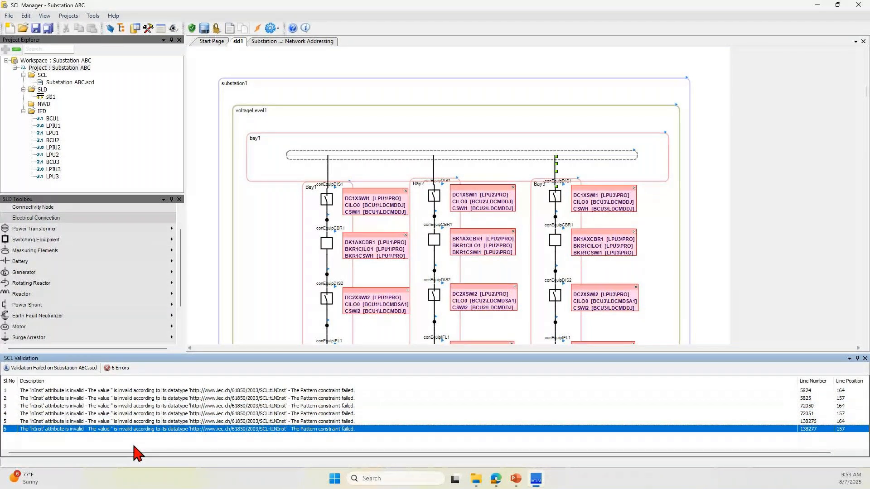
- Delete the upper bay containing the busbar and its electrical connections from the single-line diagram
{"action": "left_click", "coordinate": [314, 194]}
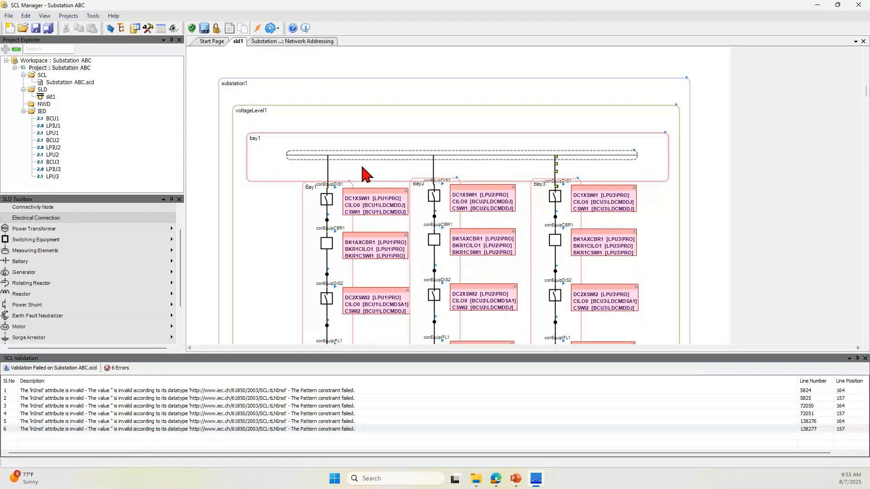
{"action": "left_click", "coordinate": [302, 156]}
{"action": "left_click", "coordinate": [290, 145]}
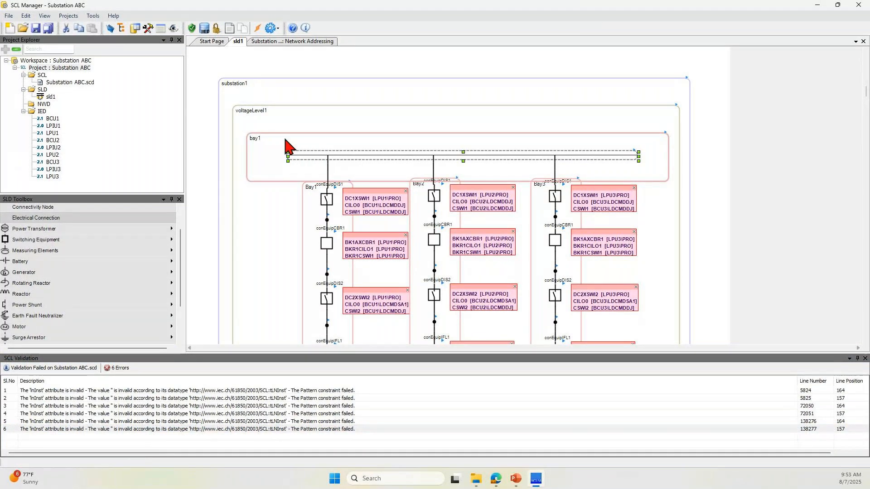
{"action": "key", "text": "Delete"}
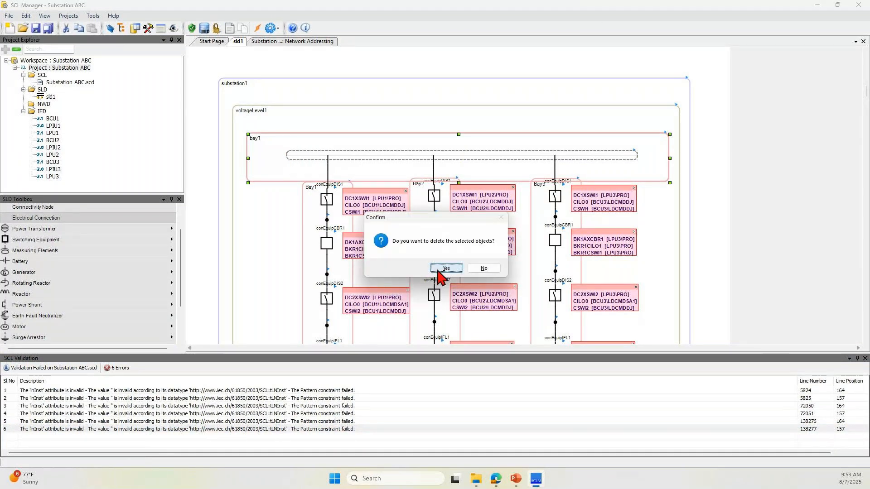
{"action": "left_click", "coordinate": [438, 270]}
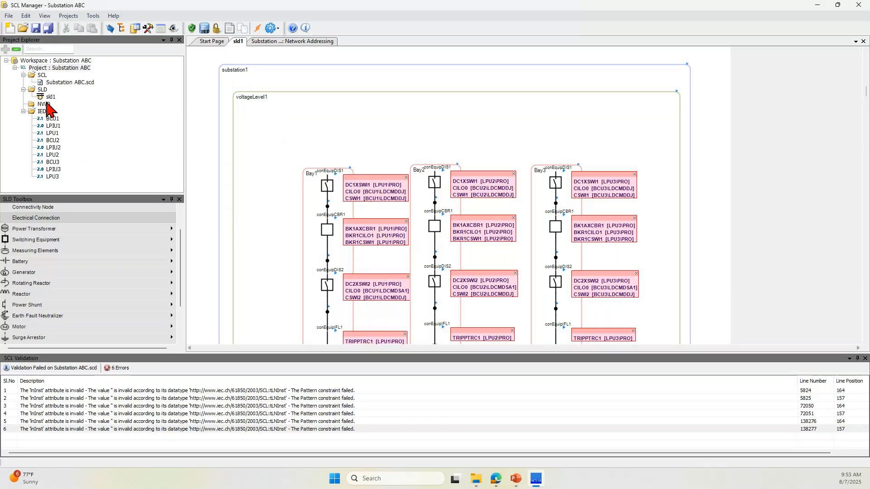
- Validate the Substation ABC project again and inspect the SubstationKey entry in the error details
{"action": "right_click", "coordinate": [45, 68]}
{"action": "key", "text": "Escape"}
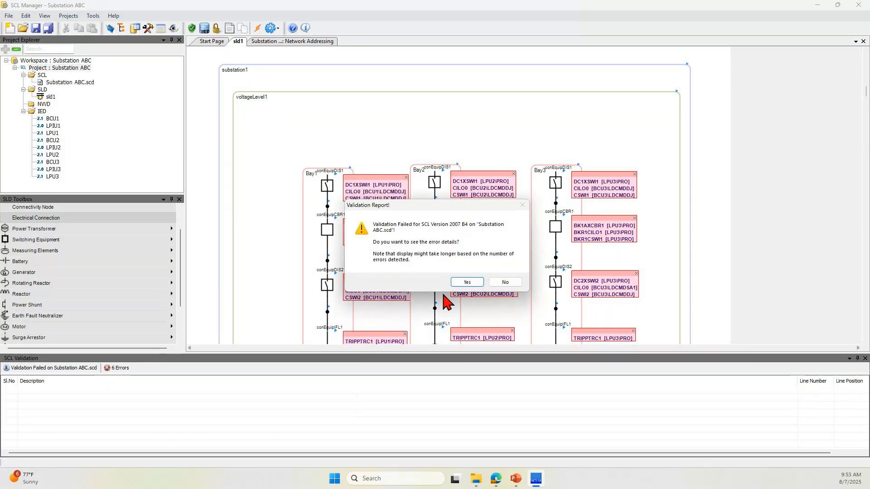
{"action": "left_click", "coordinate": [467, 282]}
{"action": "left_click", "coordinate": [205, 435]}
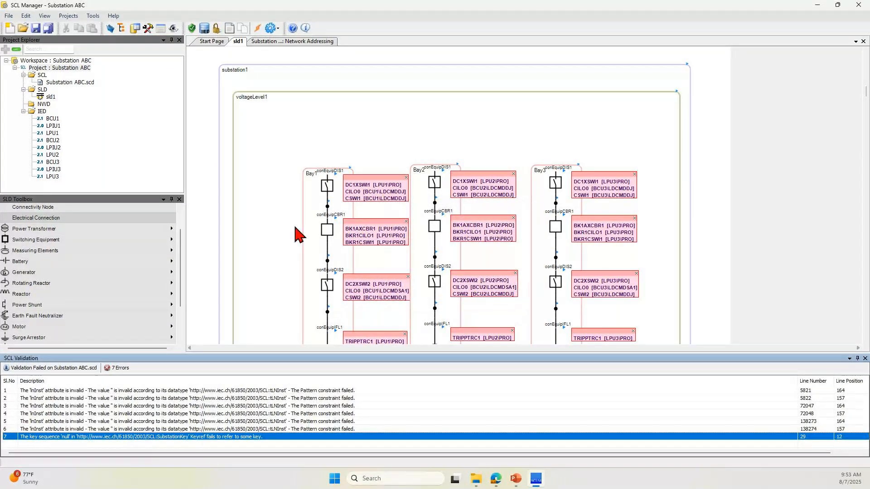
{"action": "left_click", "coordinate": [260, 220]}
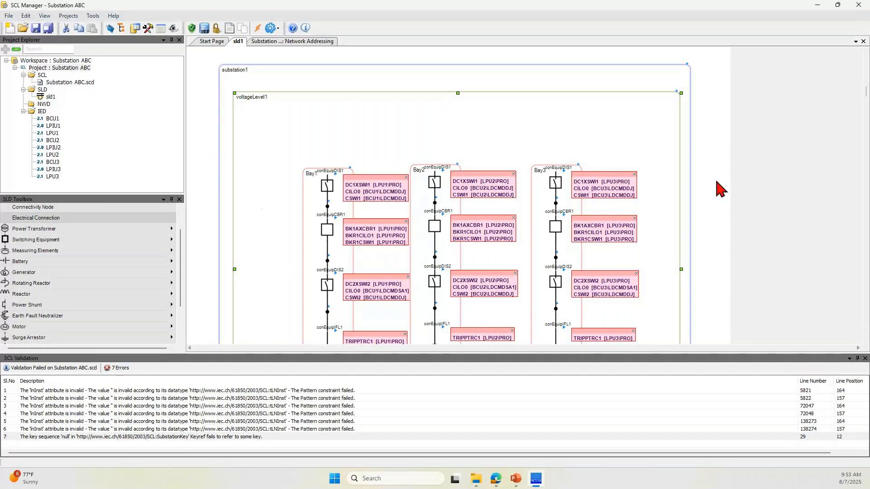
{"action": "left_click_drag", "start_coordinate": [866, 106], "coordinate": [857, 61]}
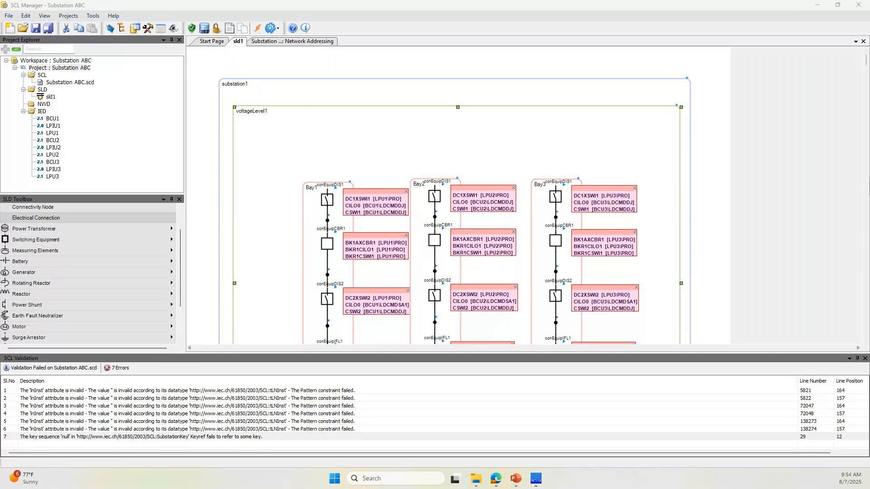
{"action": "scroll", "coordinate": [866, 77], "scroll_direction": "down", "scroll_amount": 1}
{"action": "left_click_drag", "start_coordinate": [866, 77], "coordinate": [864, 219]}
- Switch to PowerPoint to check the Agenda slide, and return to SCL Manager
{"action": "left_click", "coordinate": [518, 479]}
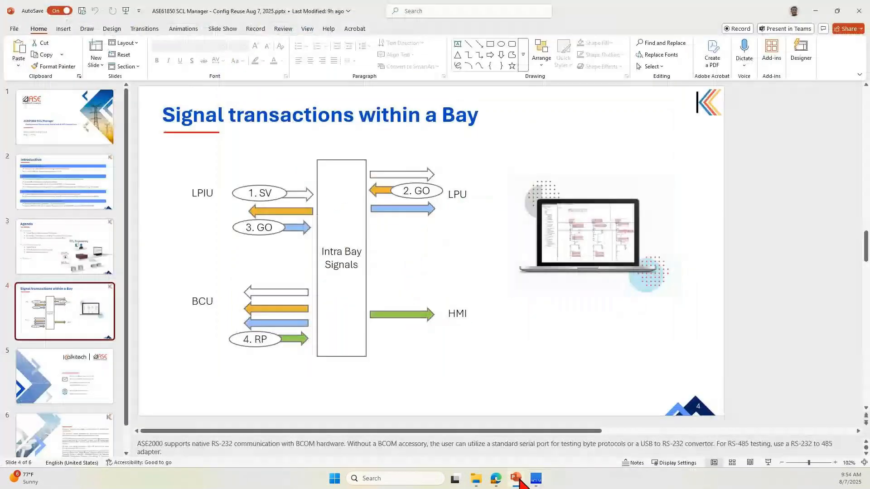
{"action": "left_click", "coordinate": [62, 238]}
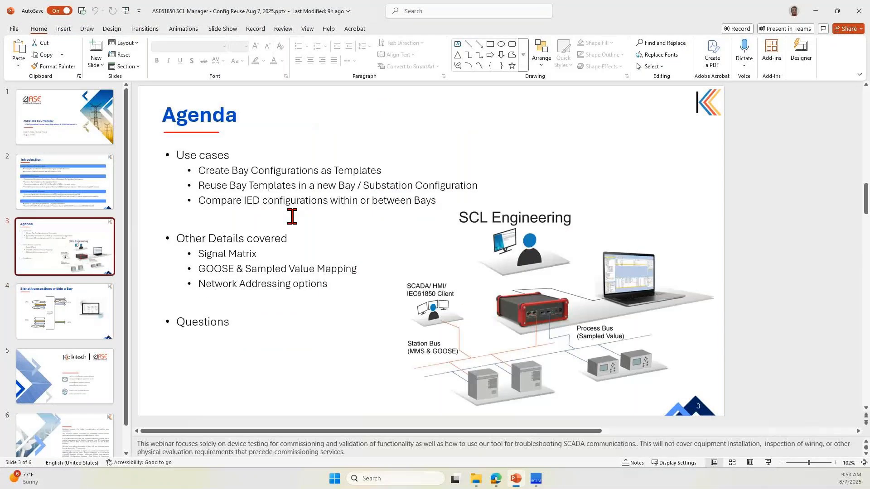
{"action": "left_click", "coordinate": [815, 11]}
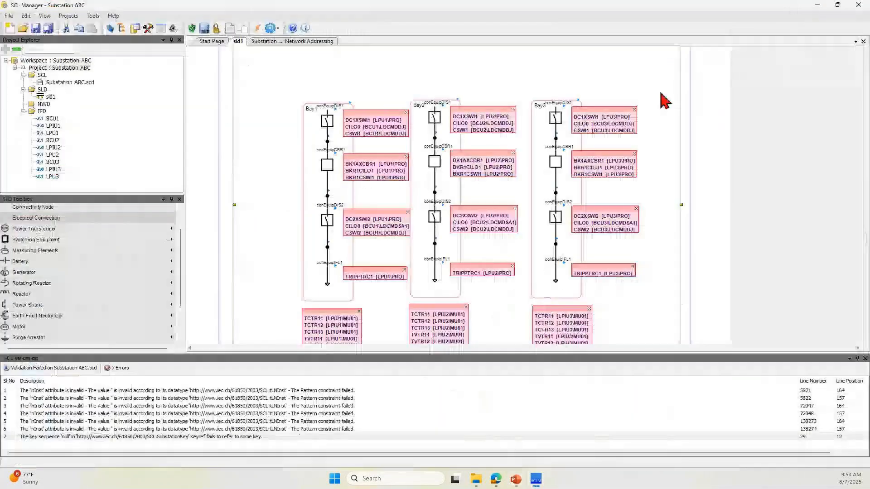
- Set BCU1 as the reference IED, compare BCU2 with it and widen the comparison list
{"action": "right_click", "coordinate": [55, 119]}
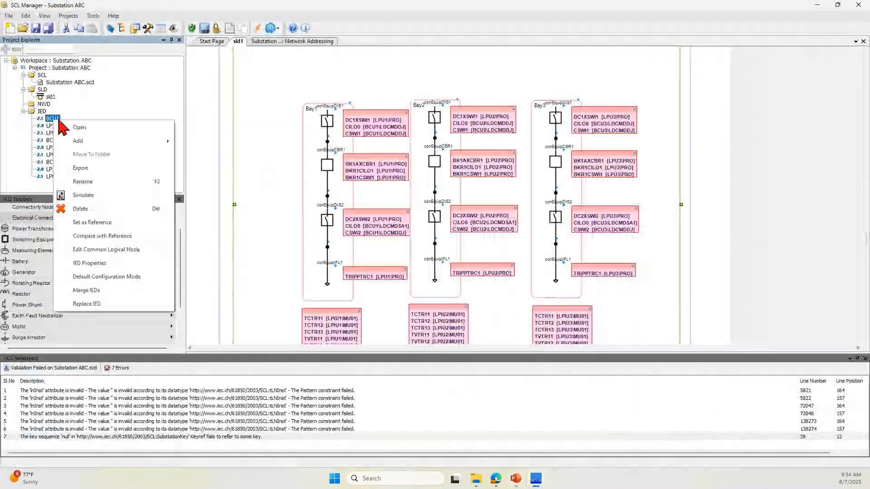
{"action": "left_click", "coordinate": [95, 223]}
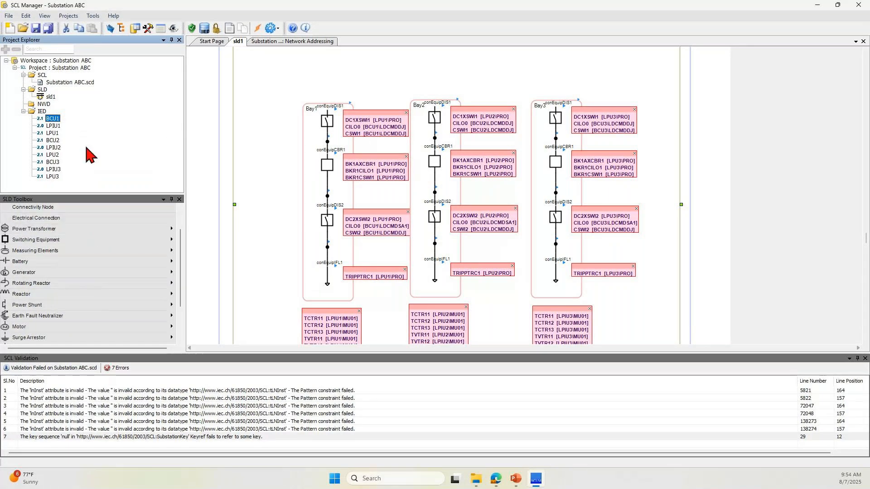
{"action": "left_click", "coordinate": [53, 140]}
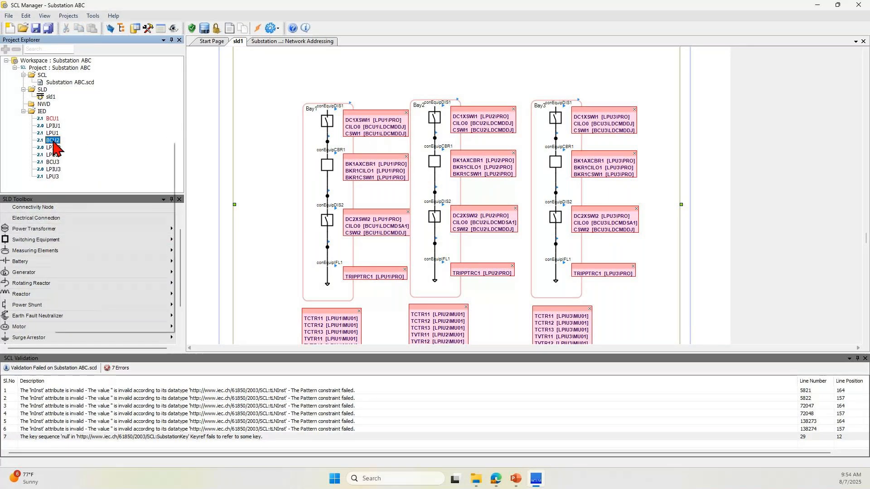
{"action": "right_click", "coordinate": [53, 141]}
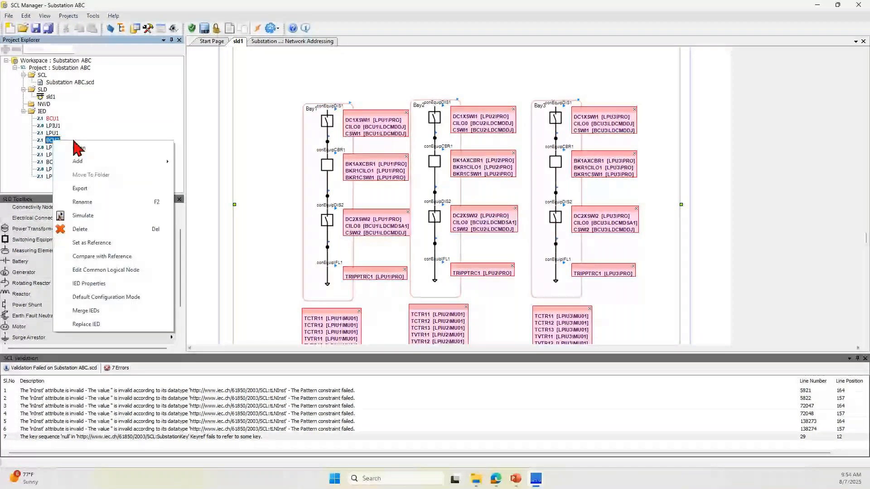
{"action": "left_click", "coordinate": [100, 259]}
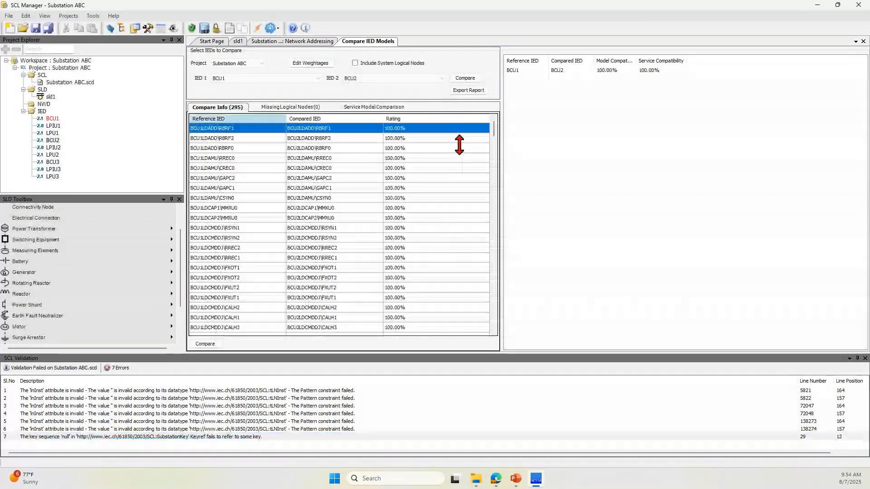
{"action": "left_click_drag", "start_coordinate": [502, 150], "coordinate": [626, 157]}
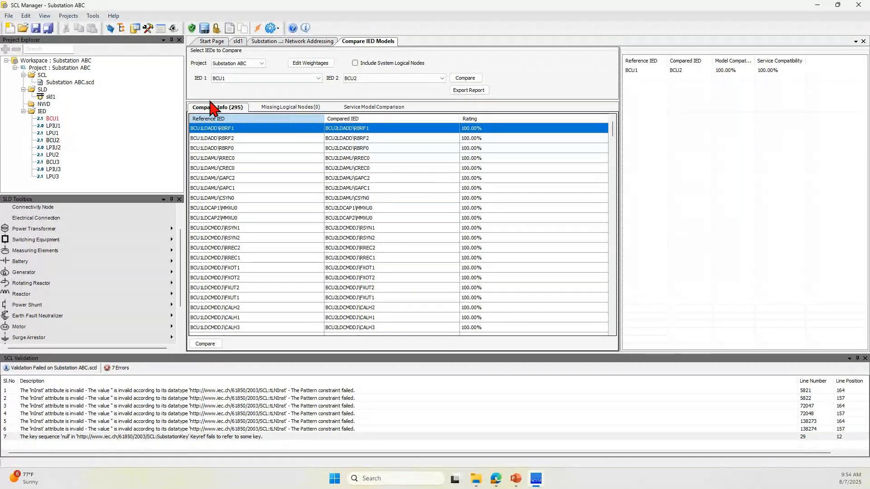
- Compare LPU1 with the BCU1 reference and widen the compatibility column to read its model and service ratings
{"action": "left_click", "coordinate": [56, 133]}
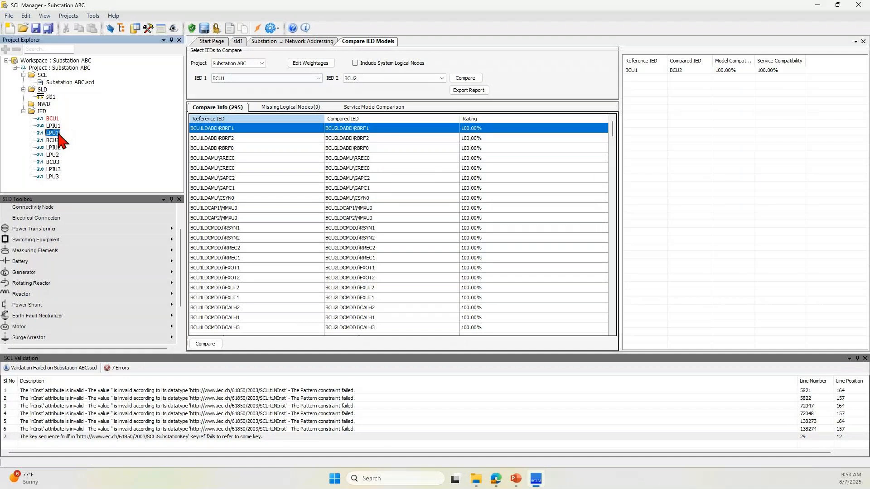
{"action": "right_click", "coordinate": [59, 140]}
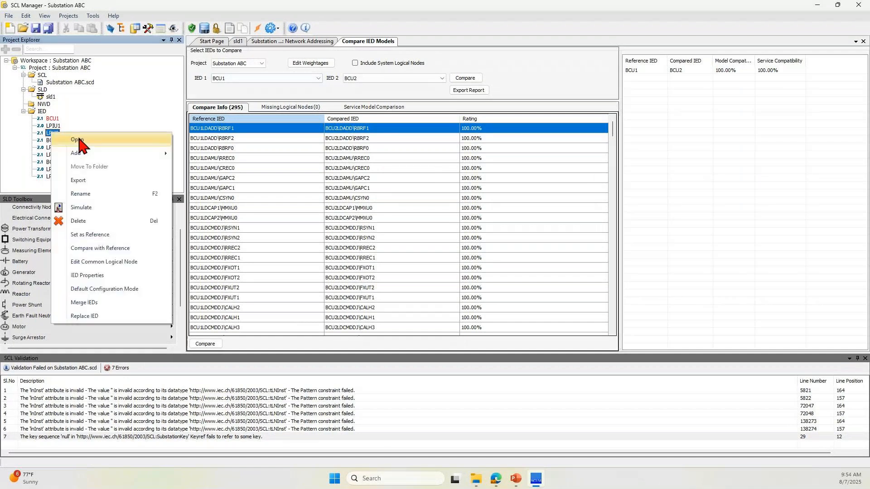
{"action": "left_click", "coordinate": [111, 248]}
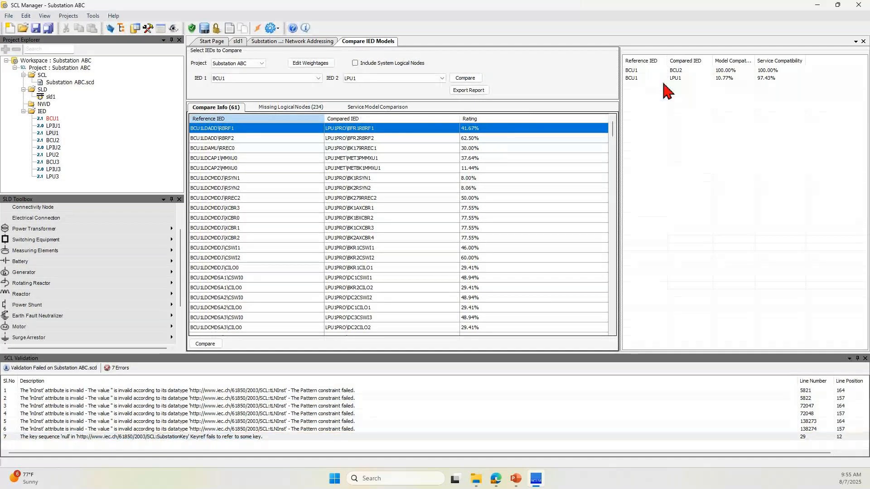
{"action": "left_click", "coordinate": [646, 79]}
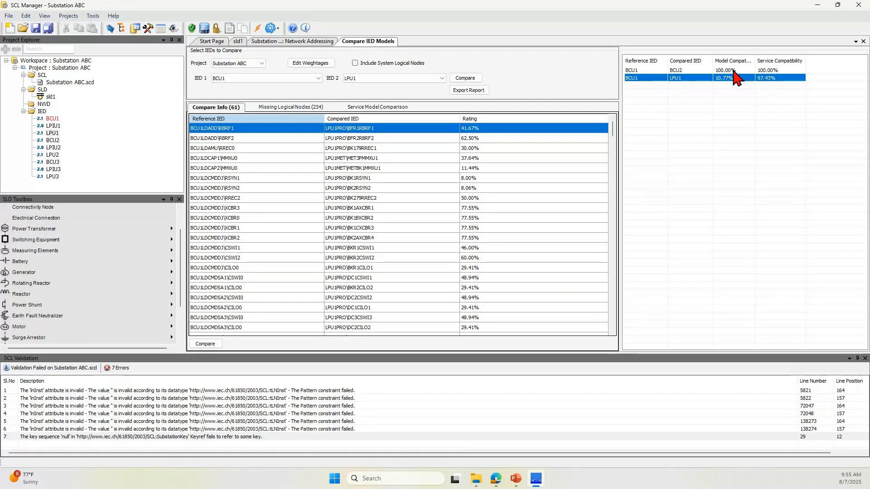
{"action": "left_click_drag", "start_coordinate": [754, 61], "coordinate": [790, 60]}
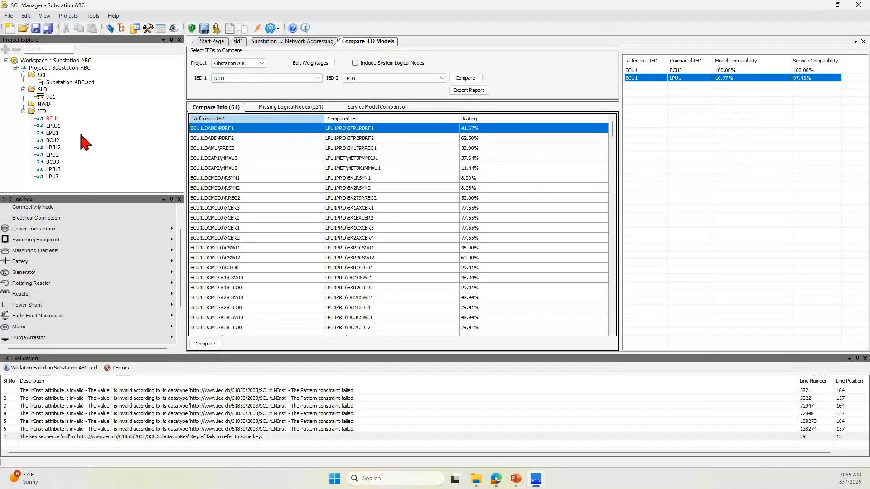
{"action": "left_click", "coordinate": [42, 63]}
{"action": "right_click", "coordinate": [44, 66]}
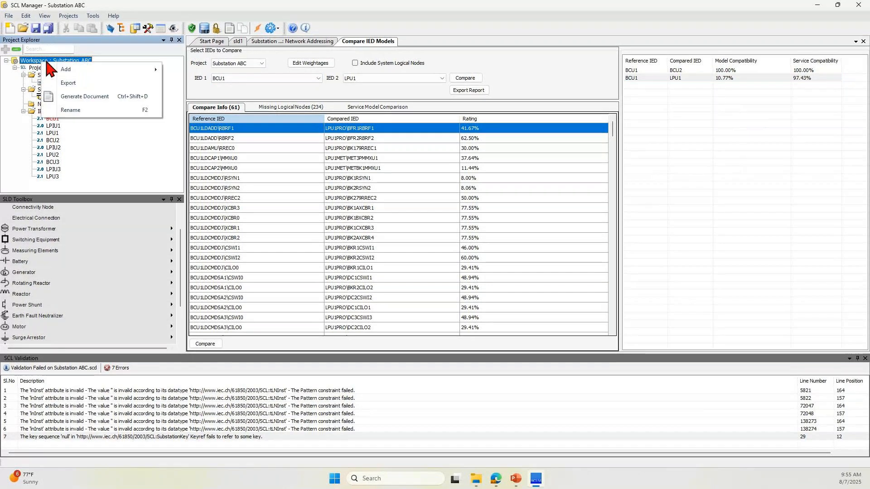
{"action": "left_click", "coordinate": [46, 62]}
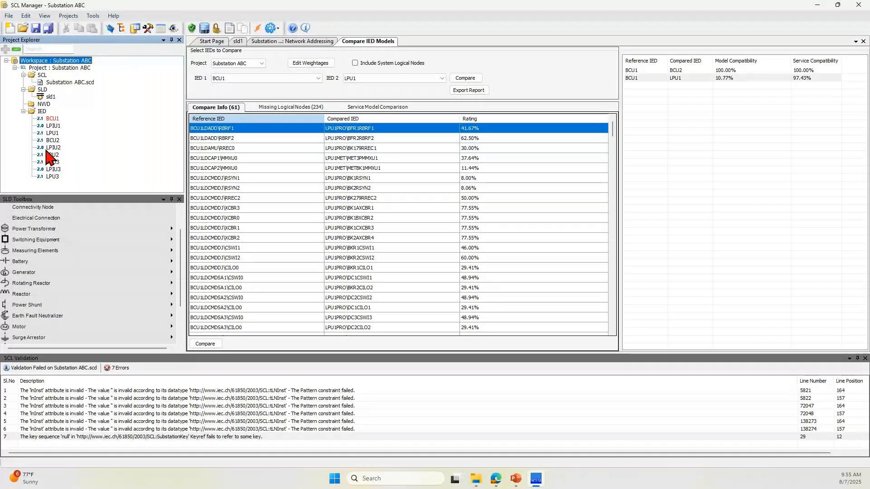
{"action": "left_click", "coordinate": [53, 118]}
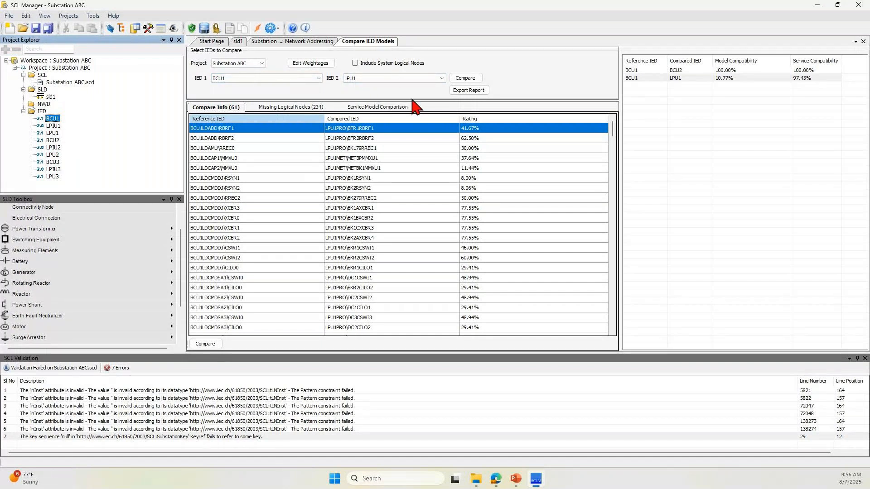
- Review the logical node ratings and switch between the BCU2 and LPU1 comparison results
{"action": "left_click", "coordinate": [346, 199]}
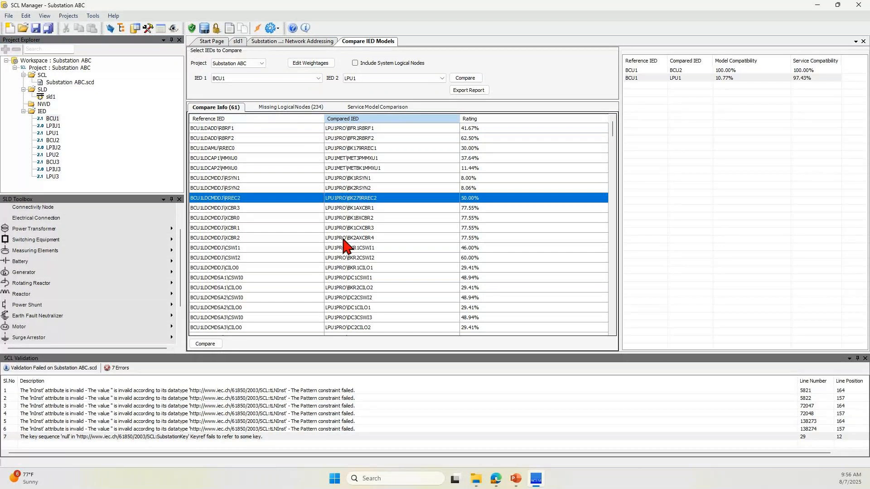
{"action": "left_click", "coordinate": [657, 69]}
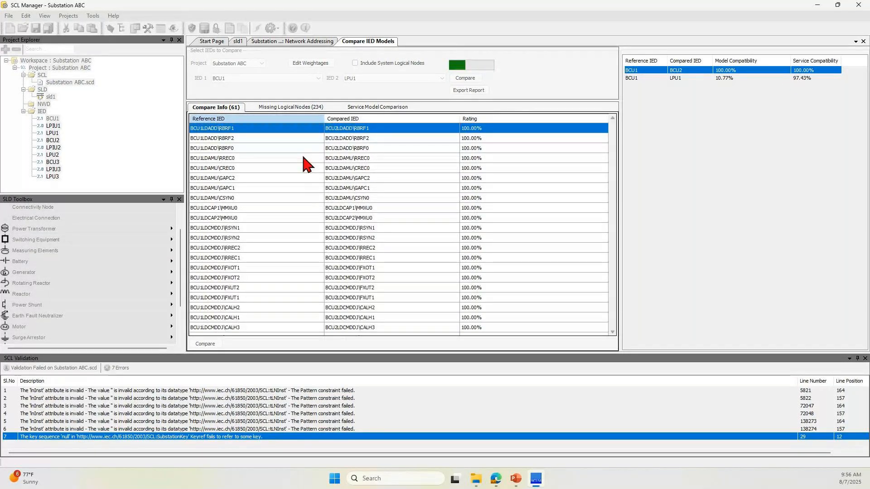
{"action": "left_click", "coordinate": [726, 78]}
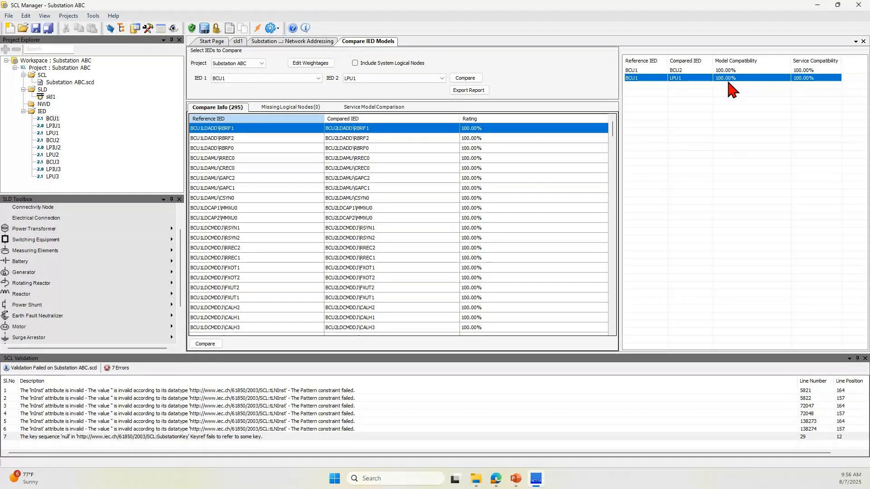
- Show the detailed comparison results for LPU1 against the BCU1 reference
{"action": "double_click", "coordinate": [726, 79]}
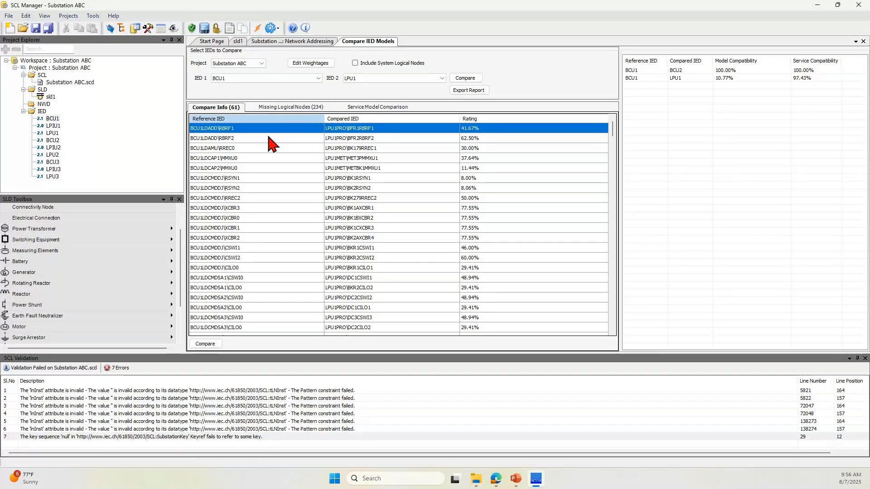
{"action": "left_click", "coordinate": [53, 119]}
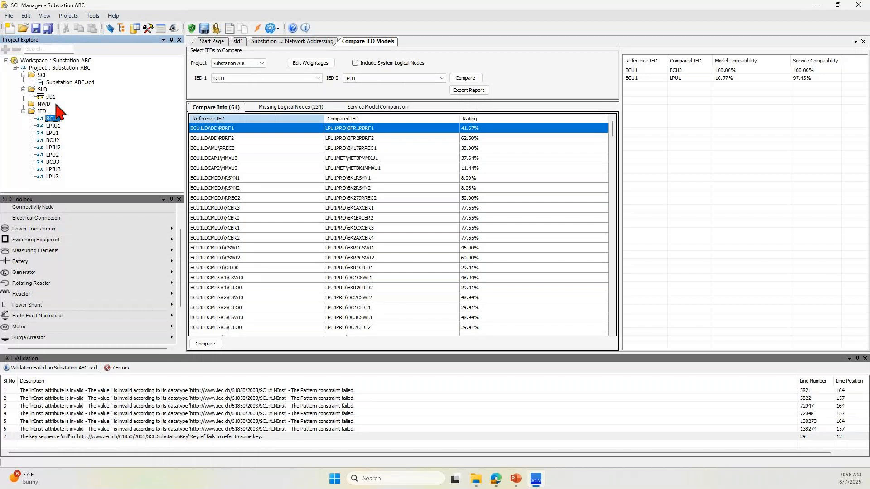
{"action": "left_click", "coordinate": [66, 82]}
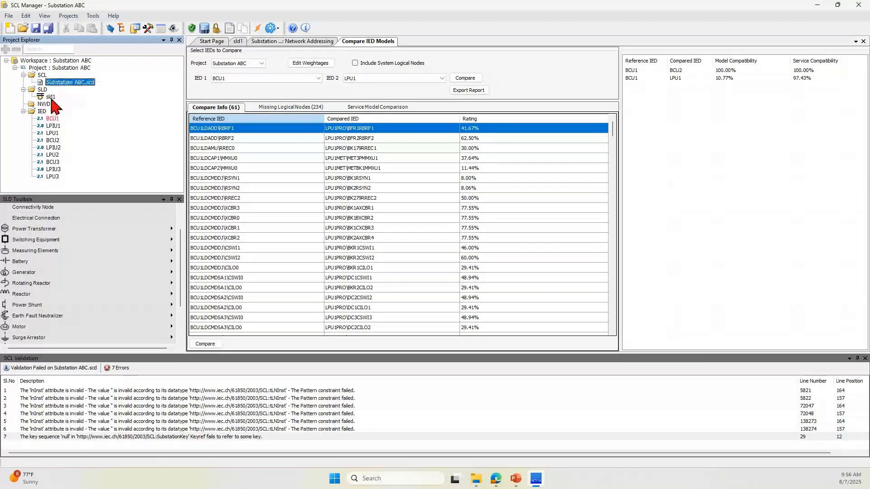
- Open the sld1 diagram and load BayTemplate.btmp into a bay template import for voltageLevel1
{"action": "double_click", "coordinate": [50, 97]}
{"action": "left_click", "coordinate": [680, 209]}
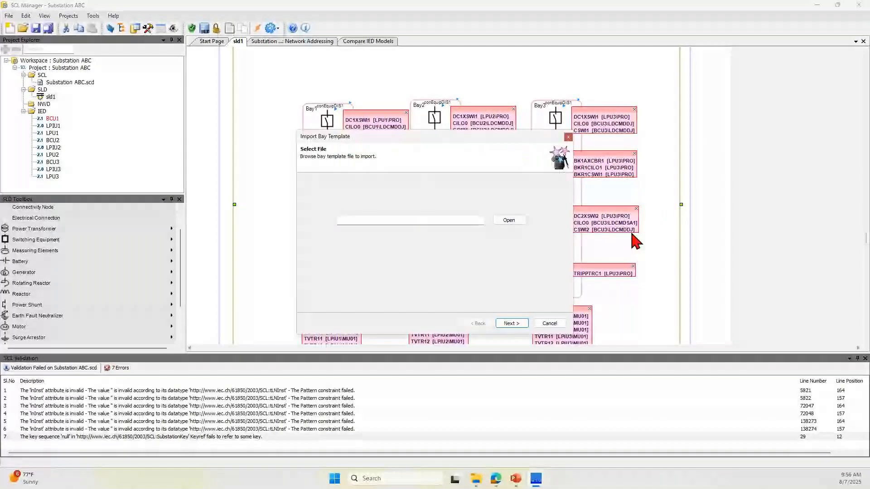
{"action": "left_click", "coordinate": [457, 219]}
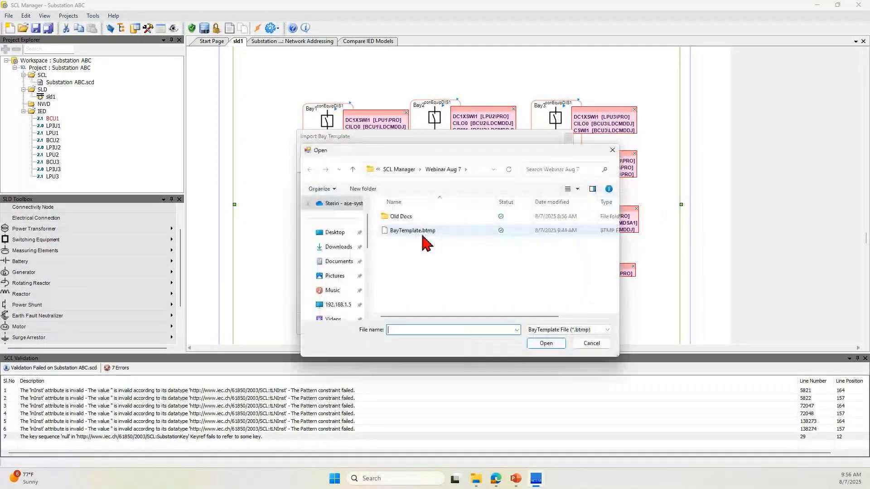
{"action": "left_click", "coordinate": [499, 230]}
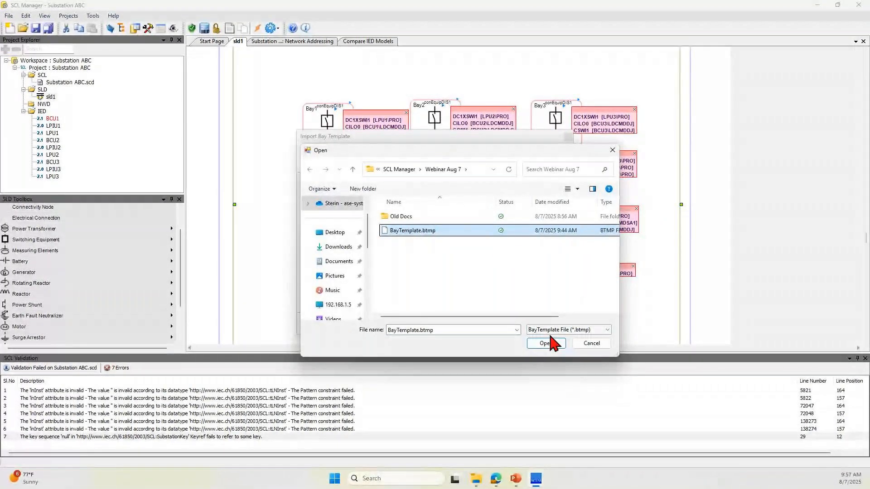
{"action": "left_click", "coordinate": [551, 344]}
{"action": "left_click", "coordinate": [513, 322]}
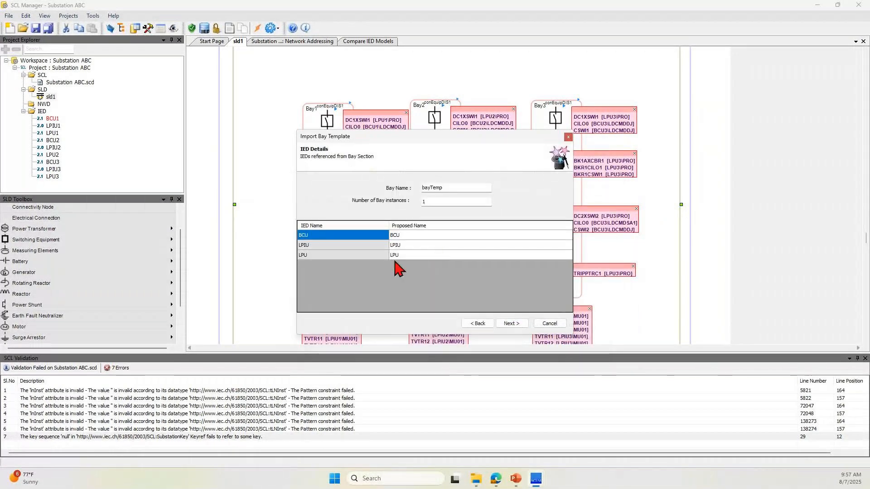
- Name the template's IEDs BCU4, LPIU4 and LPU4, and import one bay instance named bayTemp
{"action": "left_click", "coordinate": [403, 236]}
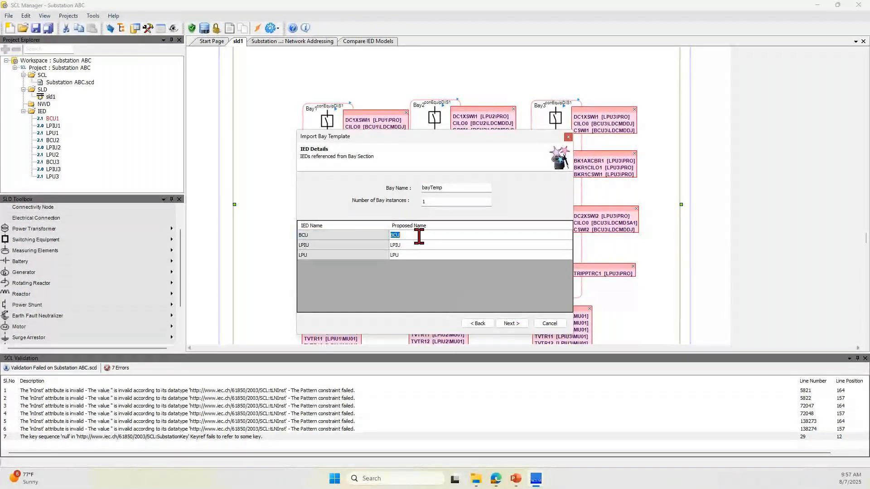
{"action": "type", "text": "4"}
{"action": "left_click", "coordinate": [408, 246]}
{"action": "type", "text": "4"}
{"action": "left_click", "coordinate": [410, 254]}
{"action": "type", "text": "4"}
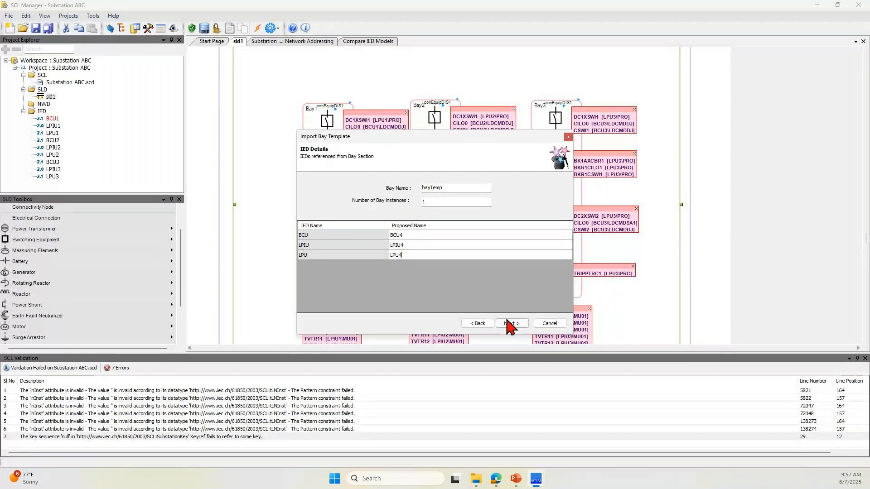
{"action": "left_click", "coordinate": [511, 323]}
{"action": "left_click", "coordinate": [511, 323]}
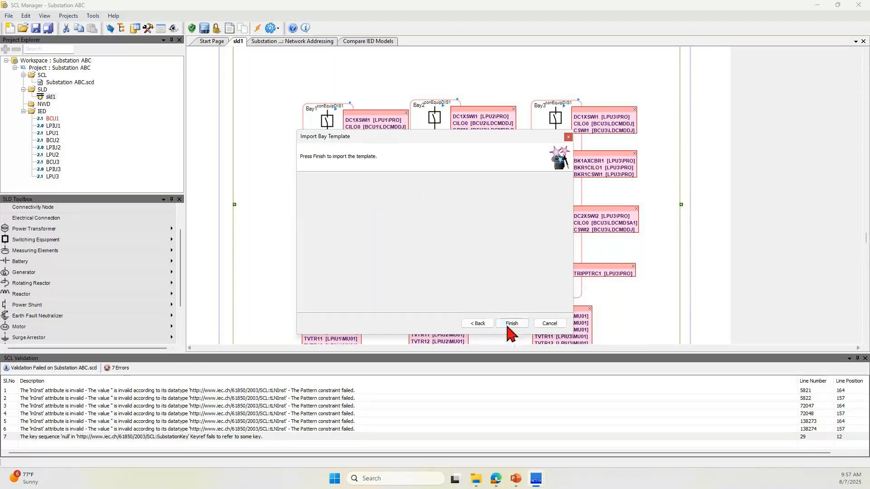
{"action": "left_click", "coordinate": [509, 324]}
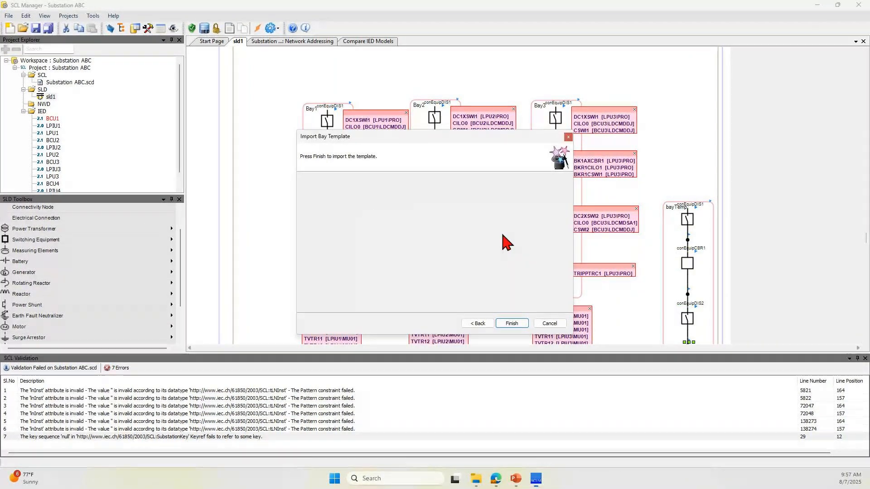
{"action": "key", "text": "Return"}
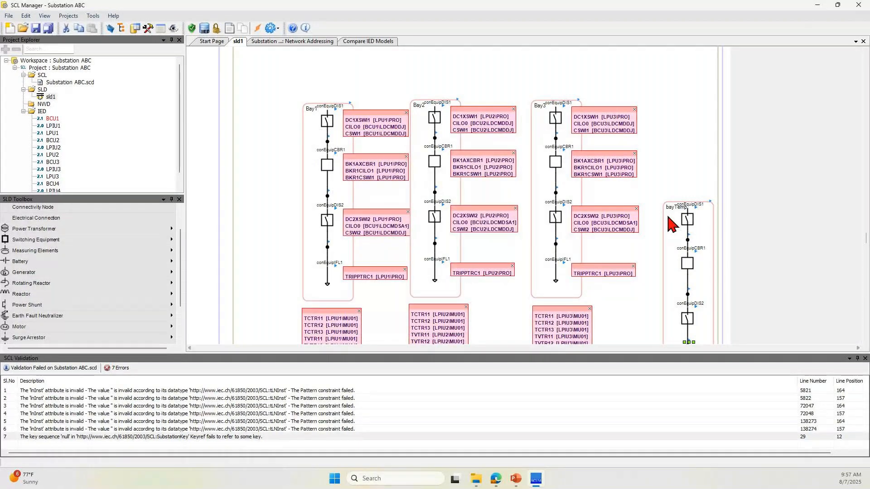
- Align the bayTemp bay beside Bay3, show its logical node list and place the list beneath the bay
{"action": "left_click_drag", "start_coordinate": [671, 212], "coordinate": [660, 129]}
{"action": "left_click", "coordinate": [702, 104]}
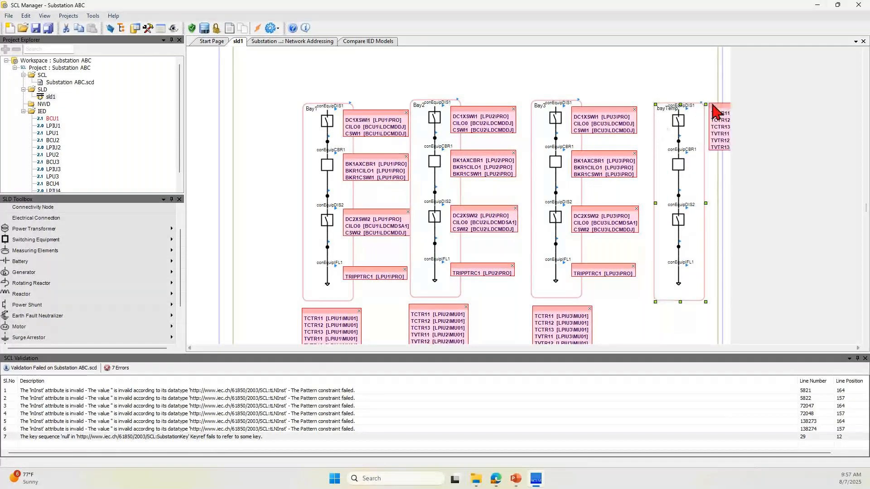
{"action": "left_click", "coordinate": [715, 253]}
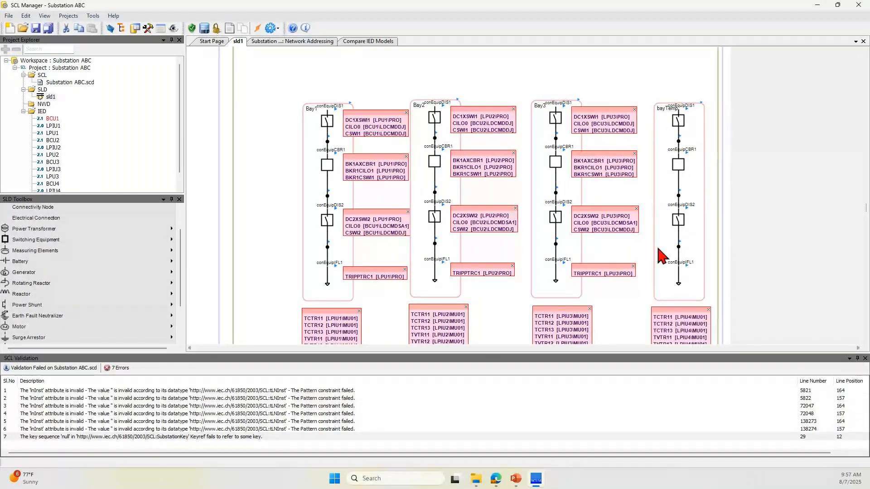
- Show the logical node lists for conEquipDIS1, conEquipCBR1, conEquipDIS2 and conEquipIFL1 in bayTemp
{"action": "left_click", "coordinate": [679, 119]}
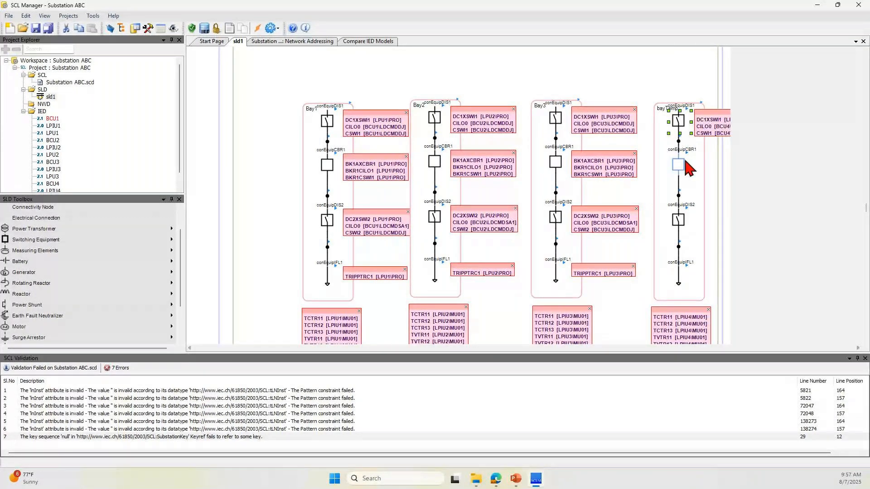
{"action": "left_click", "coordinate": [682, 163]}
{"action": "left_click", "coordinate": [682, 217]}
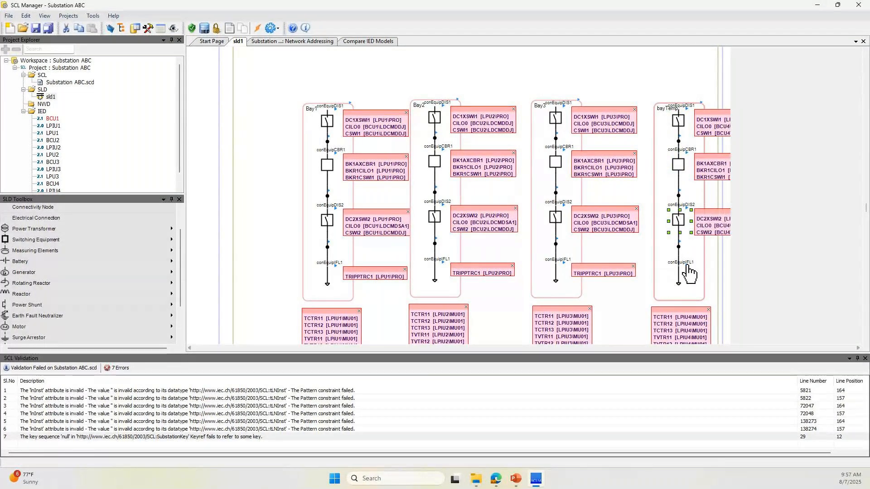
{"action": "left_click", "coordinate": [681, 267]}
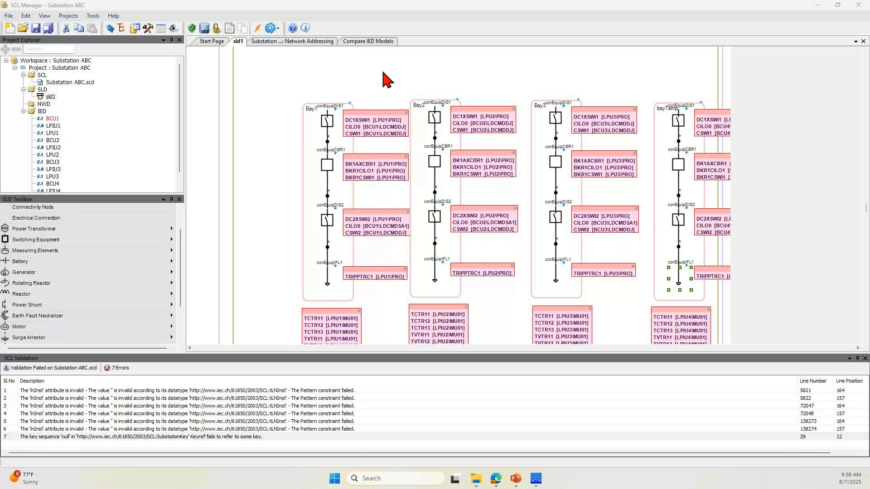
{"action": "left_click", "coordinate": [53, 95]}
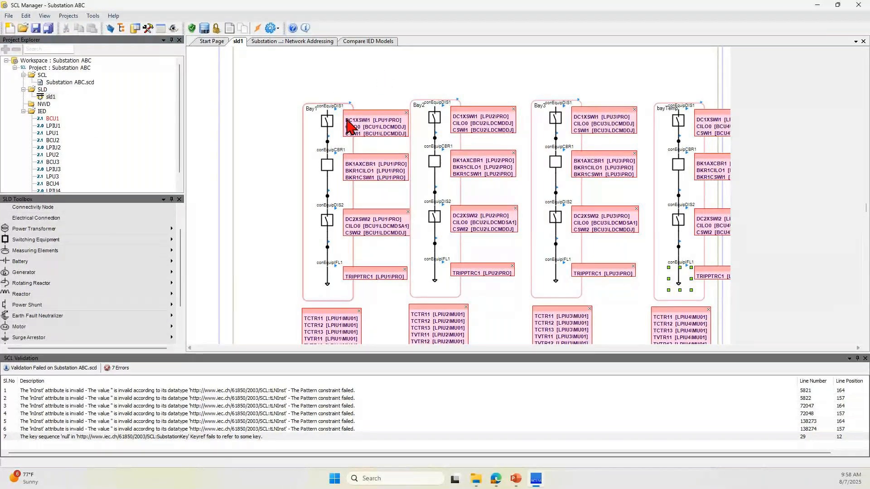
{"action": "left_click_drag", "start_coordinate": [866, 213], "coordinate": [866, 100]}
{"action": "left_click", "coordinate": [50, 97]}
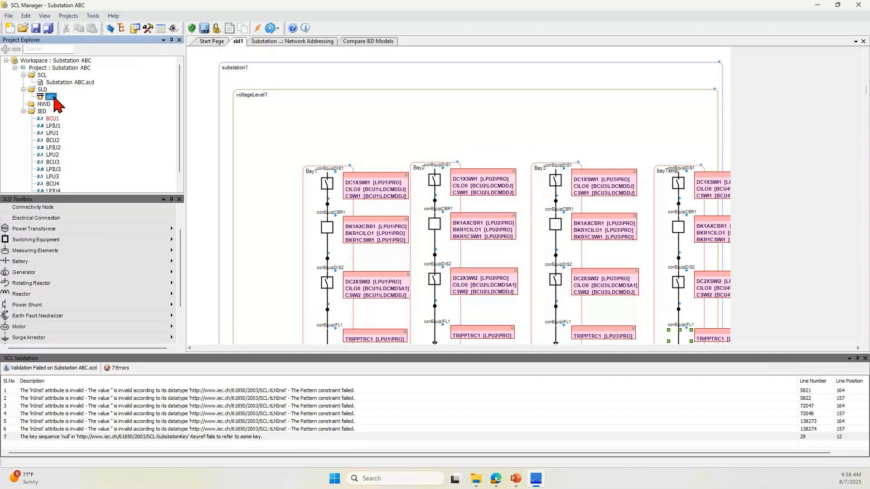
{"action": "left_click", "coordinate": [293, 183]}
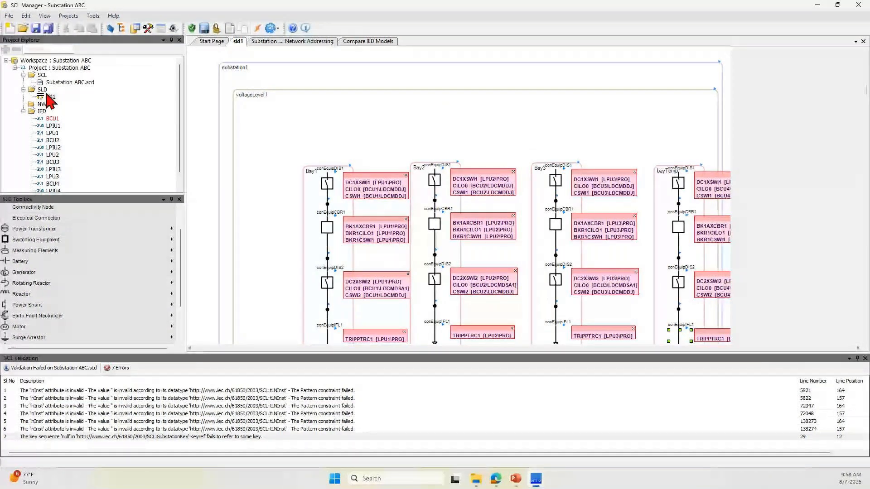
- Open Substation ABC.scd, examine the Bay1, voltageLevel1 and substation1 name and coordinate attributes, and close the file
{"action": "double_click", "coordinate": [68, 82]}
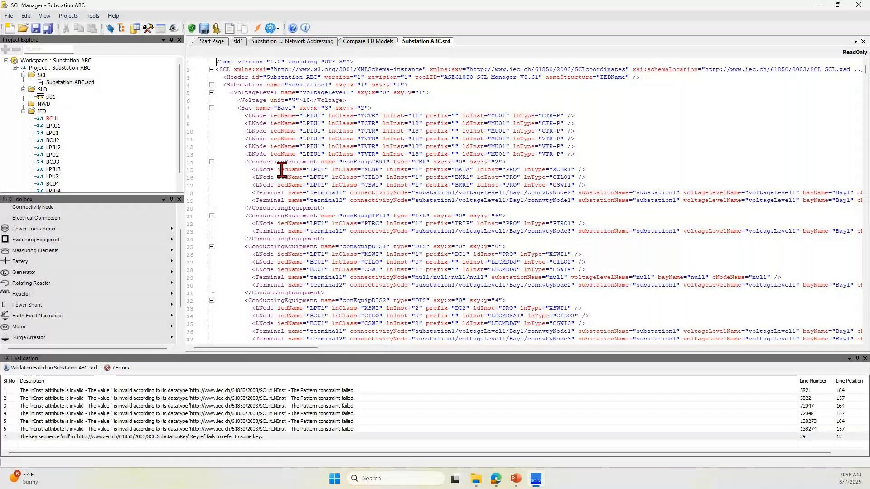
{"action": "left_click_drag", "start_coordinate": [299, 108], "coordinate": [374, 108]}
{"action": "left_click", "coordinate": [322, 108]}
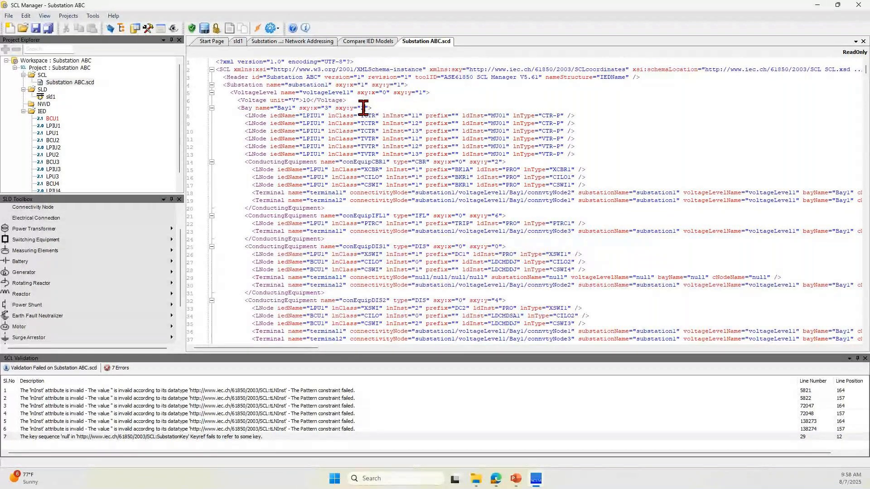
{"action": "left_click_drag", "start_coordinate": [281, 92], "coordinate": [429, 93]}
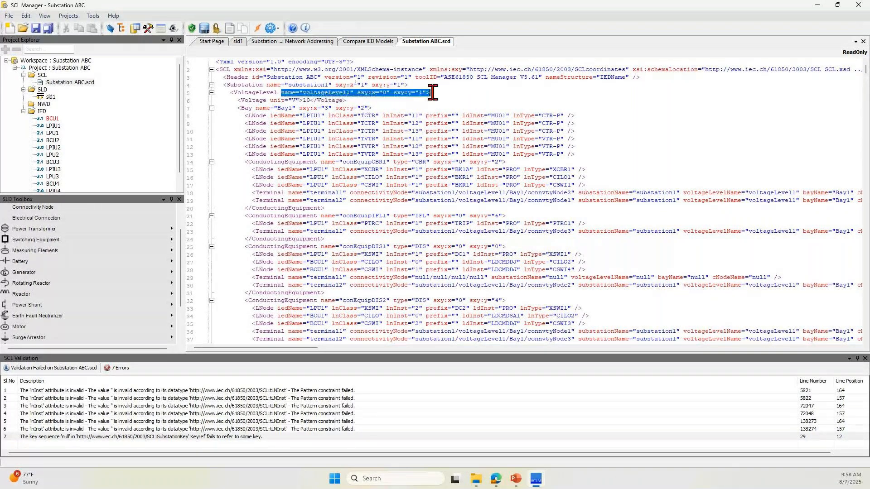
{"action": "left_click_drag", "start_coordinate": [266, 85], "coordinate": [429, 85]}
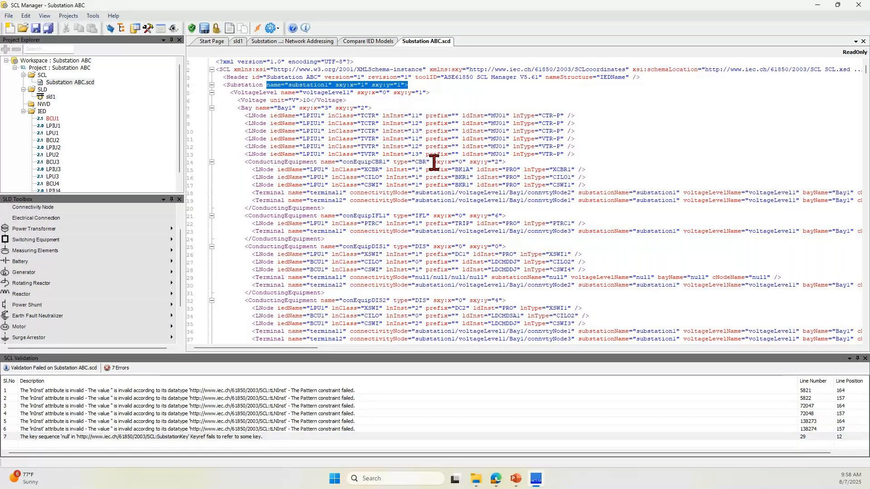
{"action": "left_click", "coordinate": [863, 41]}
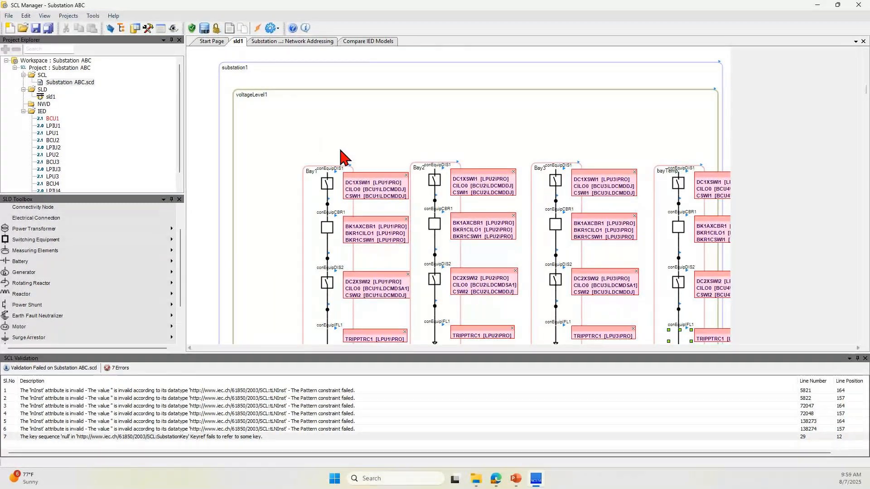
- Begin another bay template import on voltageLevel1 using BayTemplate.btmp, and continue to its IED details
{"action": "right_click", "coordinate": [645, 134]}
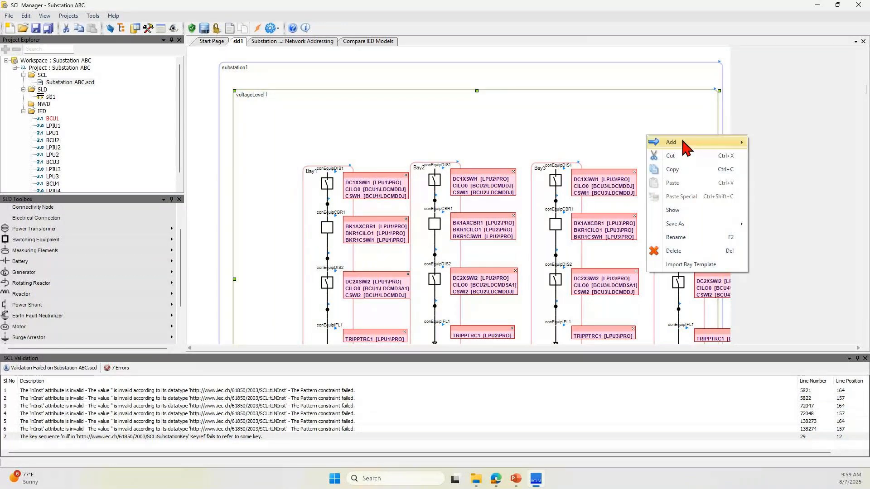
{"action": "left_click", "coordinate": [691, 264]}
{"action": "left_click", "coordinate": [519, 221]}
{"action": "left_click", "coordinate": [434, 234]}
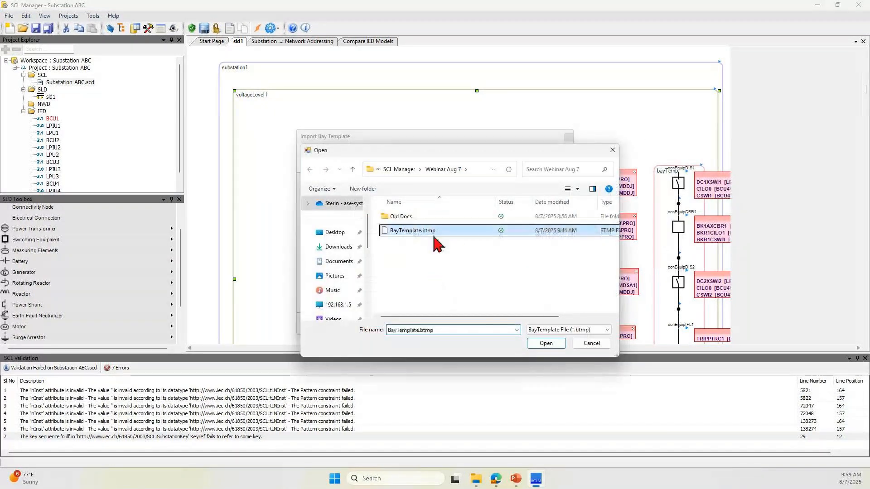
{"action": "left_click", "coordinate": [546, 343]}
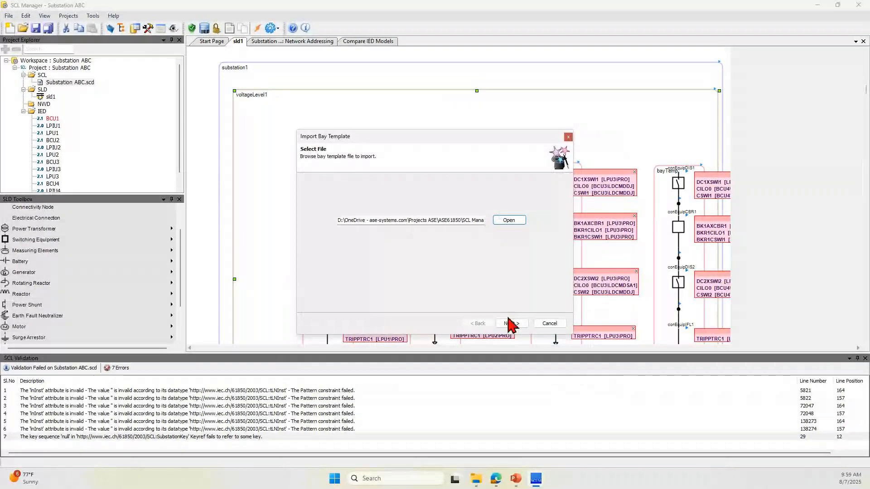
{"action": "left_click", "coordinate": [510, 323]}
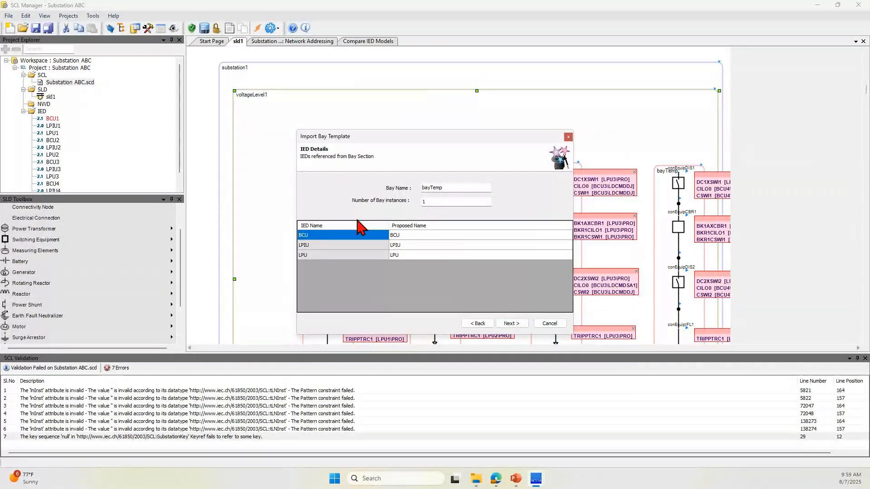
- Try a bay name of bayTemp1 with 2 bay instances, review the bay instance details and cancel the import
{"action": "left_click", "coordinate": [411, 237]}
{"action": "left_click_drag", "start_coordinate": [429, 202], "coordinate": [381, 196]}
{"action": "type", "text": "2"}
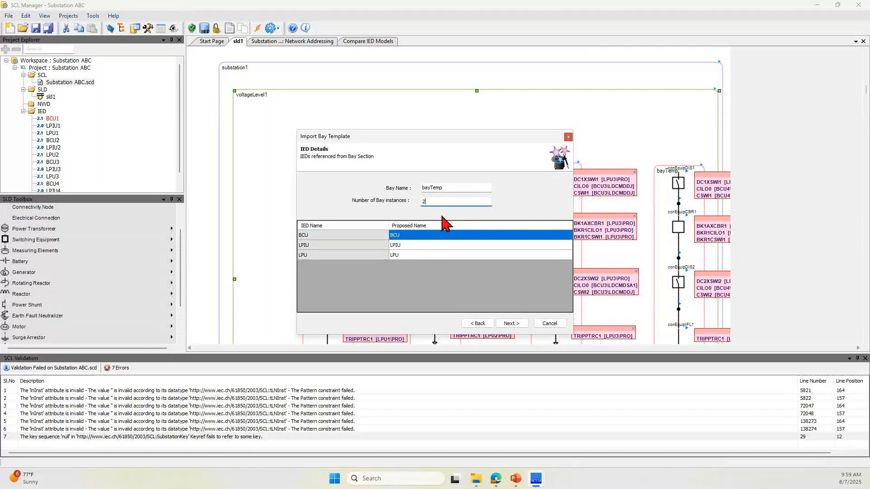
{"action": "left_click", "coordinate": [502, 321]}
{"action": "left_click", "coordinate": [521, 266]}
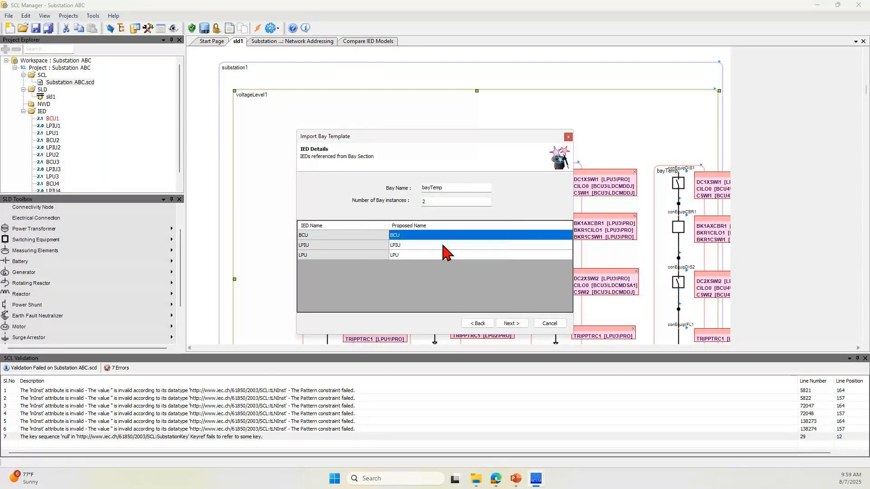
{"action": "left_click", "coordinate": [446, 188]}
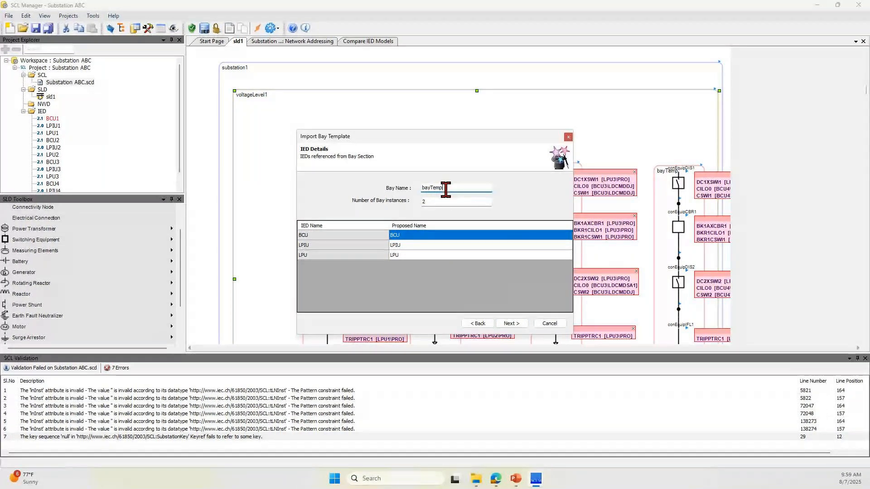
{"action": "type", "text": "1"}
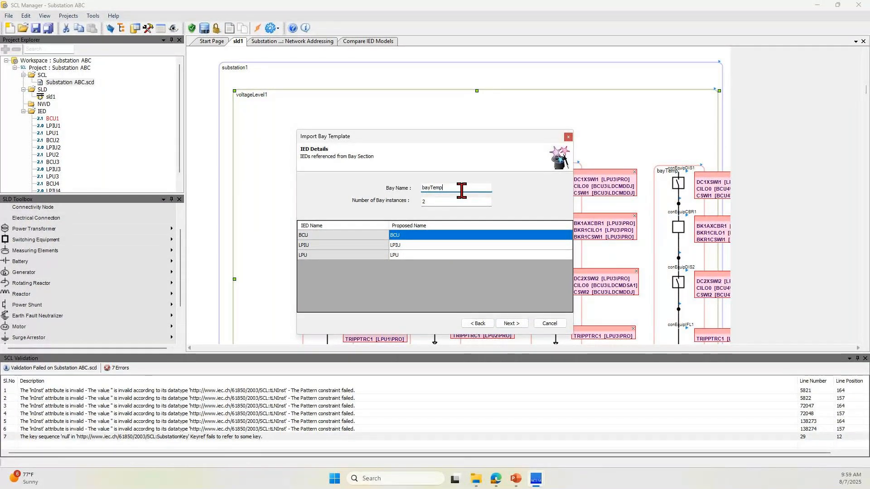
{"action": "left_click", "coordinate": [513, 326]}
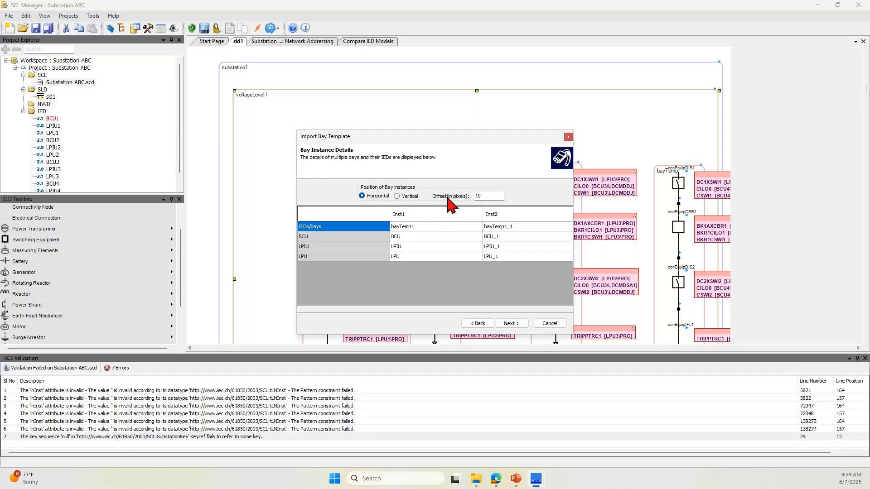
{"action": "left_click", "coordinate": [568, 137]}
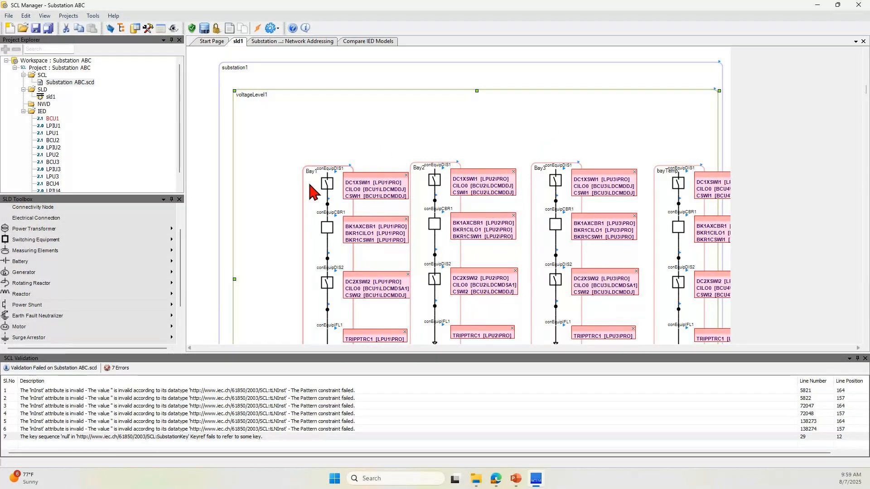
- Switch to the Agenda slide in PowerPoint
{"action": "left_click_drag", "start_coordinate": [323, 183], "coordinate": [322, 181]}
{"action": "left_click", "coordinate": [266, 187]}
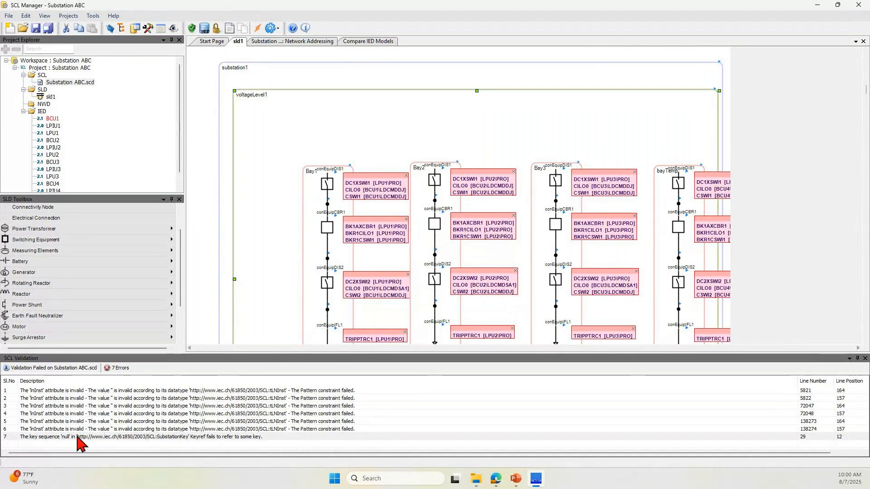
{"action": "key", "text": "alt+Tab"}
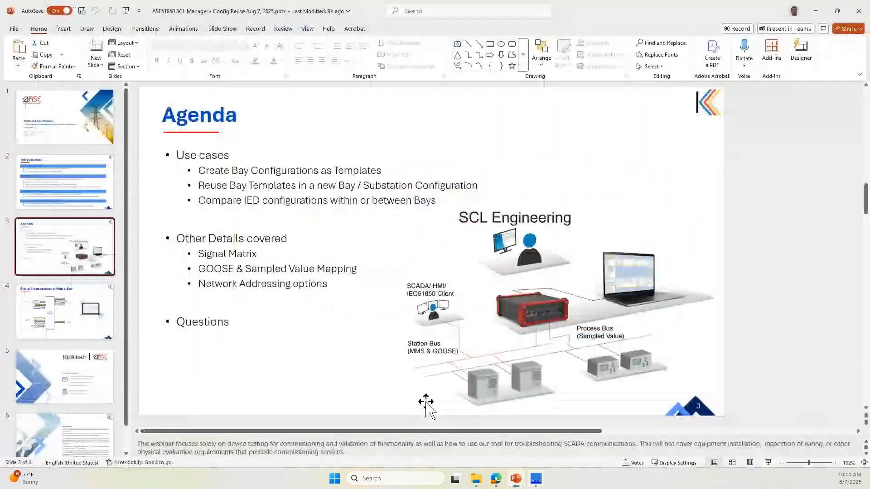